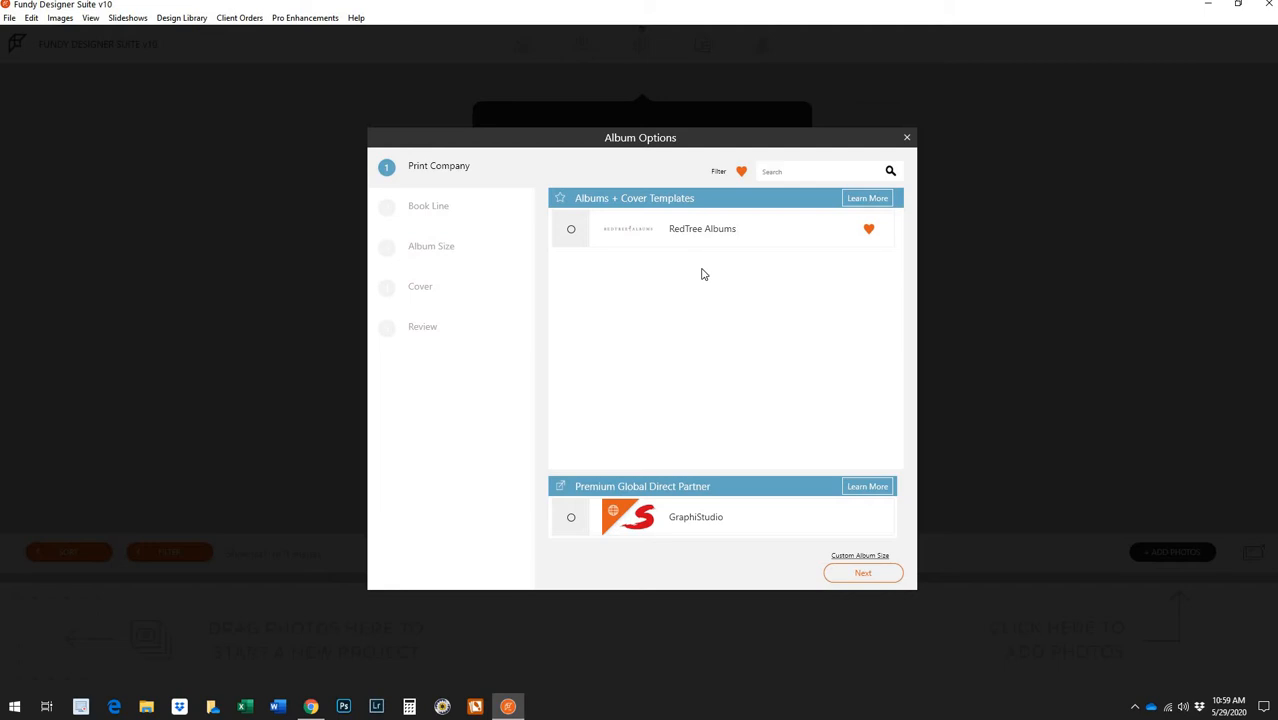
Pick RedTree Albums as the album's print company
left_click(572, 234)
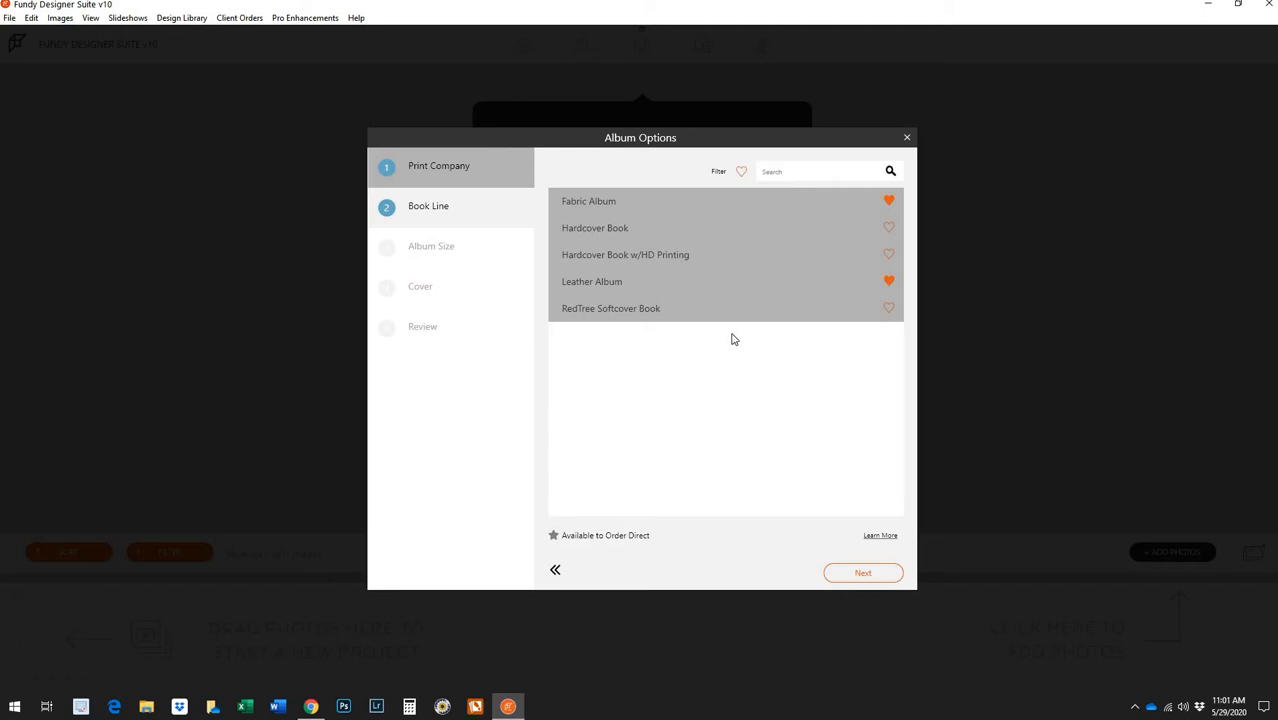
Choose the Leather Album book line in the 12x12 size
left_click(718, 282)
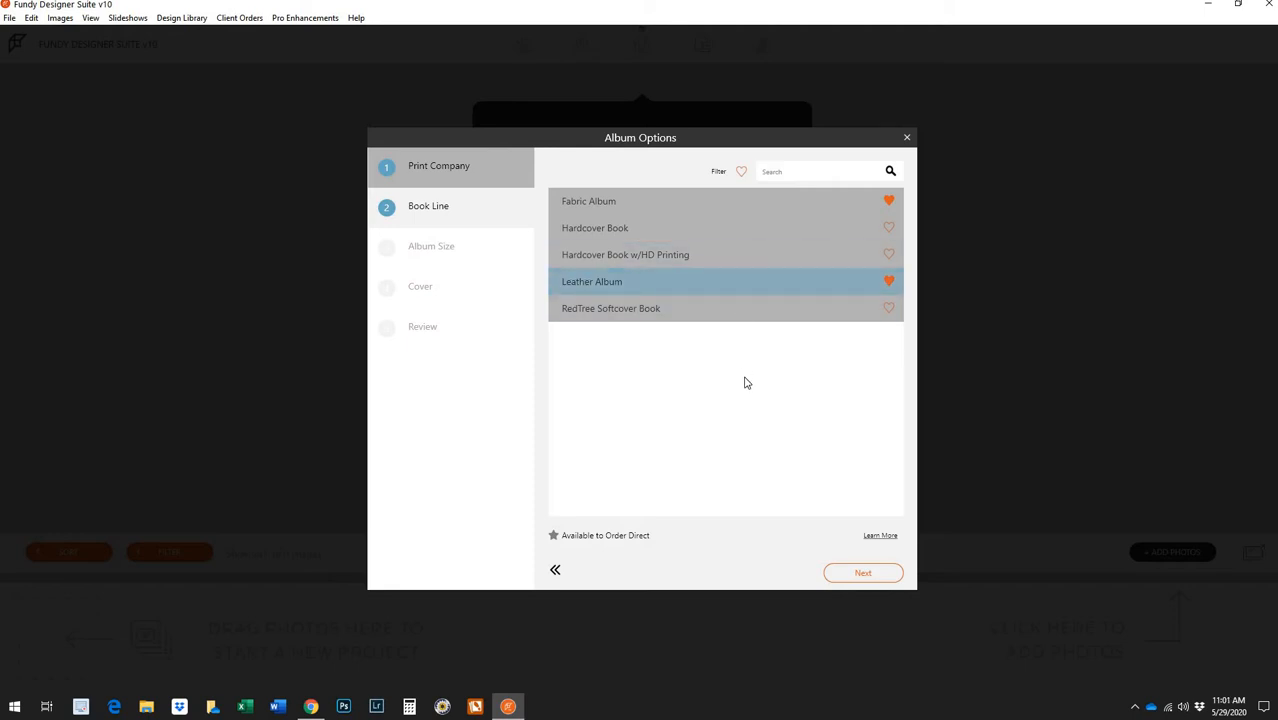
left_click(861, 574)
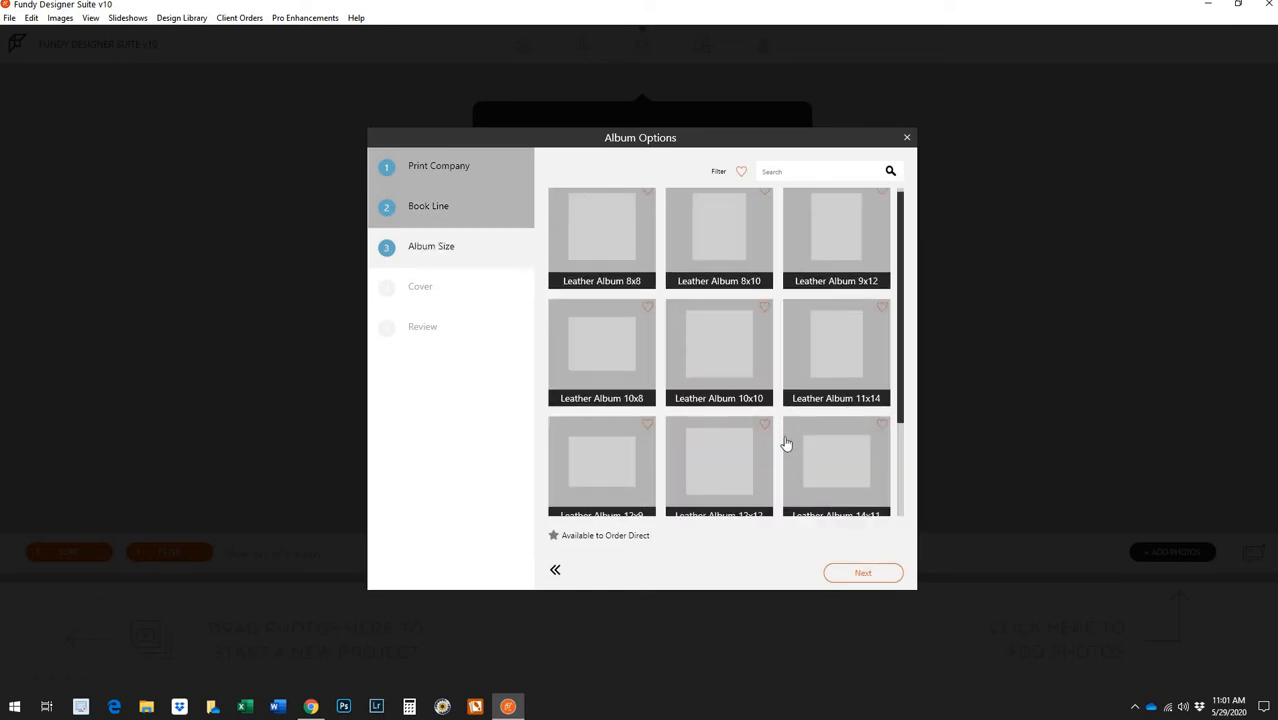
scroll(788, 442, "down", 1)
scroll(815, 456, "down", 2)
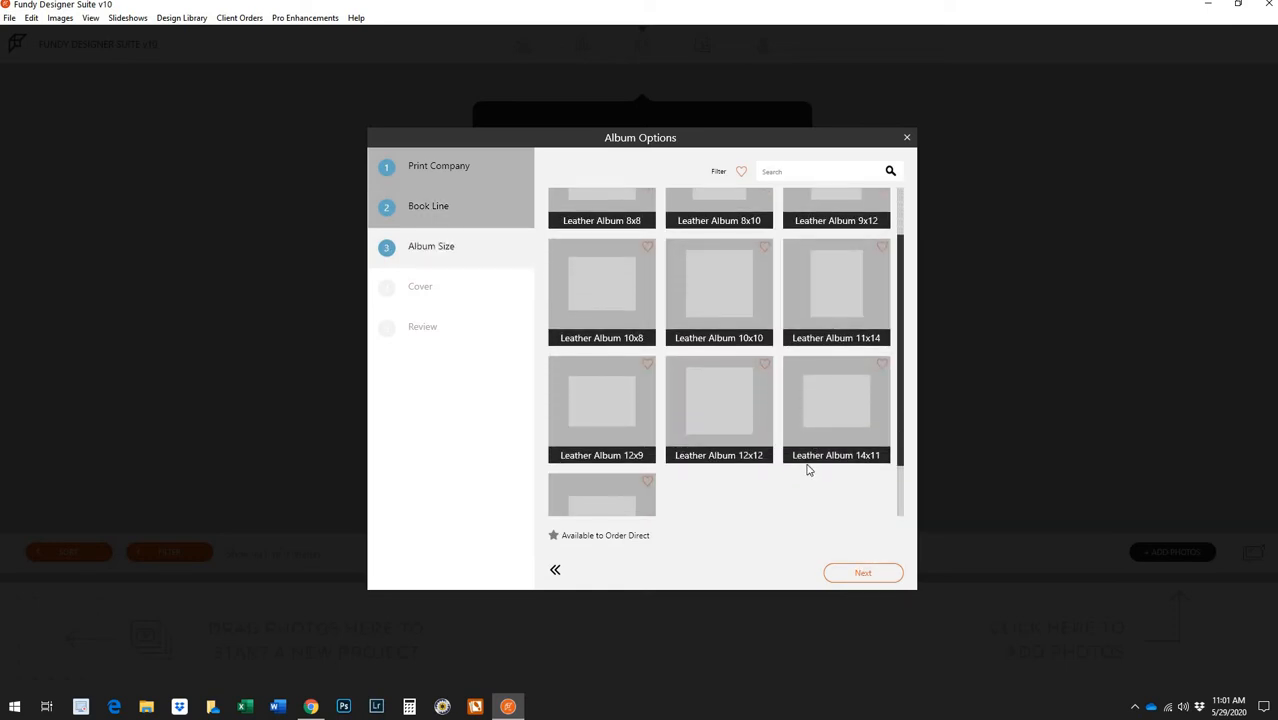
scroll(801, 478, "down", 2)
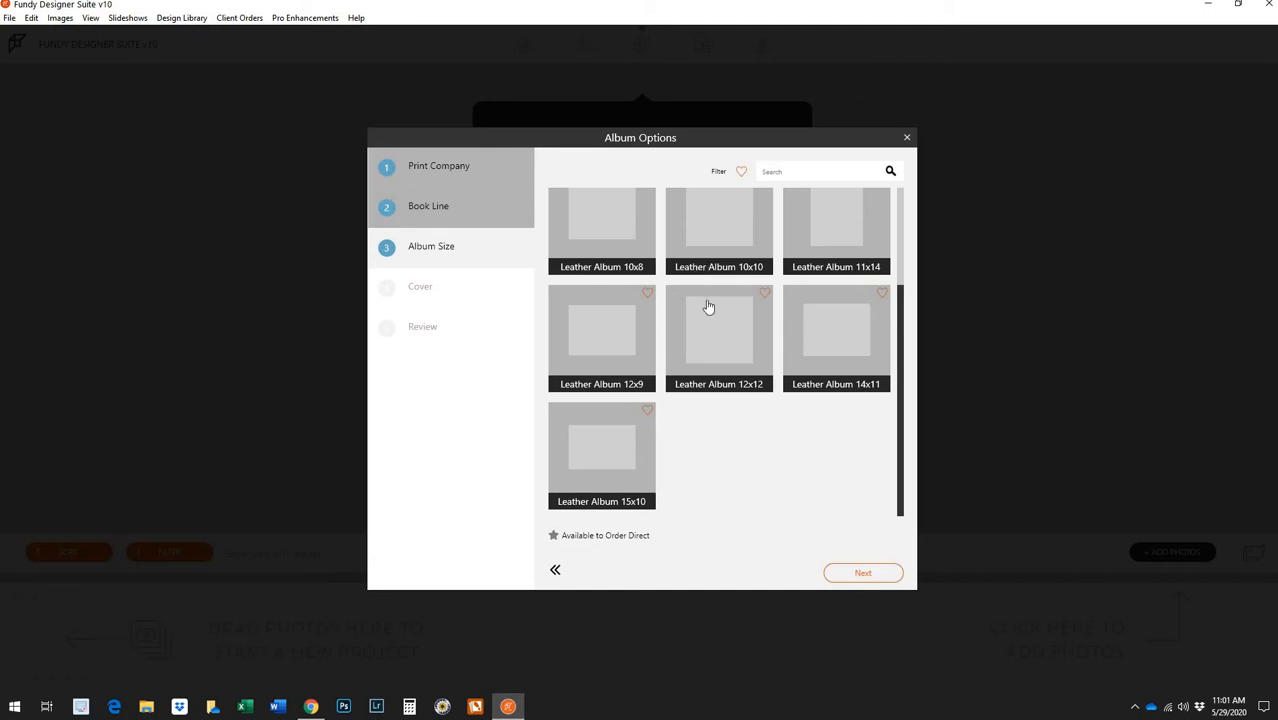
scroll(719, 285, "up", 1)
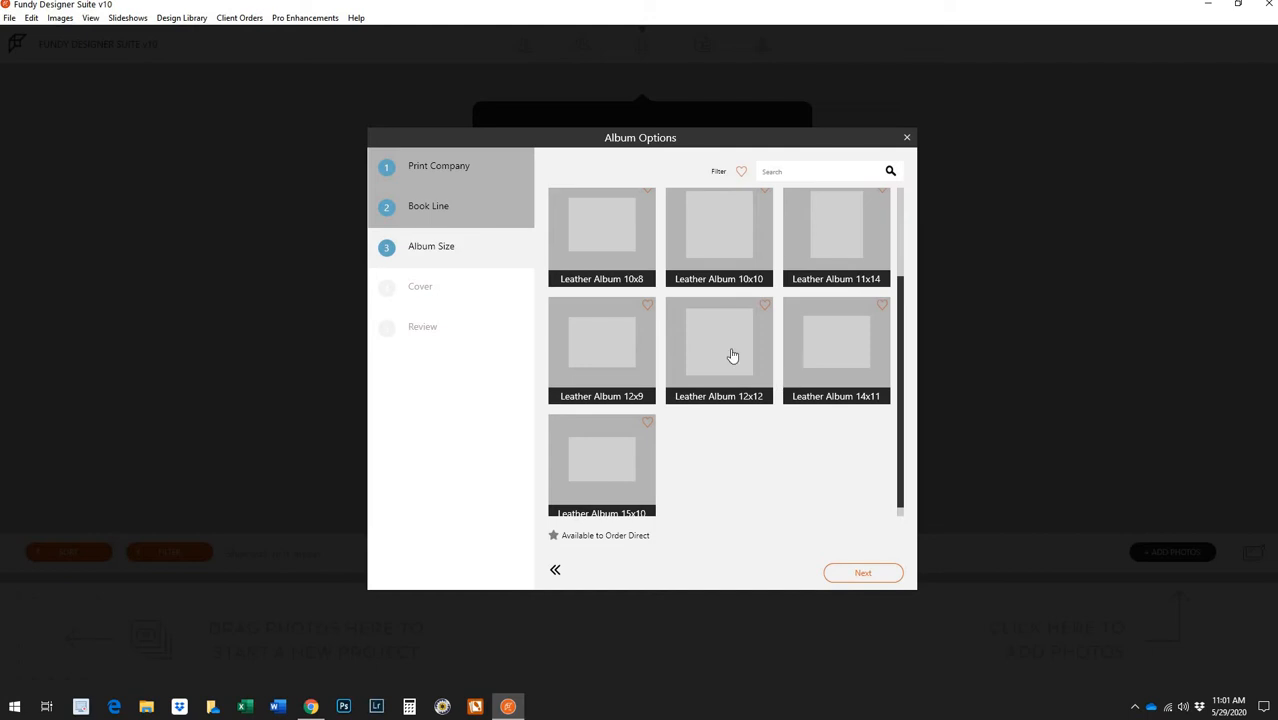
left_click(732, 355)
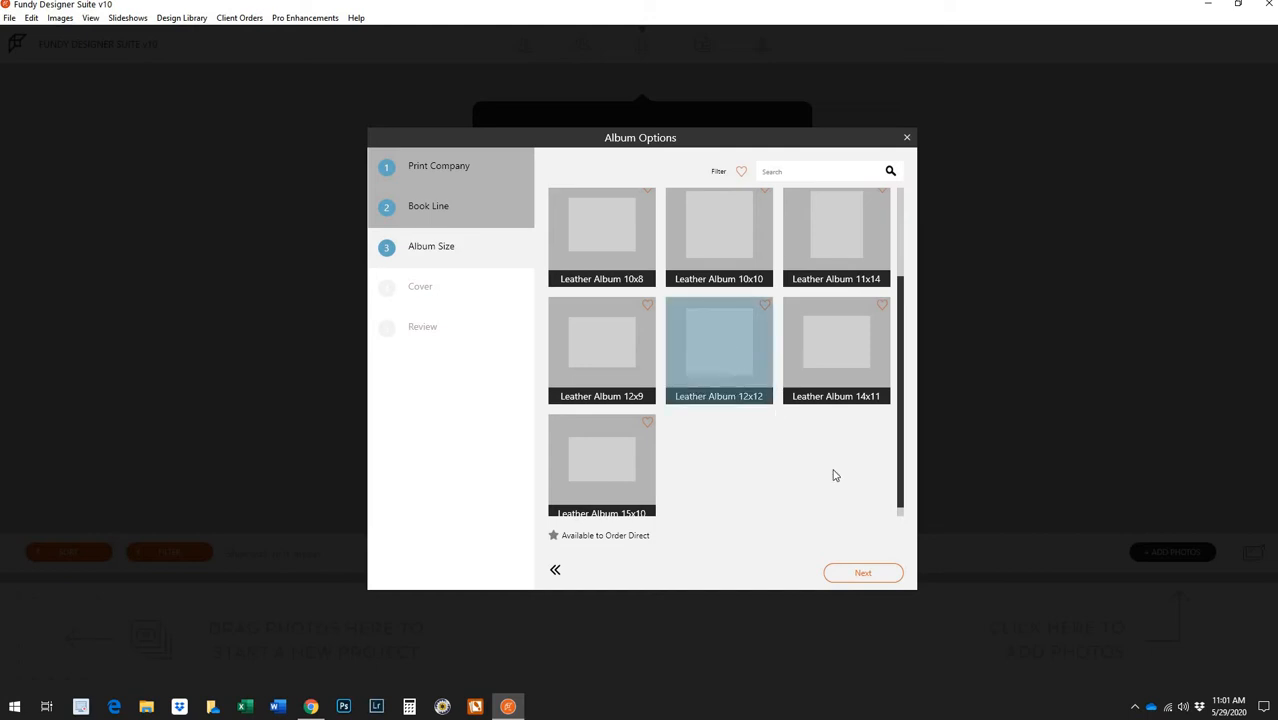
left_click(879, 579)
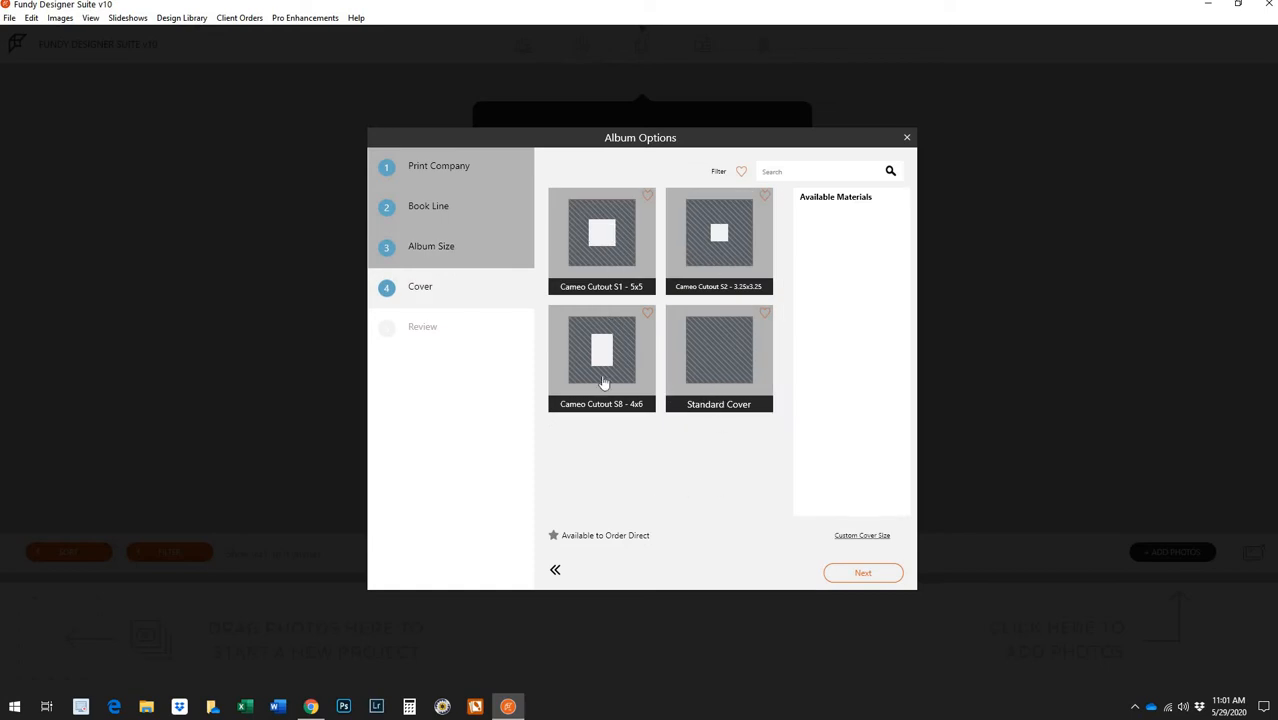
Choose a Standard Cover, name the album after the couple, and create it
left_click(727, 376)
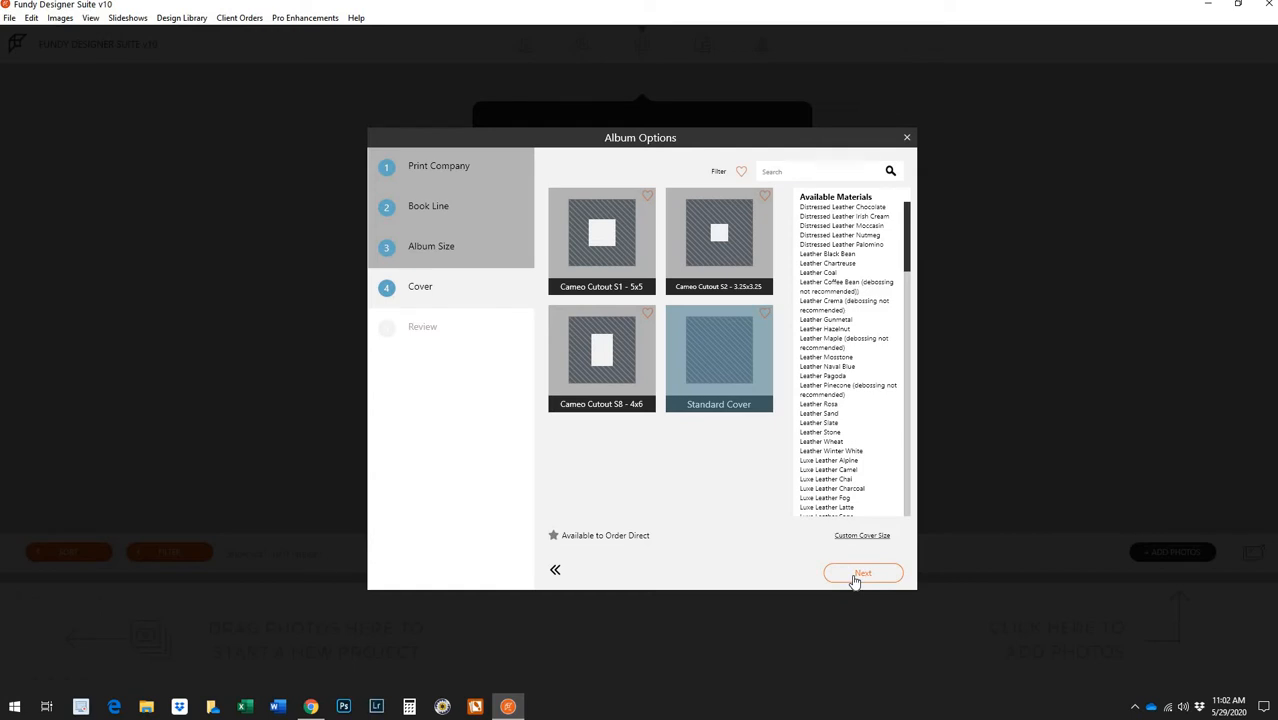
left_click(855, 576)
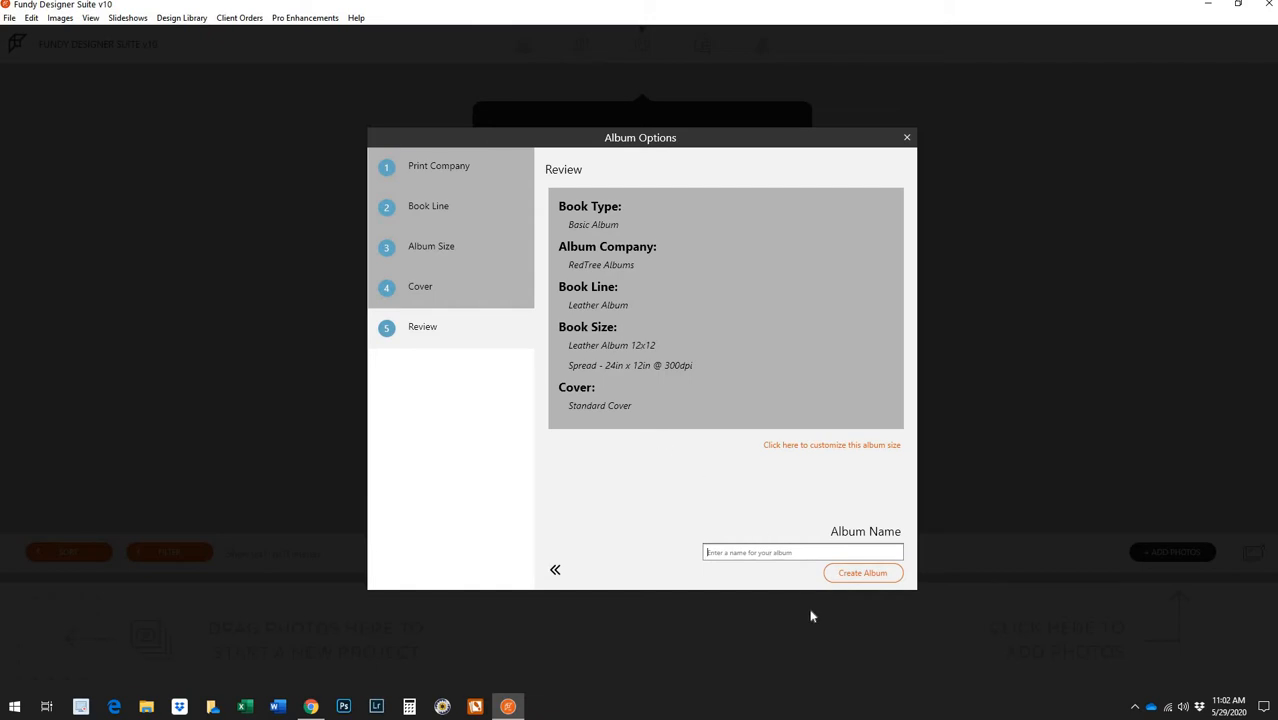
type("Desirae and Andrew's Album")
left_click(858, 575)
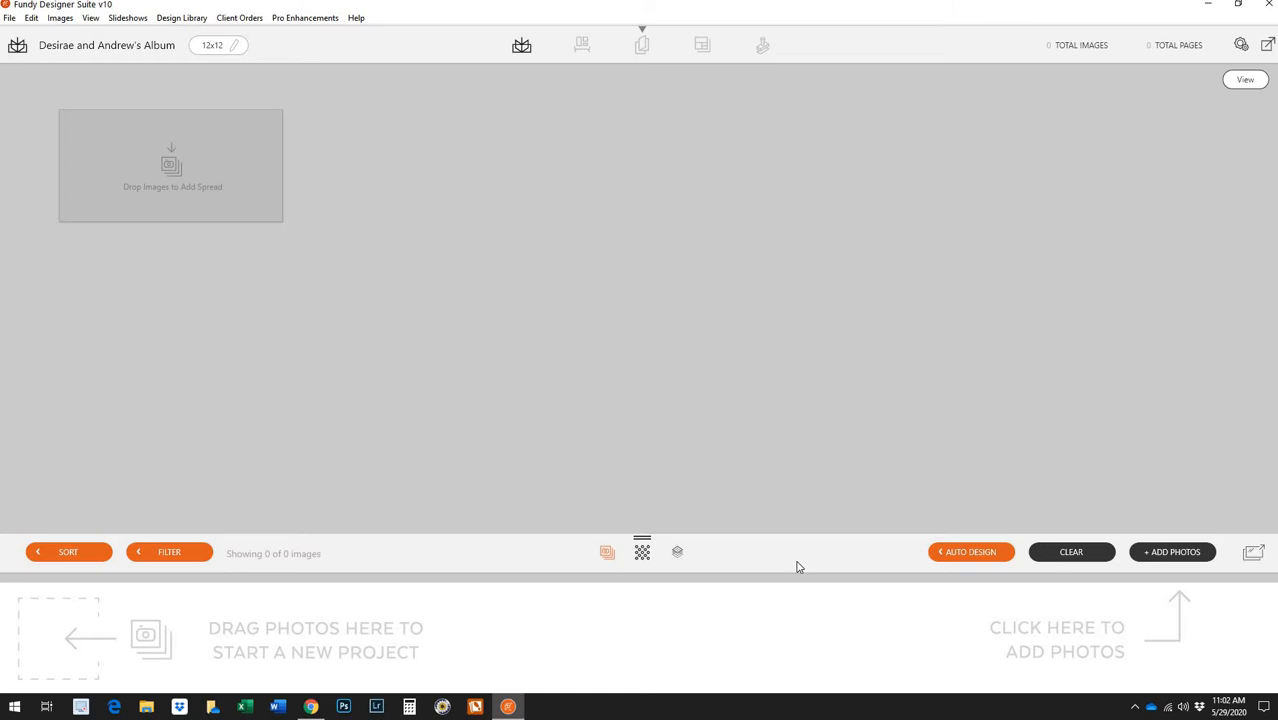
Import every image from My Passport > 2019-Client-Files > wedding folder > Highlights
left_click(1161, 556)
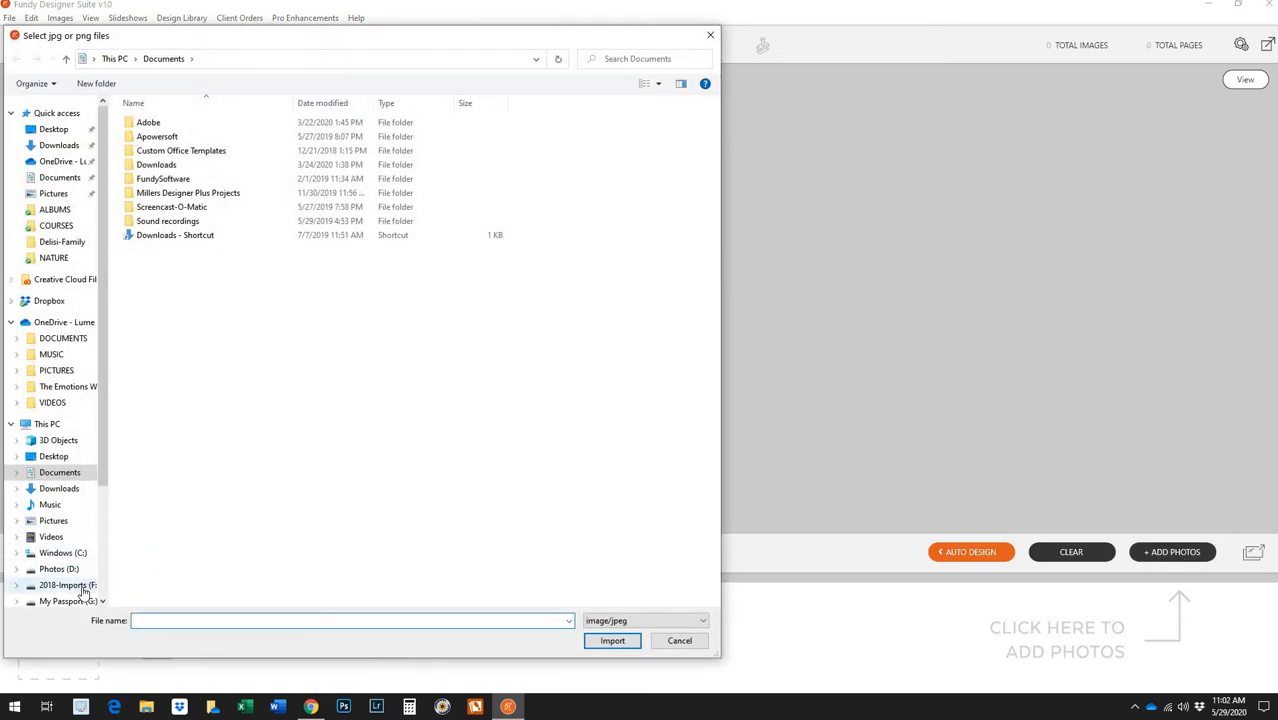
left_click(80, 600)
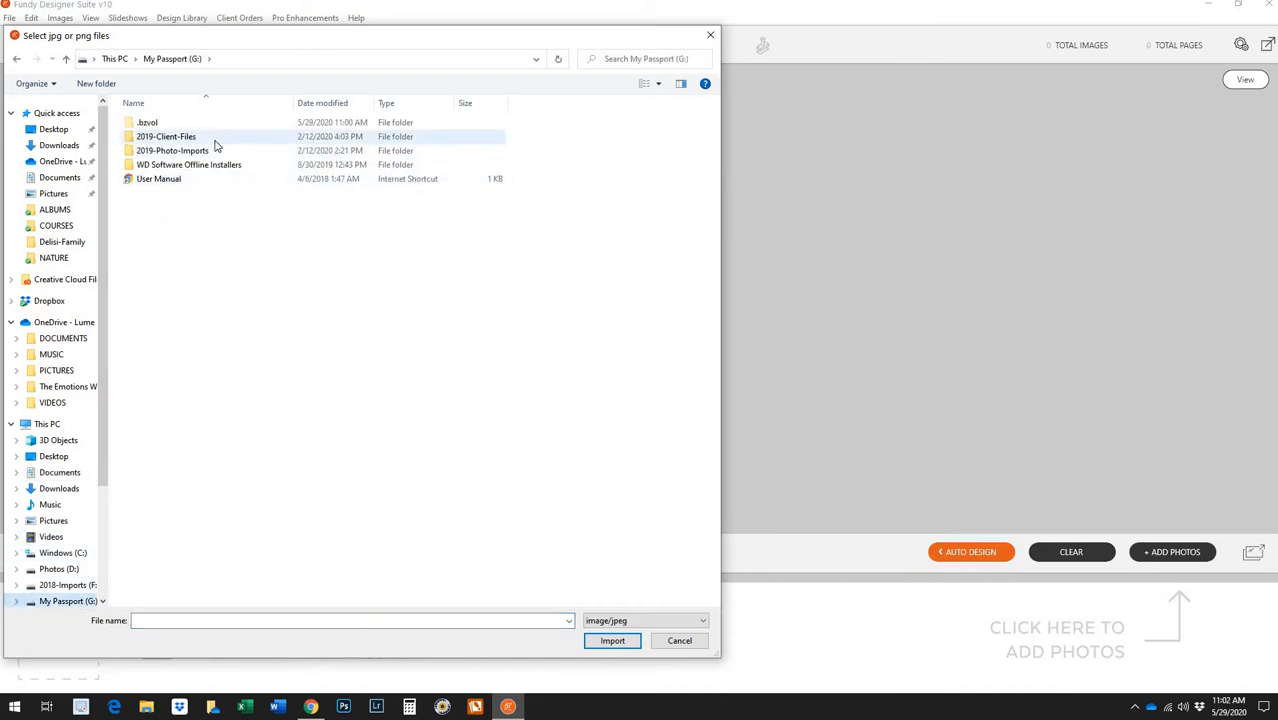
double_click(214, 137)
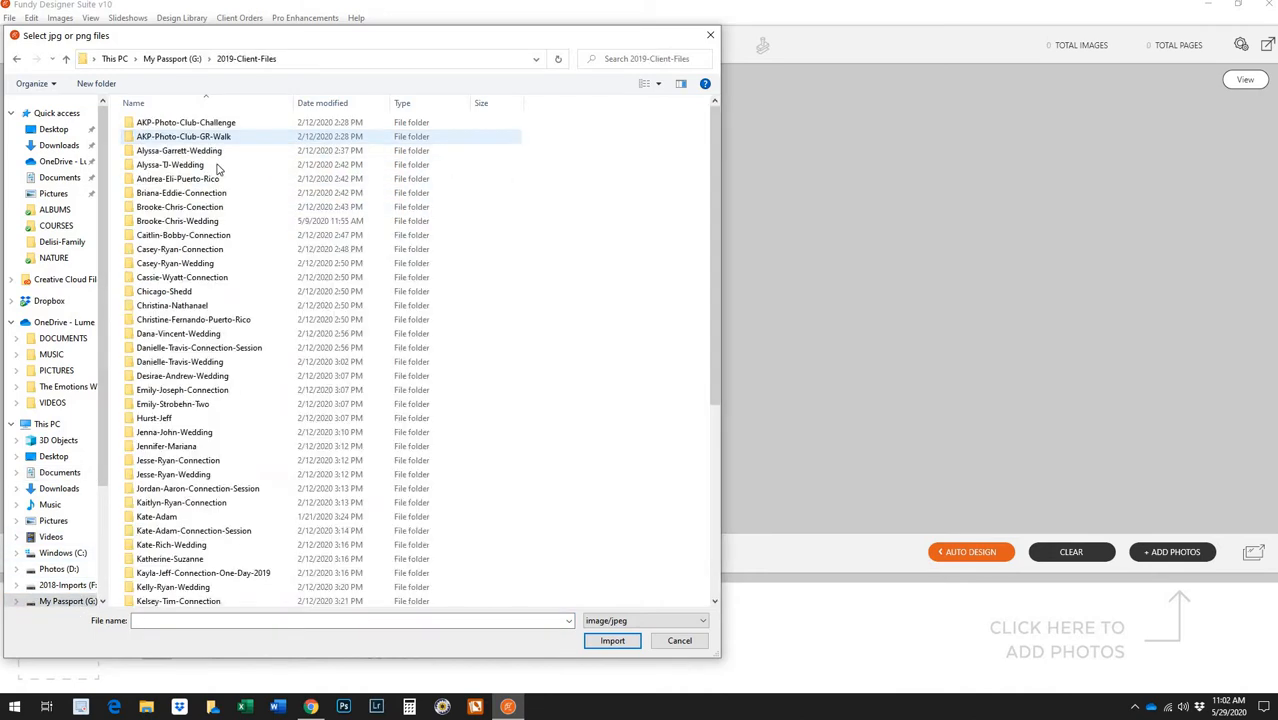
double_click(244, 377)
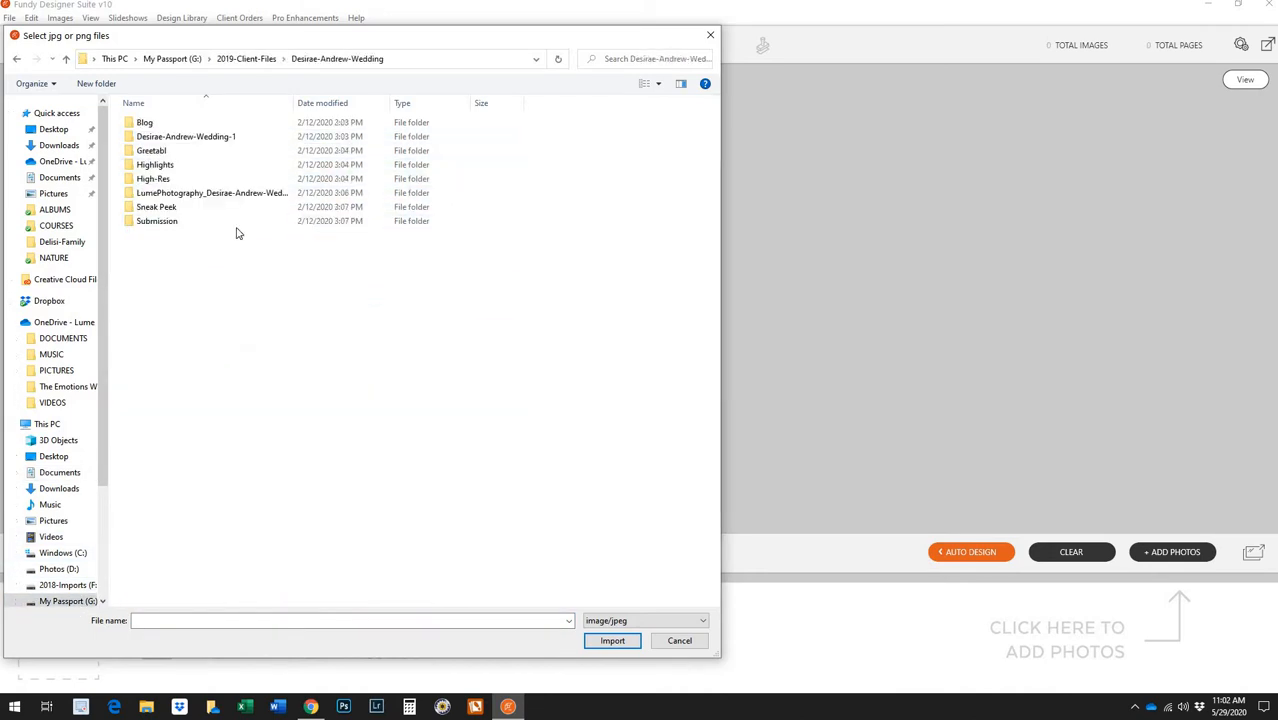
double_click(227, 165)
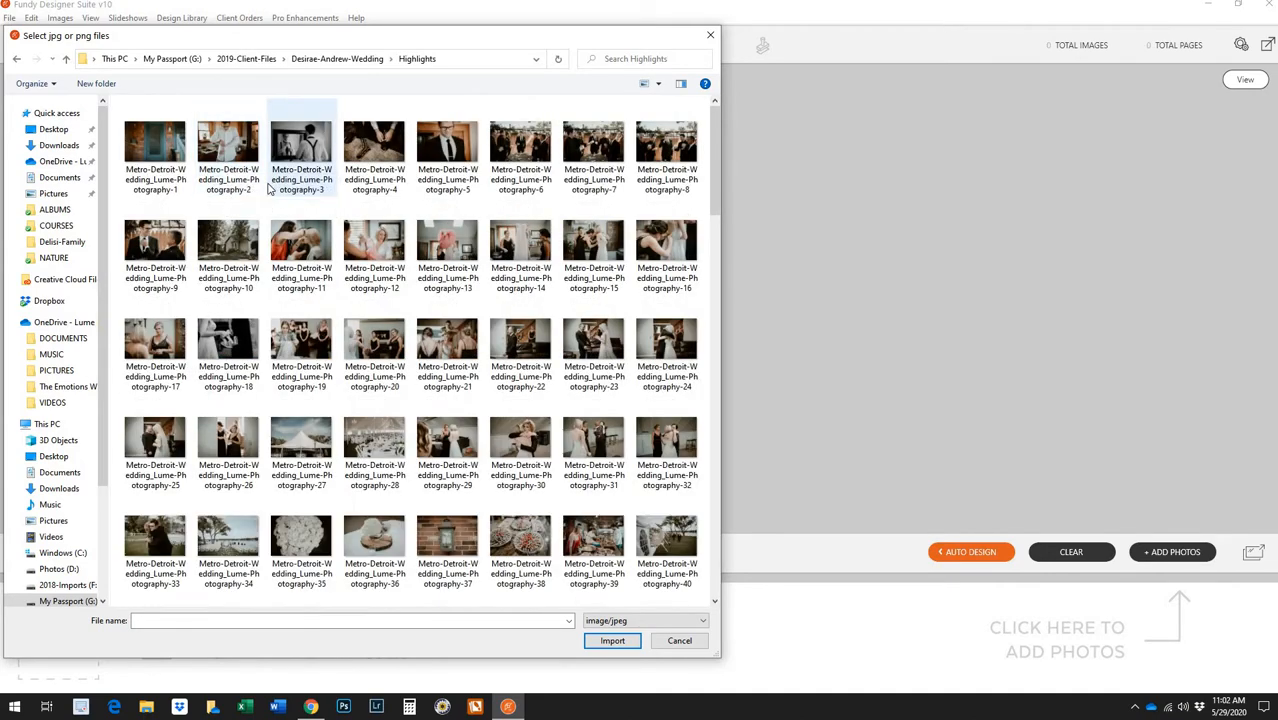
key("ctrl+a")
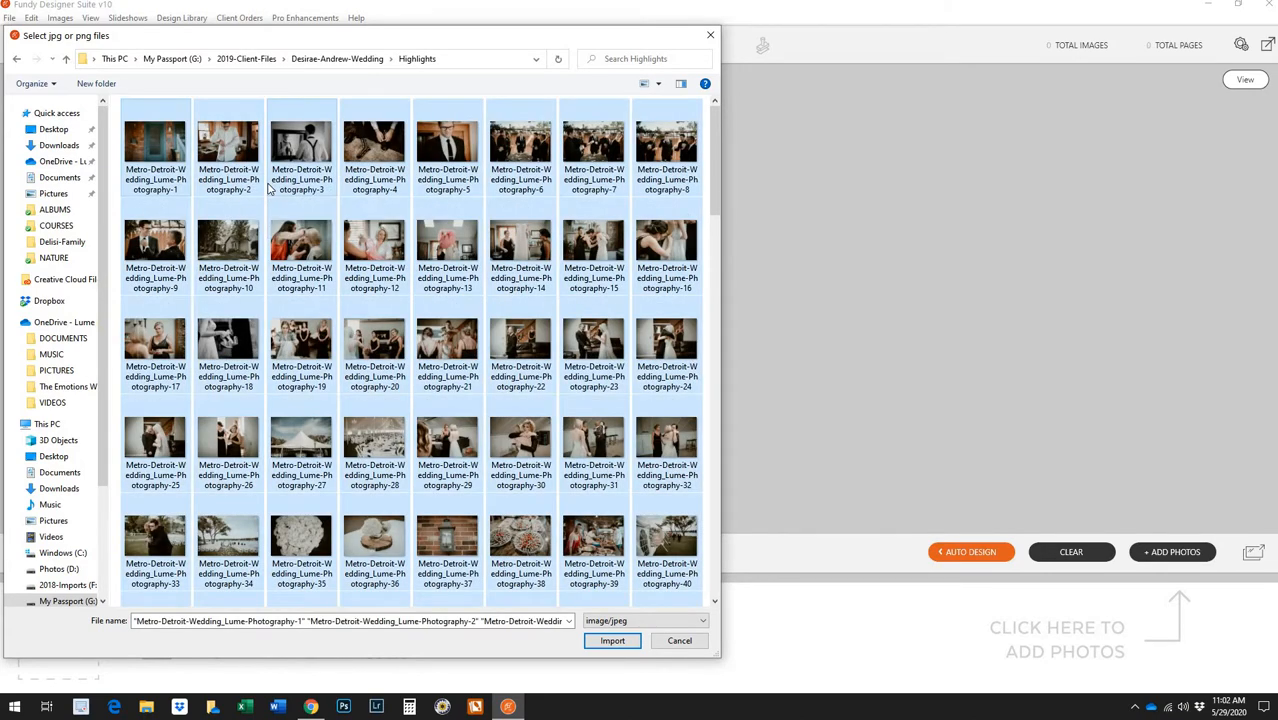
left_click(612, 641)
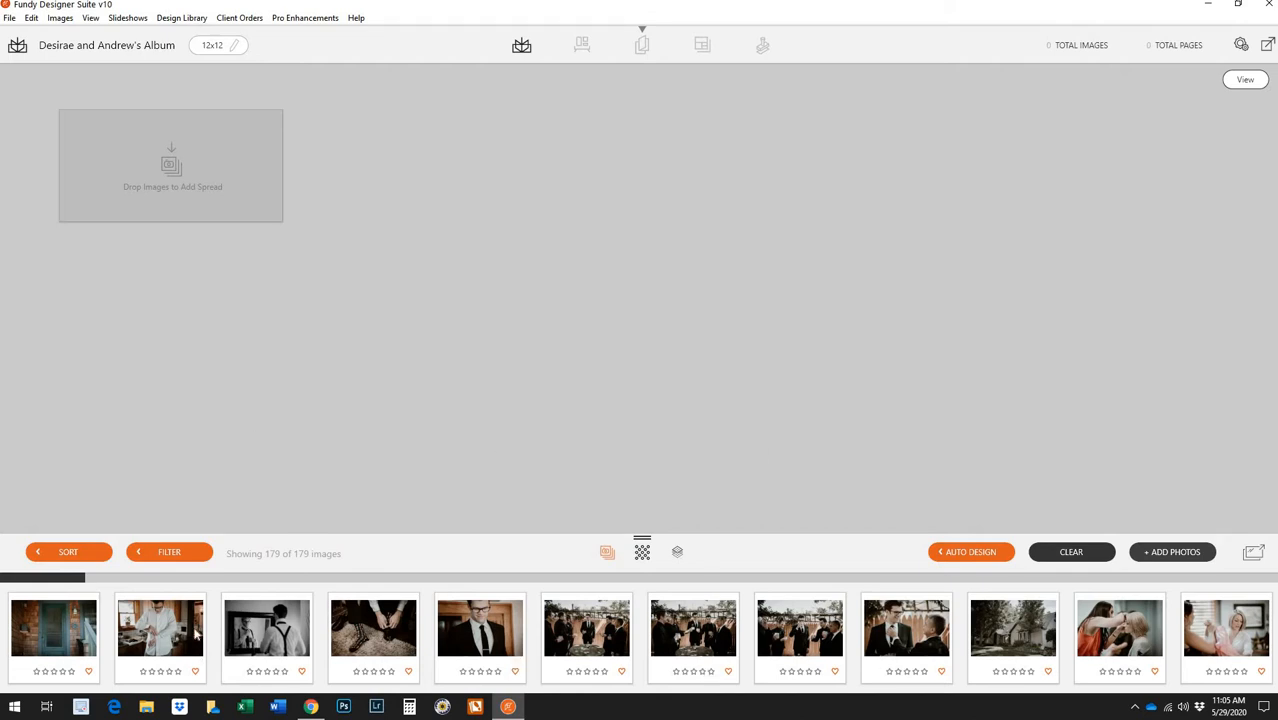
Scroll through the 179 imported photos in the image strip
left_click_drag(60, 578, 5, 571)
Auto-design the album at 30 pages with mixed aspect ratios, images ordered by filename
left_click(964, 555)
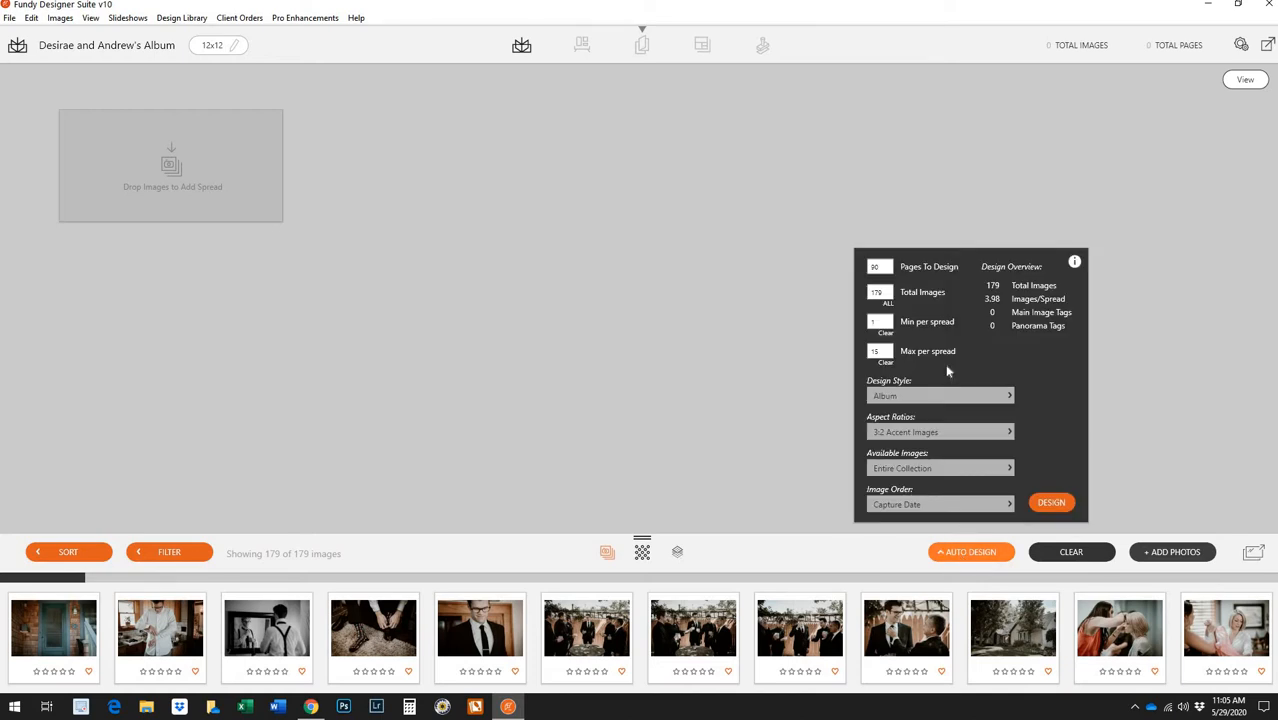
left_click_drag(888, 267, 773, 293)
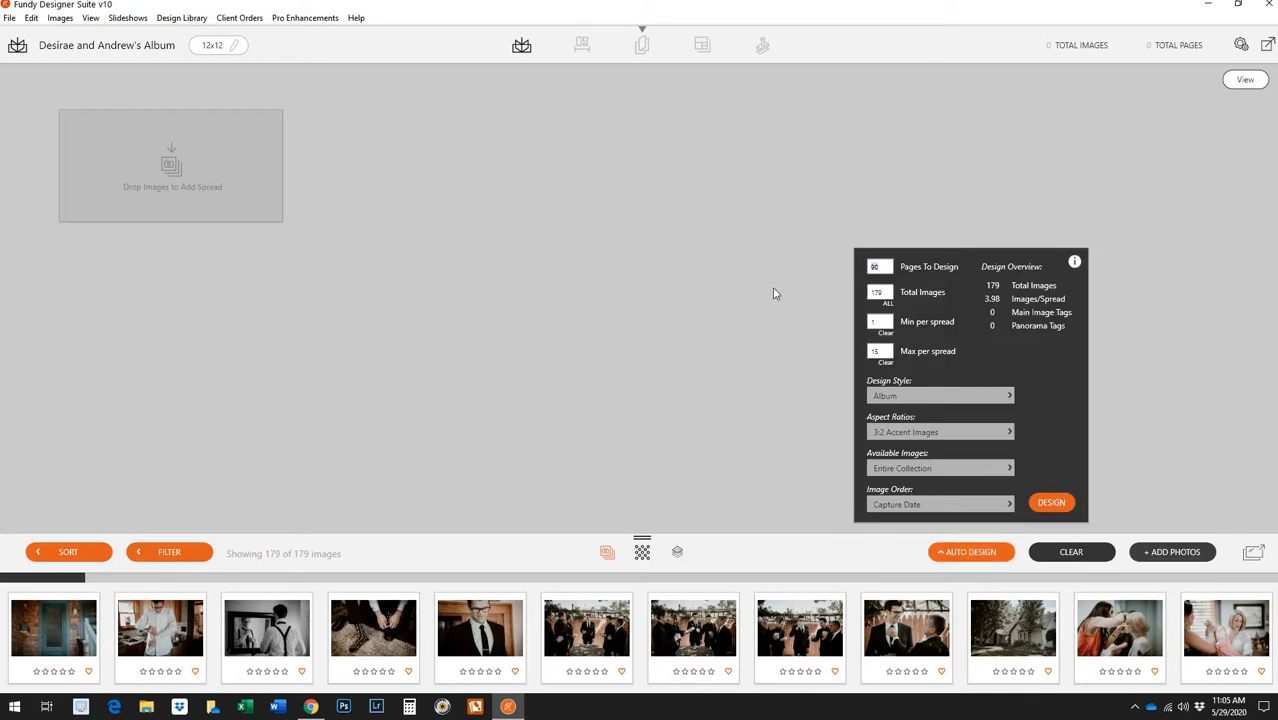
type("30")
left_click(942, 433)
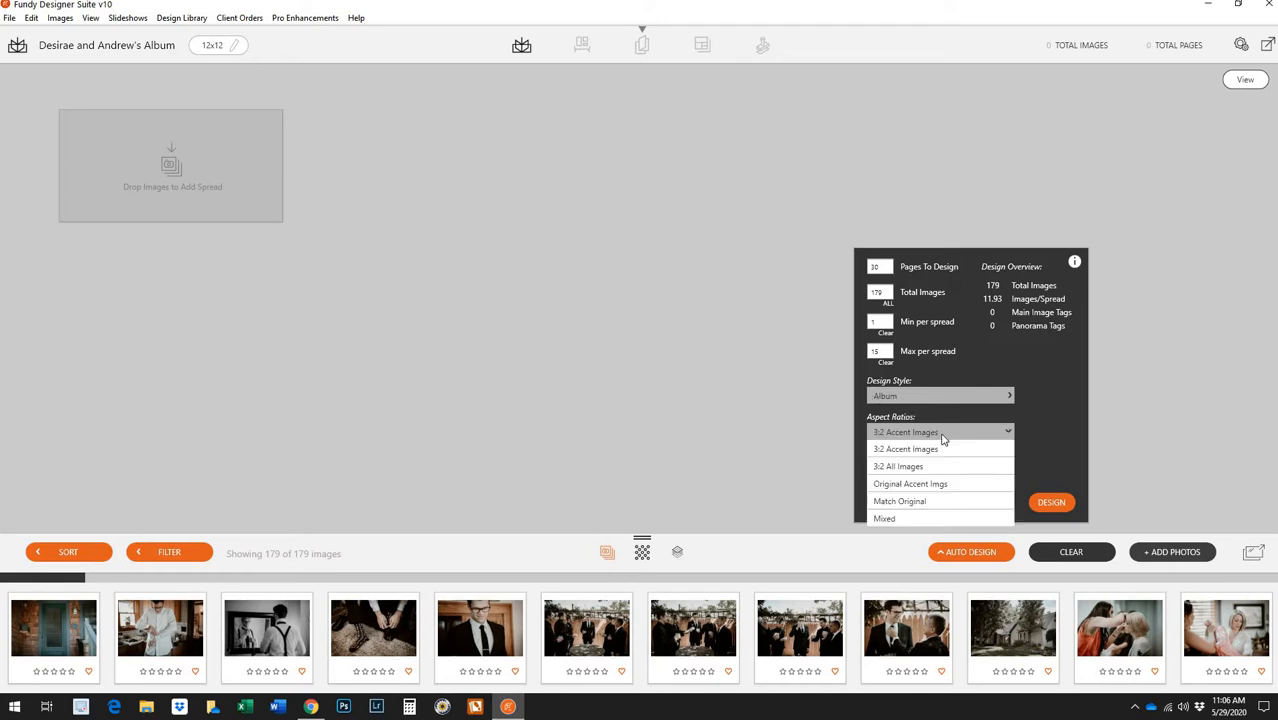
left_click(936, 519)
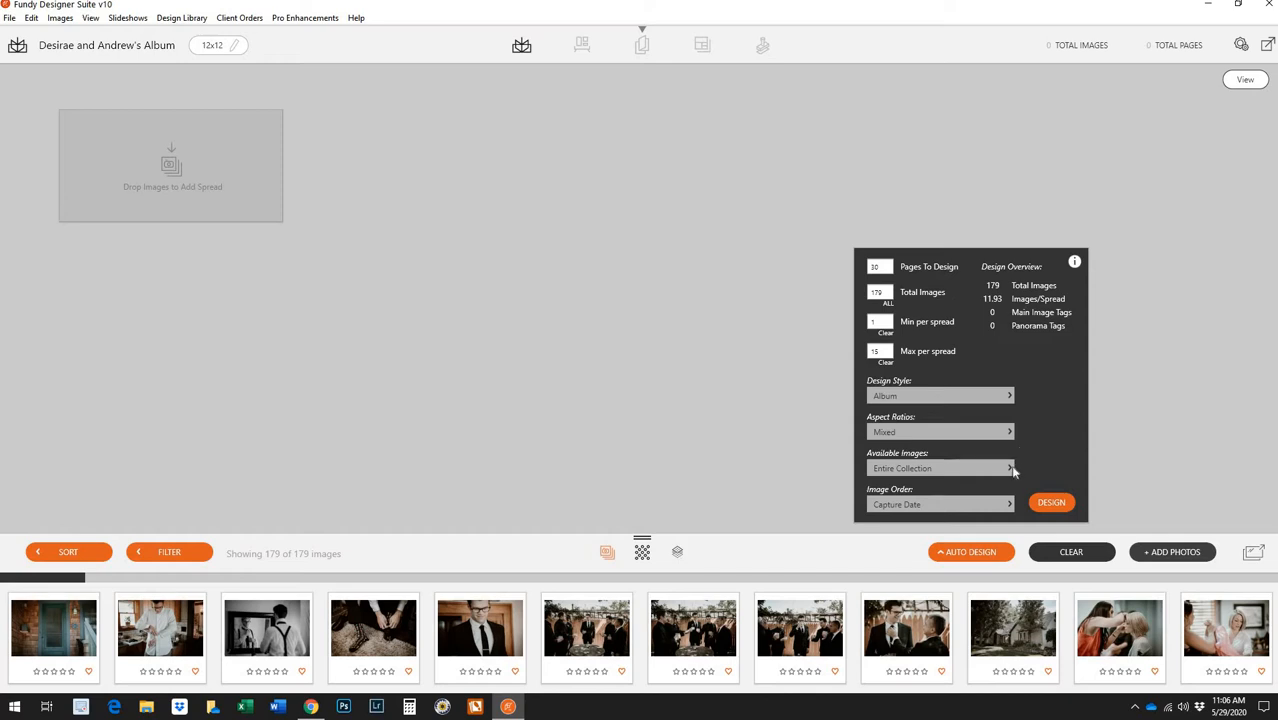
left_click(950, 506)
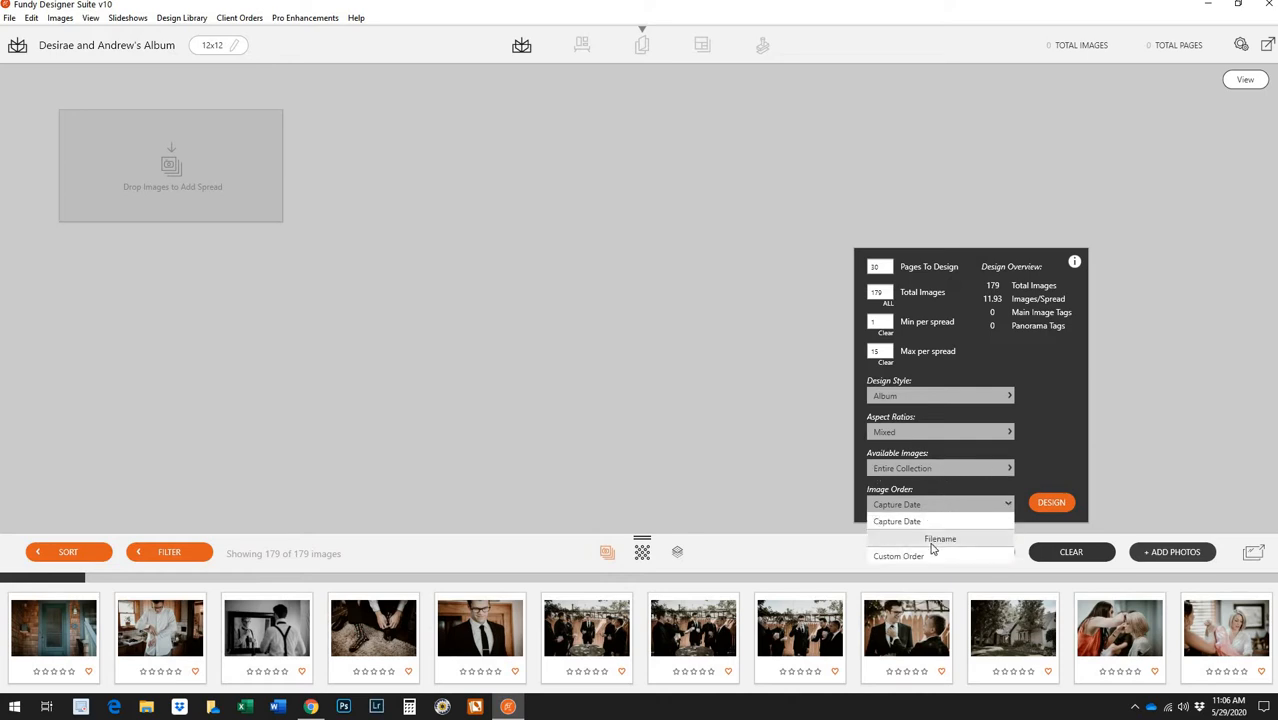
left_click(931, 540)
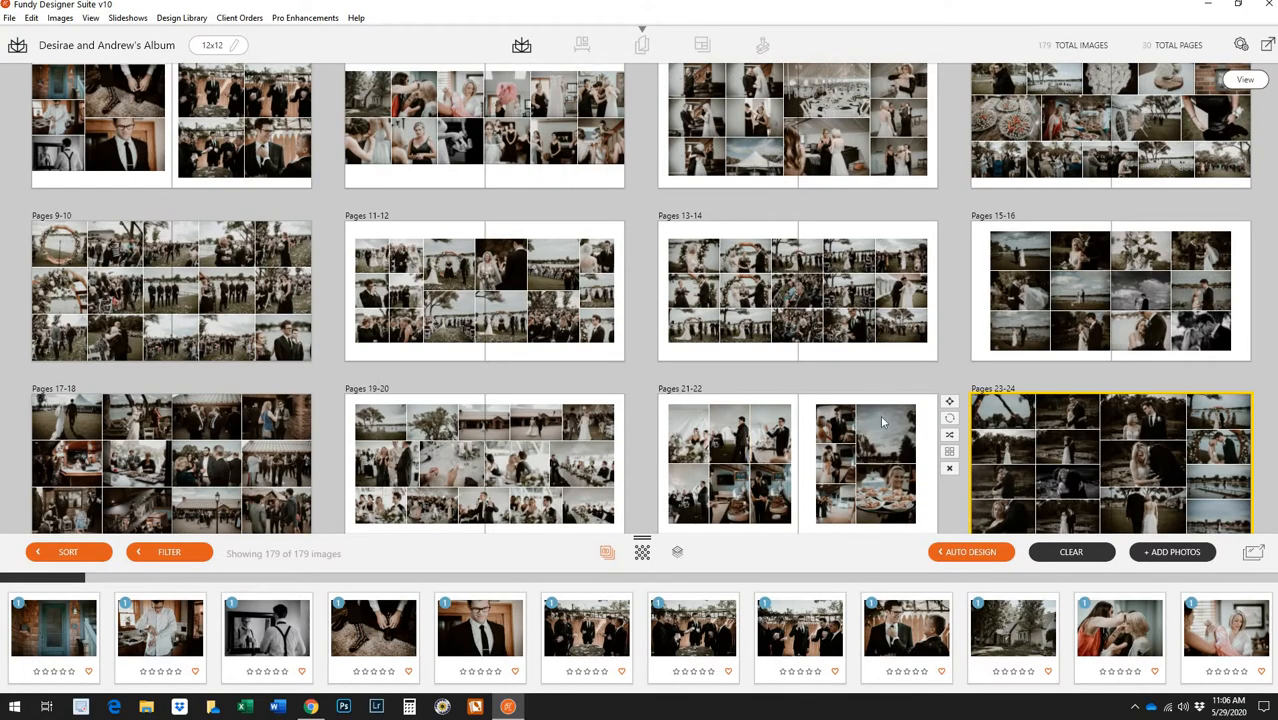
scroll(898, 470, "down", 1)
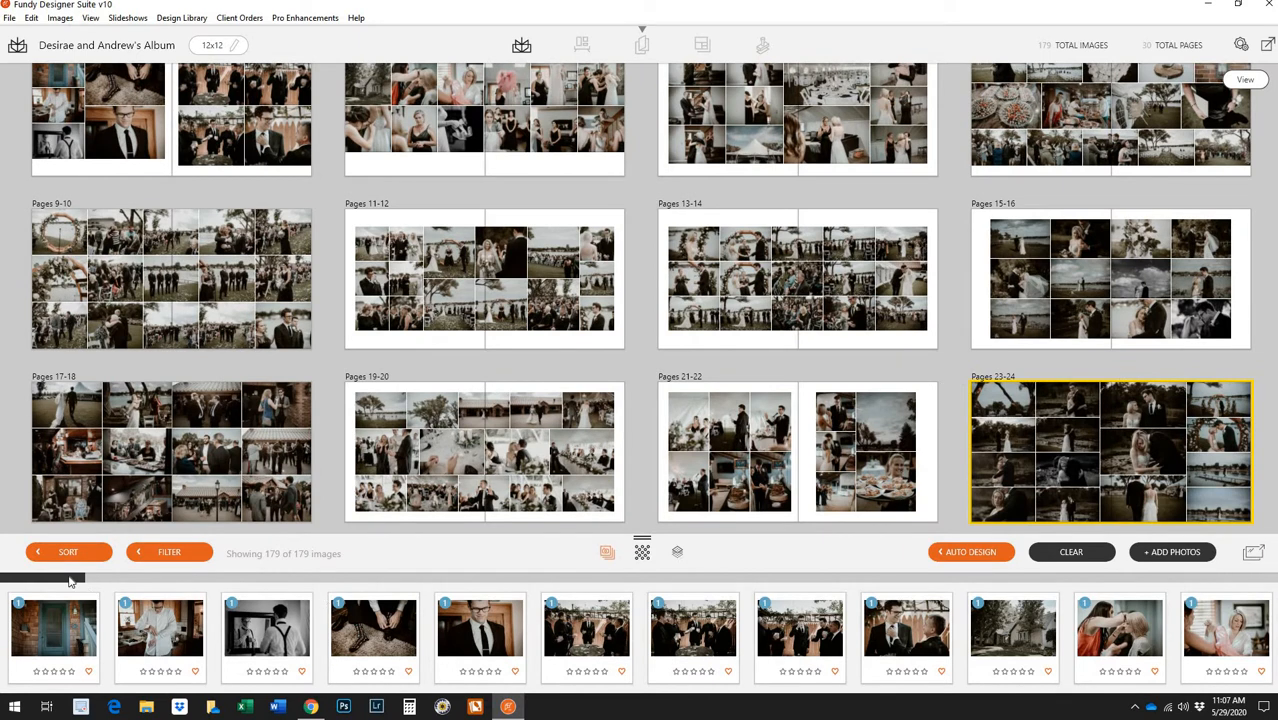
left_click_drag(90, 583, 950, 582)
left_click_drag(1175, 595, 1245, 580)
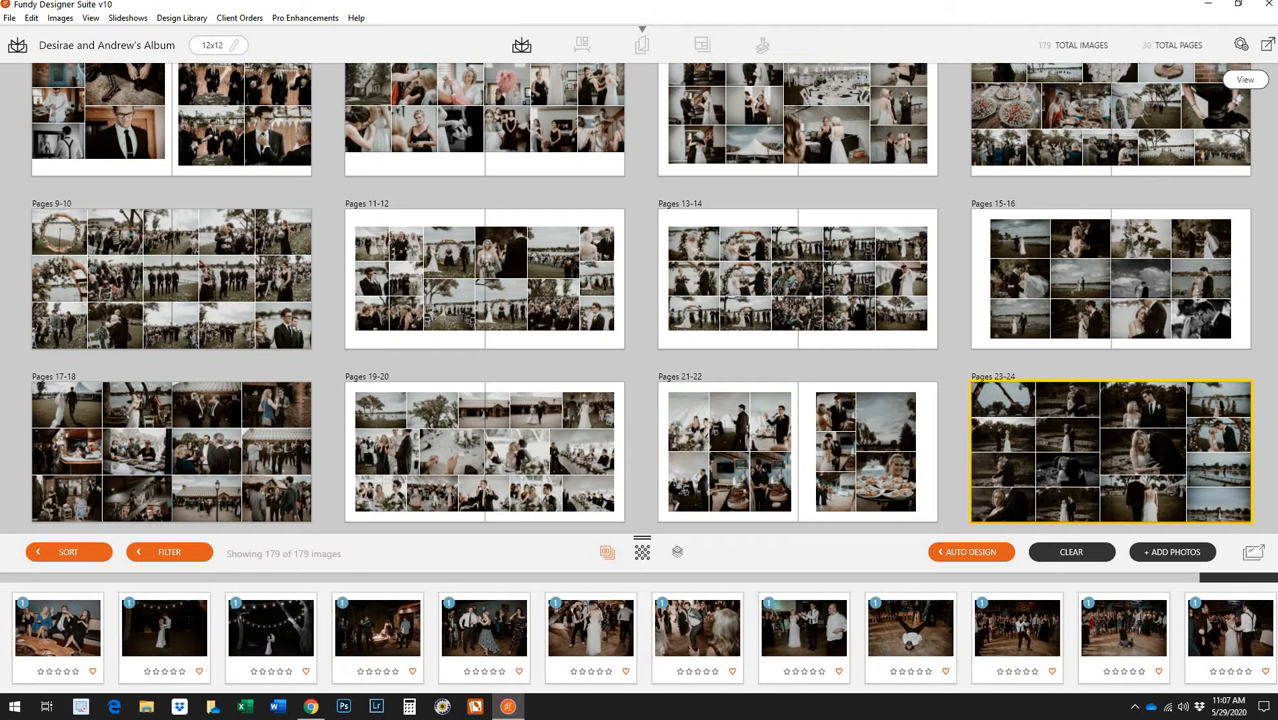
scroll(1188, 490, "down", 3)
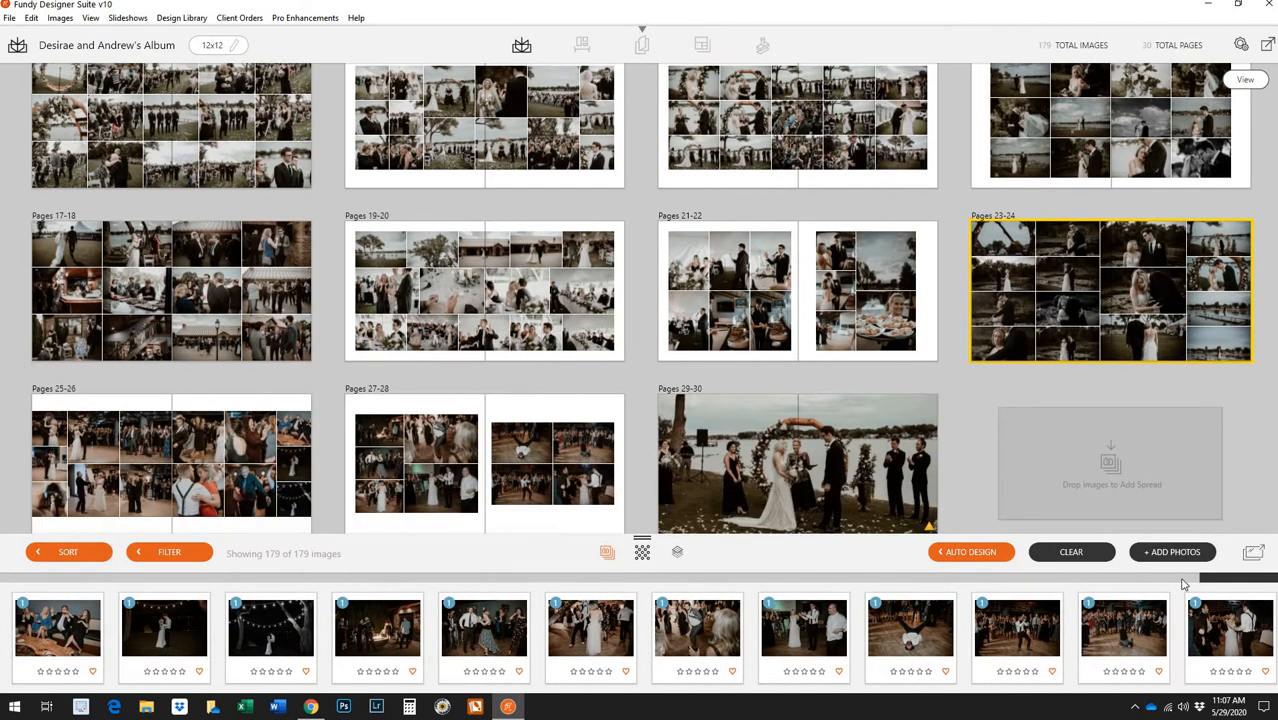
left_click(981, 583)
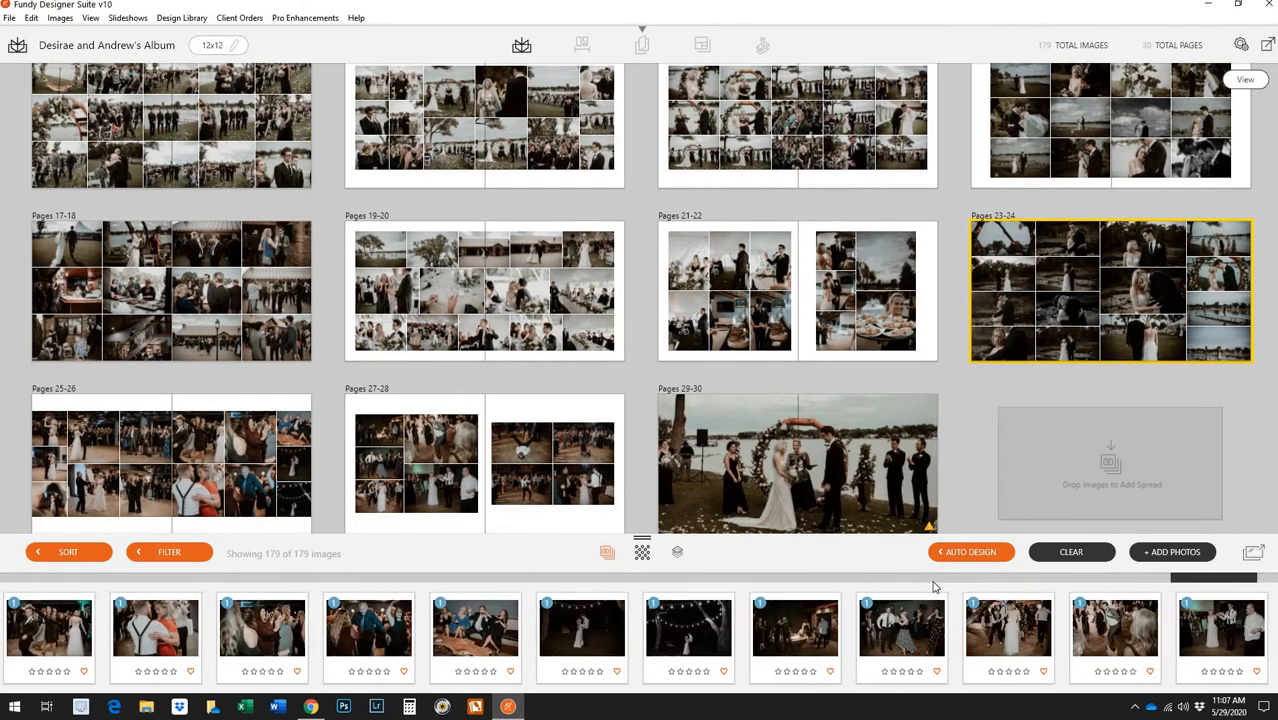
scroll(984, 582, "down", 5)
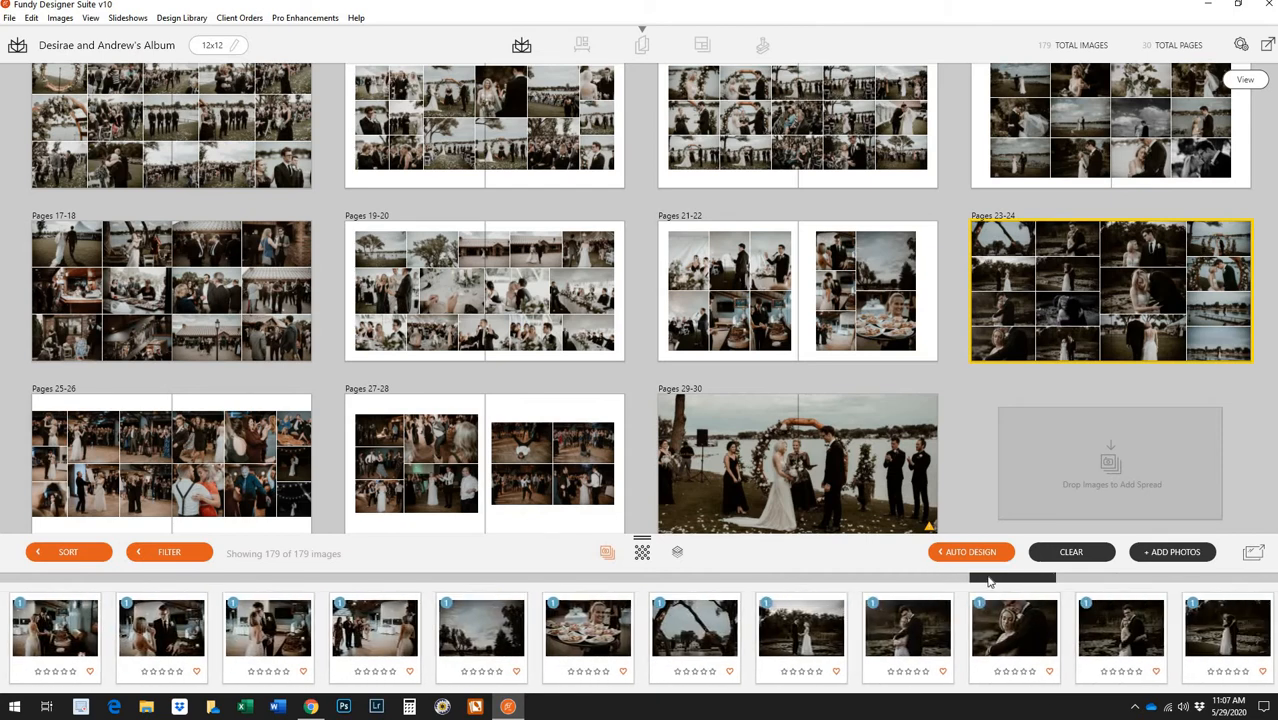
scroll(860, 582, "up", 2)
scroll(757, 584, "up", 10)
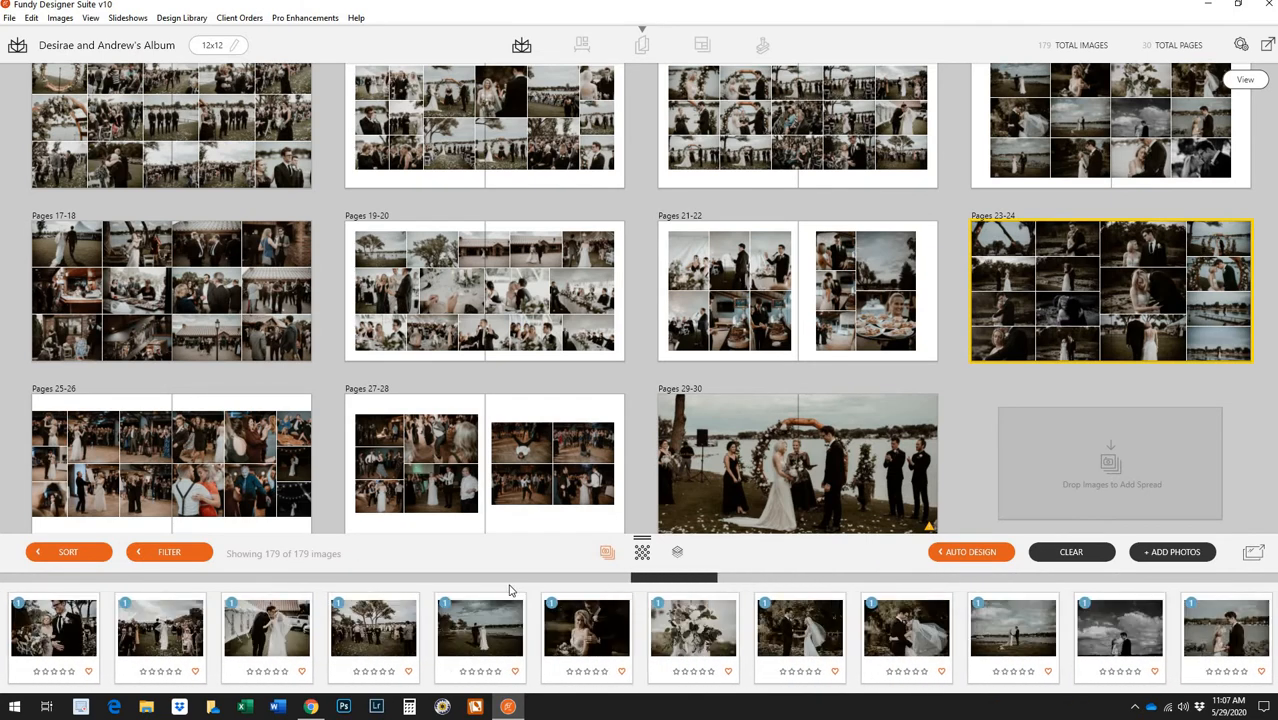
scroll(210, 600, "up", 6)
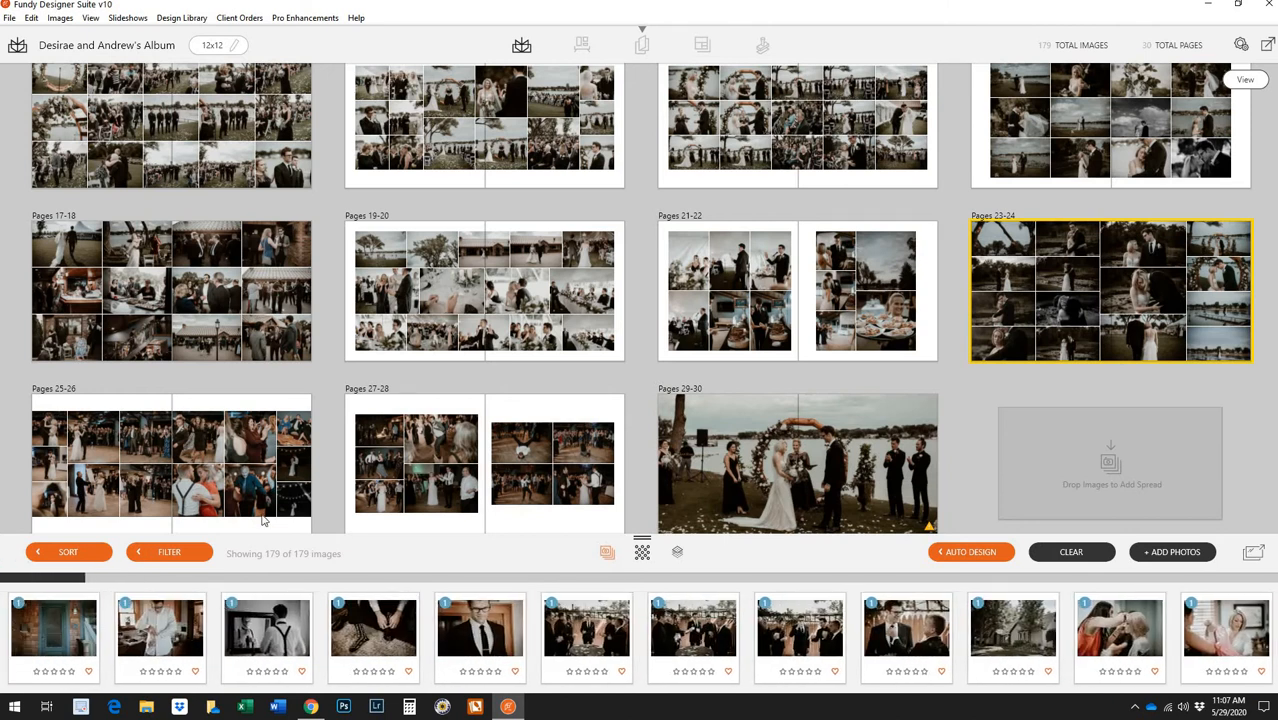
mouse_move(270, 488)
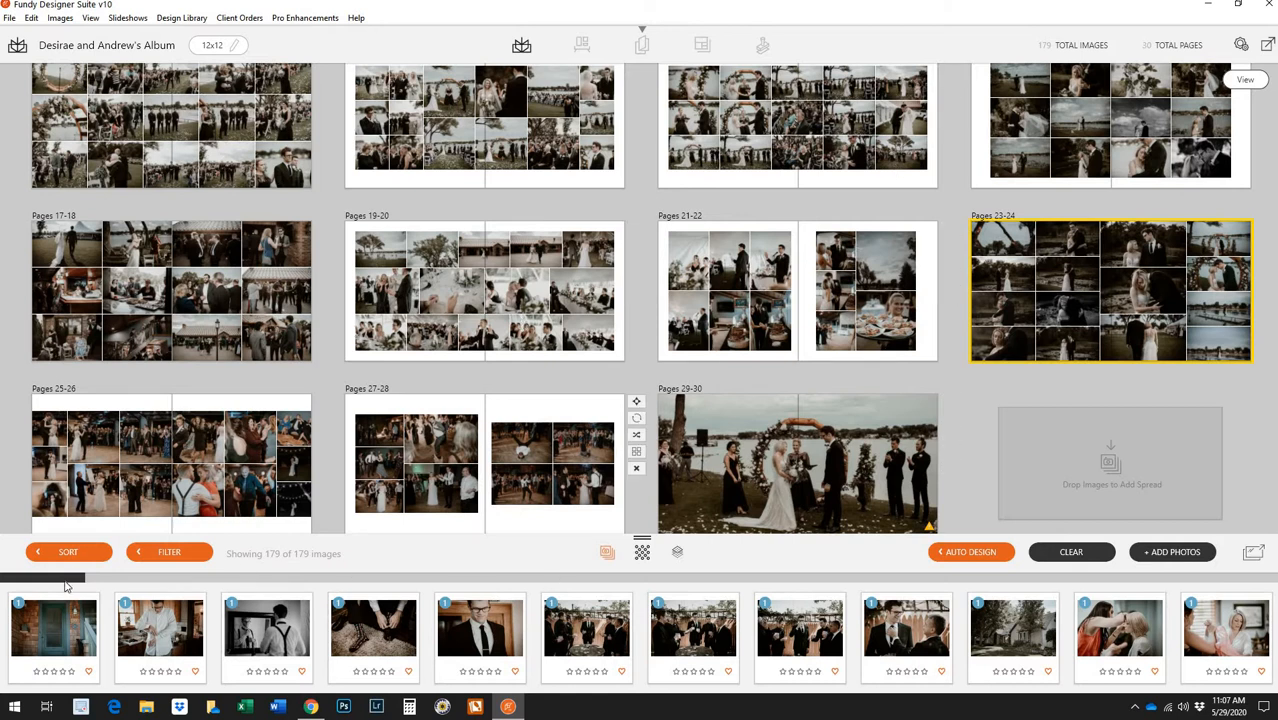
scroll(676, 403, "up", 2)
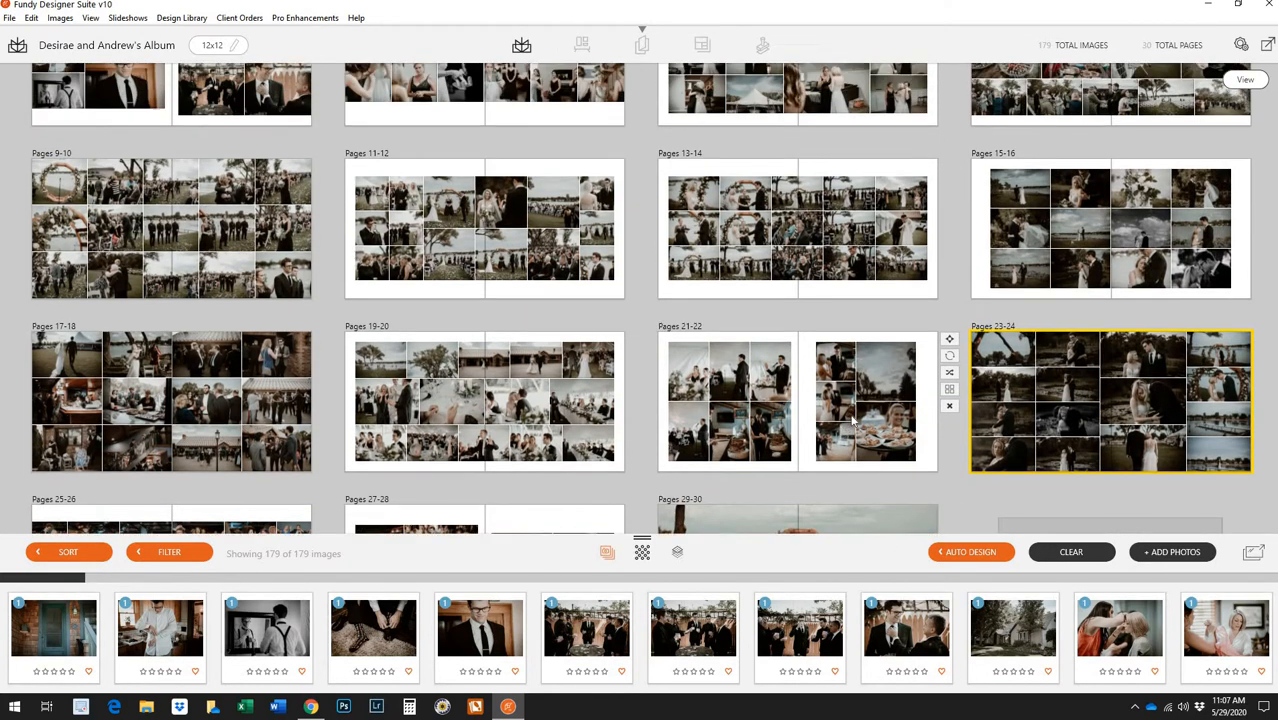
scroll(852, 422, "up", 2)
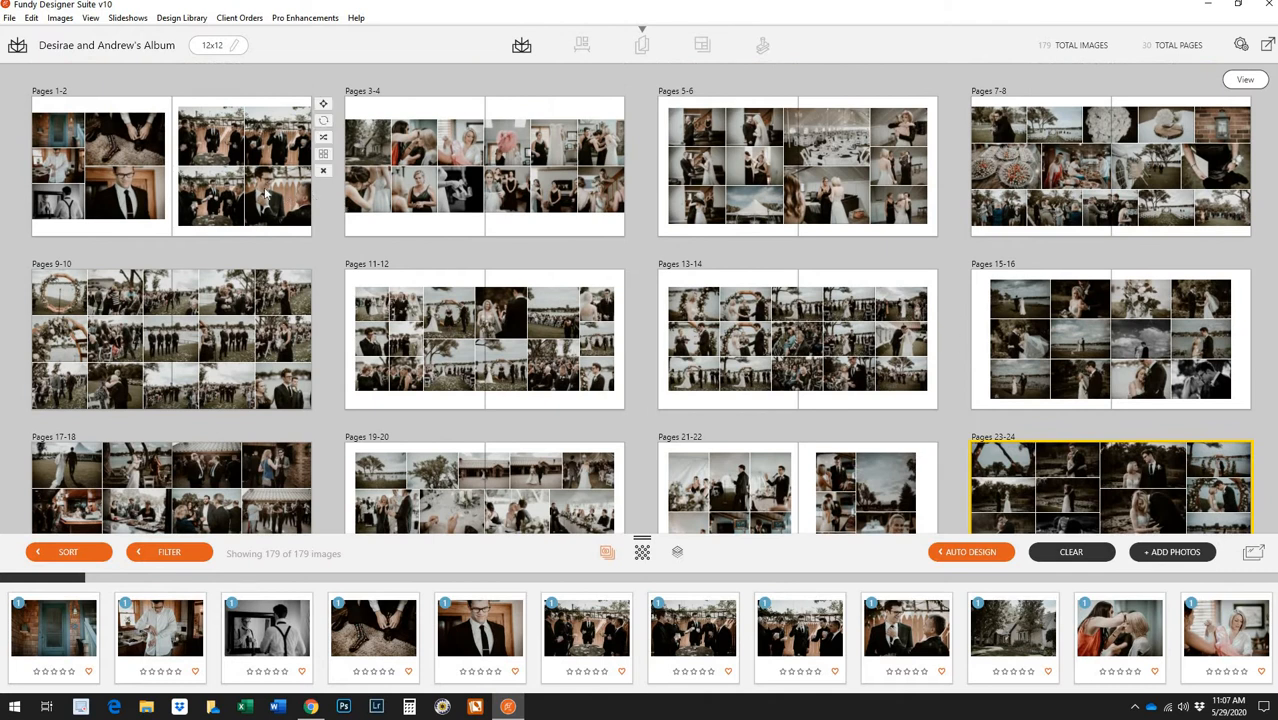
Open the Pages 1-2 spread, then go back to the spread overview
double_click(236, 210)
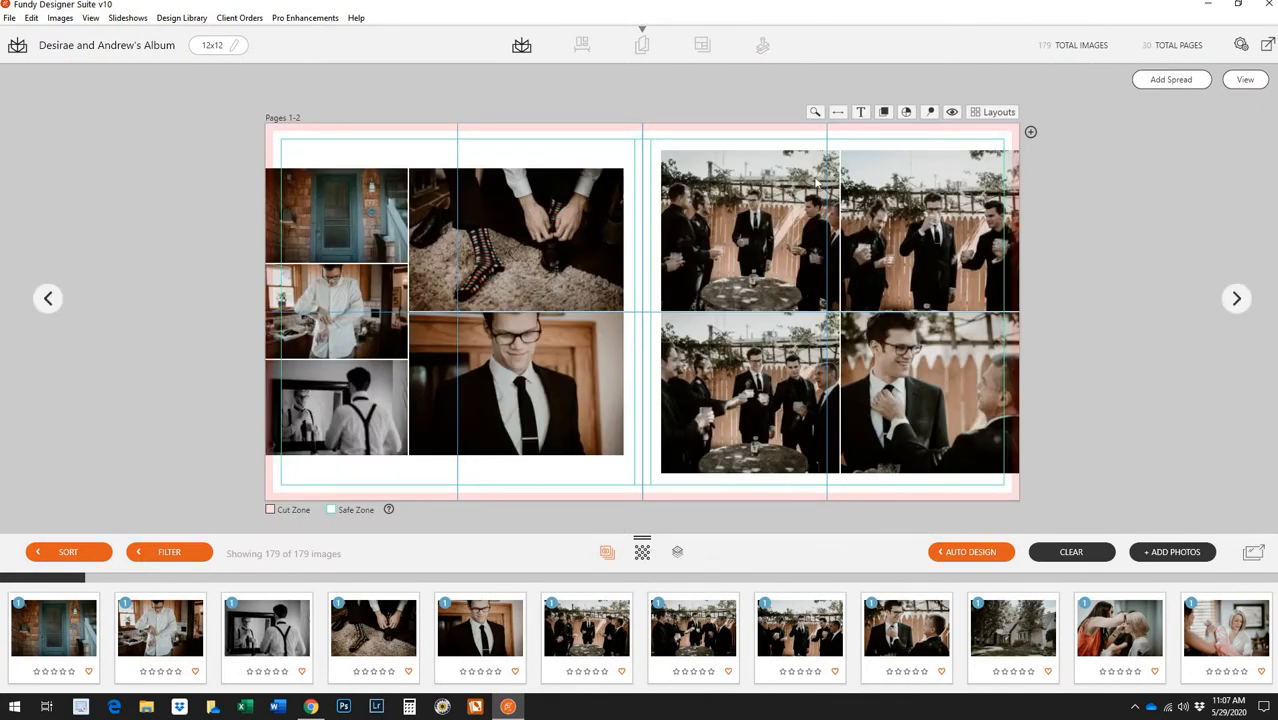
double_click(197, 129)
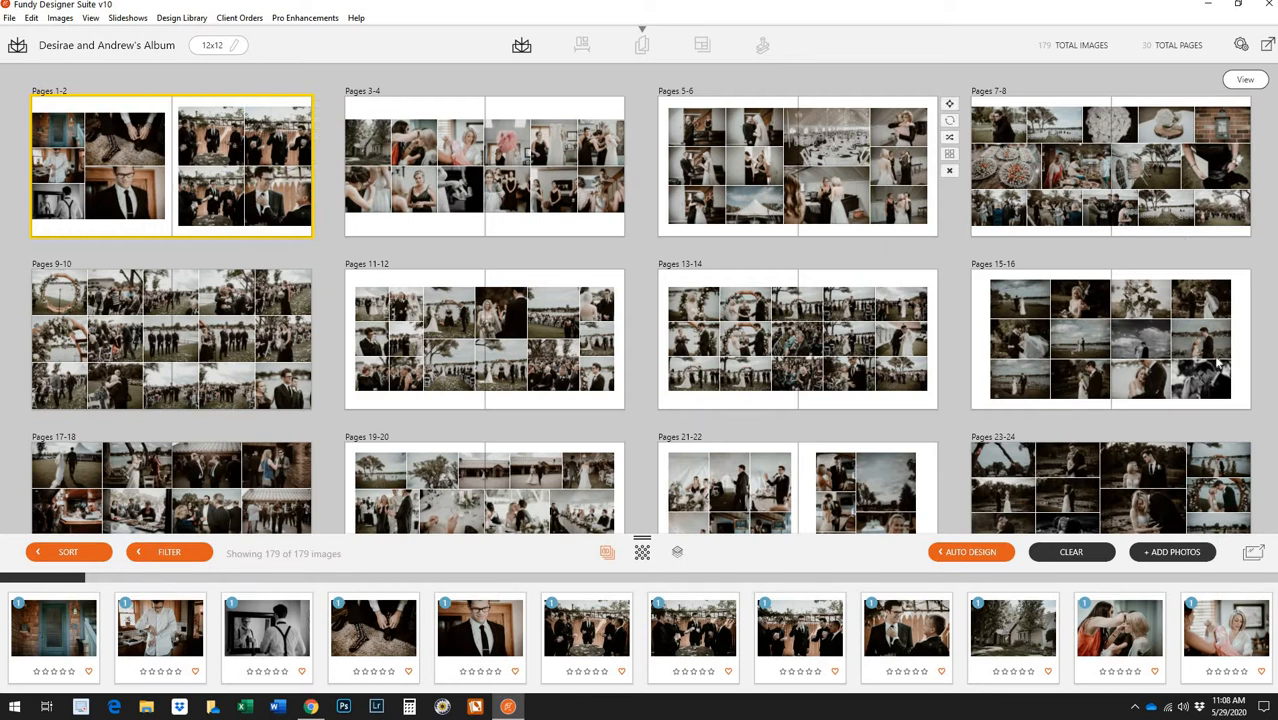
scroll(920, 348, "down", 2)
scroll(923, 356, "up", 2)
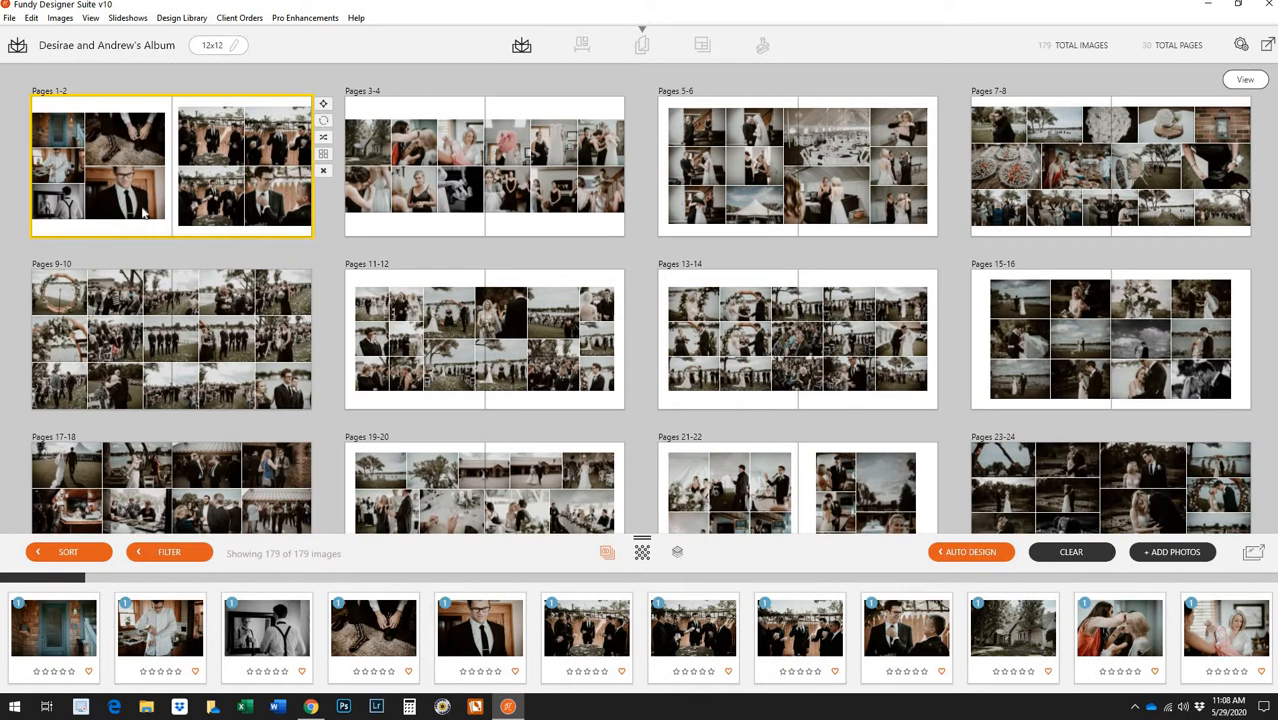
Reshuffle the Pages 1-2 auto design until both pages hold photo collages
left_click(324, 138)
left_click(324, 138)
left_click(324, 138)
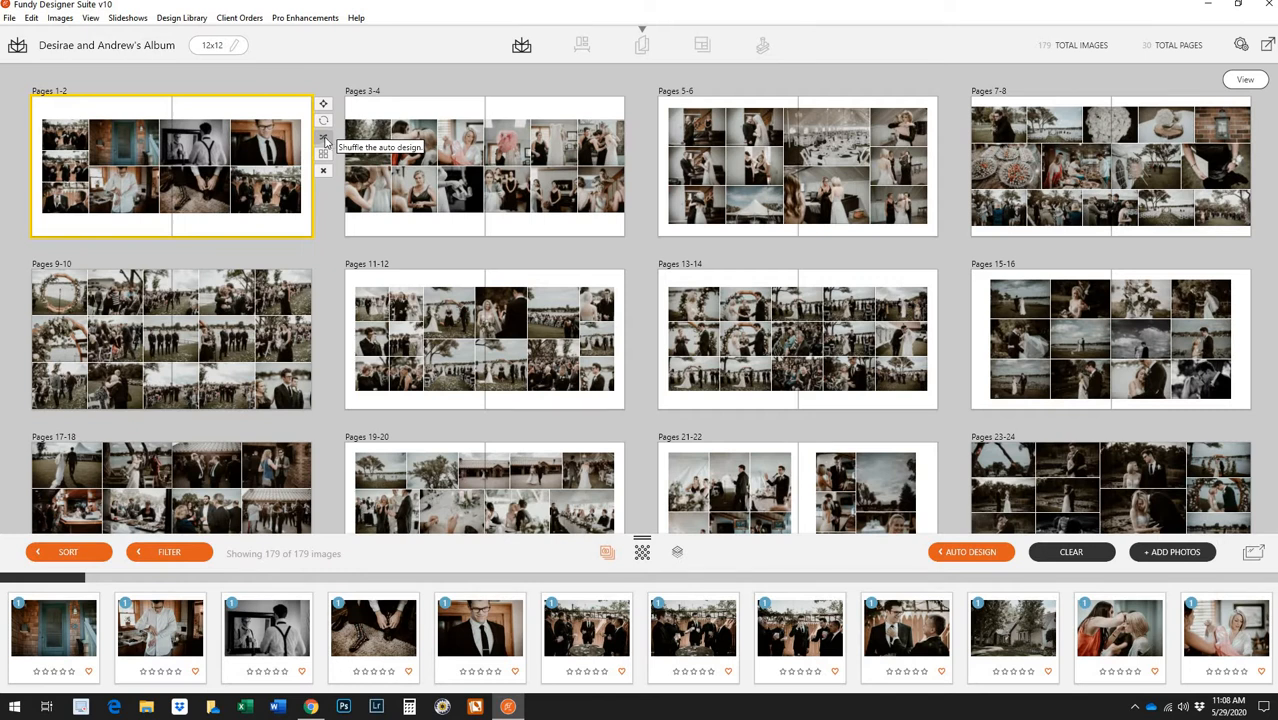
left_click(324, 138)
left_click(324, 138)
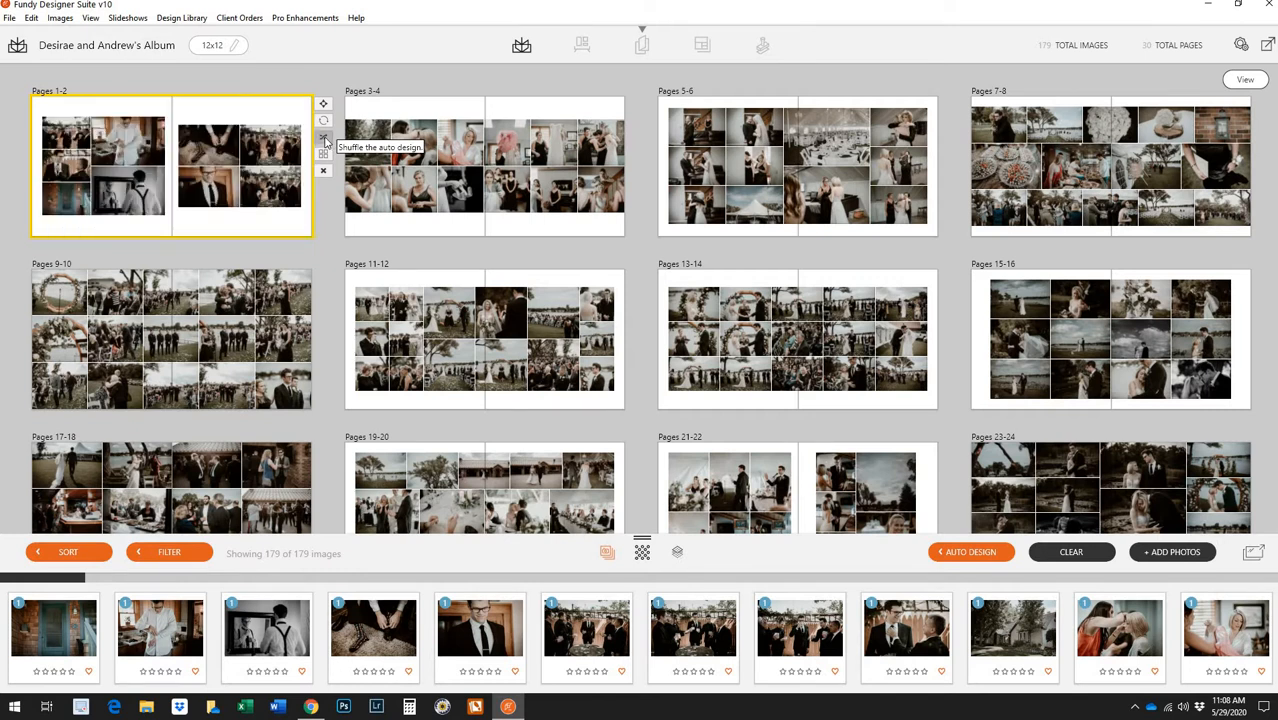
On Pages 1-2, move the door photo top-left and shift groomsmen photos to the right page
double_click(212, 193)
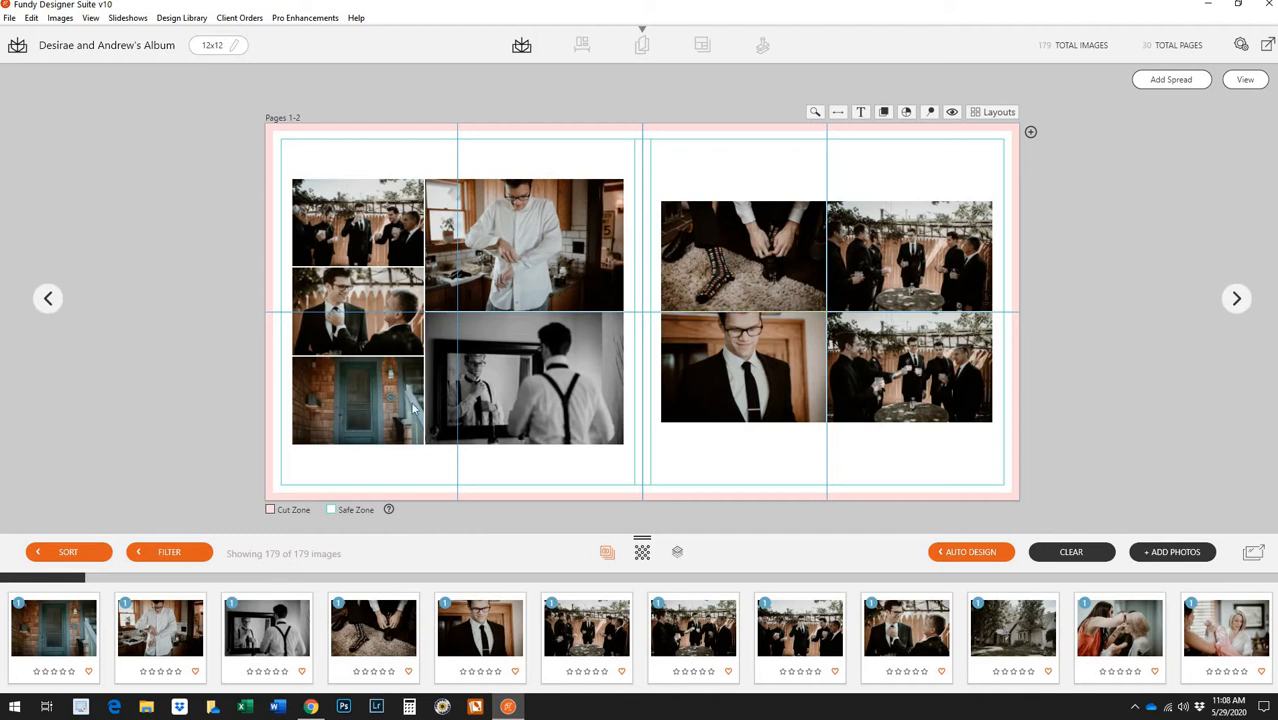
left_click_drag(392, 426, 390, 245)
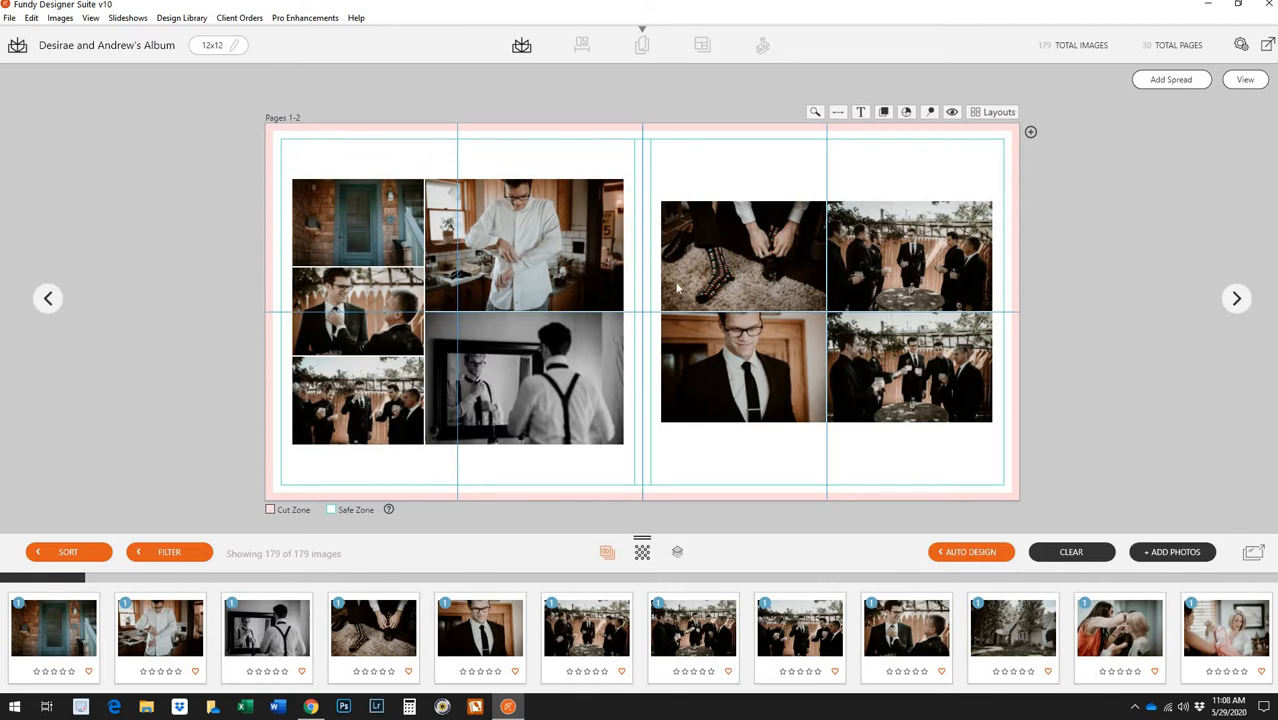
left_click_drag(366, 420, 778, 403)
left_click_drag(377, 318, 743, 255)
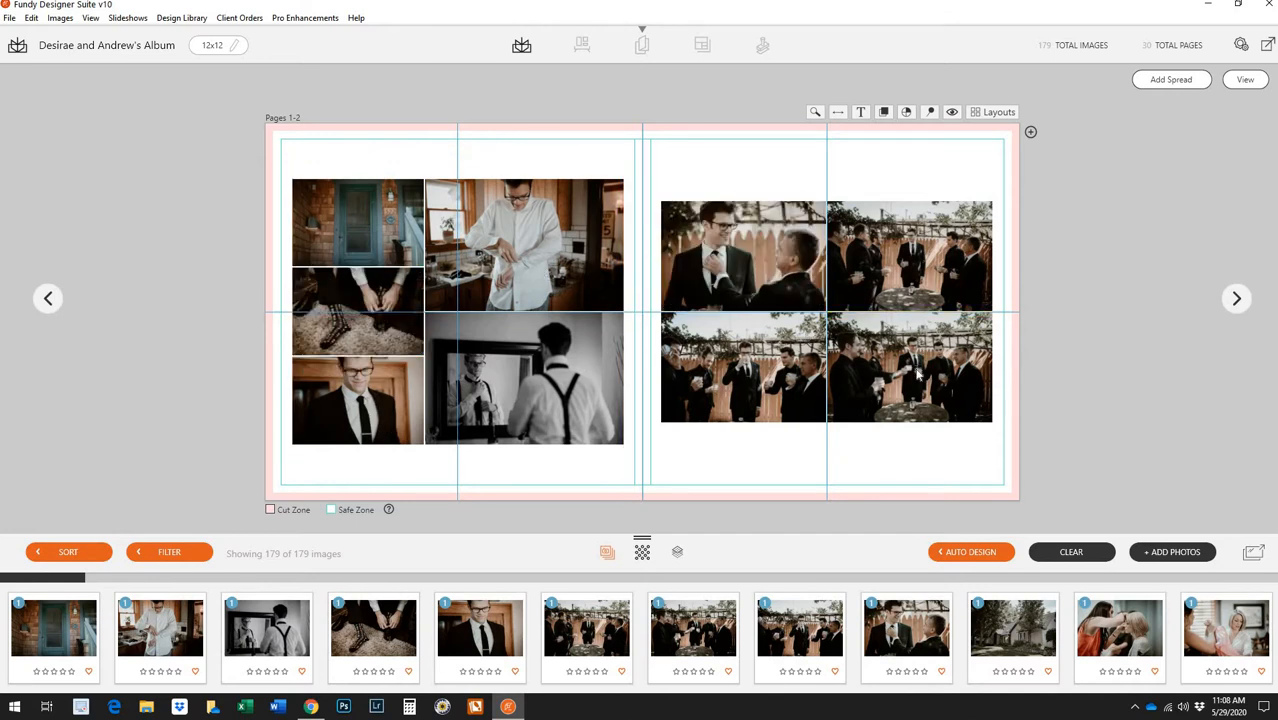
Flip the spread until the getting-ready collage is left and groomsmen grid right
left_click(839, 114)
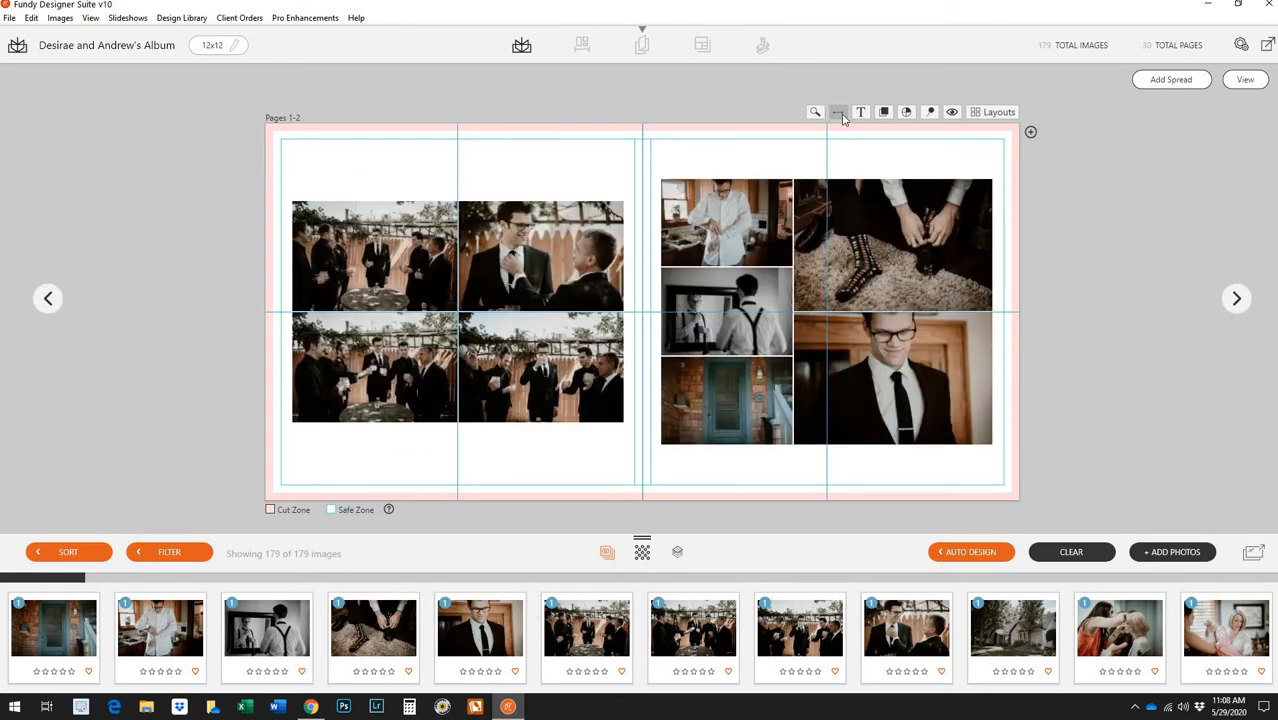
left_click(842, 117)
left_click(842, 117)
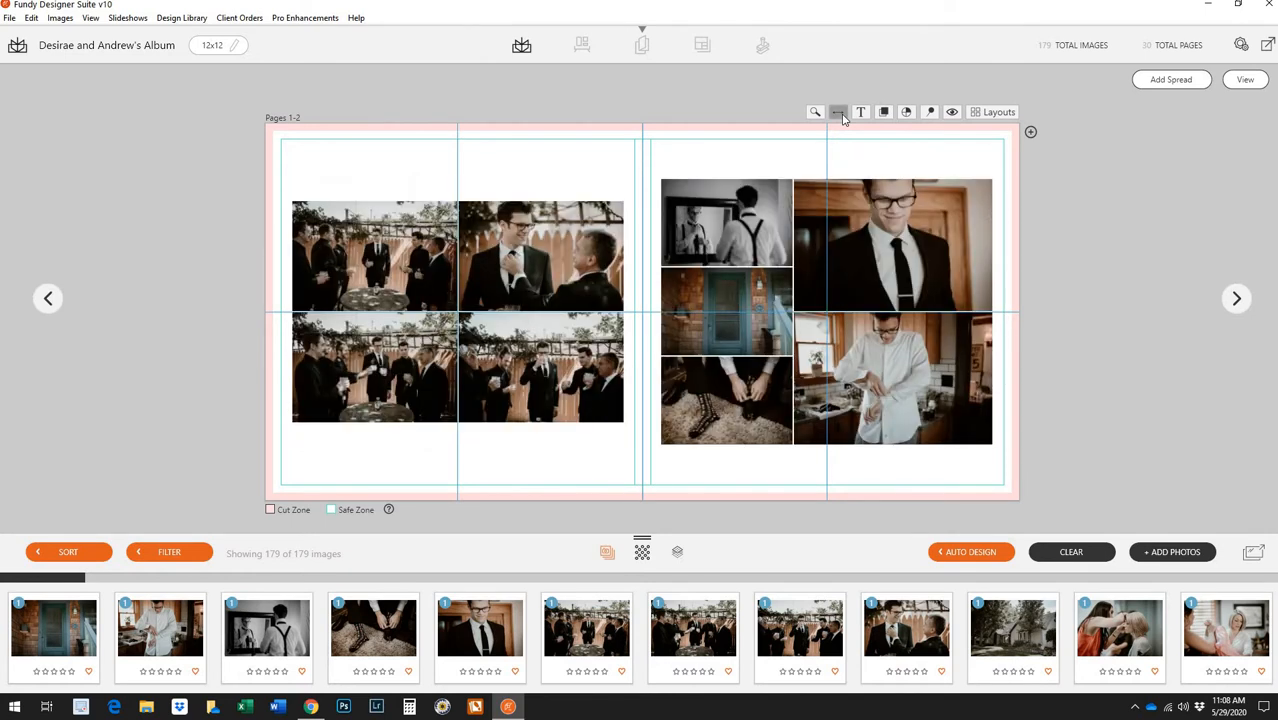
left_click(842, 117)
left_click(842, 117)
left_click(842, 117)
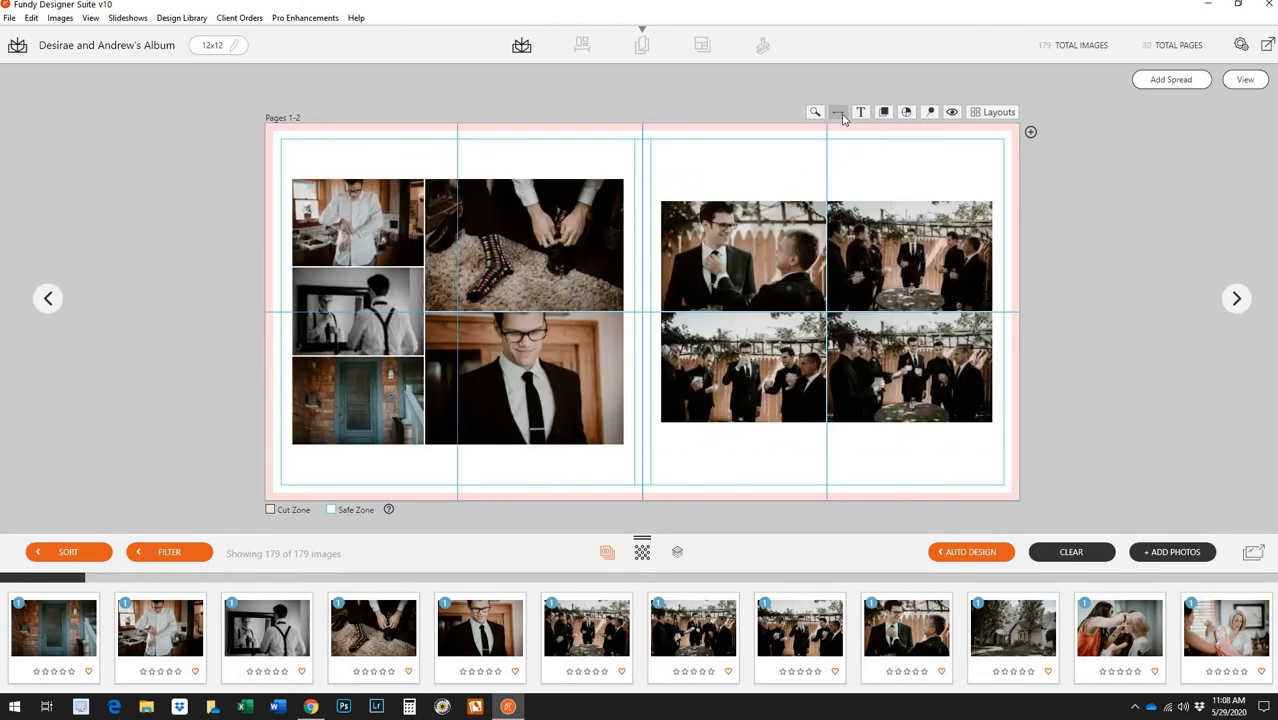
left_click(1245, 80)
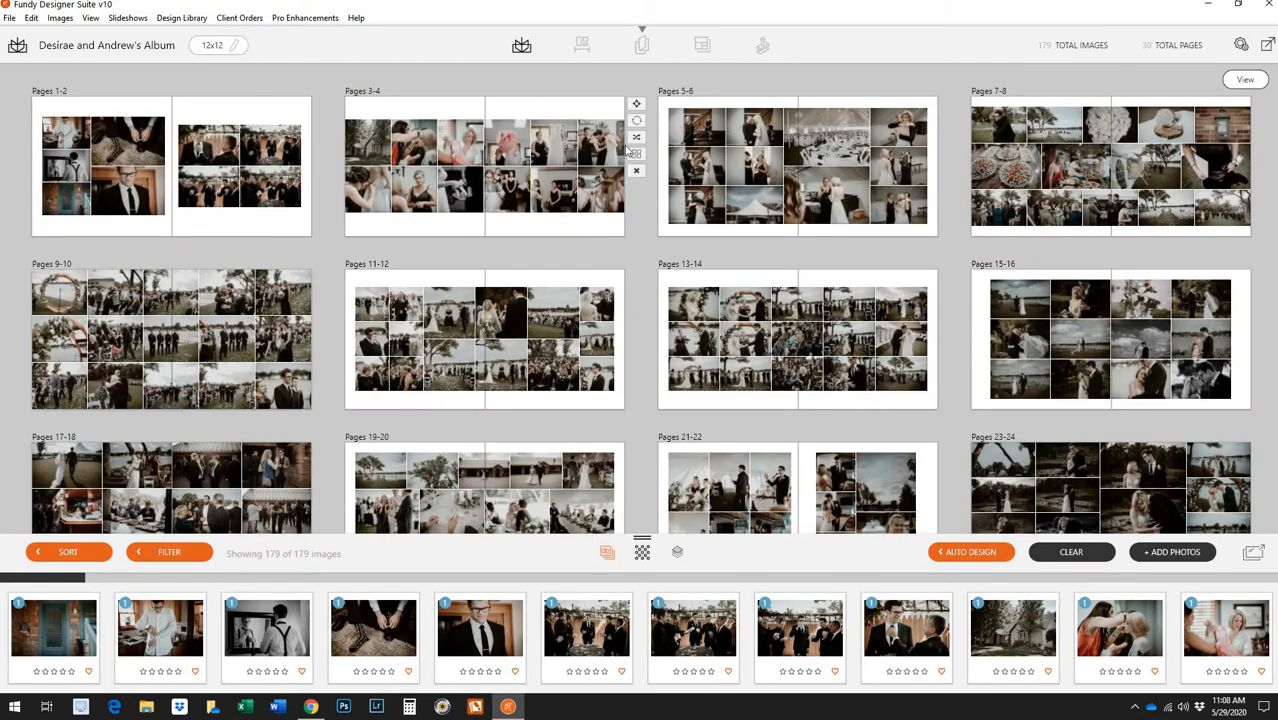
Shuffle Pages 3-4 twice into six-photo grids and open the spread for editing
left_click(636, 139)
left_click(636, 139)
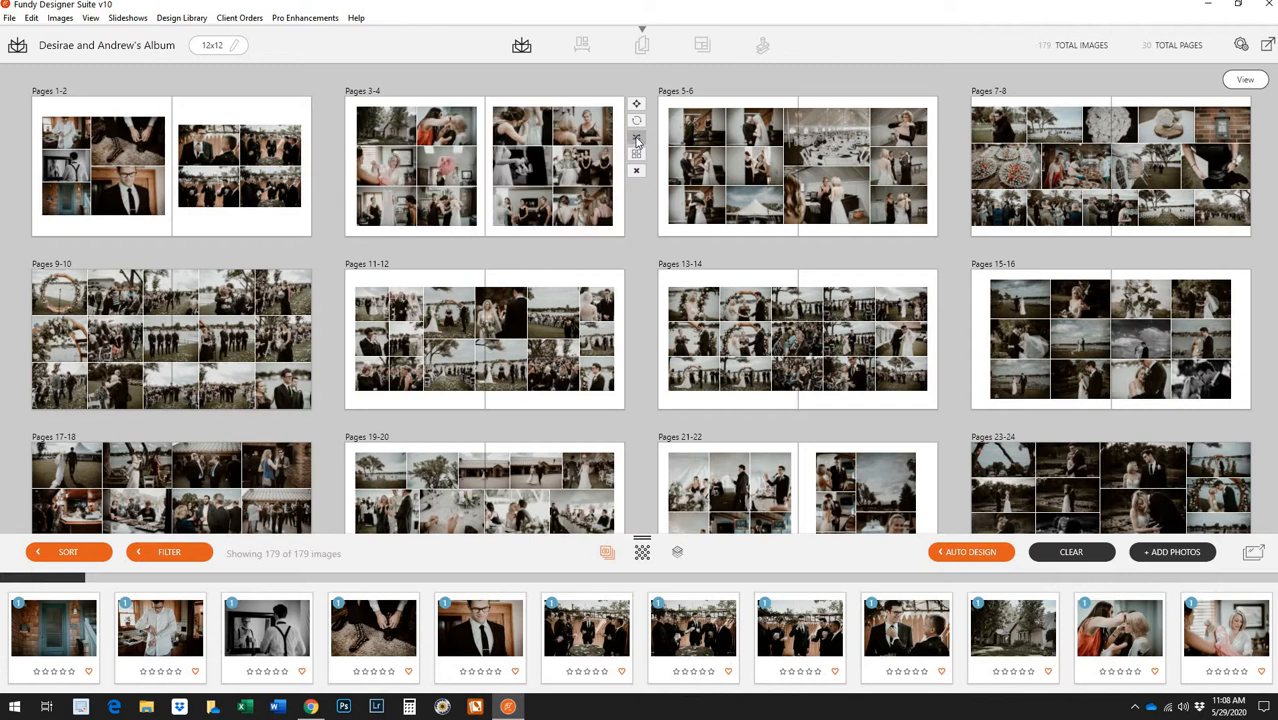
double_click(508, 172)
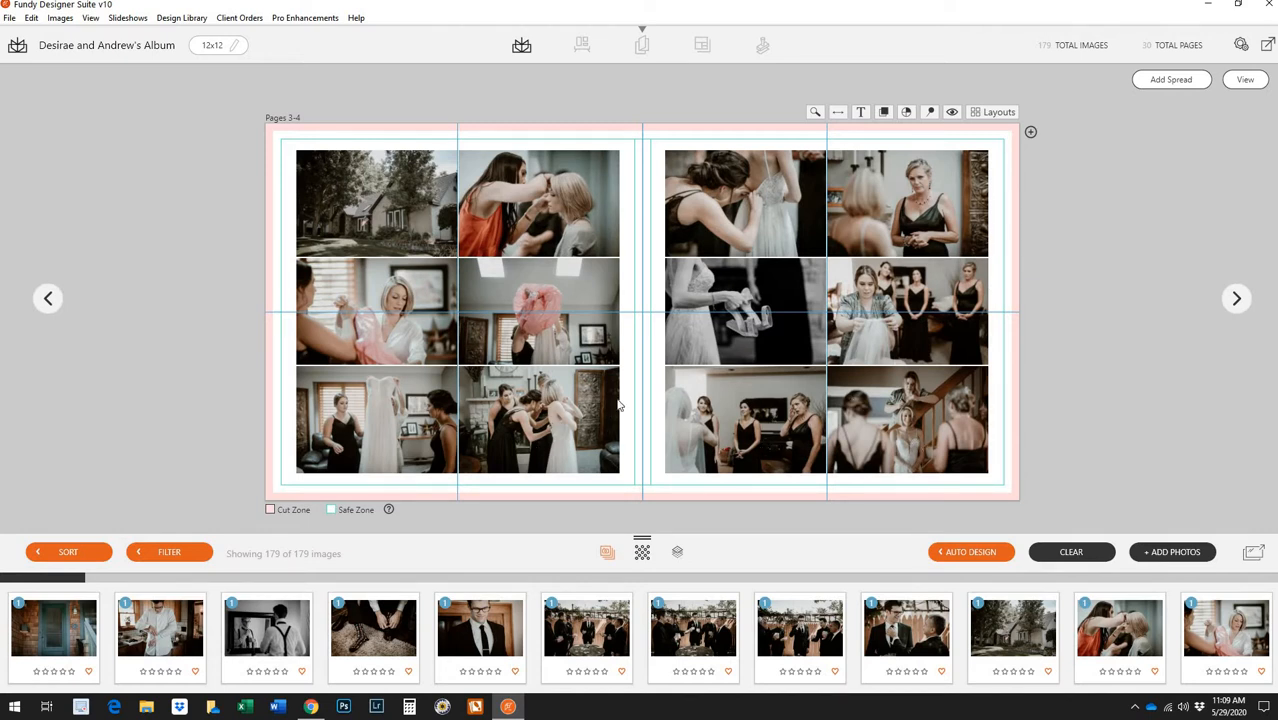
Apply the 6+6 grid layout from the Design Library to Pages 3-4, then return to the Planner
left_click(983, 116)
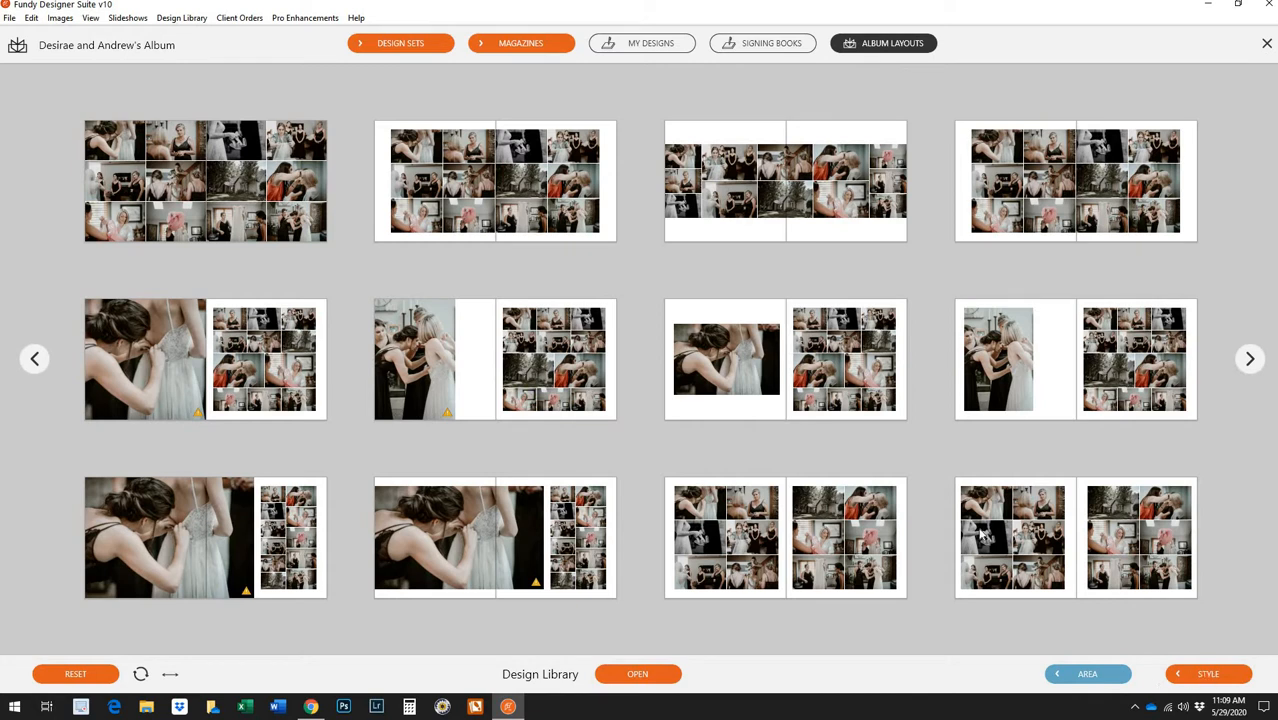
double_click(1128, 148)
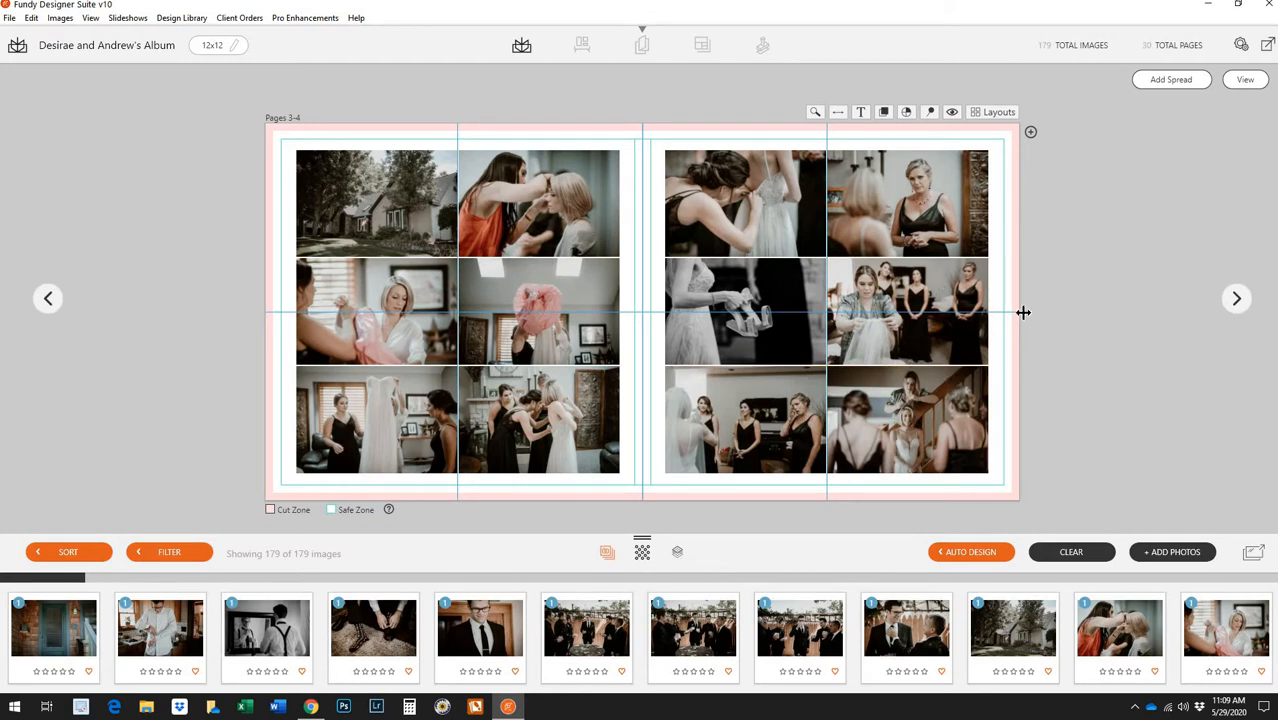
left_click(1245, 79)
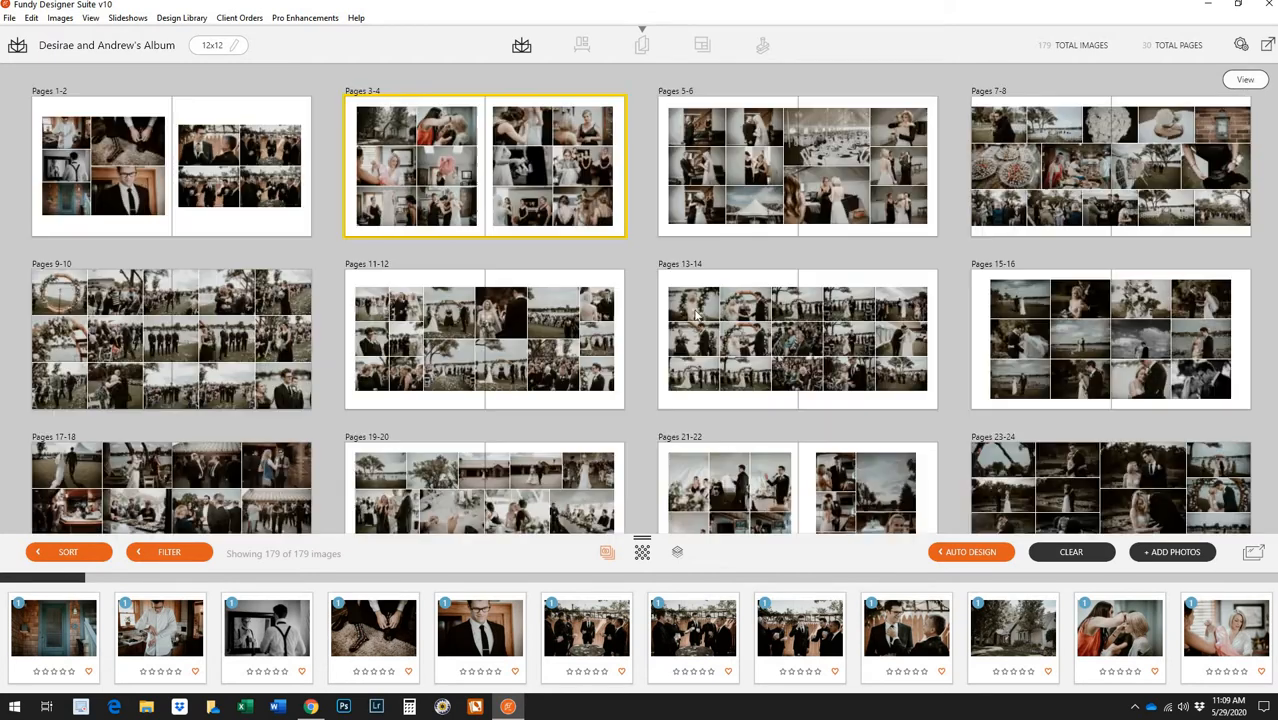
Open Pages 5-6 and remove the bridesmaids photo from the left page's second column
left_click(775, 183)
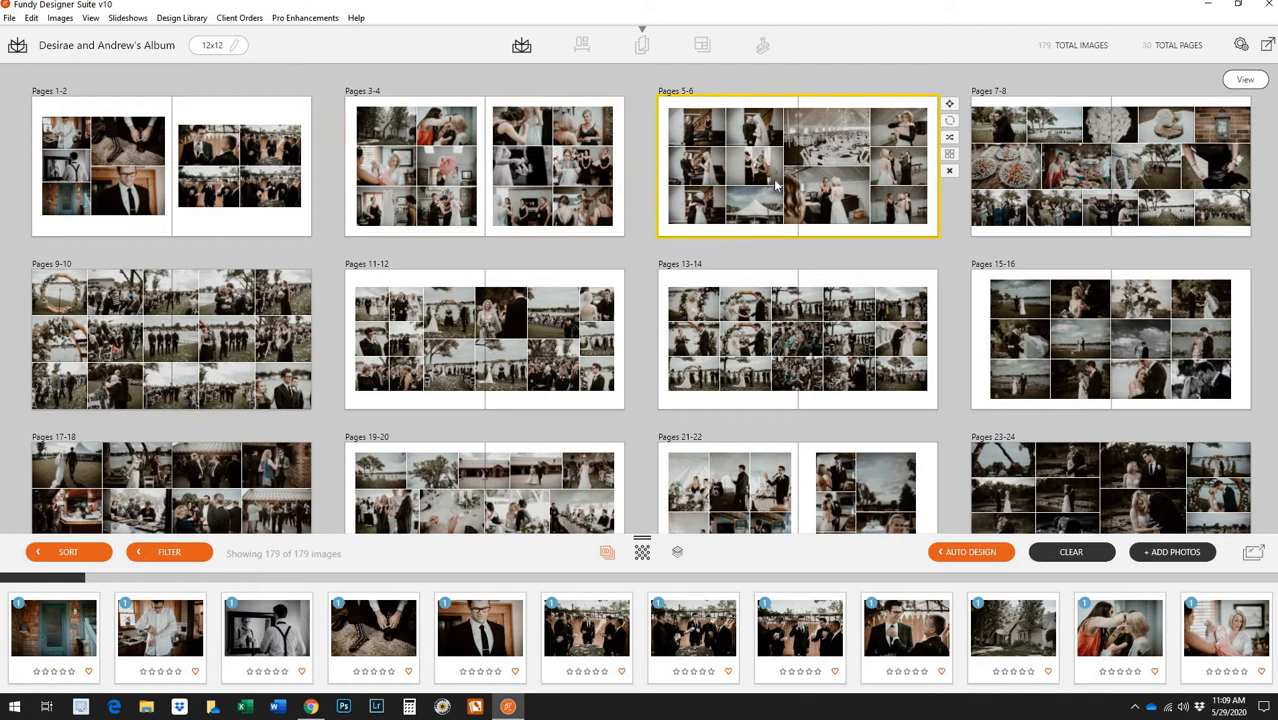
double_click(776, 185)
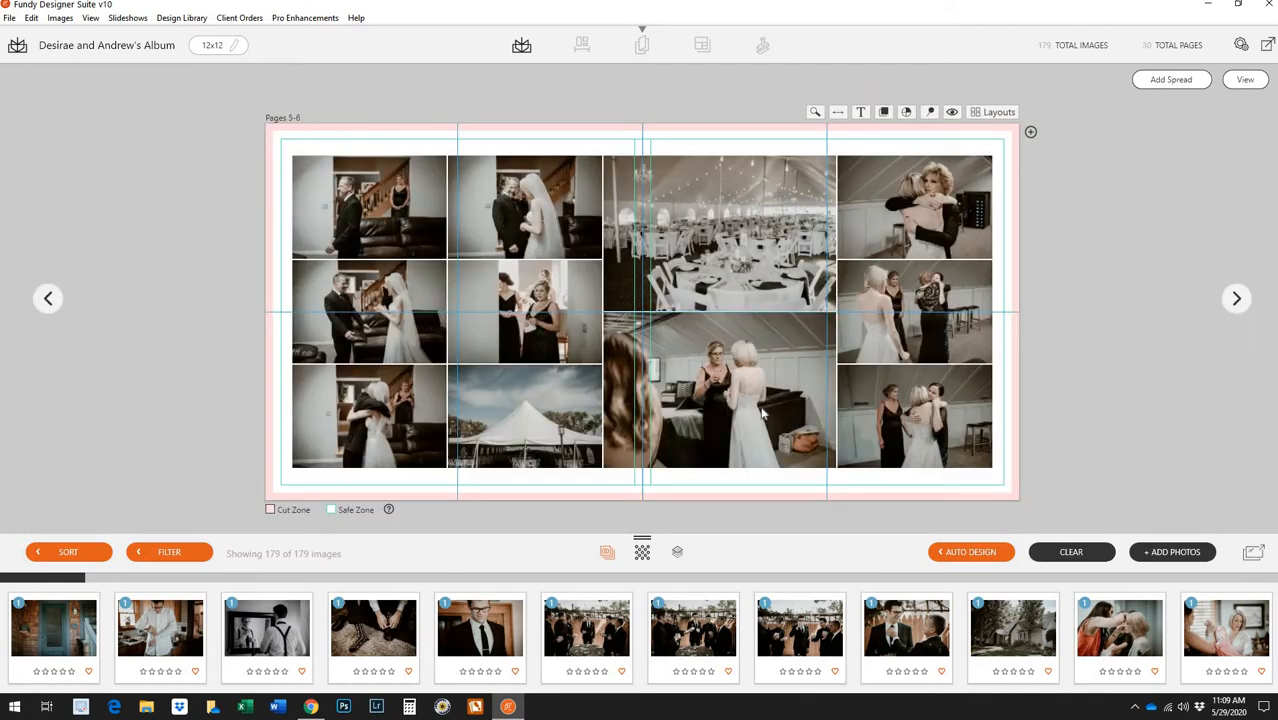
left_click(532, 348)
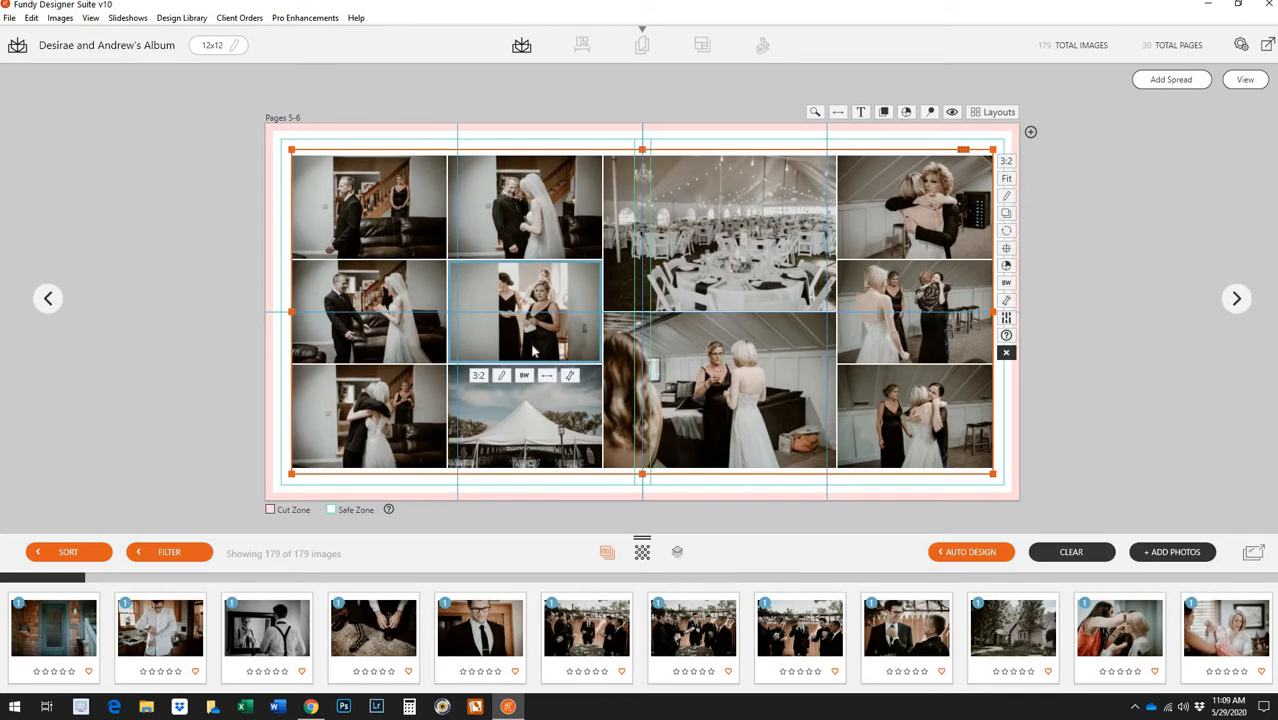
right_click(532, 350)
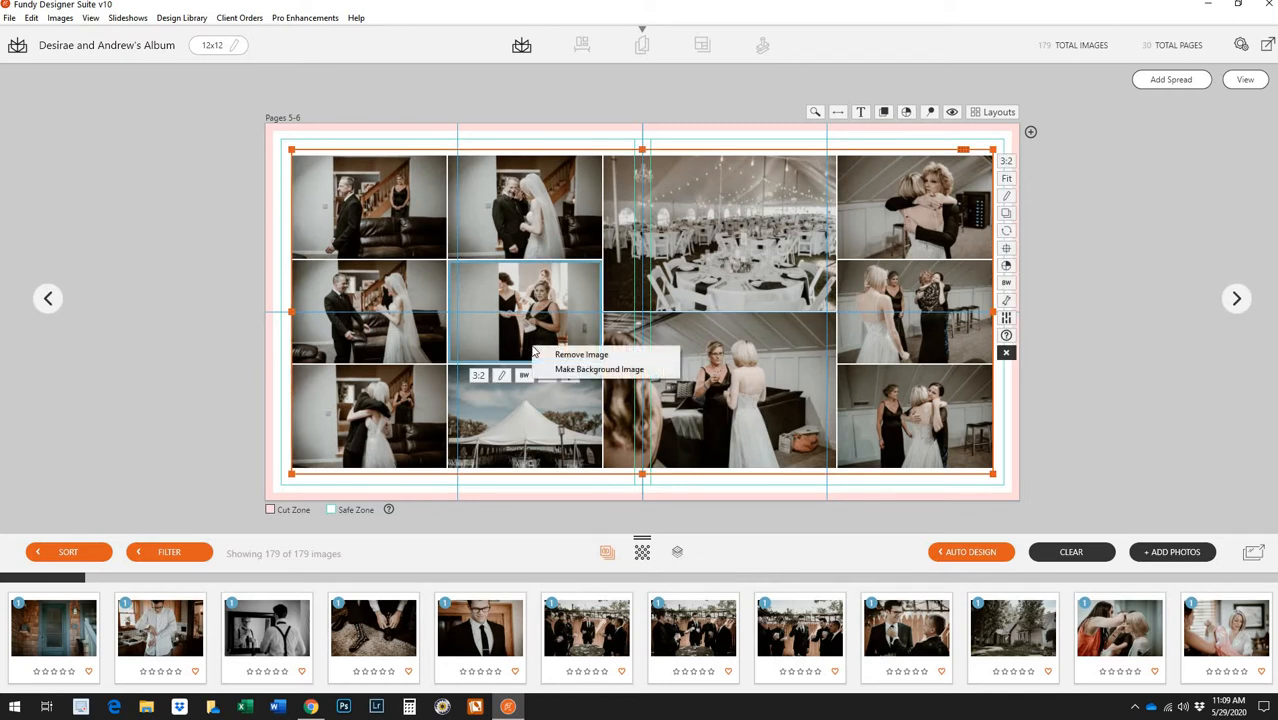
left_click(550, 352)
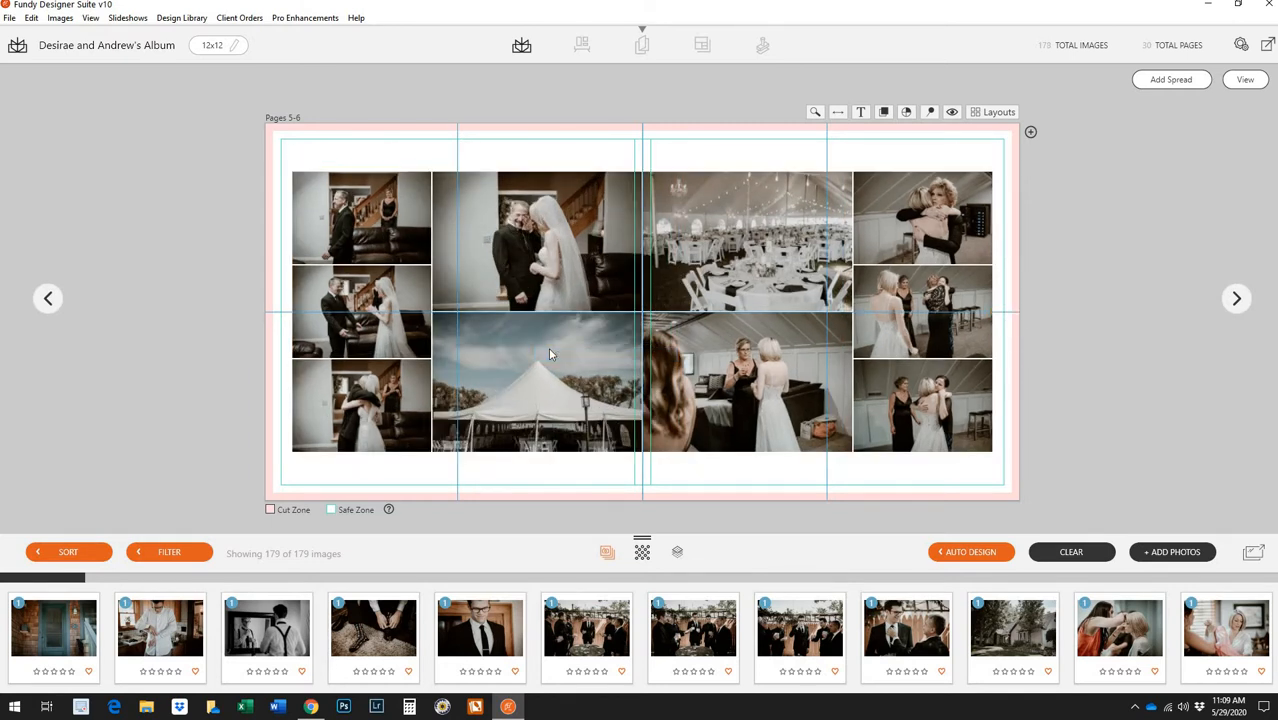
Widen the left column, swap the tent photo into the top-right cell, and remove the lower reception photo
left_click(549, 350)
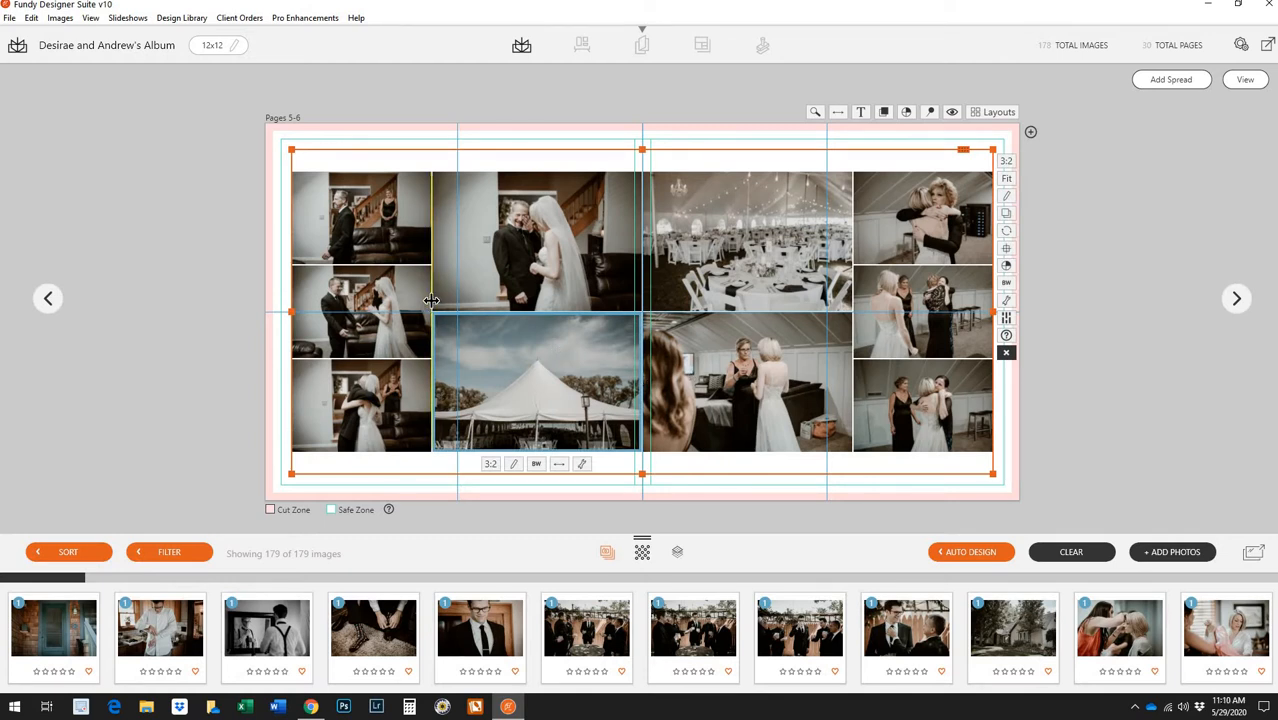
mouse_move(431, 300)
left_mouse_down()
mouse_move(488, 300)
mouse_move(402, 300)
mouse_move(447, 300)
left_mouse_up()
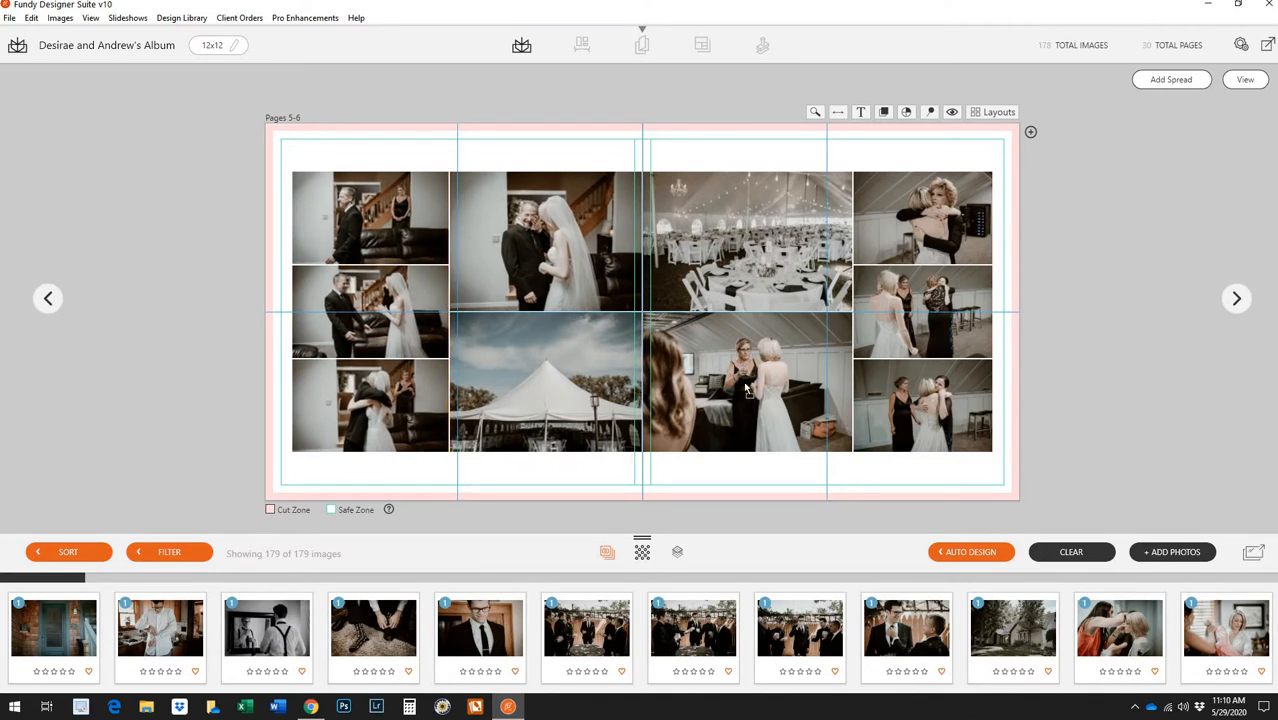
left_click(607, 393)
left_click_drag(586, 400, 725, 392)
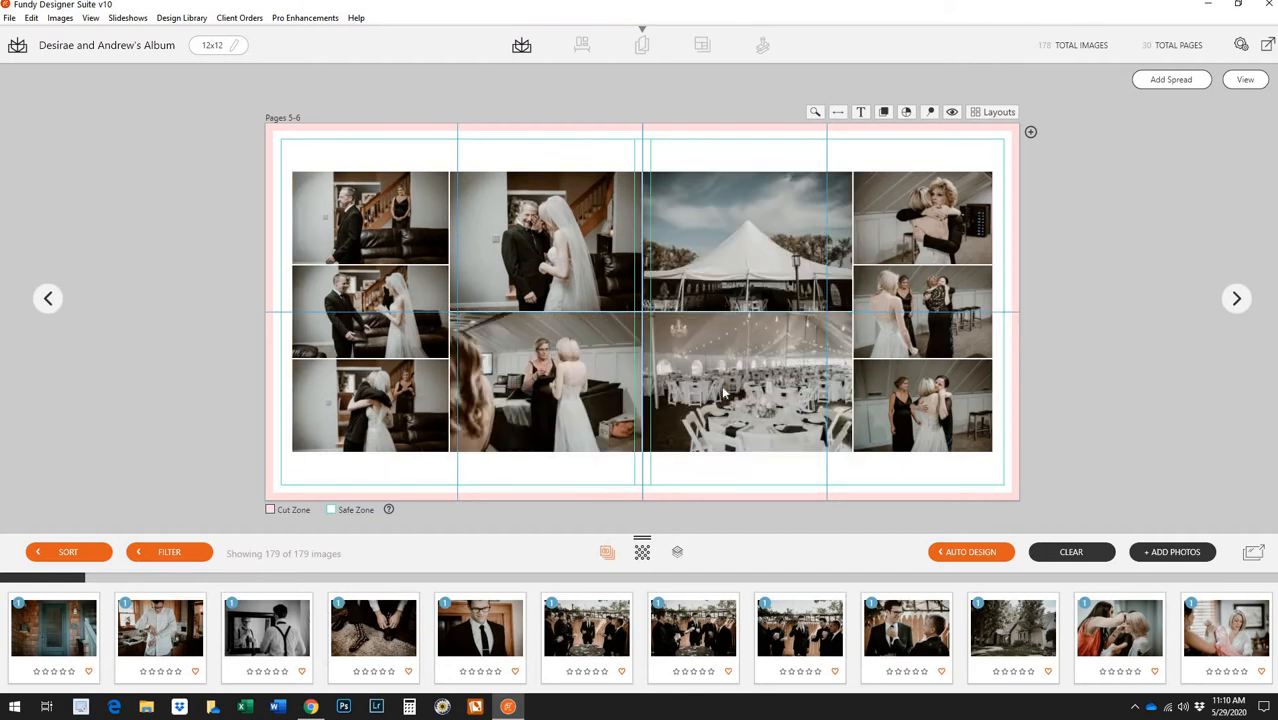
right_click(566, 408)
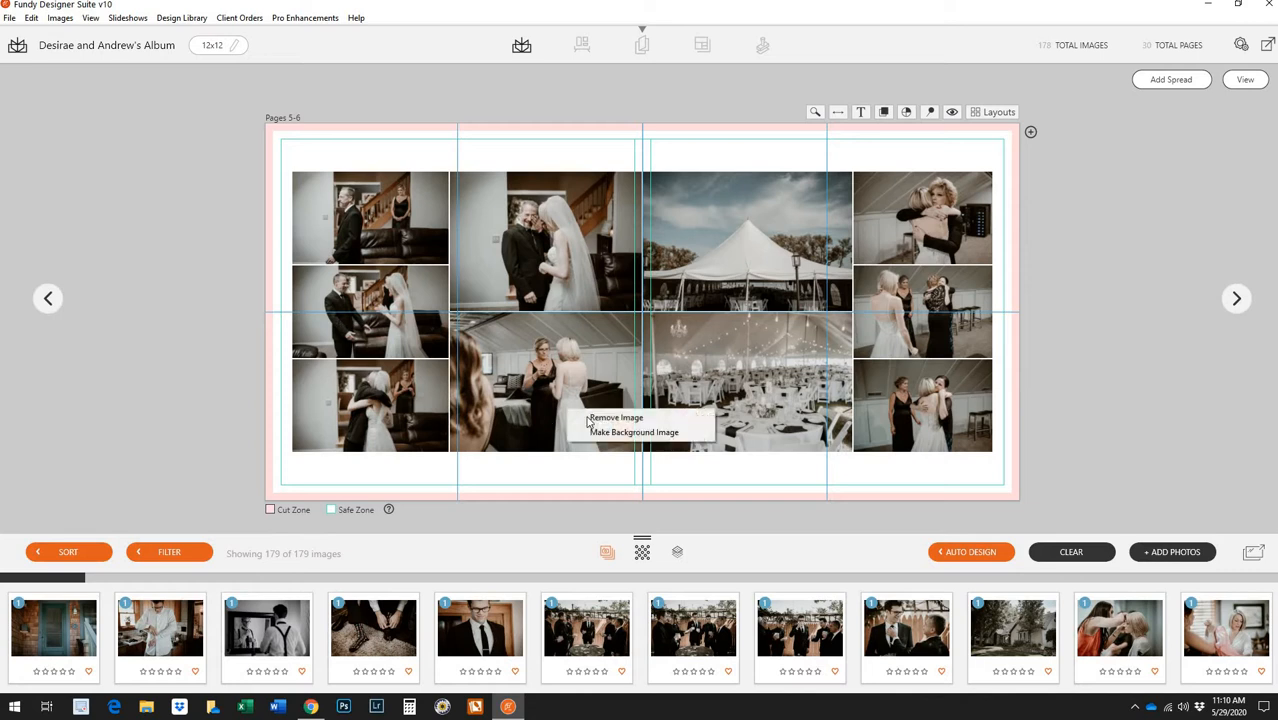
left_click(690, 400)
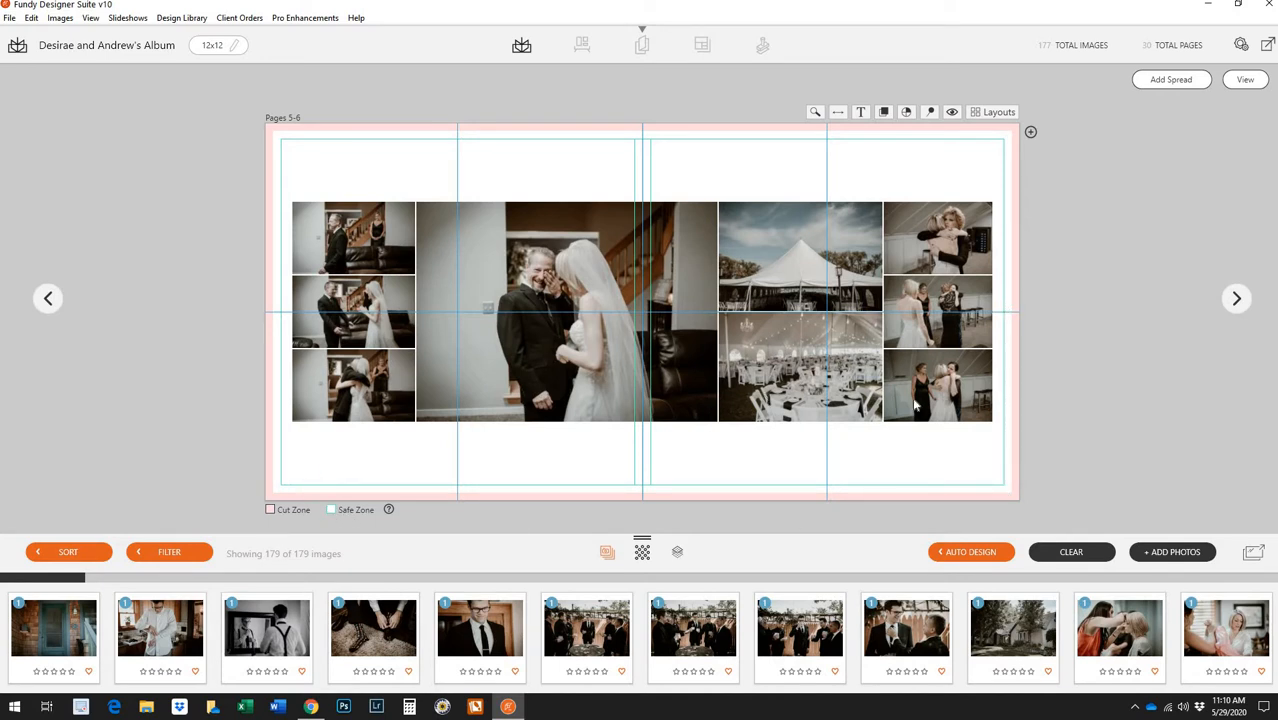
Open Pages 7-8 and remove the first photo, the couple photo and the bottom-left crowd photo
left_click(1245, 79)
mouse_move(1083, 175)
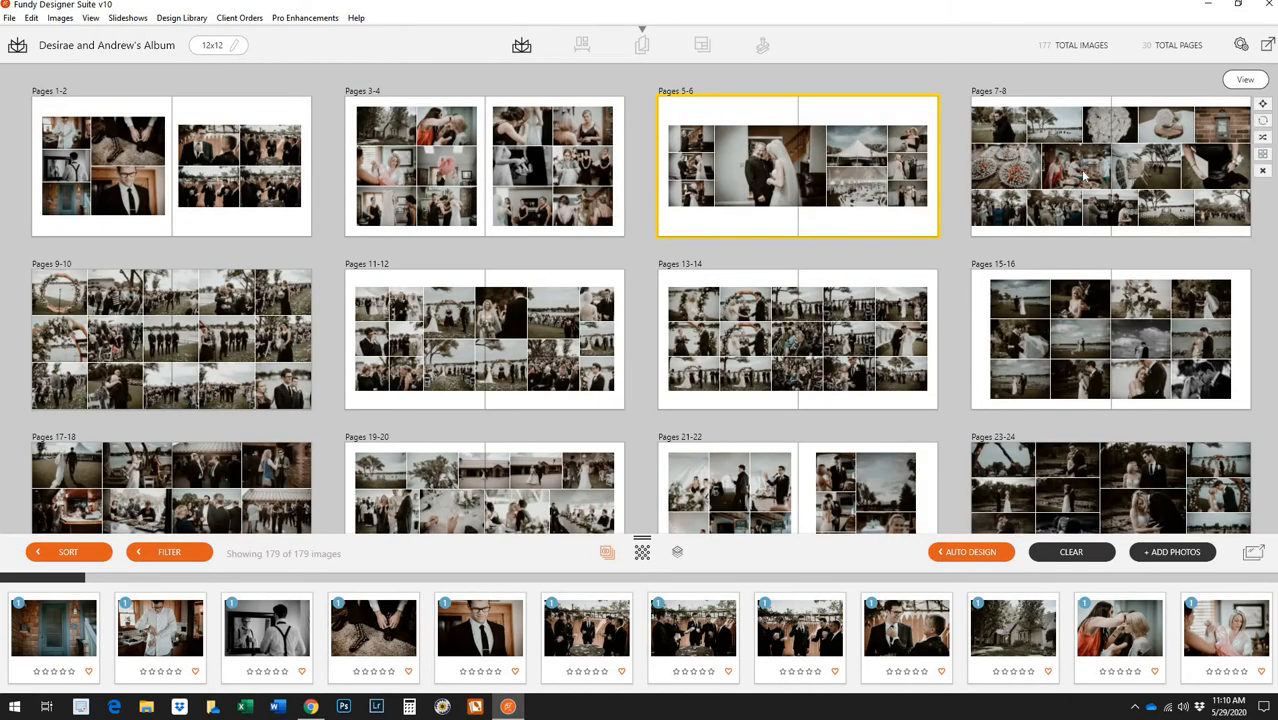
double_click(1036, 200)
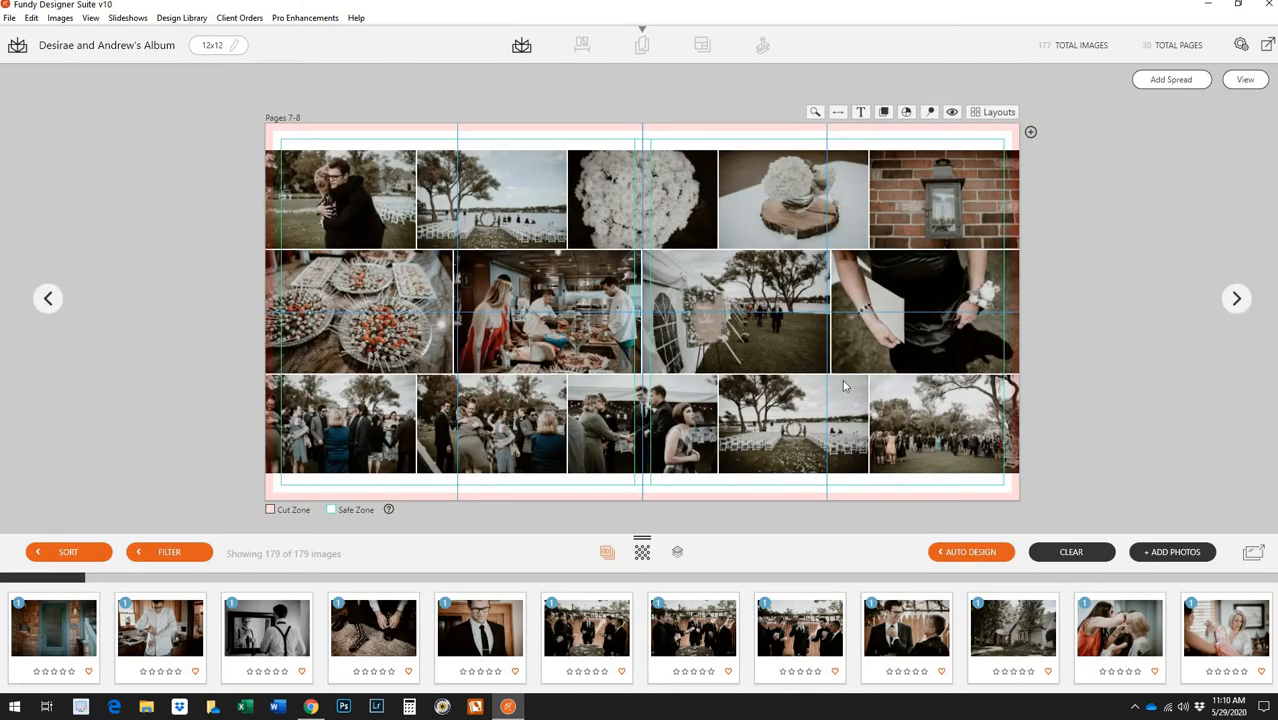
right_click(371, 229)
left_click(415, 231)
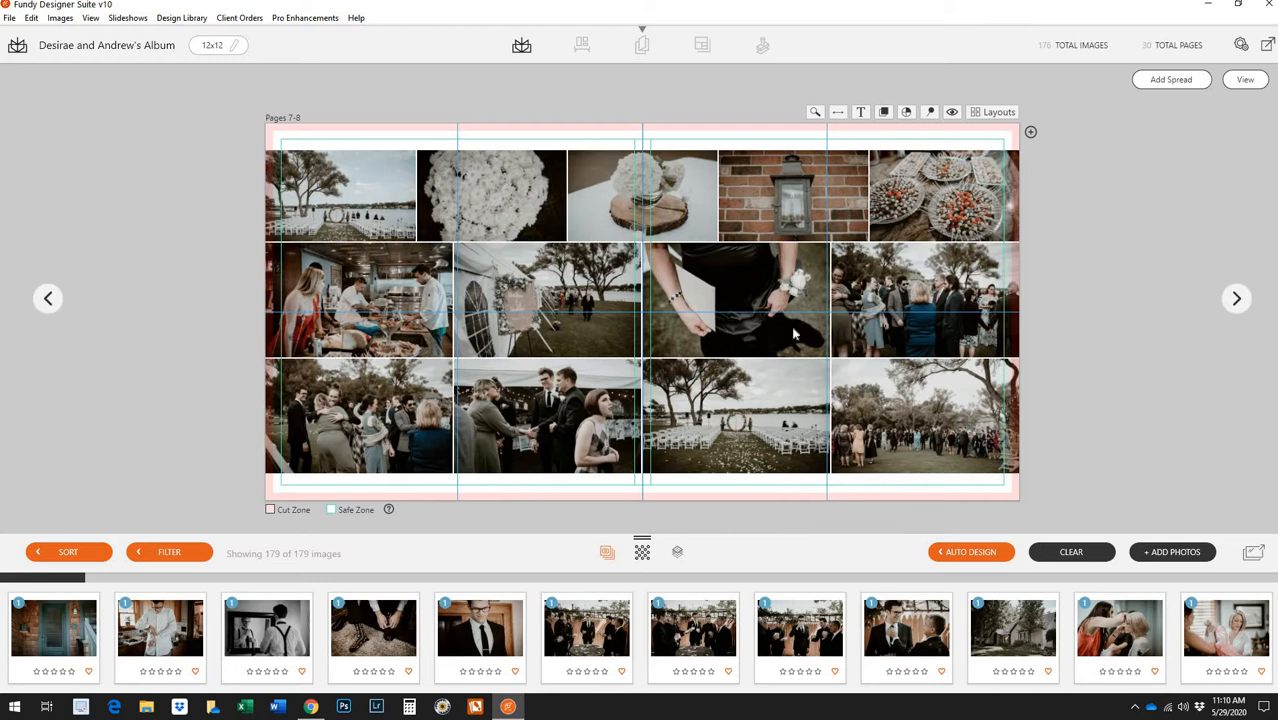
right_click(577, 432)
left_click(600, 434)
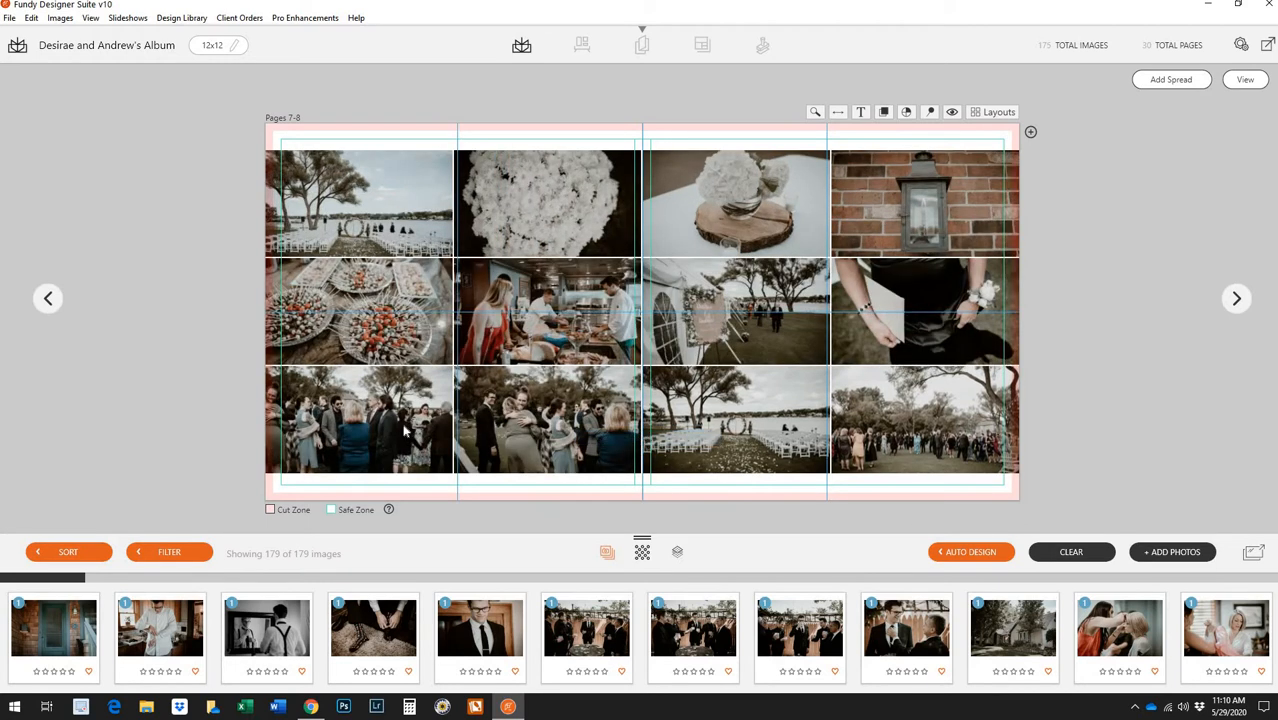
right_click(404, 430)
left_click(432, 432)
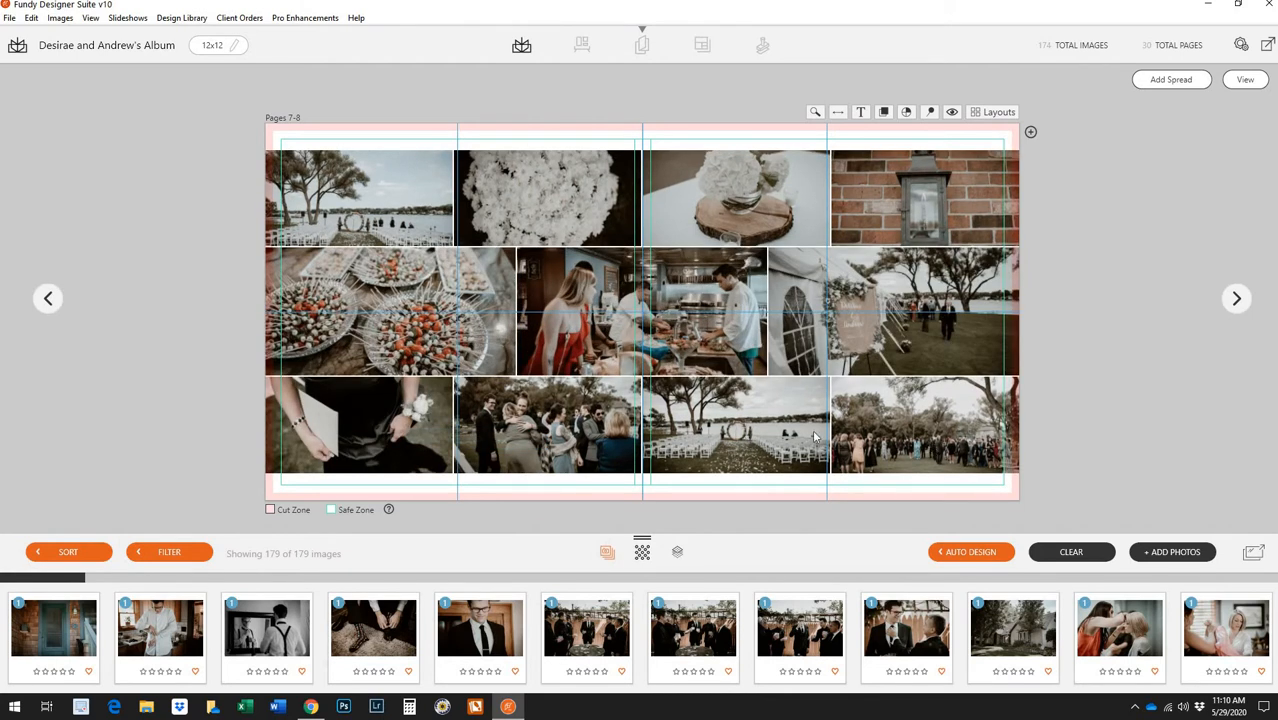
Reshuffle the Pages 7-8 auto design, swap the food and kitchen photos, and return to the overview
left_click(1247, 82)
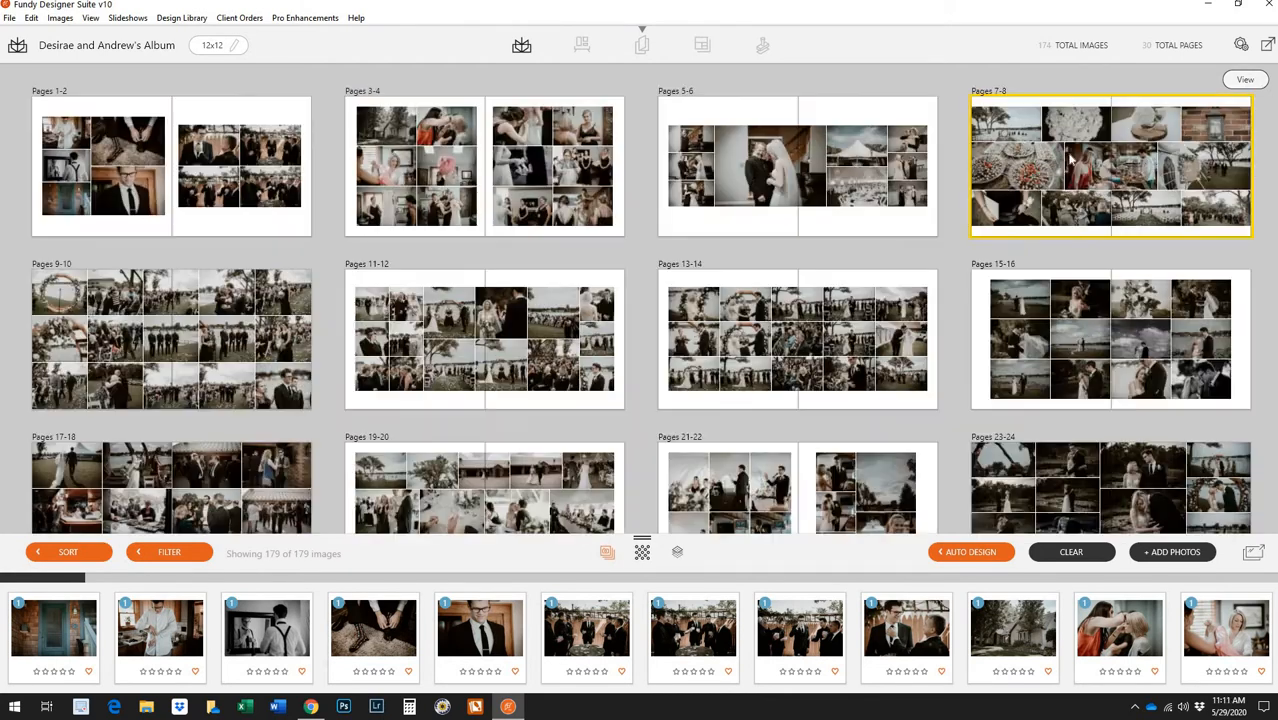
left_click(1261, 139)
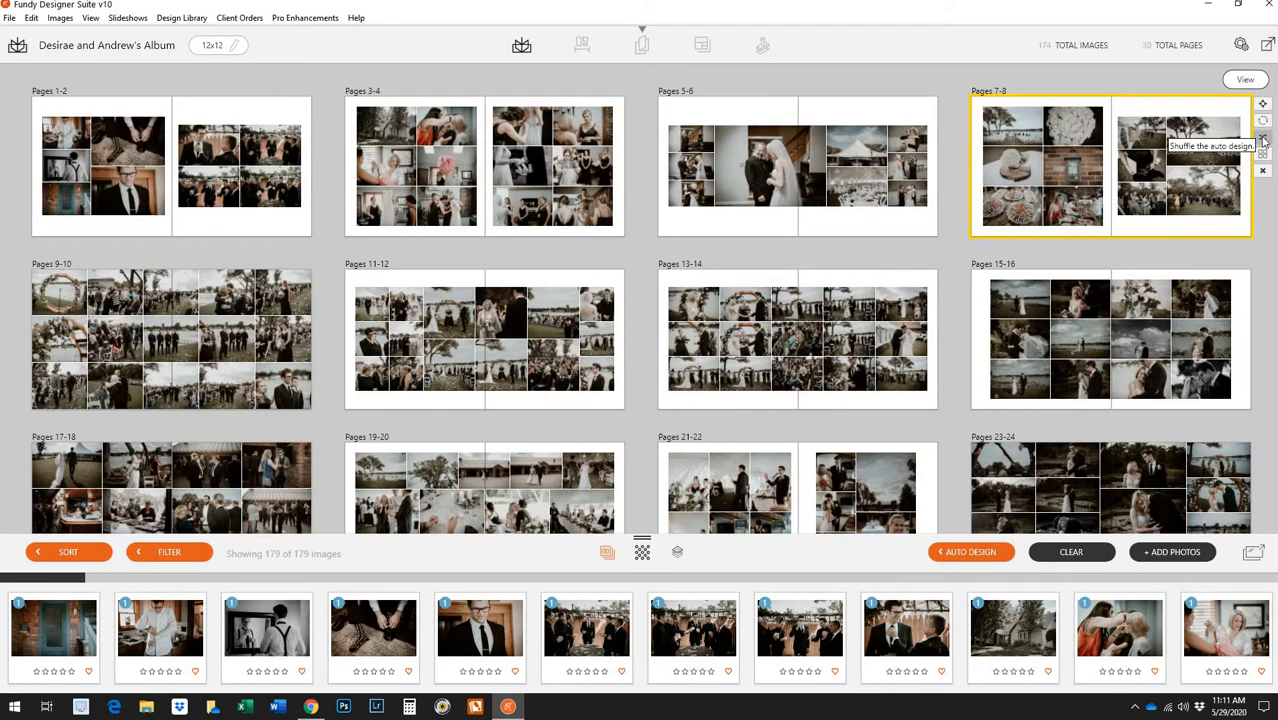
double_click(1141, 177)
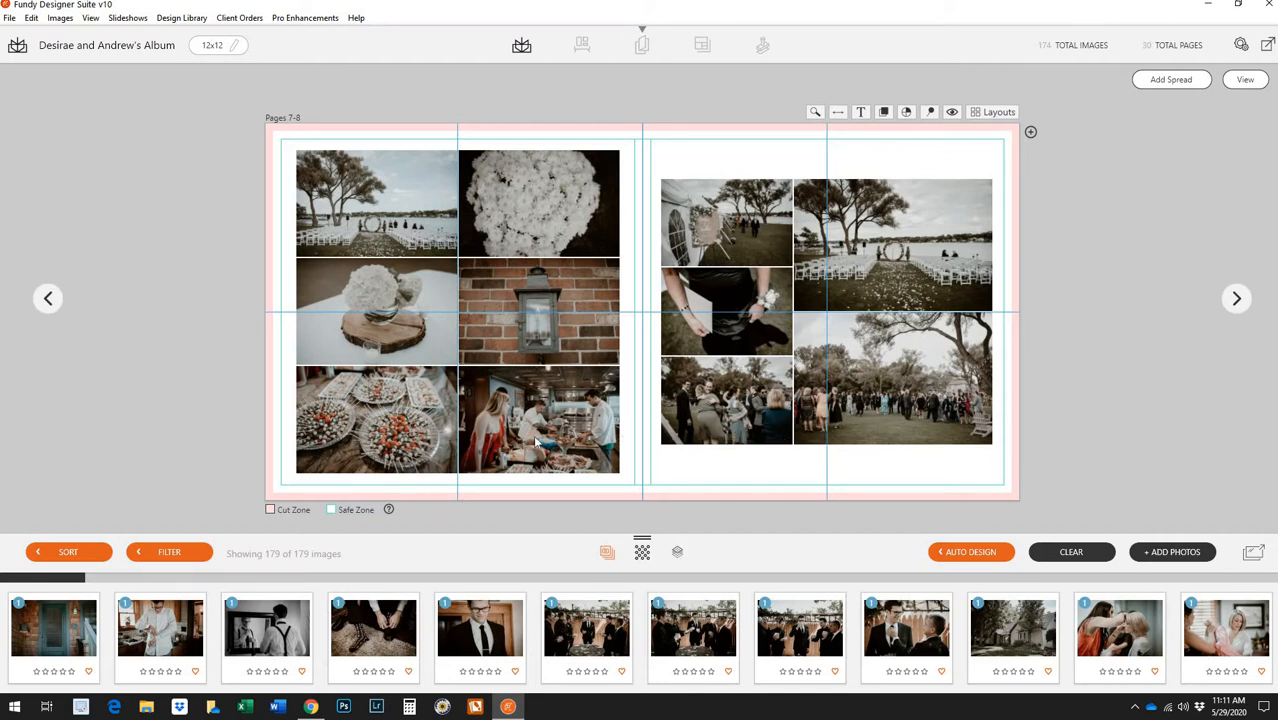
left_click_drag(415, 440, 540, 425)
left_click(1243, 79)
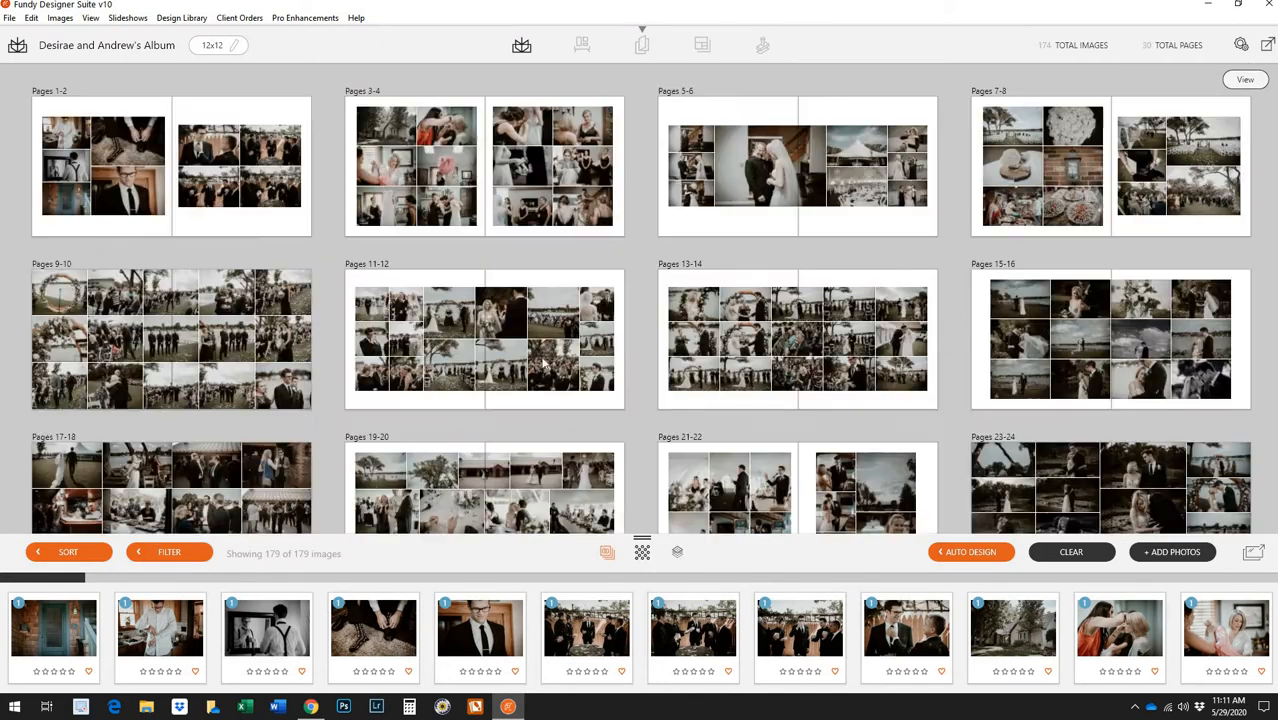
Open Pages 9-10 and remove two top-row photos and the hugging photo
double_click(220, 375)
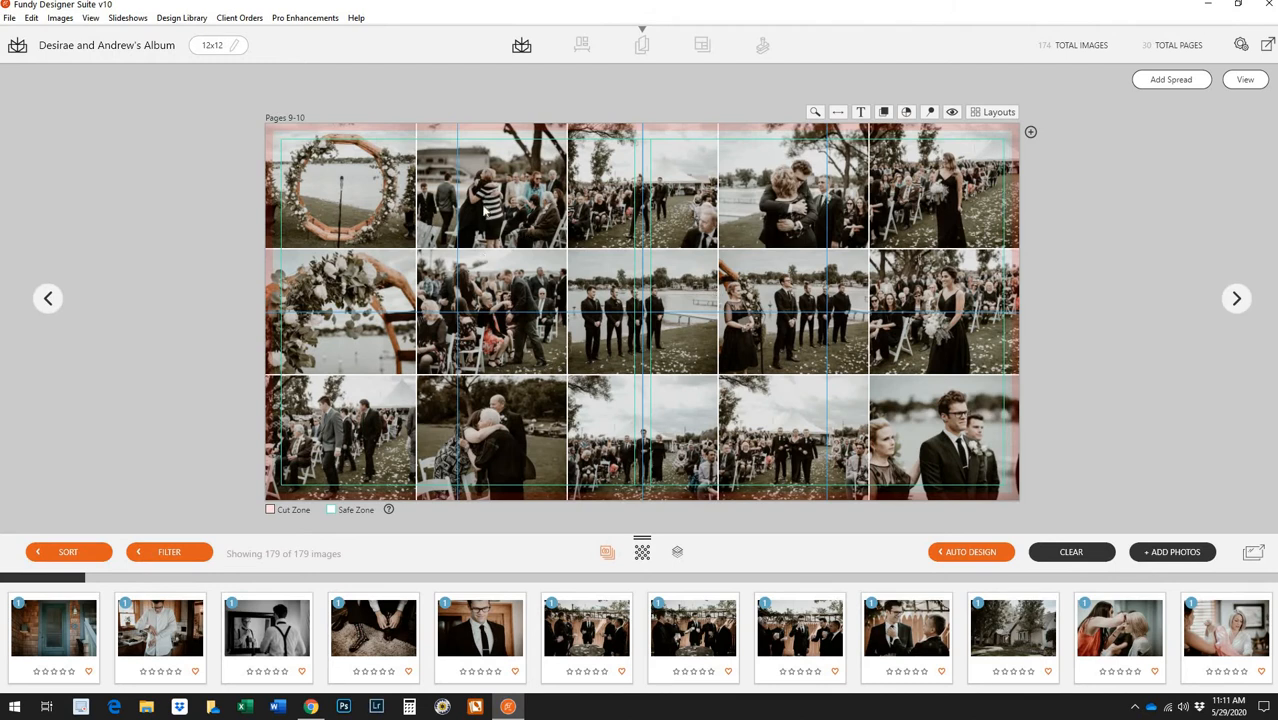
right_click(502, 215)
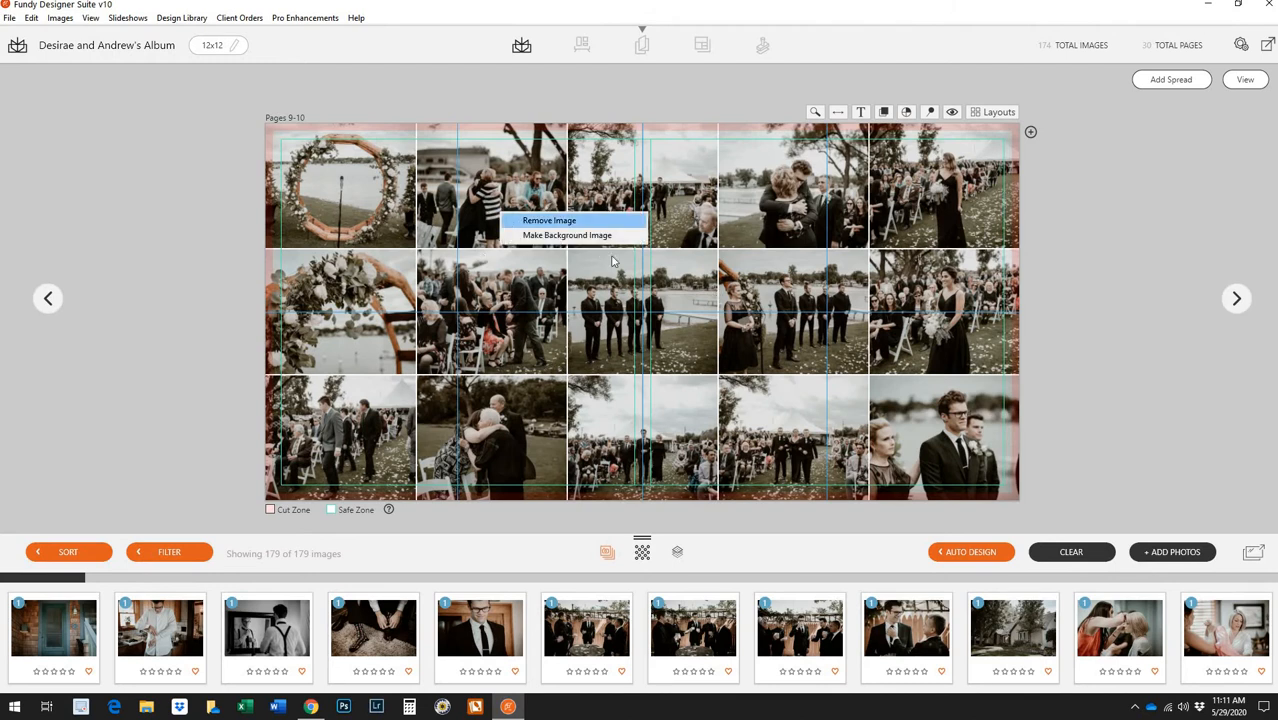
left_click(560, 218)
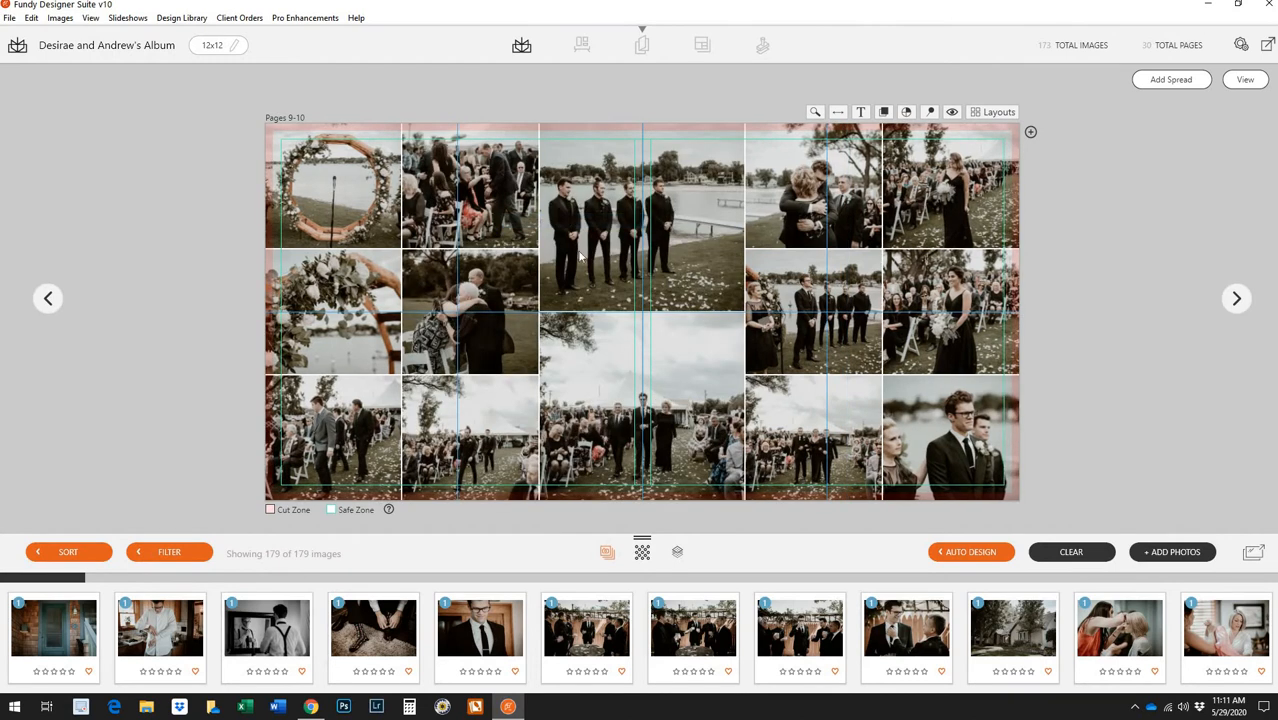
right_click(488, 208)
left_click(492, 212)
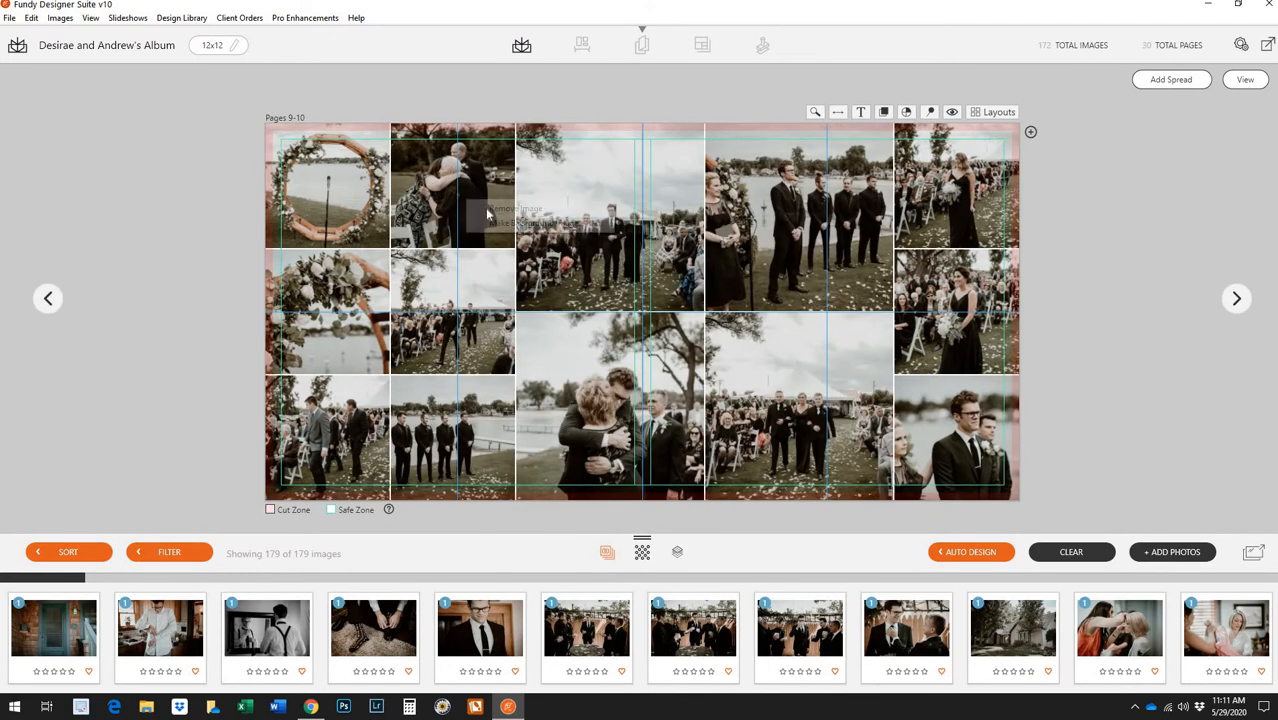
right_click(485, 207)
left_click(495, 212)
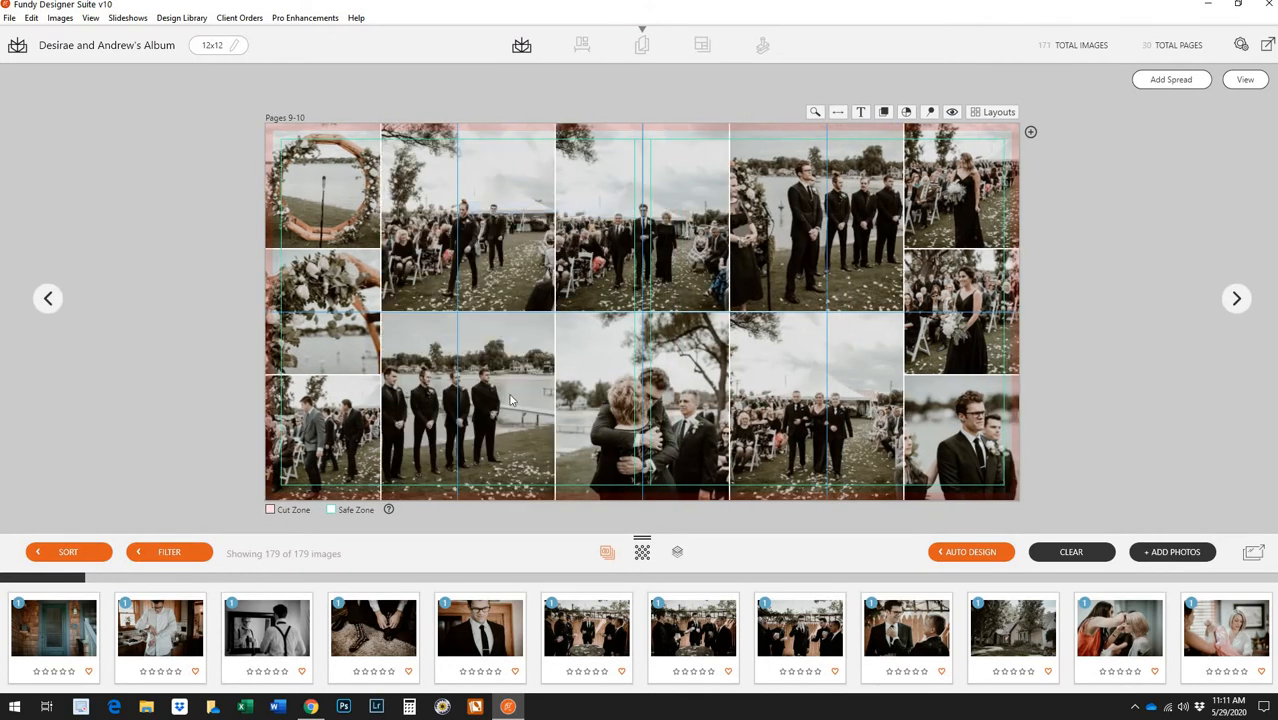
Remove the bottom-left photo, the groom close-up and the hugging-couple photo
right_click(352, 436)
left_click(370, 440)
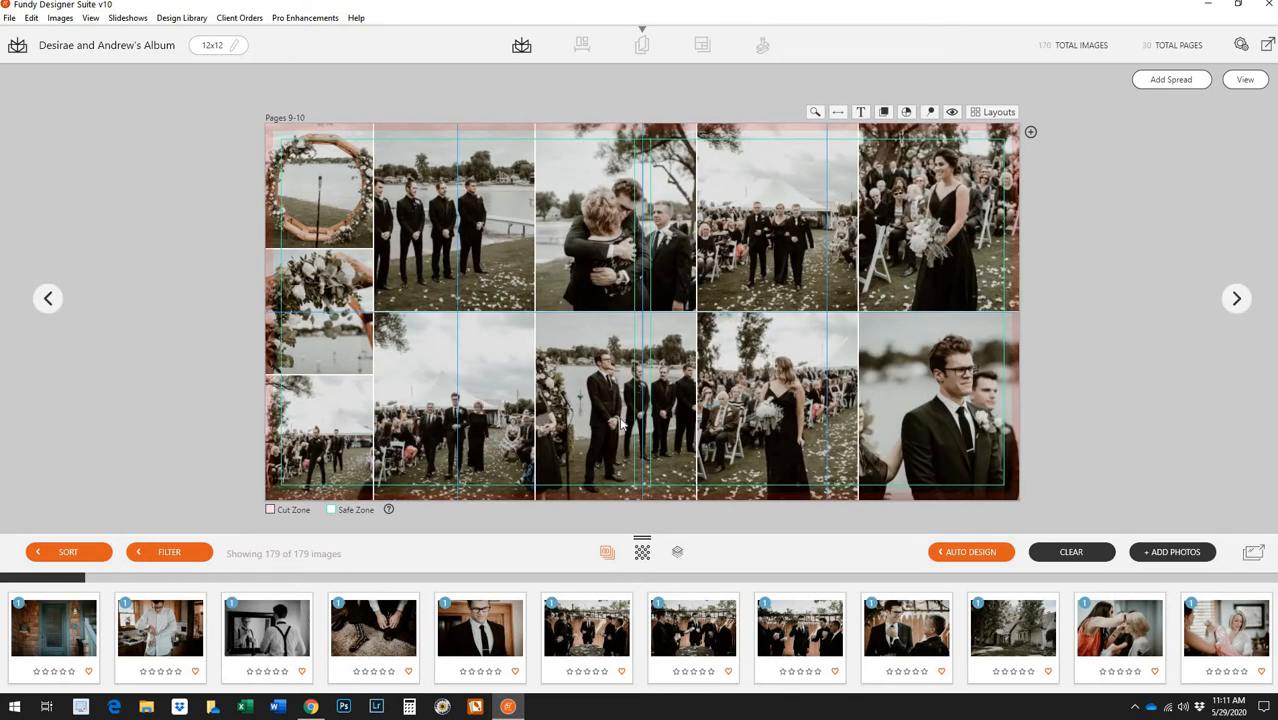
right_click(964, 397)
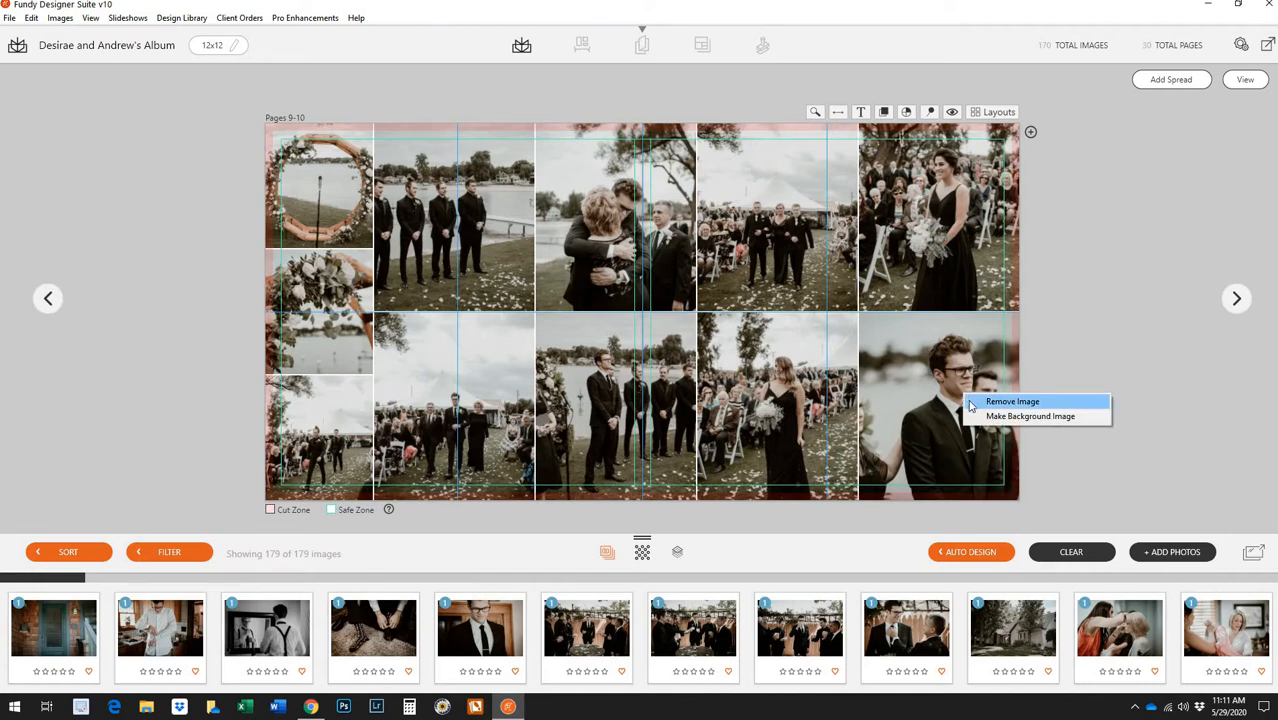
left_click(1012, 401)
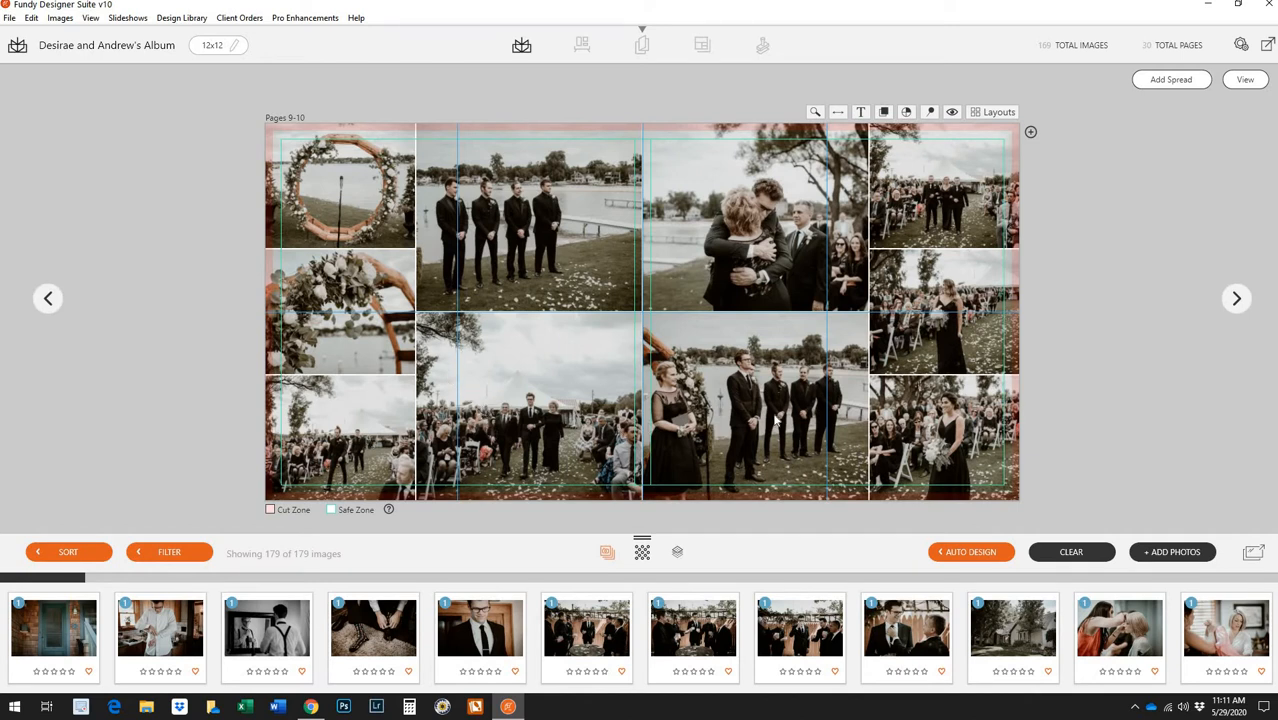
right_click(773, 297)
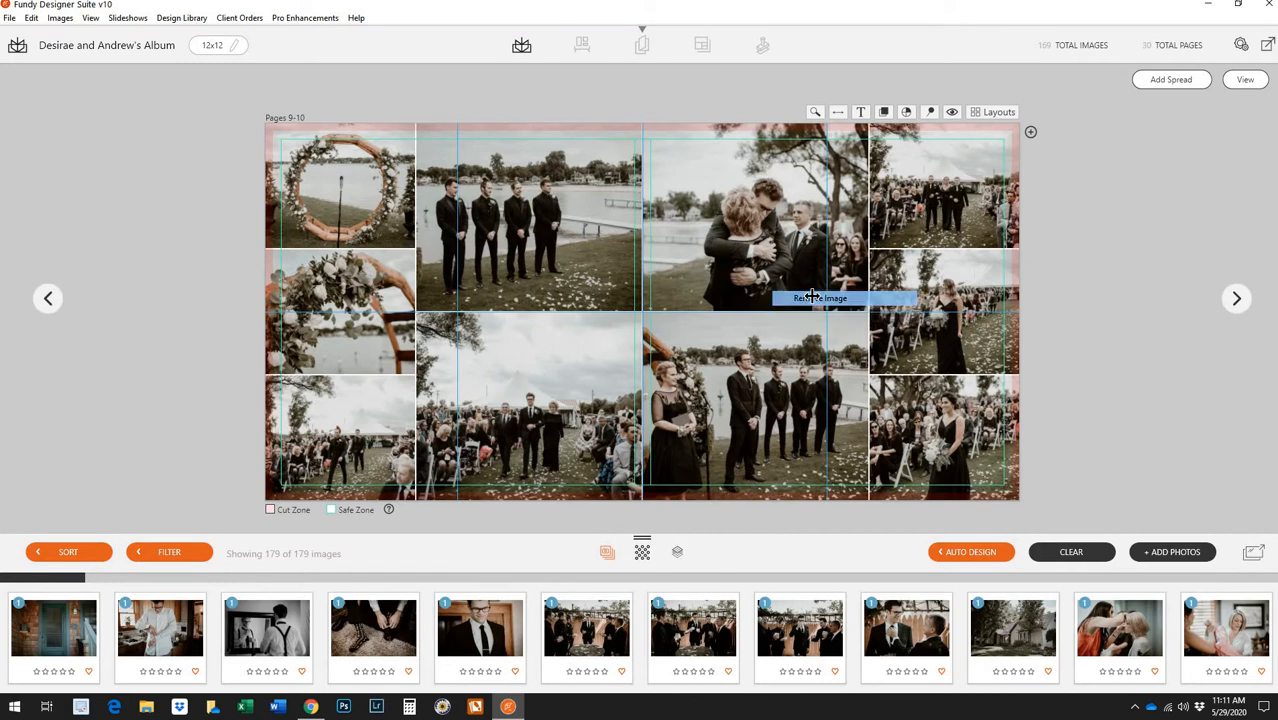
left_click(815, 299)
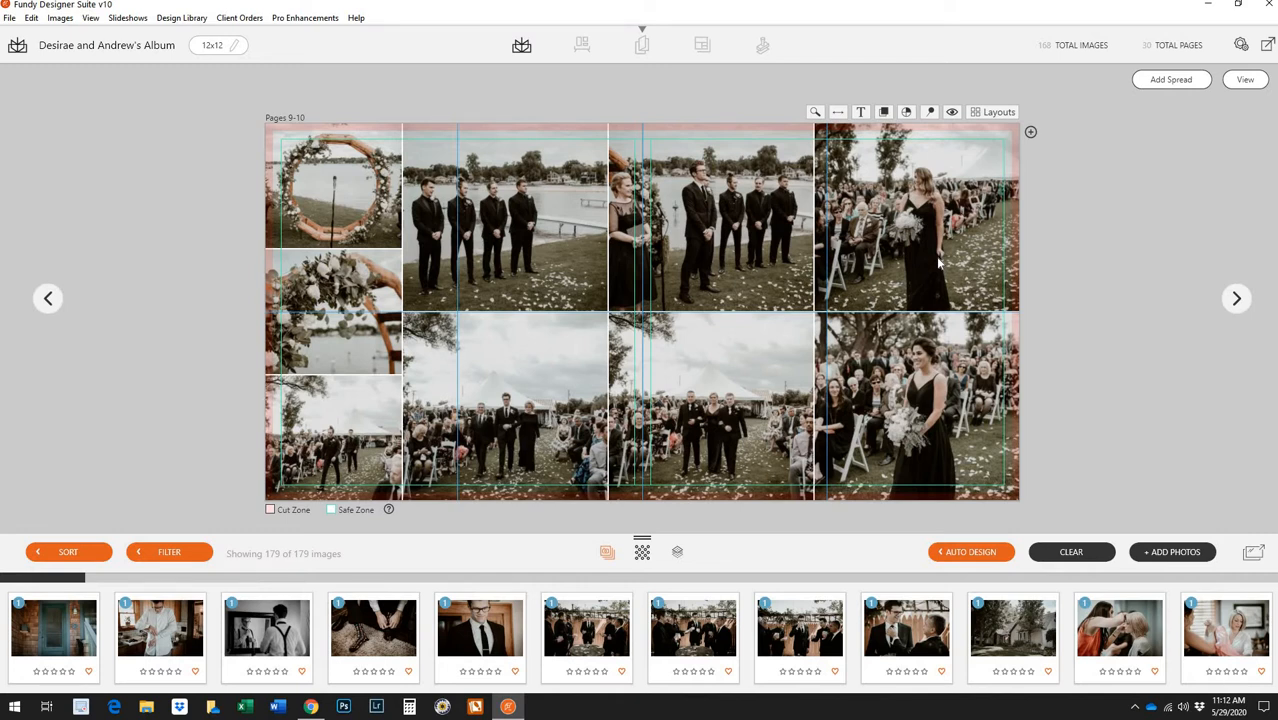
Open Pages 11-12 and swap the groom-and-bride, bride group, groom and tent photos in the left columns
left_click(1245, 80)
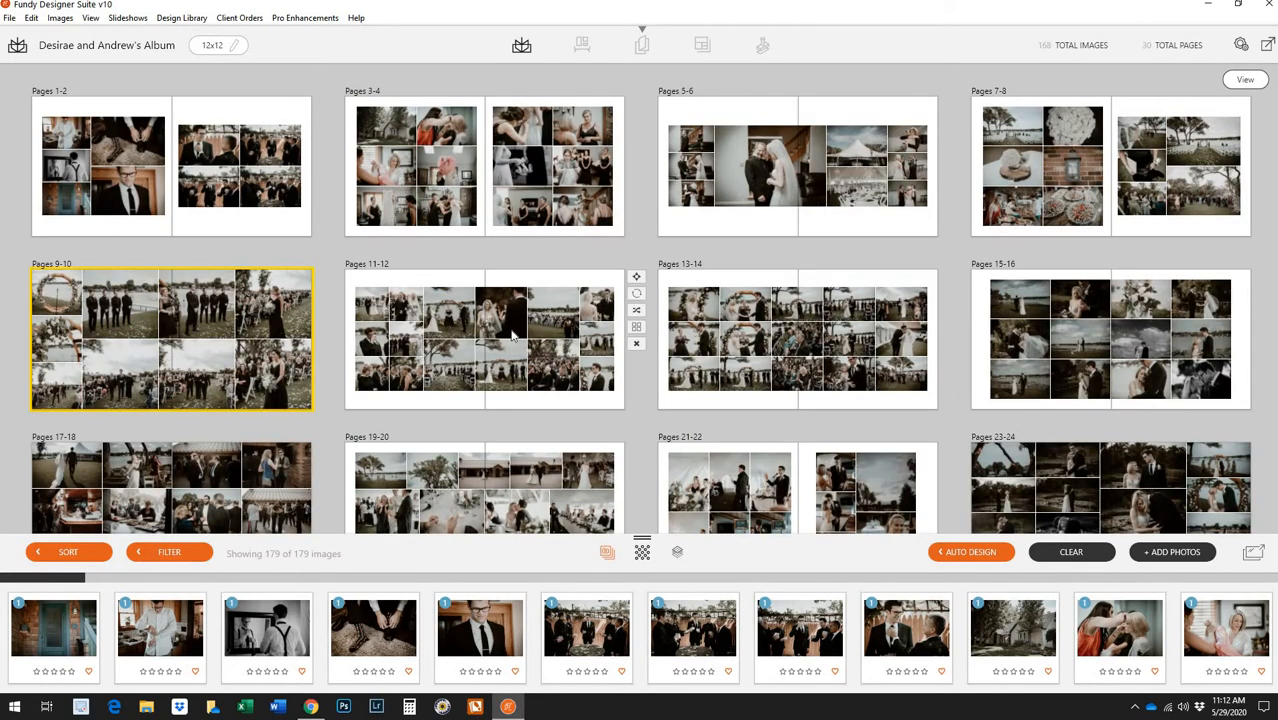
double_click(513, 336)
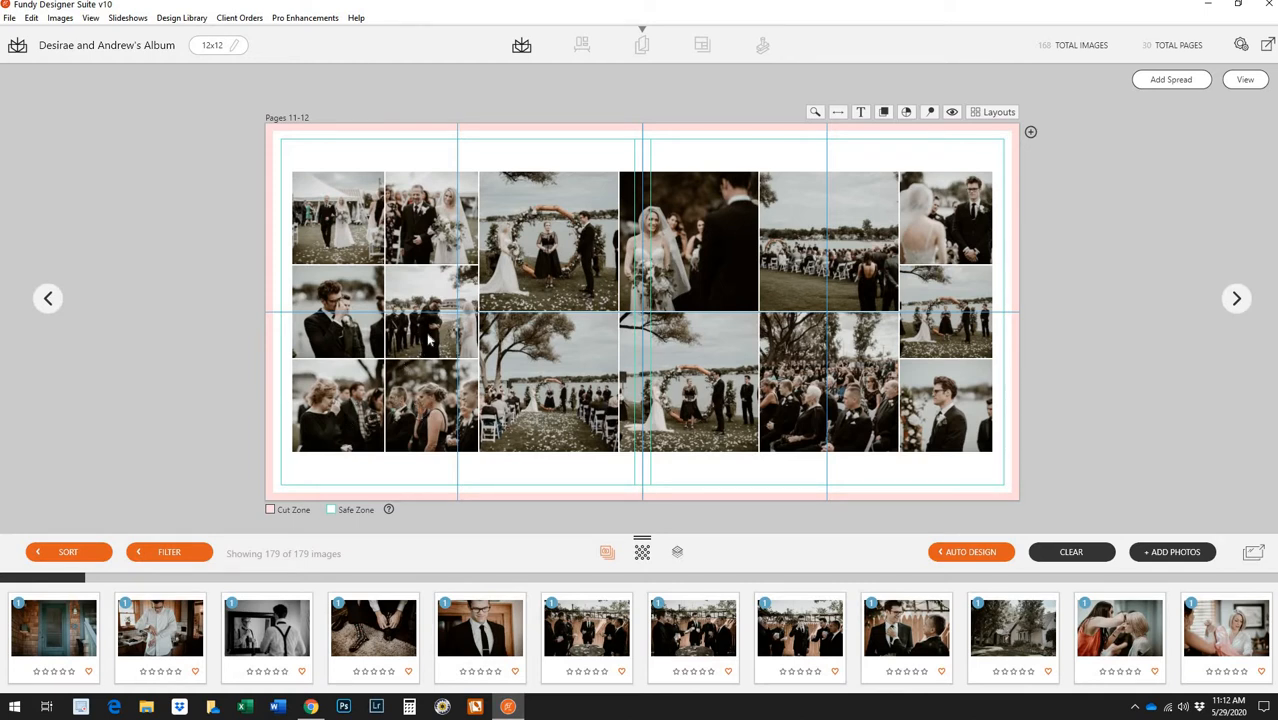
mouse_move(430, 340)
left_mouse_down()
mouse_move(432, 405)
mouse_move(428, 335)
left_mouse_up()
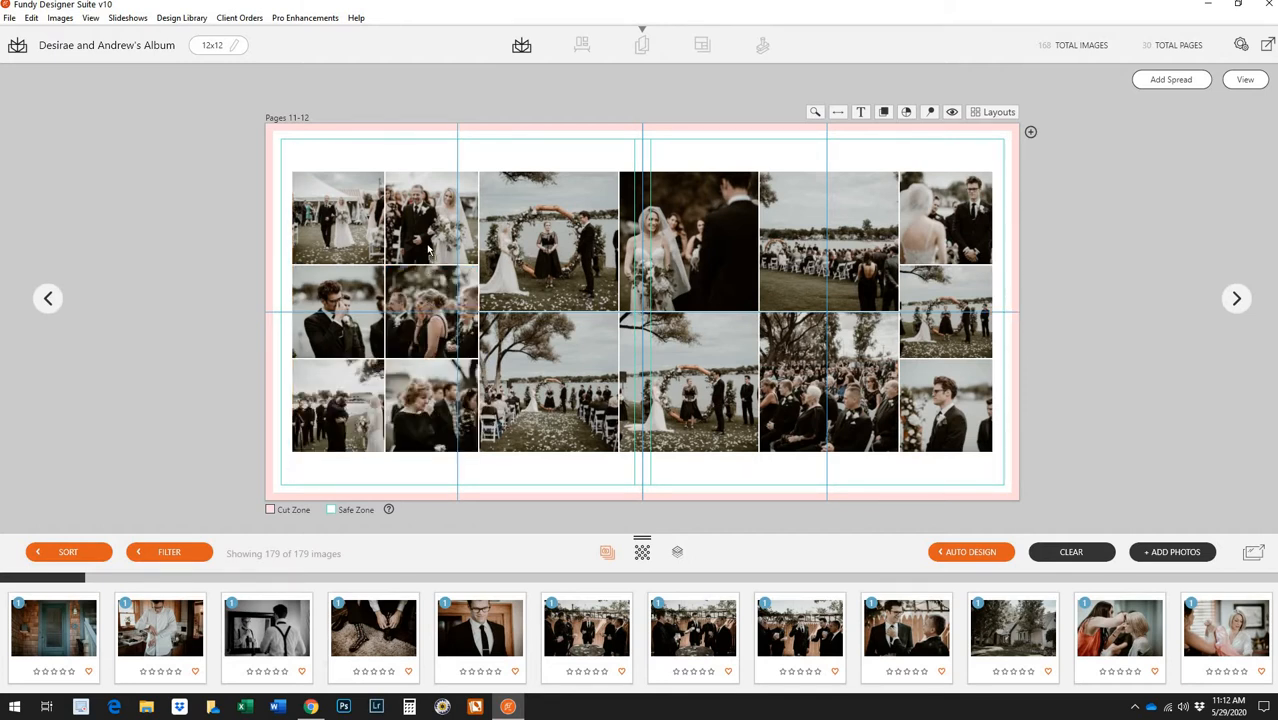
left_click_drag(430, 250, 435, 279)
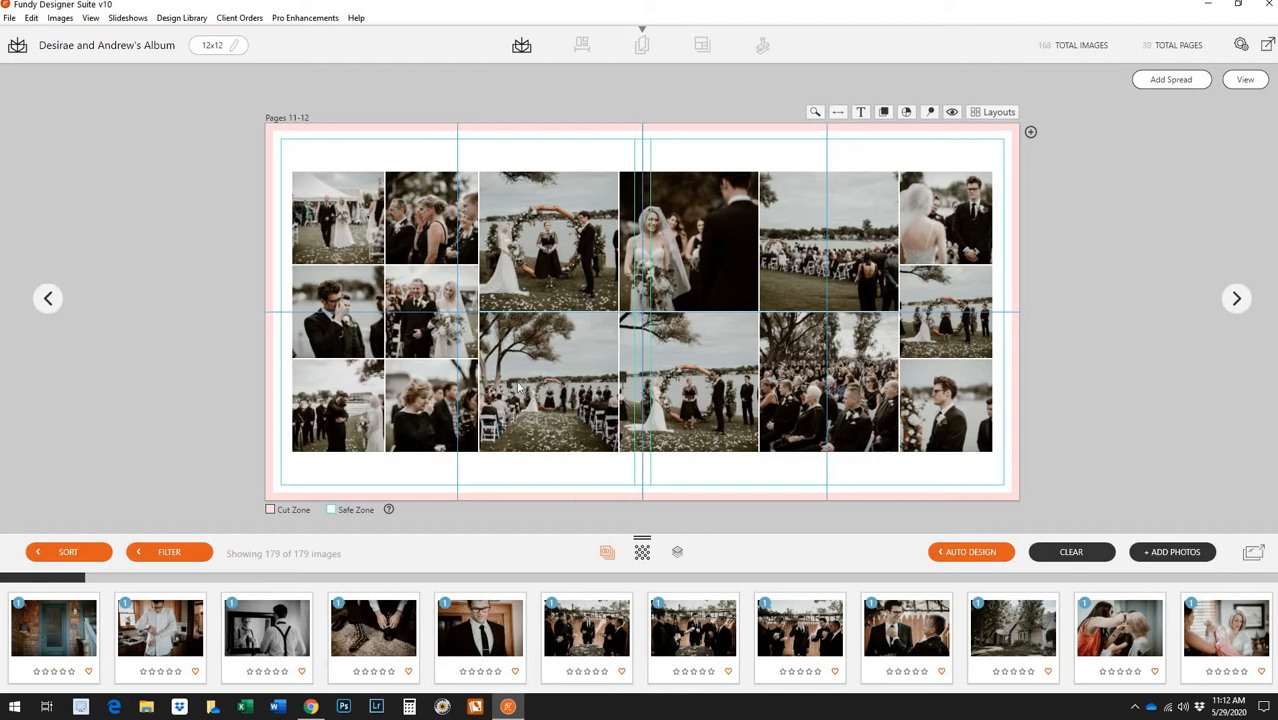
left_click_drag(340, 236, 340, 312)
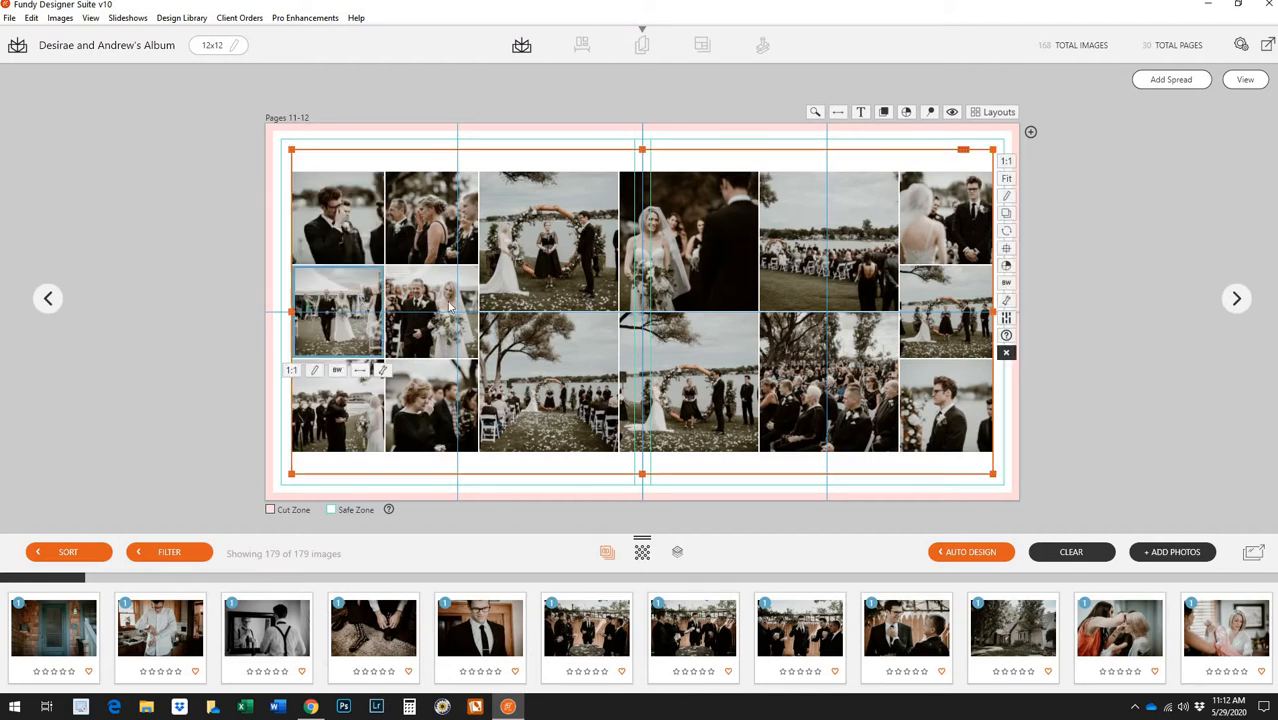
left_click_drag(449, 306, 445, 245)
Swap the tent photo into the top second cell and select the middle-left bridesmaid photo
left_click_drag(366, 305, 446, 322)
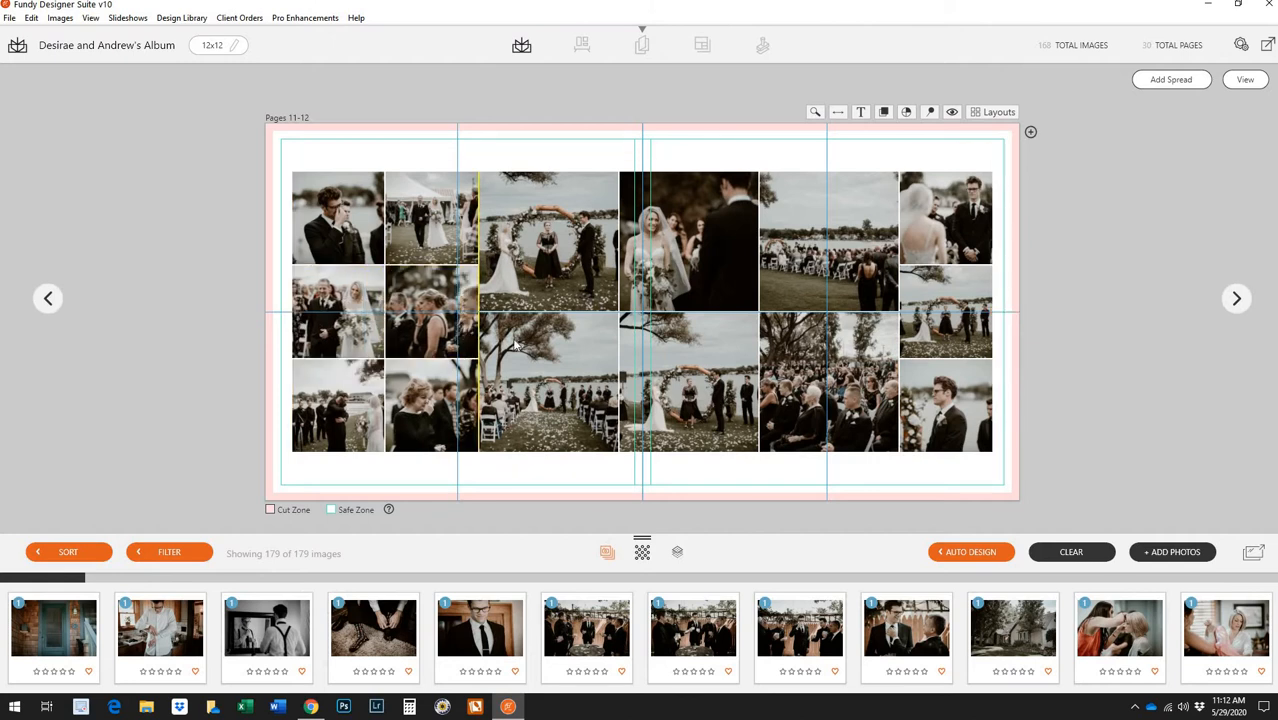
left_click(432, 290)
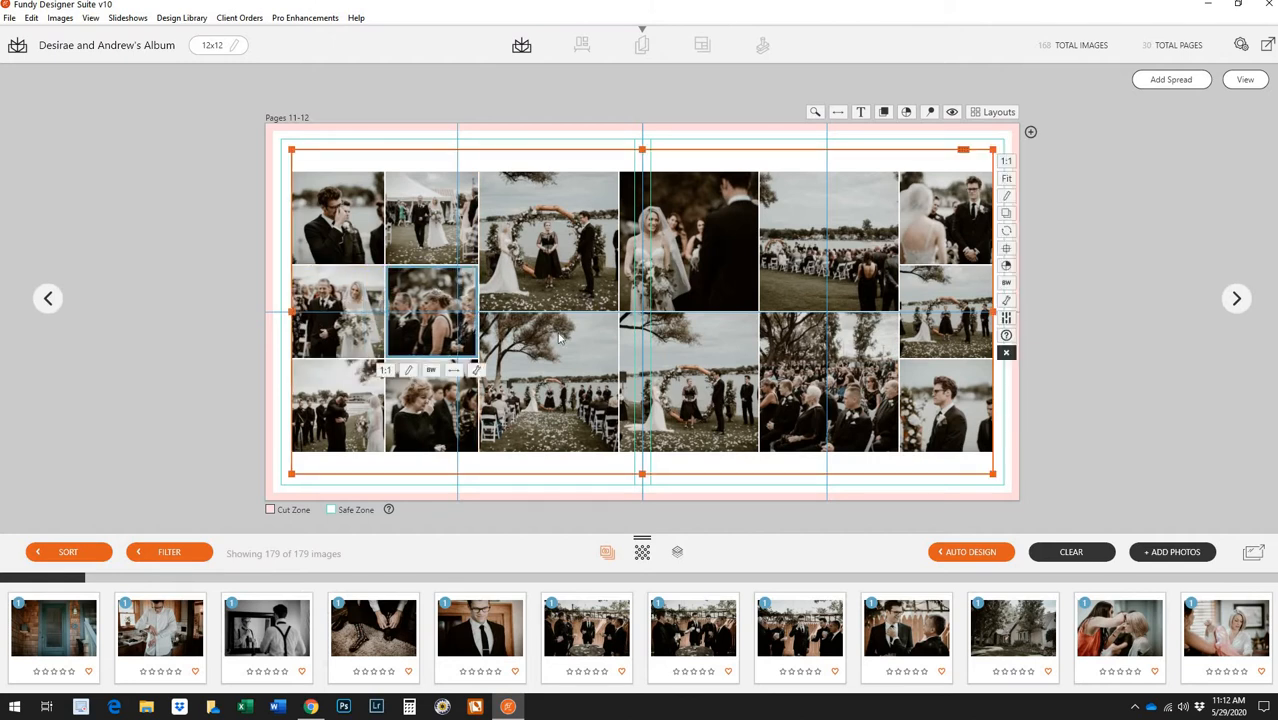
double_click(429, 291)
left_click(1243, 46)
Zoom out and reframe the middle-left photo, then move the bottom photo onto the top-right spot
left_click(477, 371)
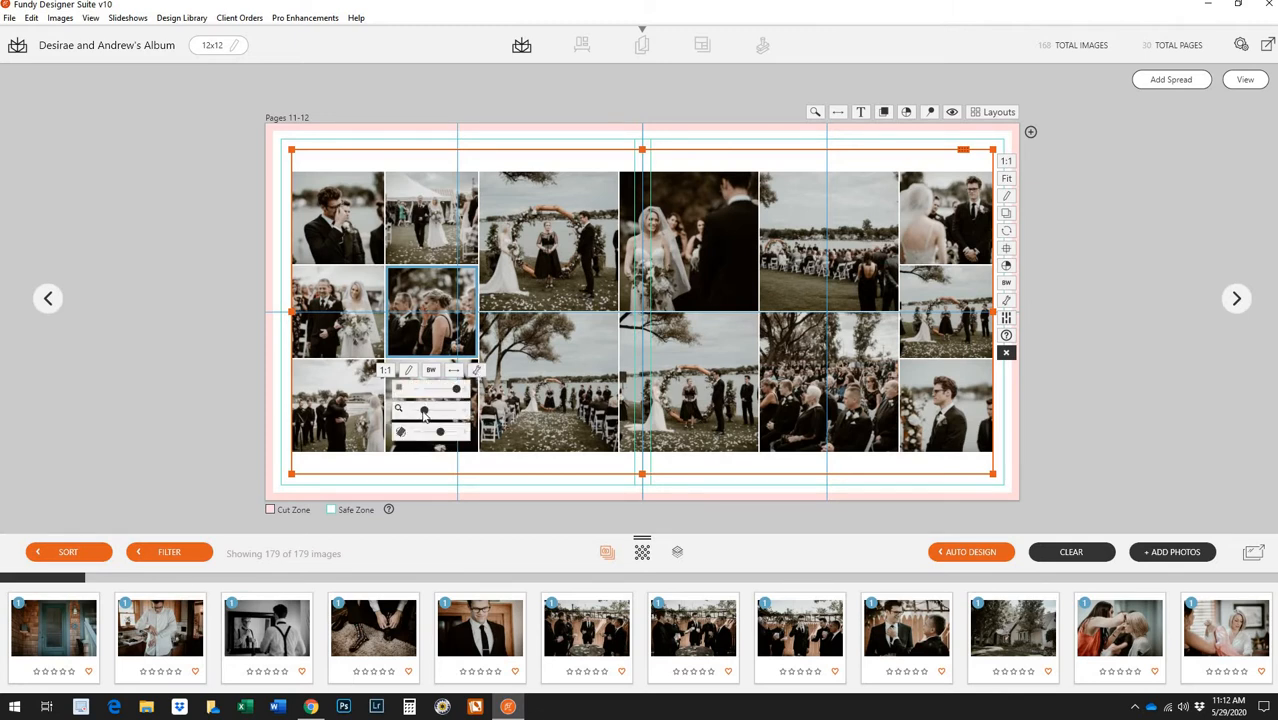
left_click_drag(425, 414, 433, 413)
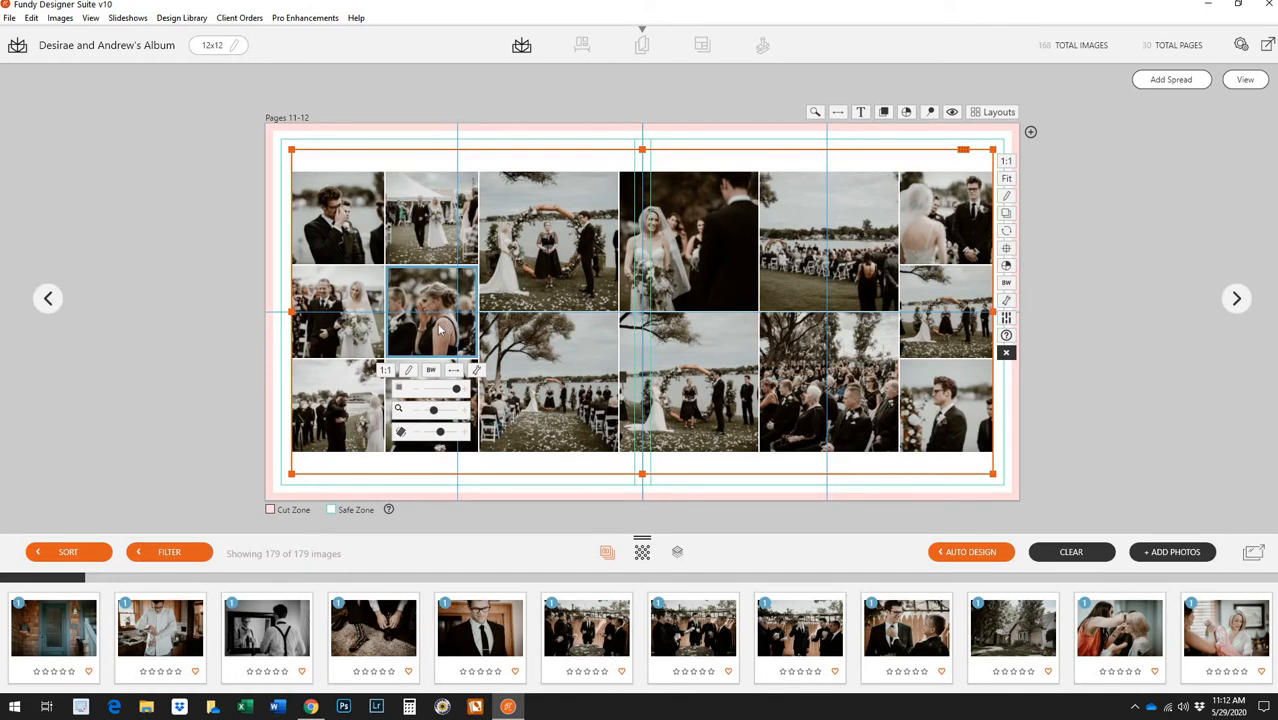
left_click_drag(438, 330, 456, 326)
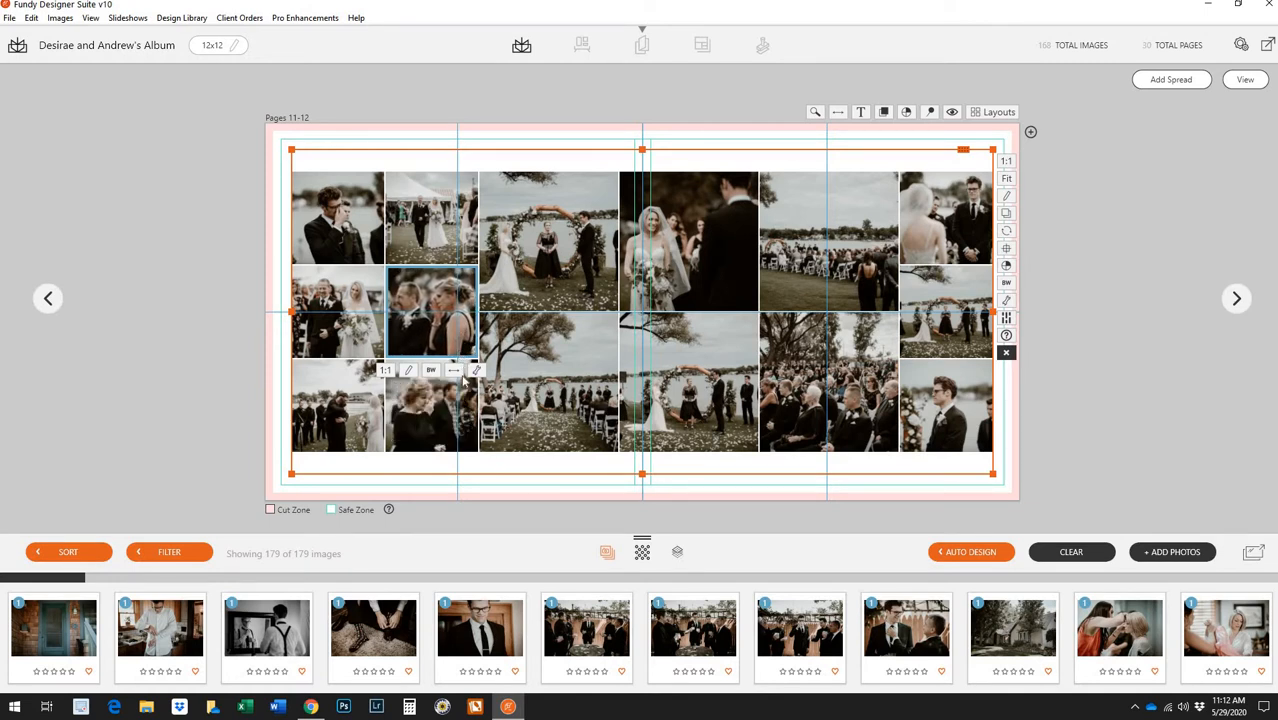
left_click(438, 409)
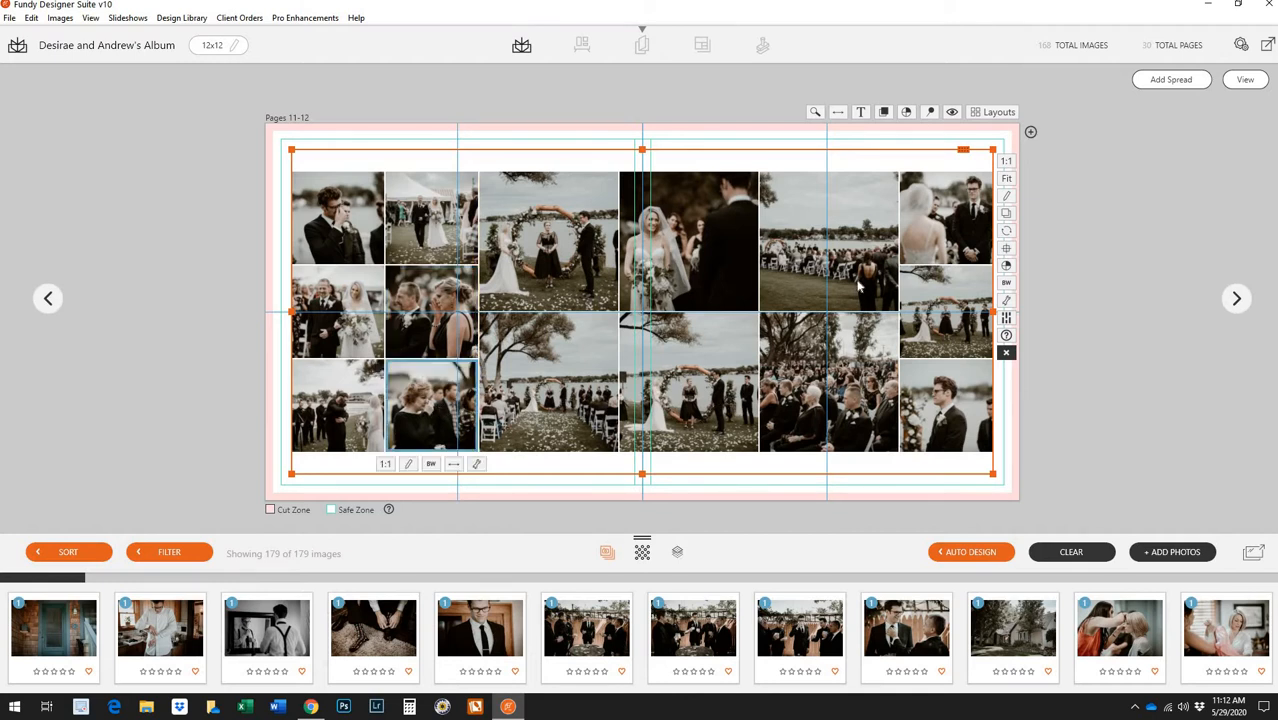
mouse_move(858, 287)
left_mouse_down()
mouse_move(800, 298)
mouse_move(932, 276)
mouse_move(855, 270)
left_mouse_up()
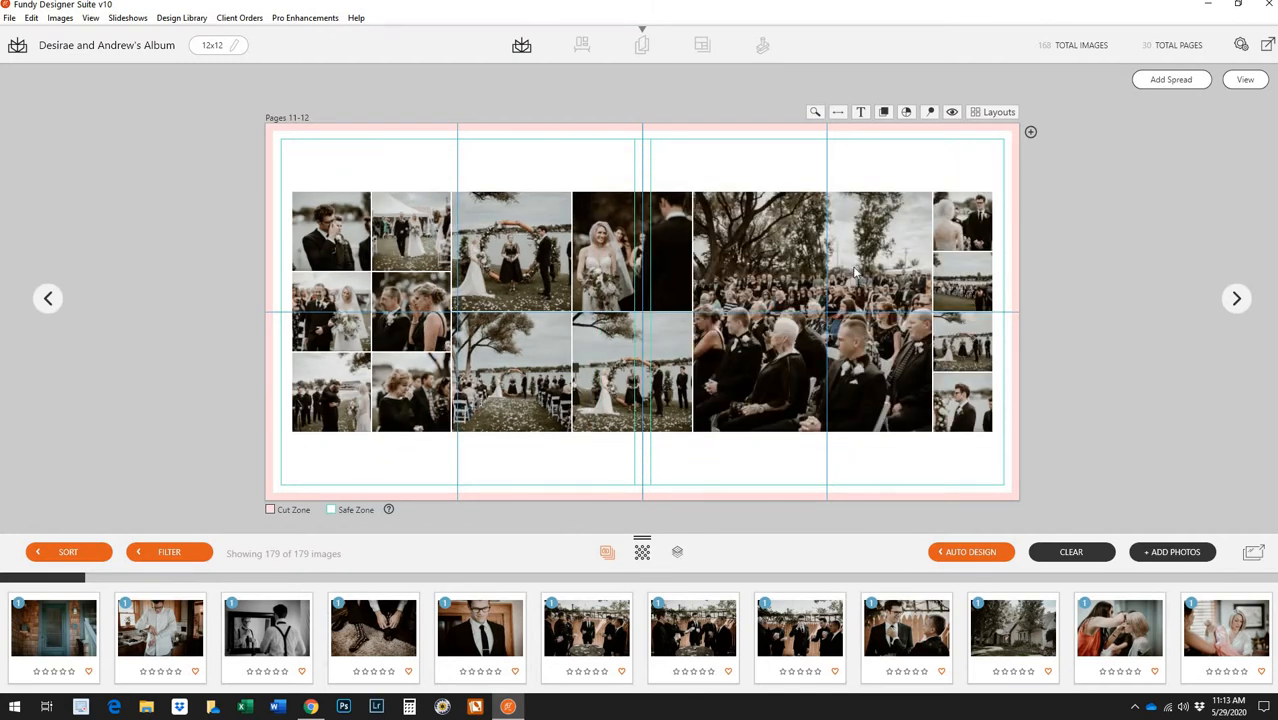
Undo the rearrangement, then remove a right-page photo and undo that mistaken removal
key("ctrl+z")
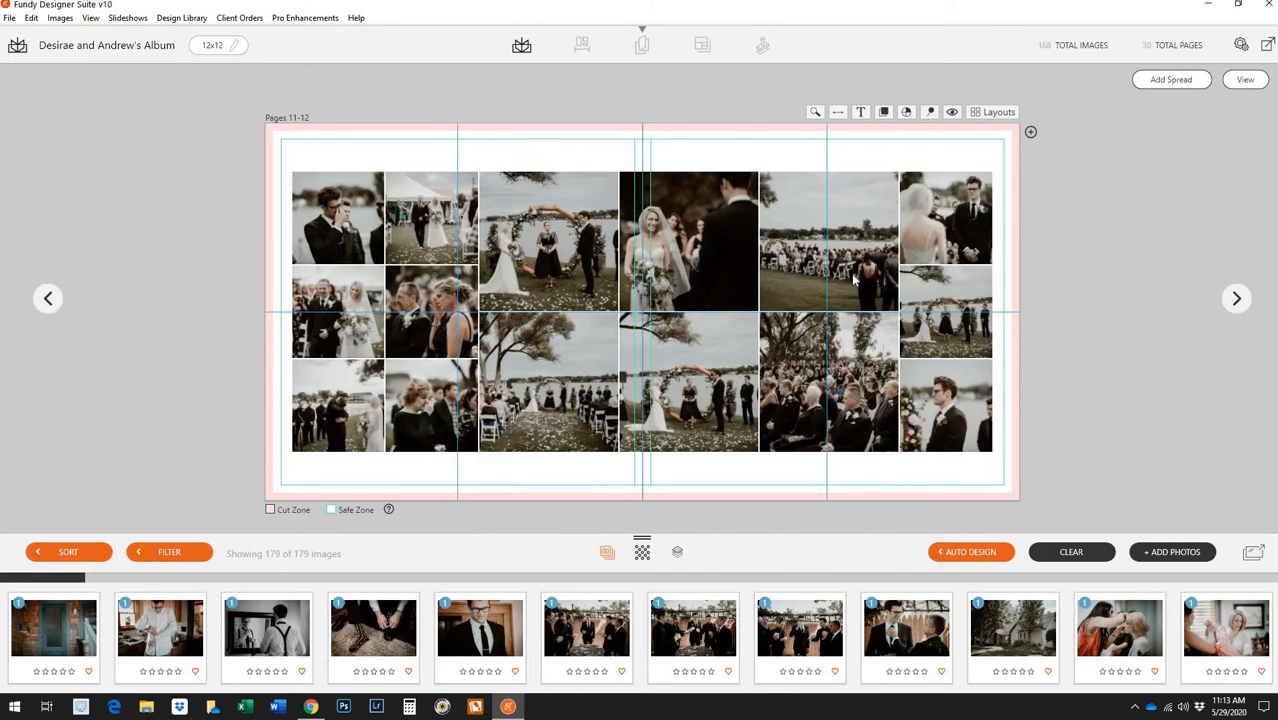
right_click(856, 283)
left_click(882, 281)
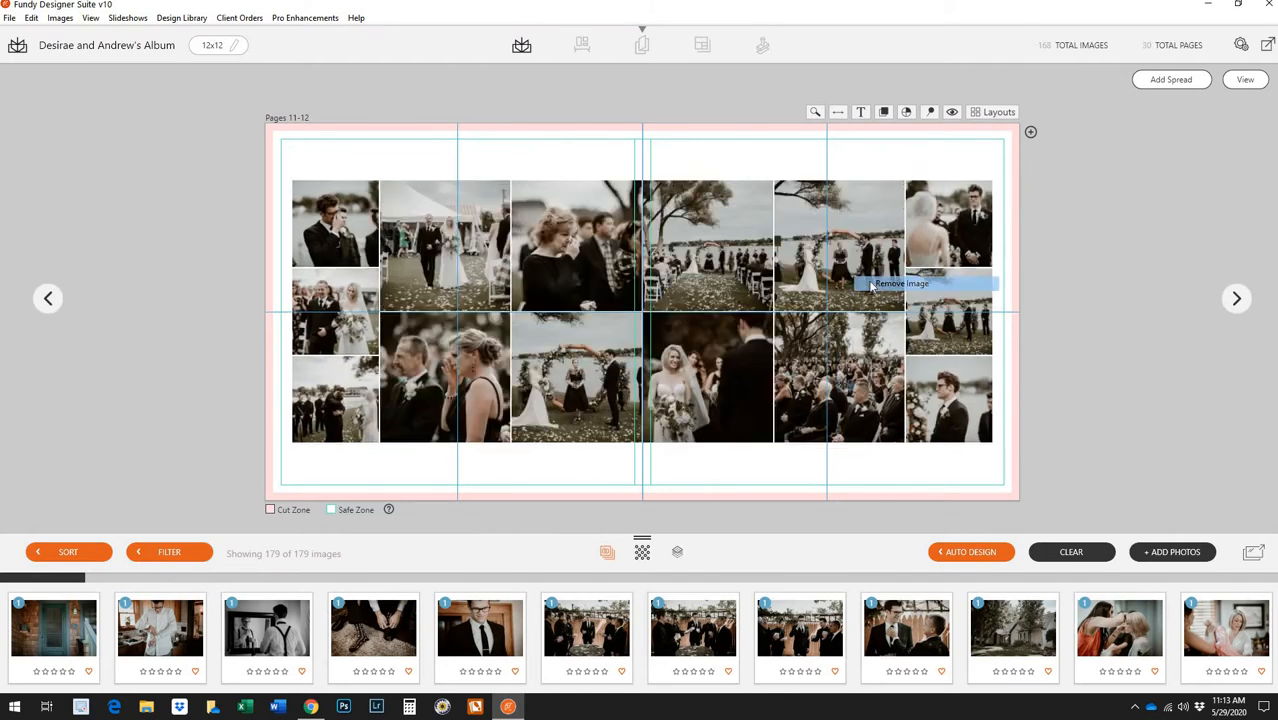
right_click(873, 355)
key("ctrl+z")
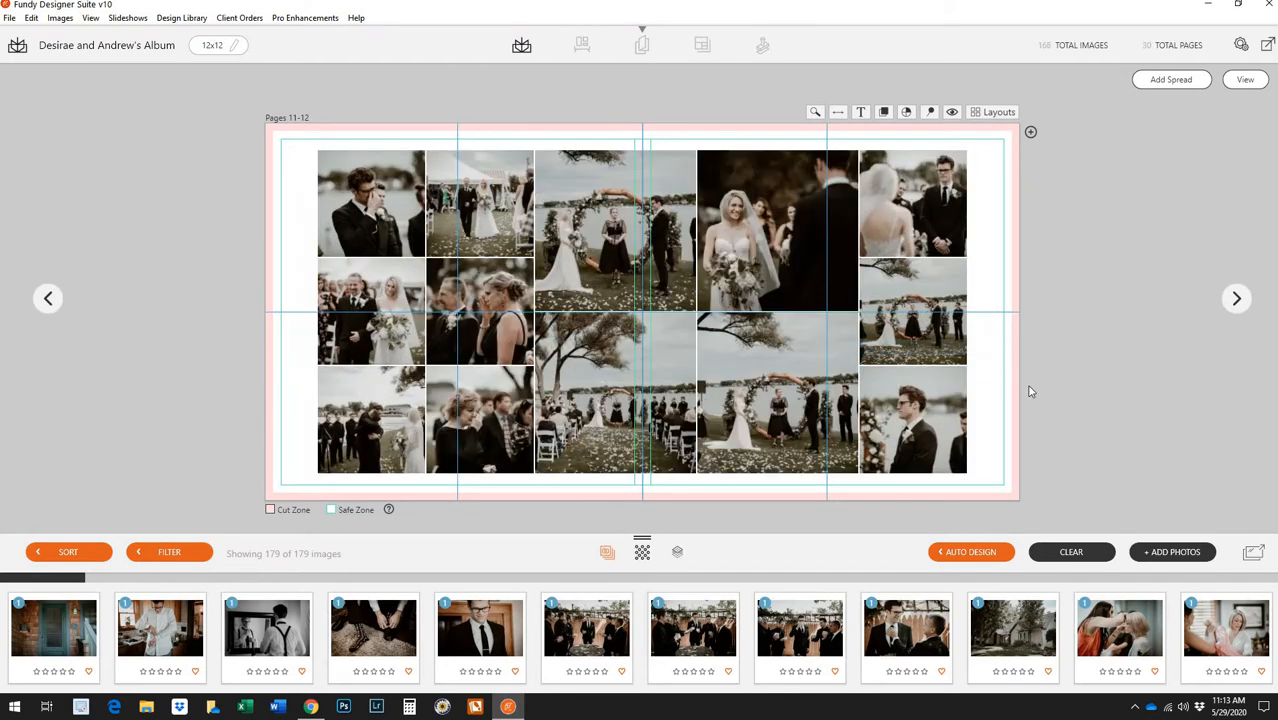
Remove the bottom-right, top-right and lower-right photos, then return to the overview and shuffle Pages 11-12
right_click(918, 414)
left_click(950, 422)
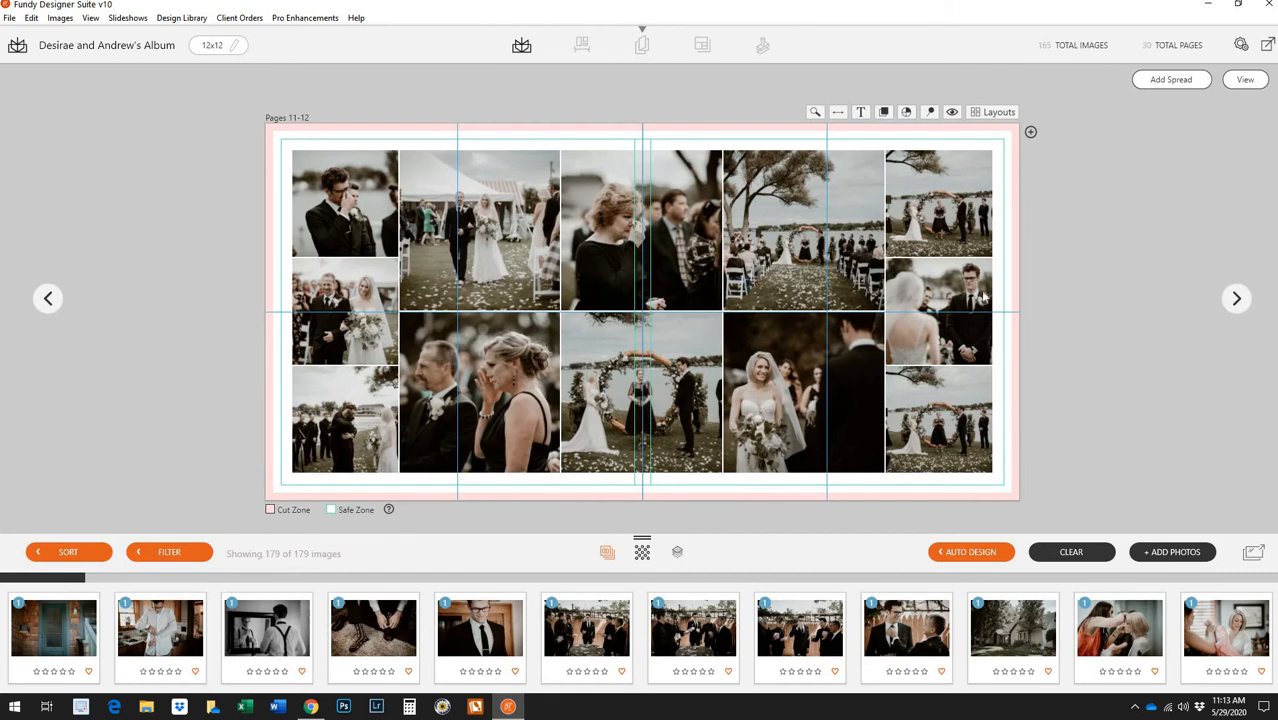
right_click(952, 203)
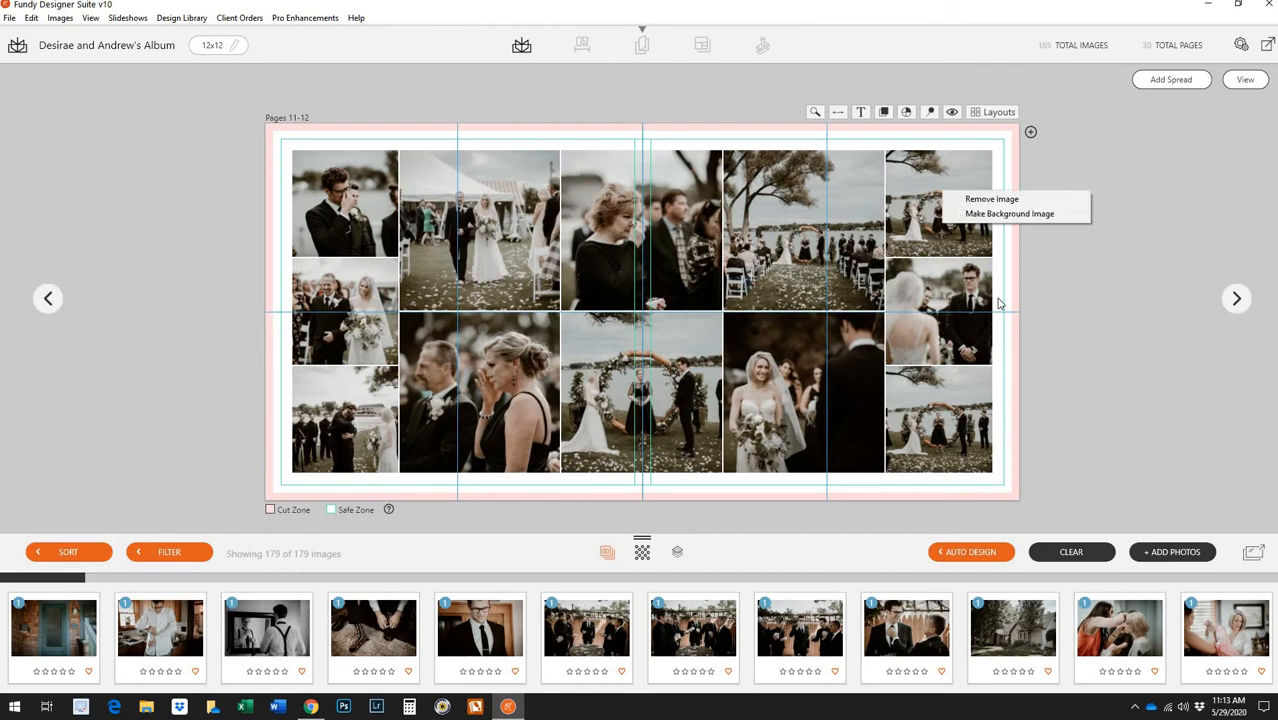
left_click(970, 196)
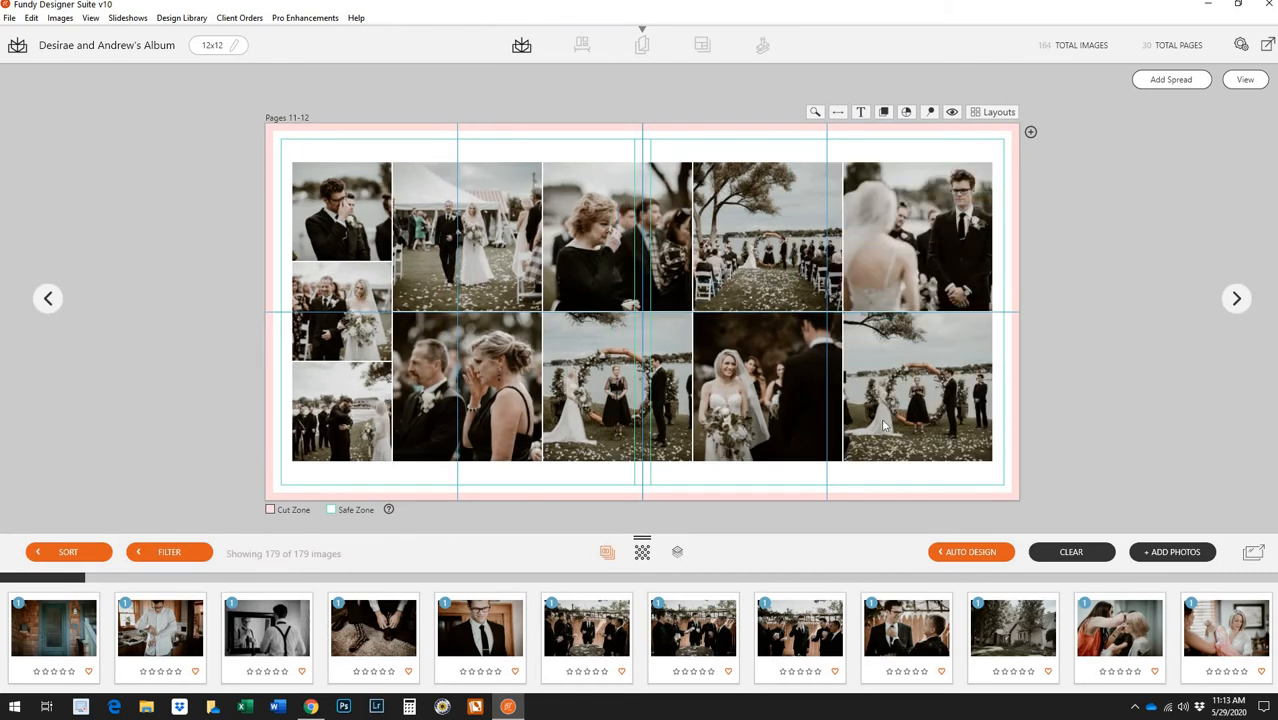
right_click(948, 385)
left_click(1000, 391)
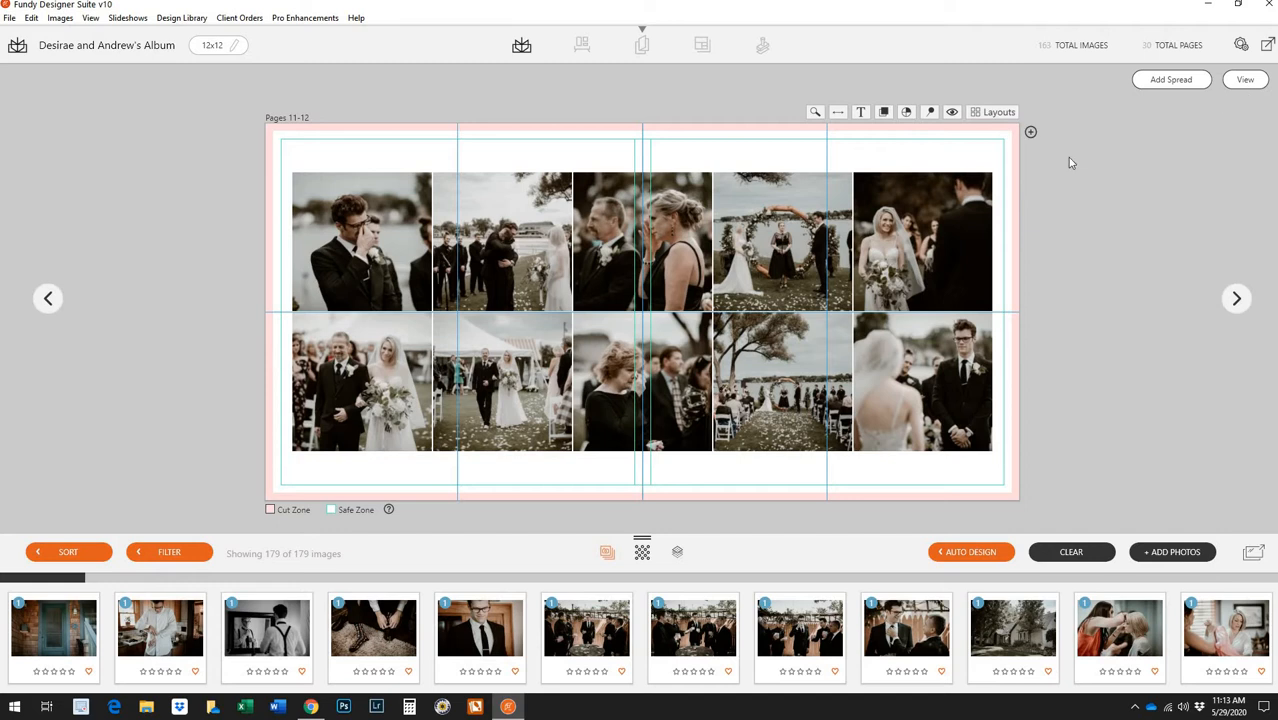
key("Escape")
left_click(636, 312)
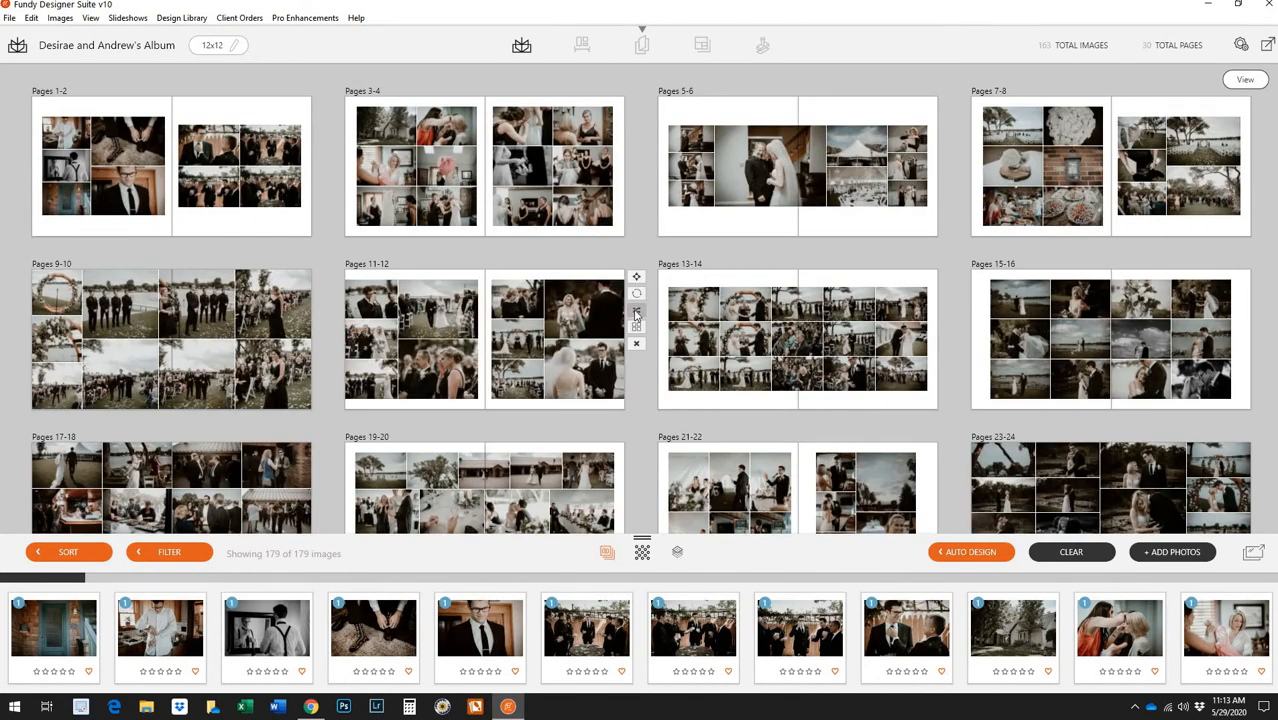
Reshuffle Pages 11-12, open it, and swap the bottom-left photo with the centre-bottom photo
left_click(636, 313)
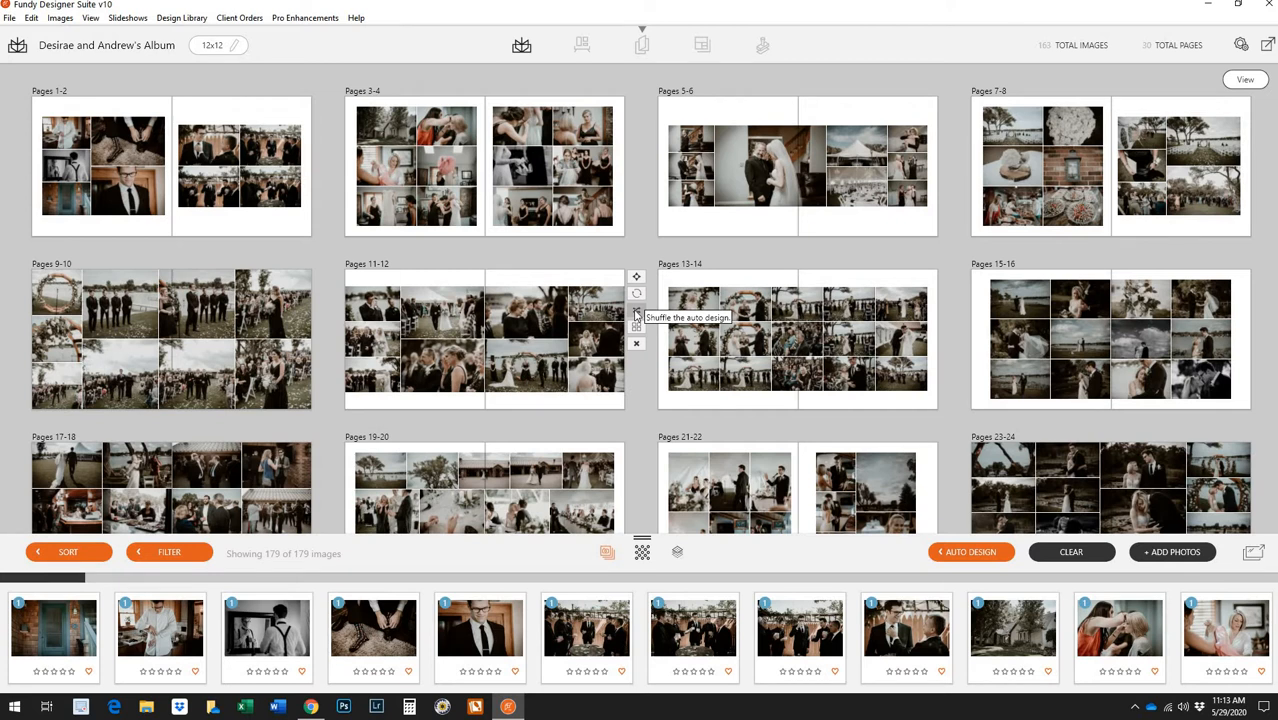
double_click(557, 331)
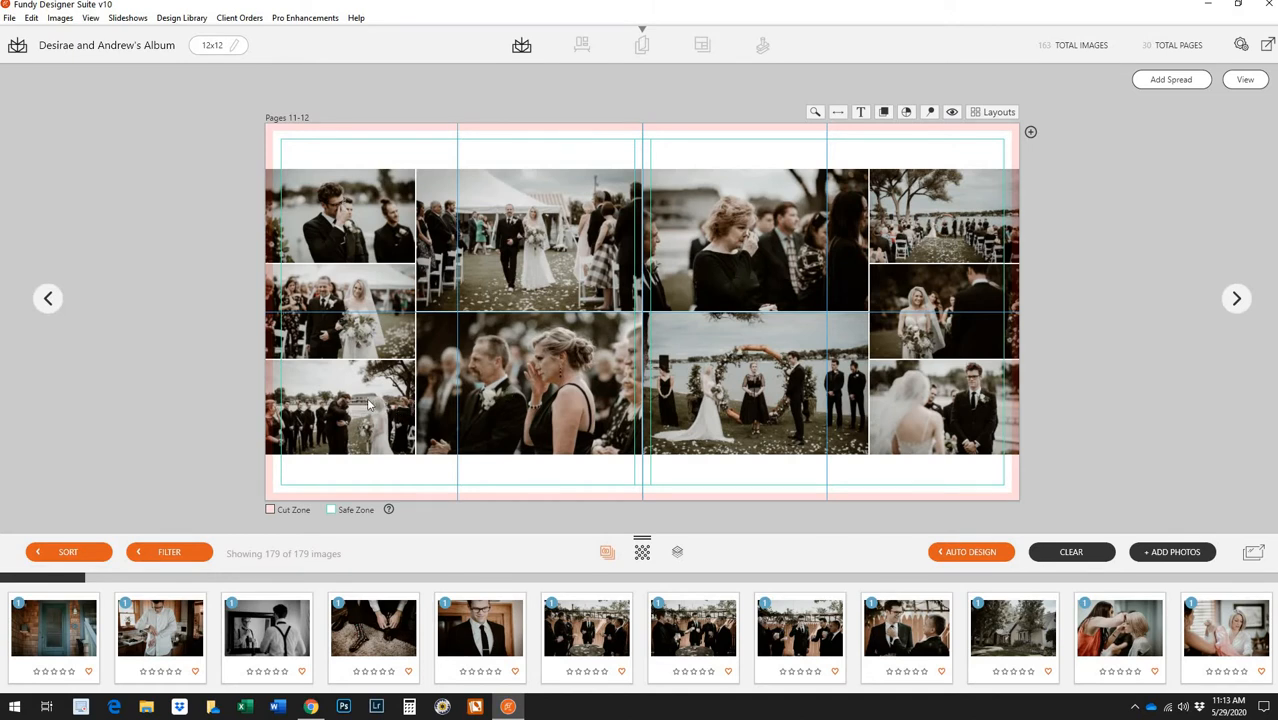
left_click_drag(368, 404, 565, 429)
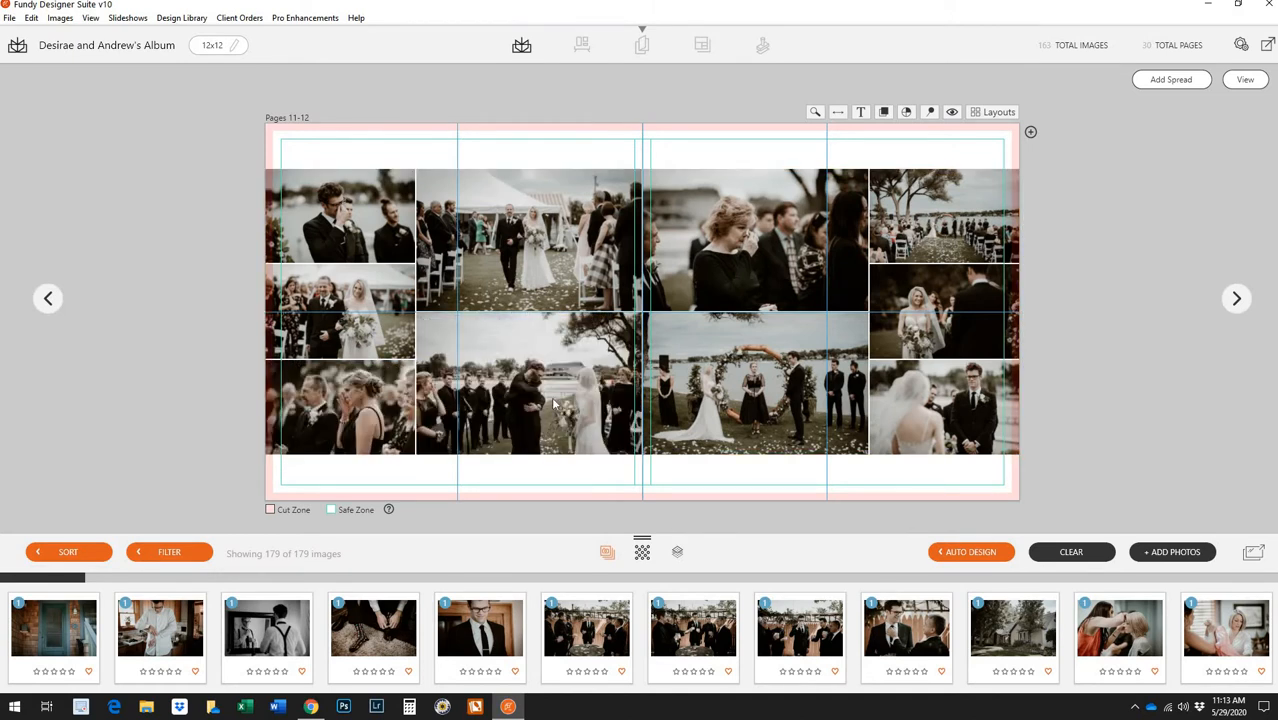
left_click(553, 400)
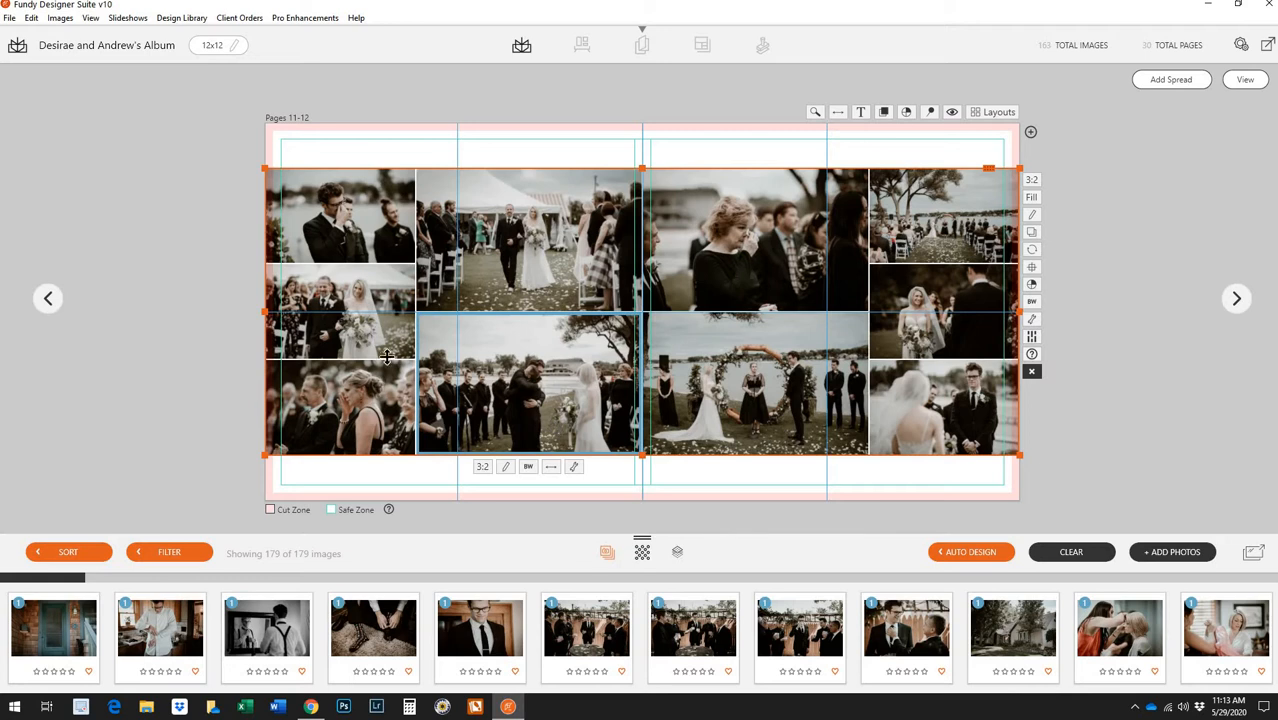
left_click(387, 287)
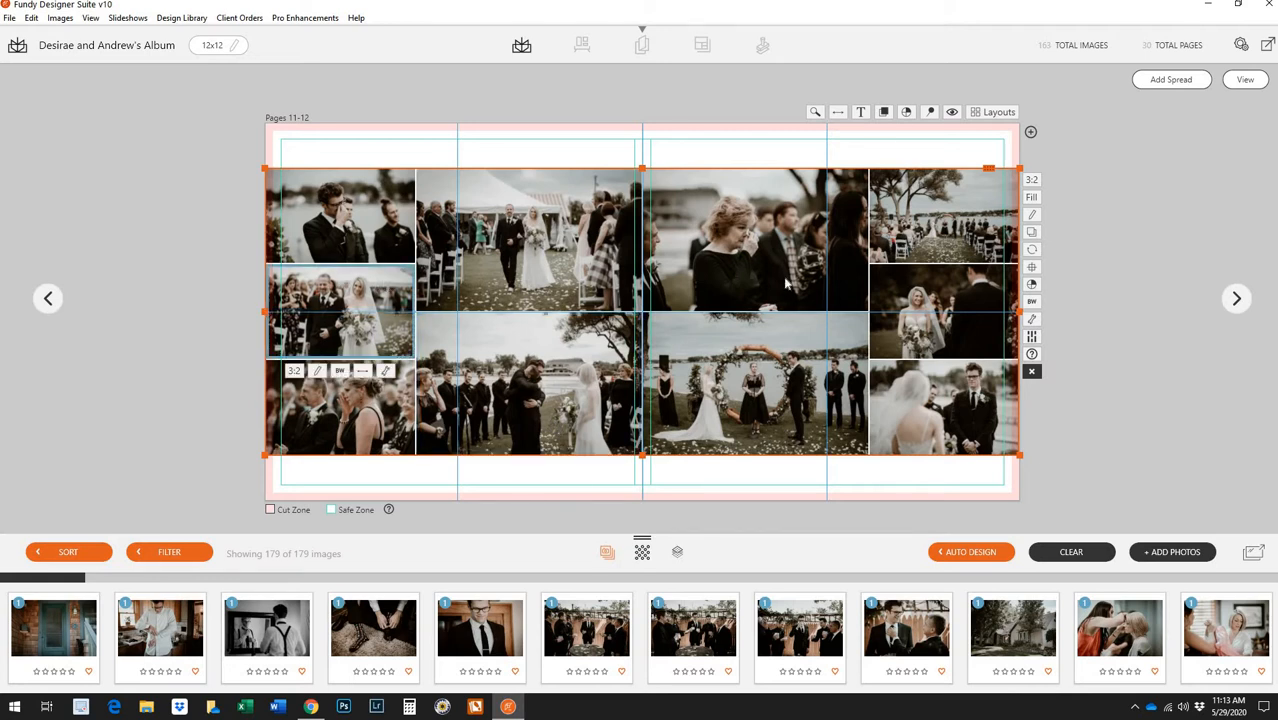
Swap the two upper-right photos and move the bride photo into the centre-bottom slot
left_click_drag(726, 241, 916, 238)
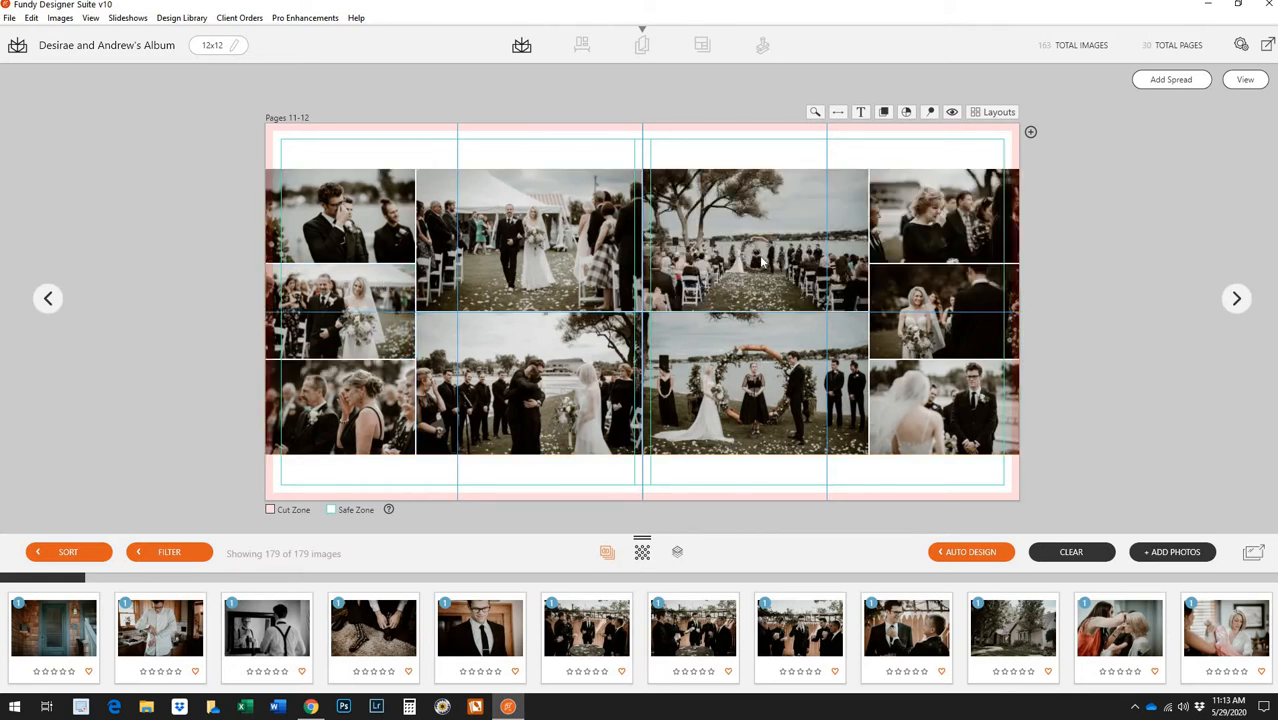
left_click(740, 247)
left_click_drag(942, 406, 788, 405)
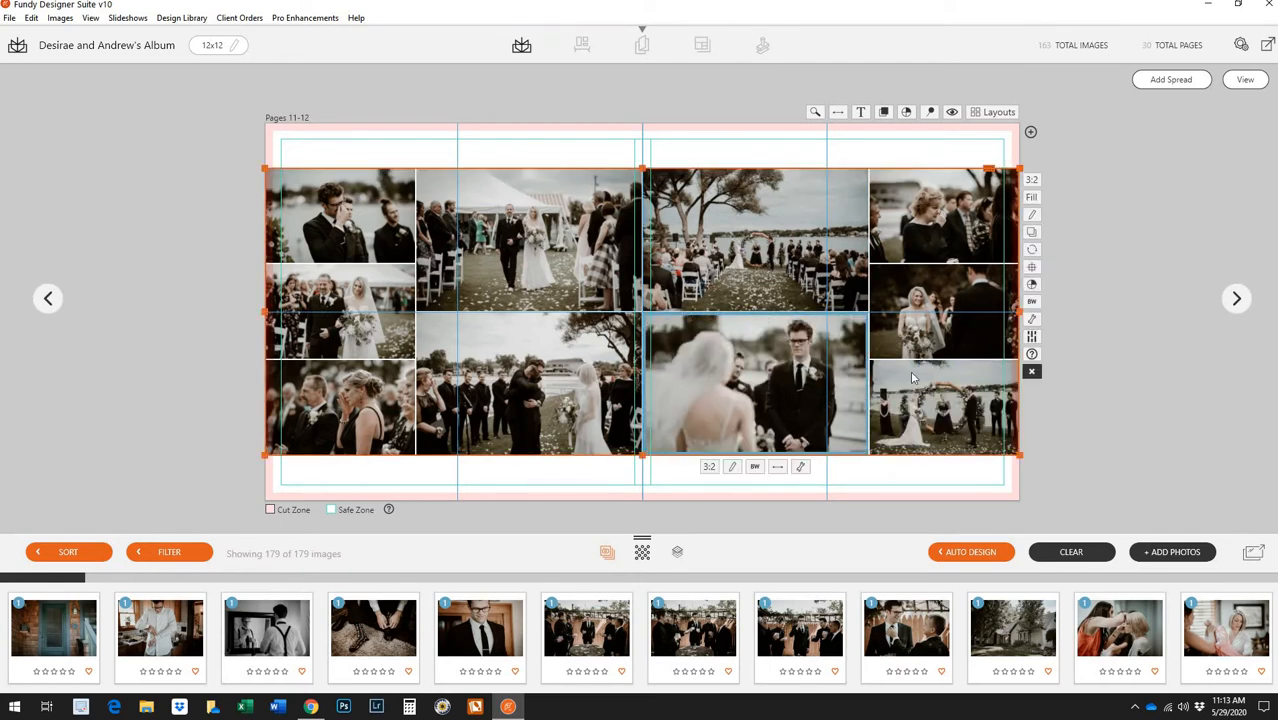
left_click_drag(922, 331, 761, 385)
left_click(774, 372)
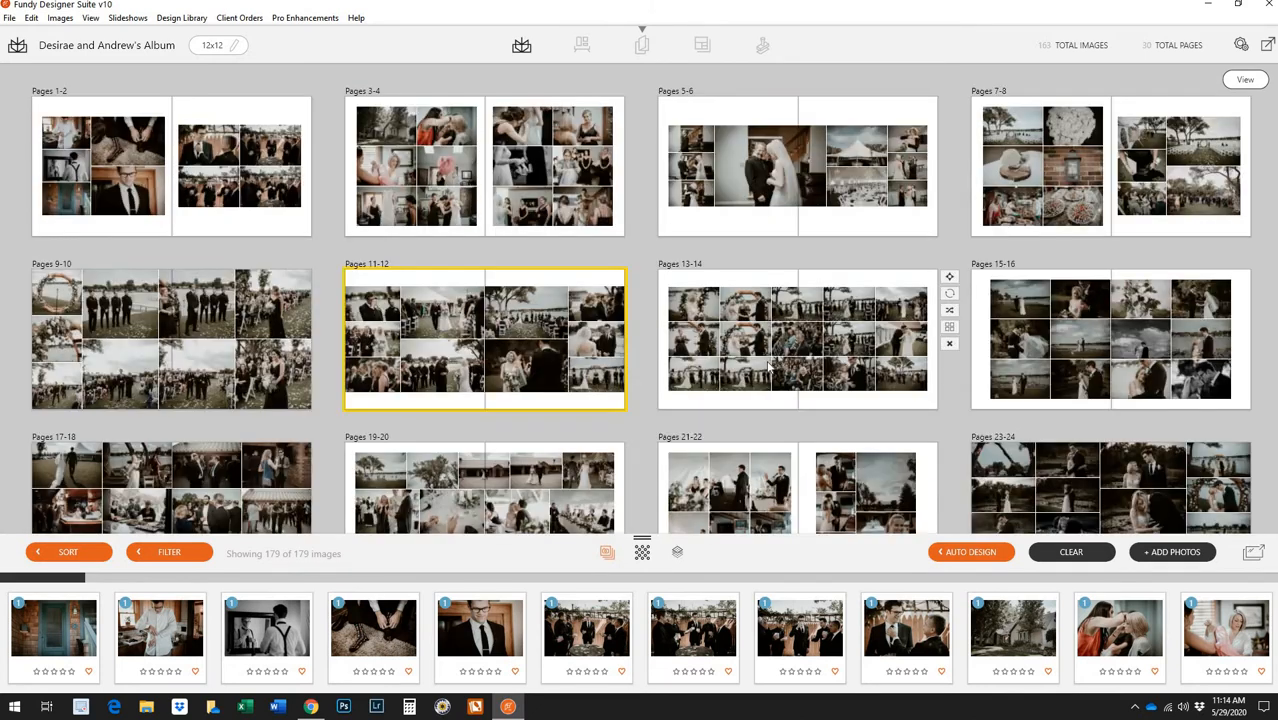
Open Pages 13-14, remove the bottom-left, bottom-right, left-column and top-left photos, then return to the overview
double_click(768, 357)
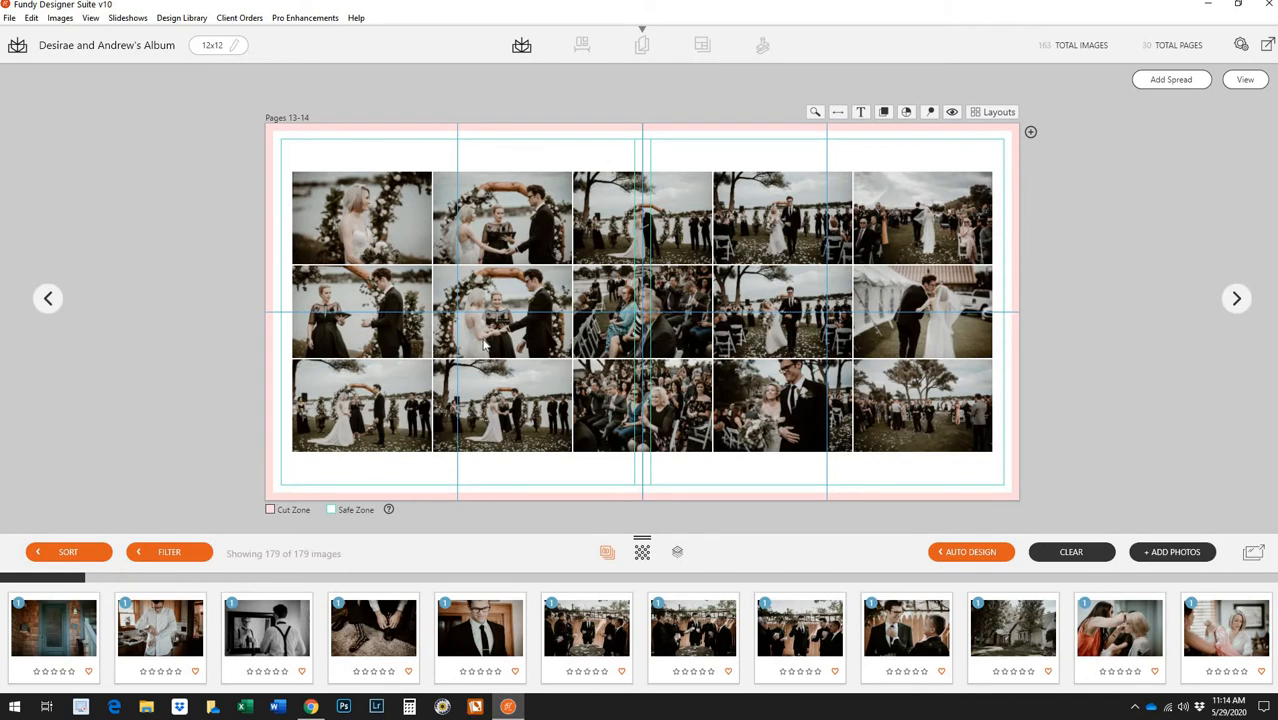
right_click(387, 423)
left_click(415, 421)
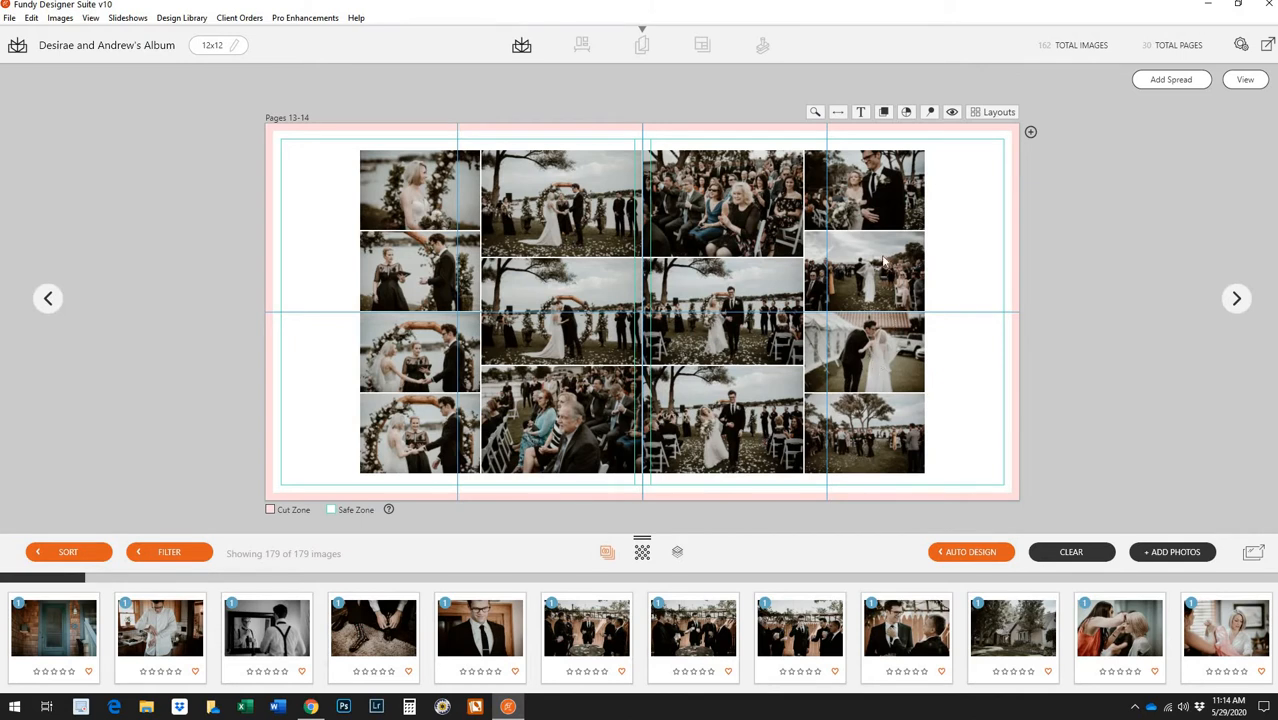
right_click(884, 444)
left_click(915, 448)
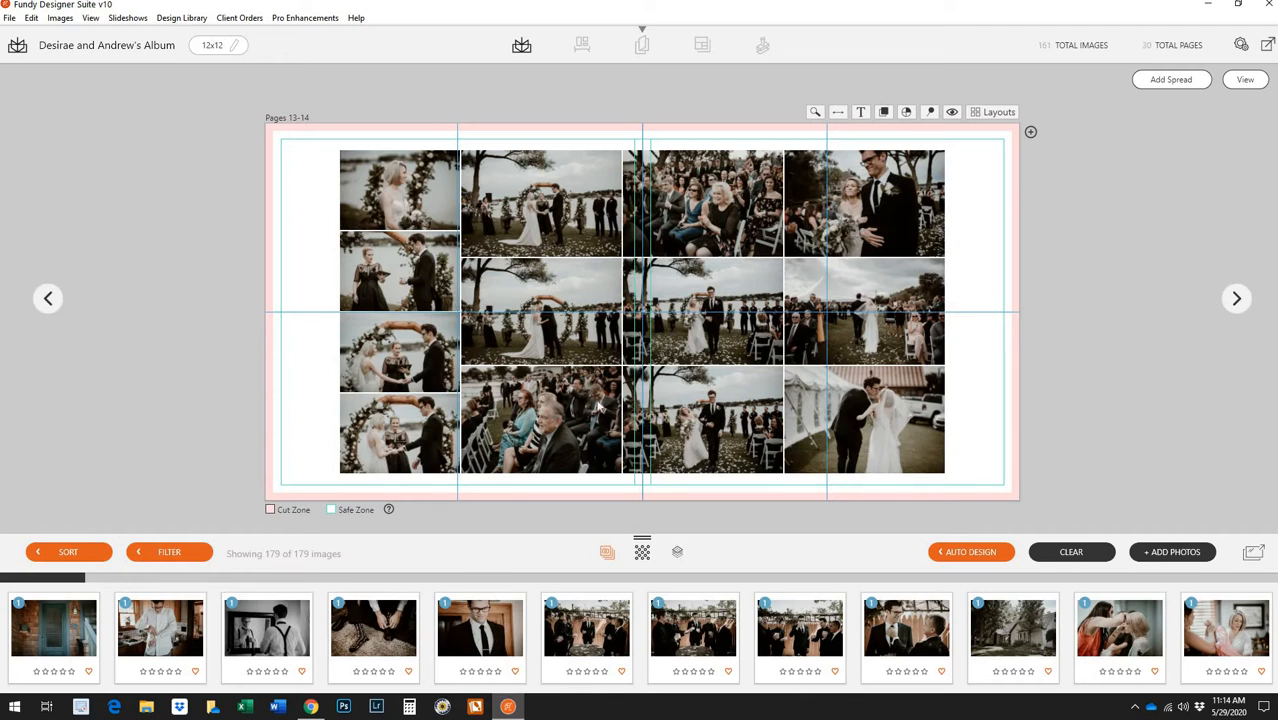
right_click(432, 307)
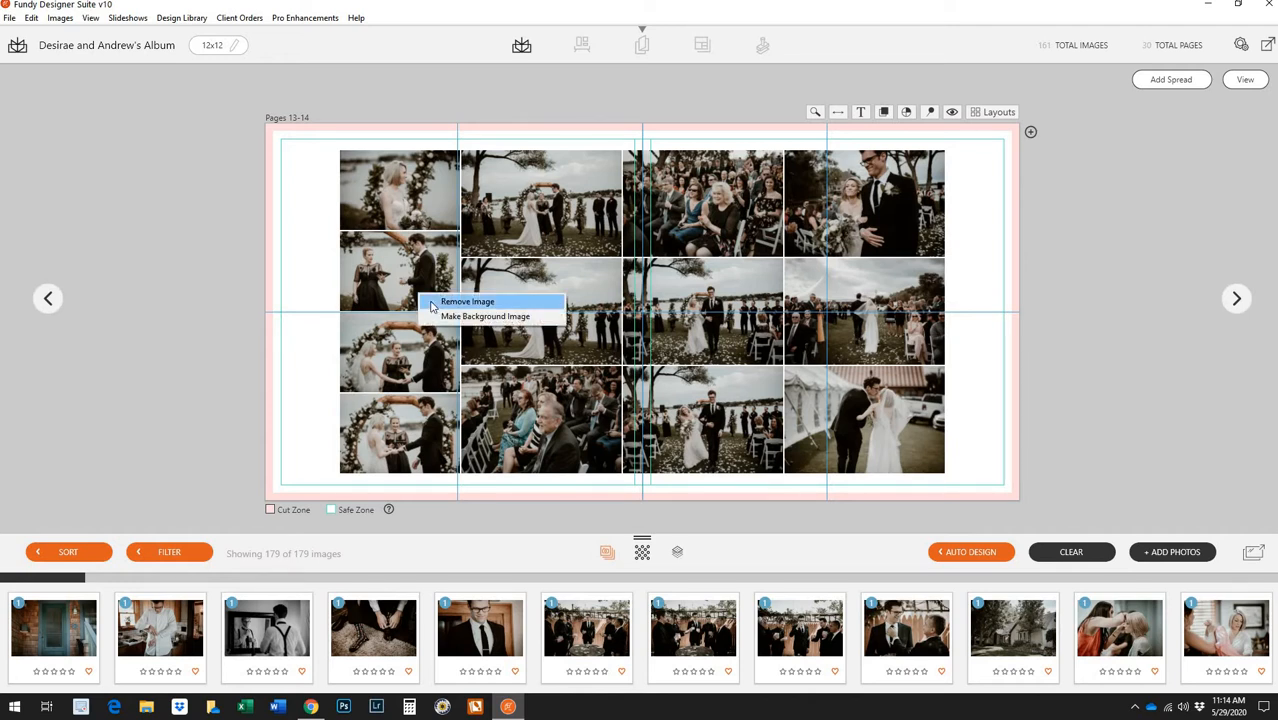
left_click(445, 301)
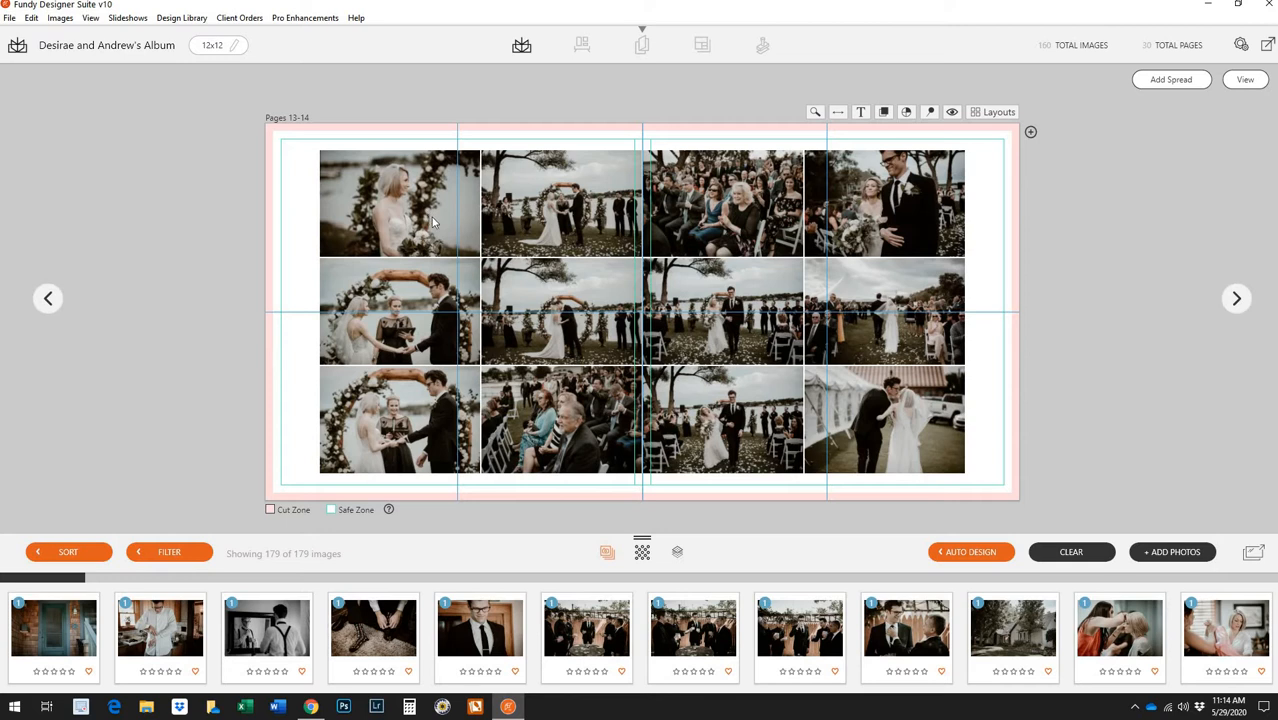
right_click(426, 209)
left_click(450, 213)
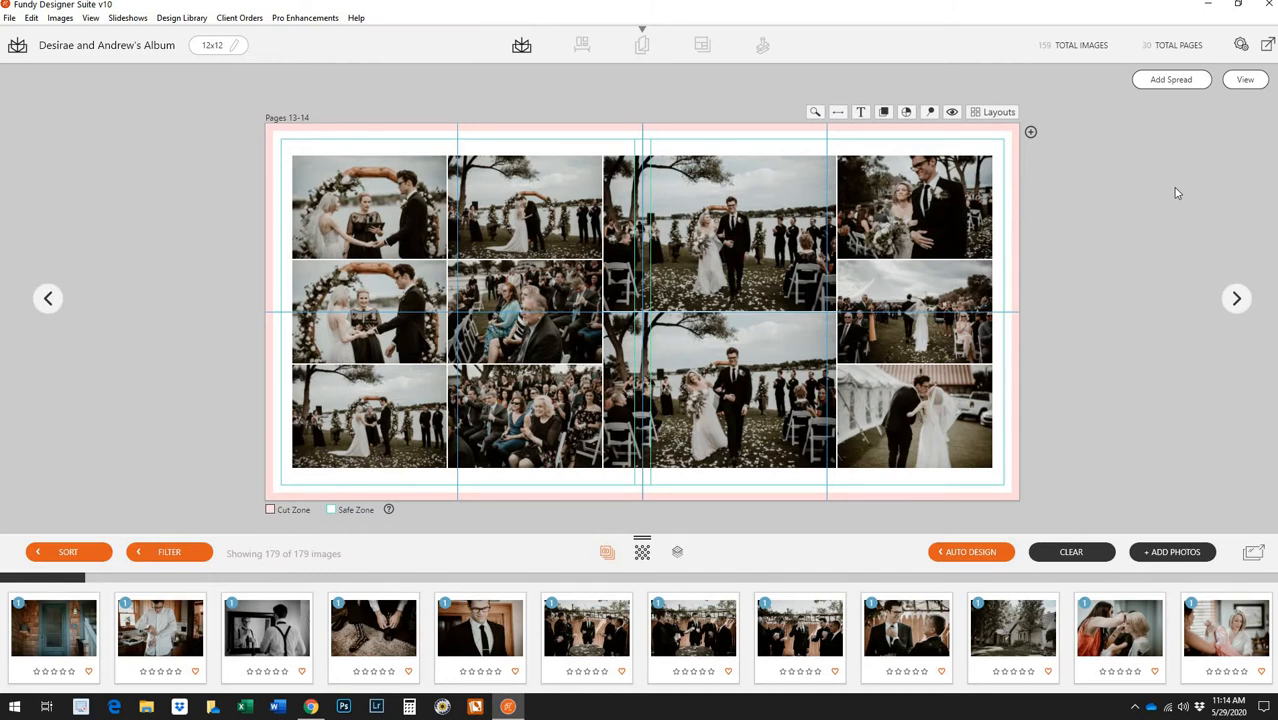
left_click(1245, 80)
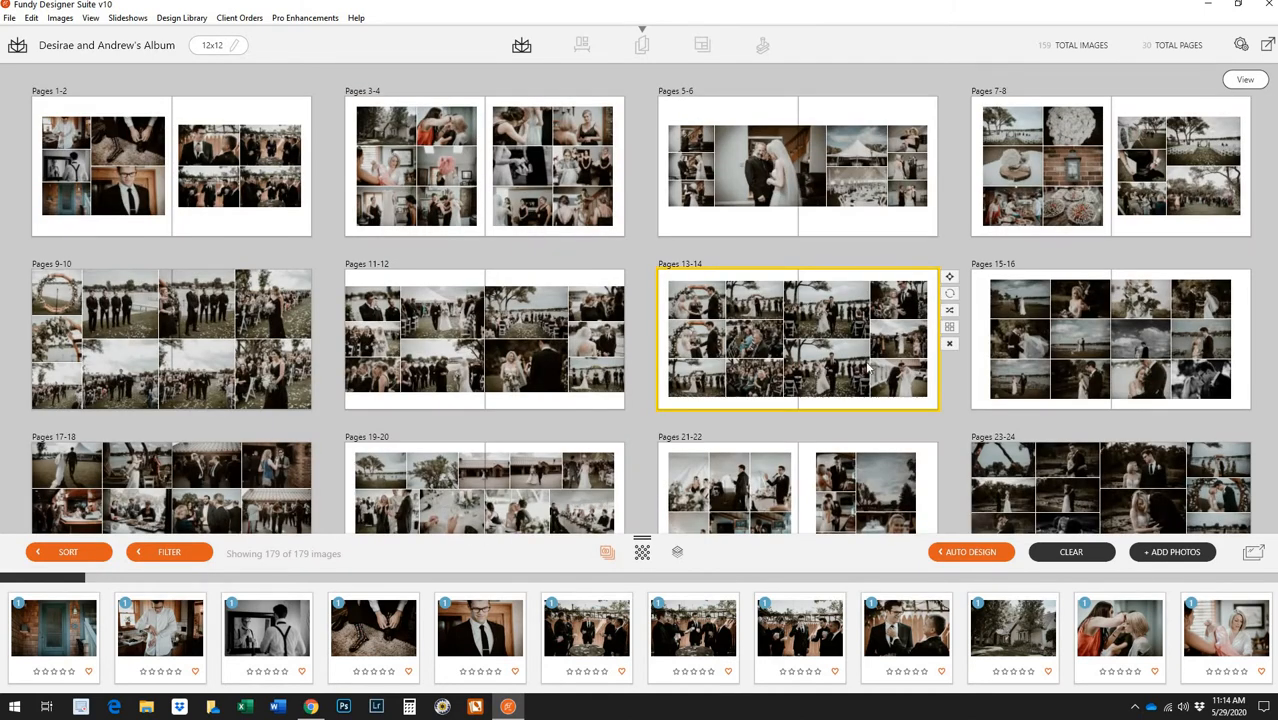
Open Pages 15-16, delete the bouquet, bottom-right and middle photos, then return to the overview
double_click(1152, 375)
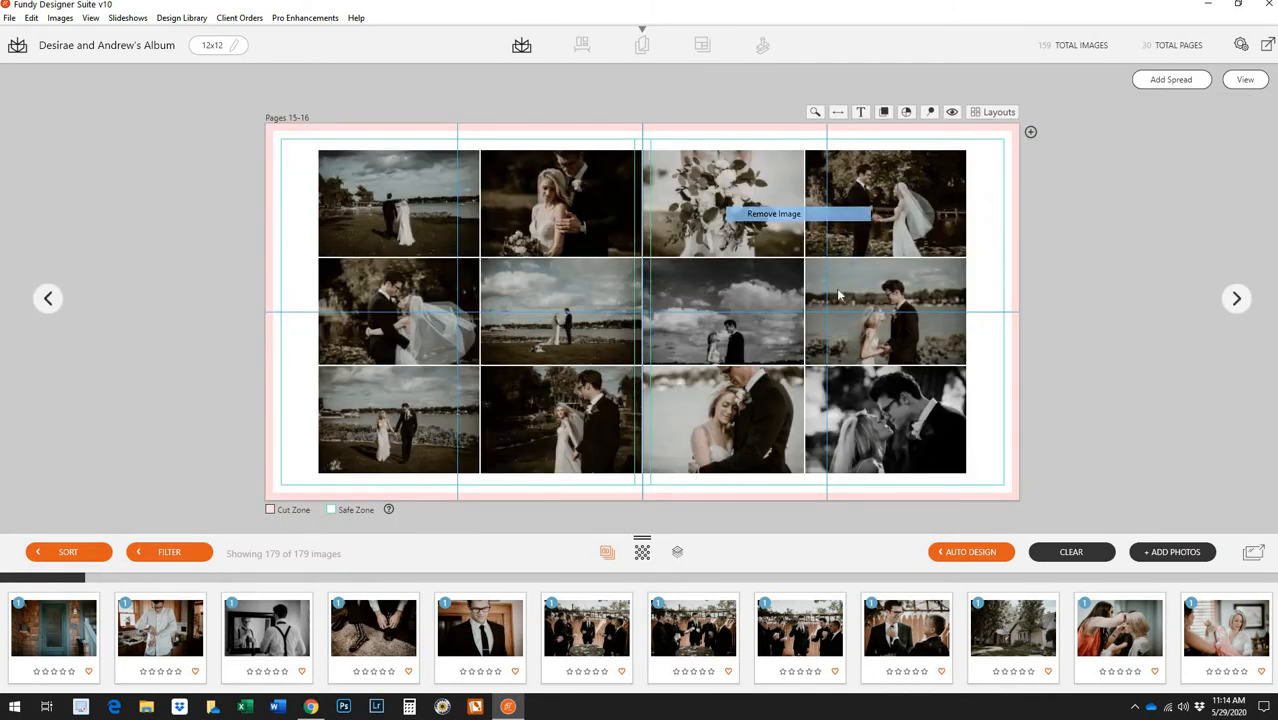
key("Delete")
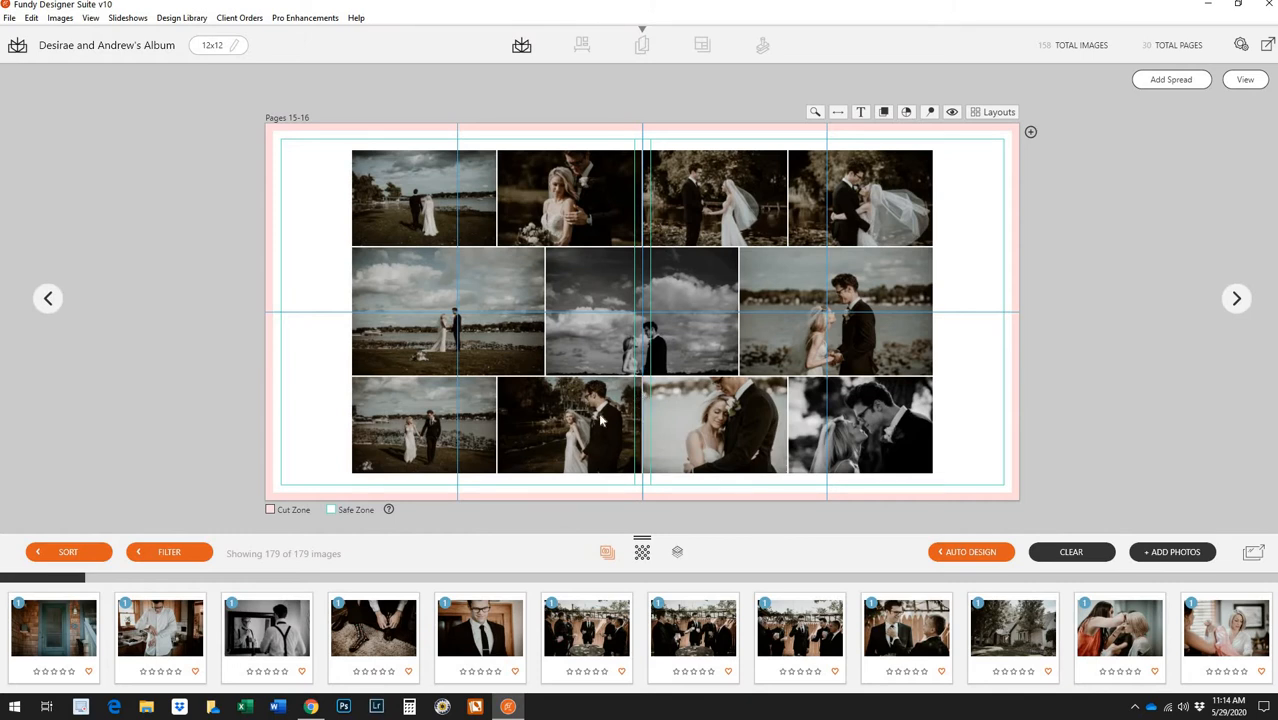
right_click(862, 448)
left_click(885, 452)
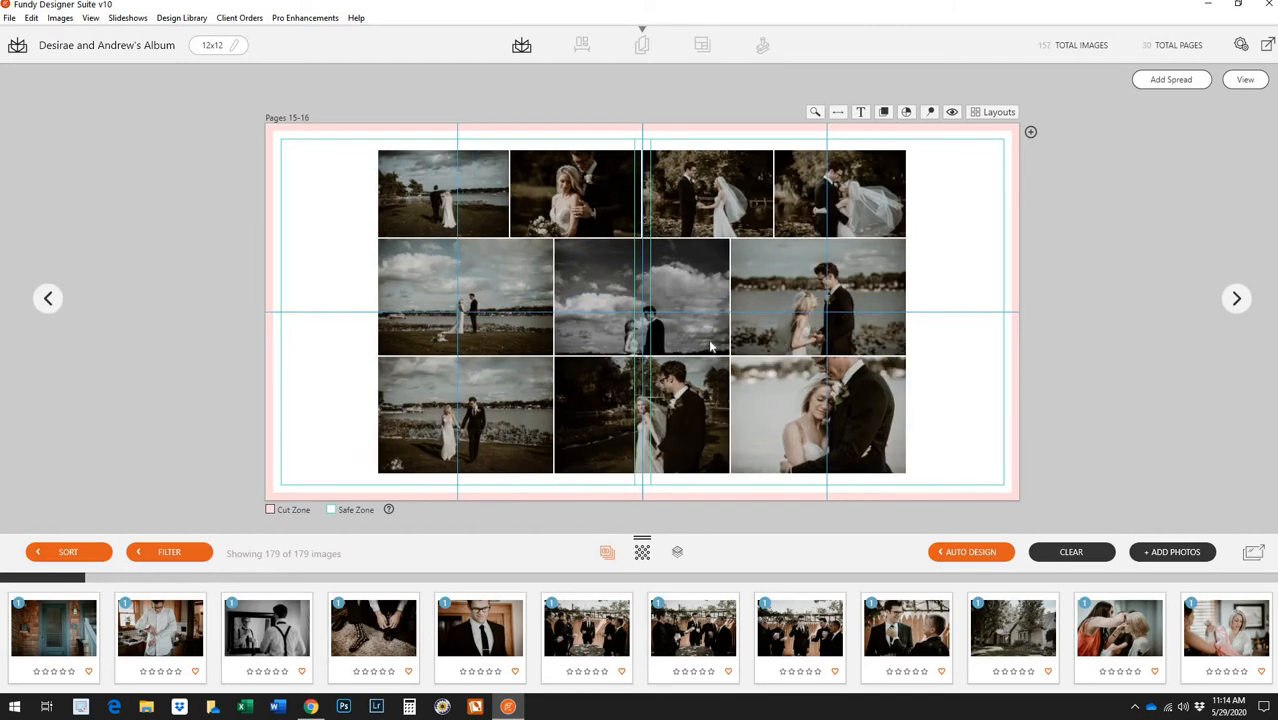
right_click(710, 345)
left_click(728, 348)
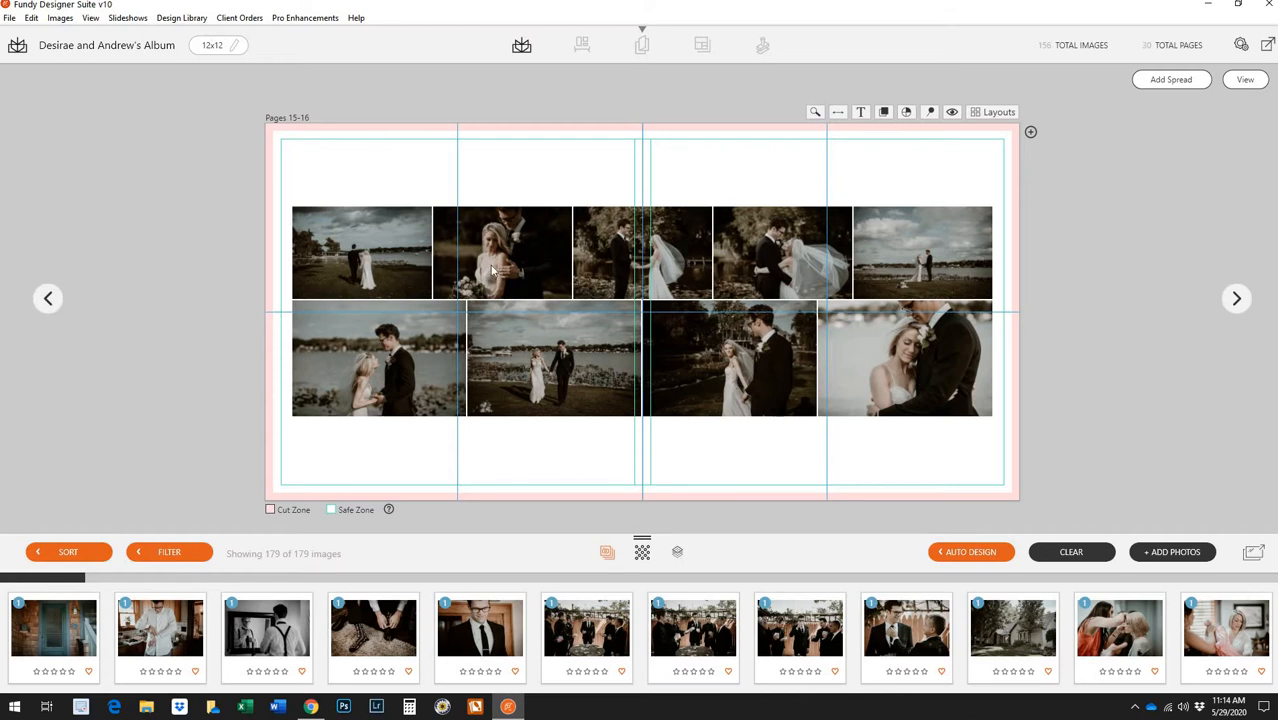
left_click(692, 271)
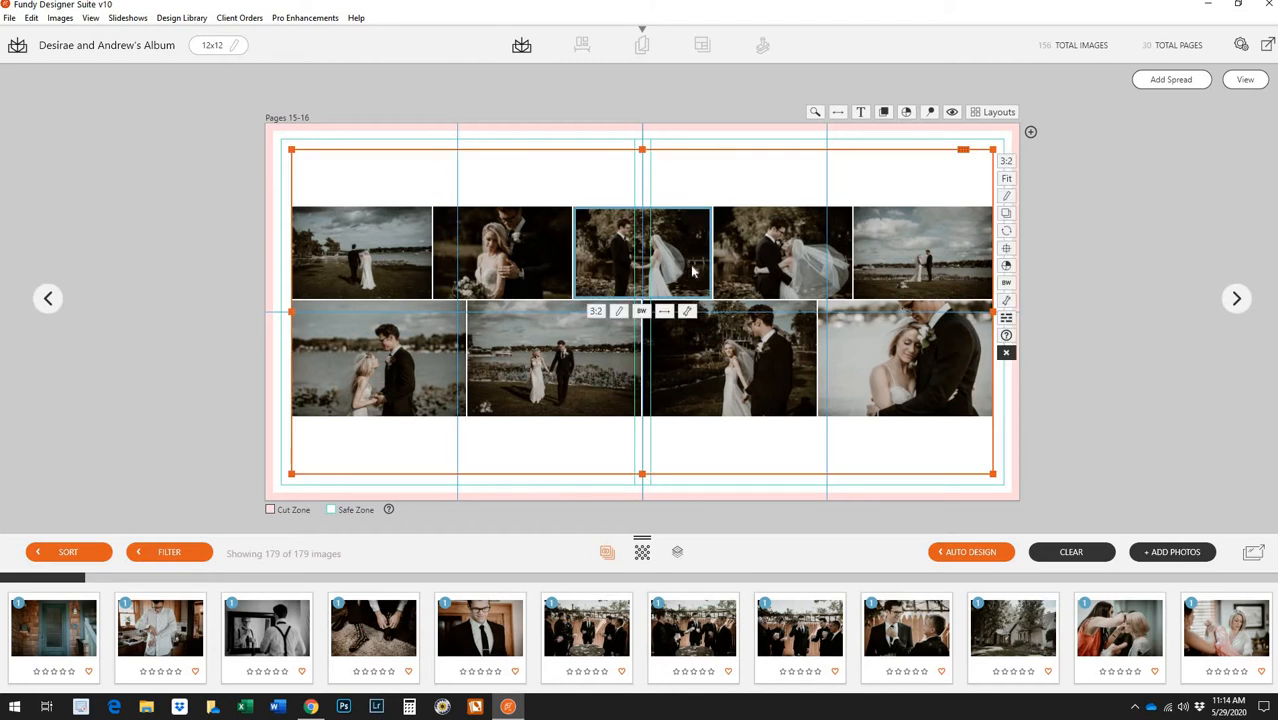
left_click(1246, 84)
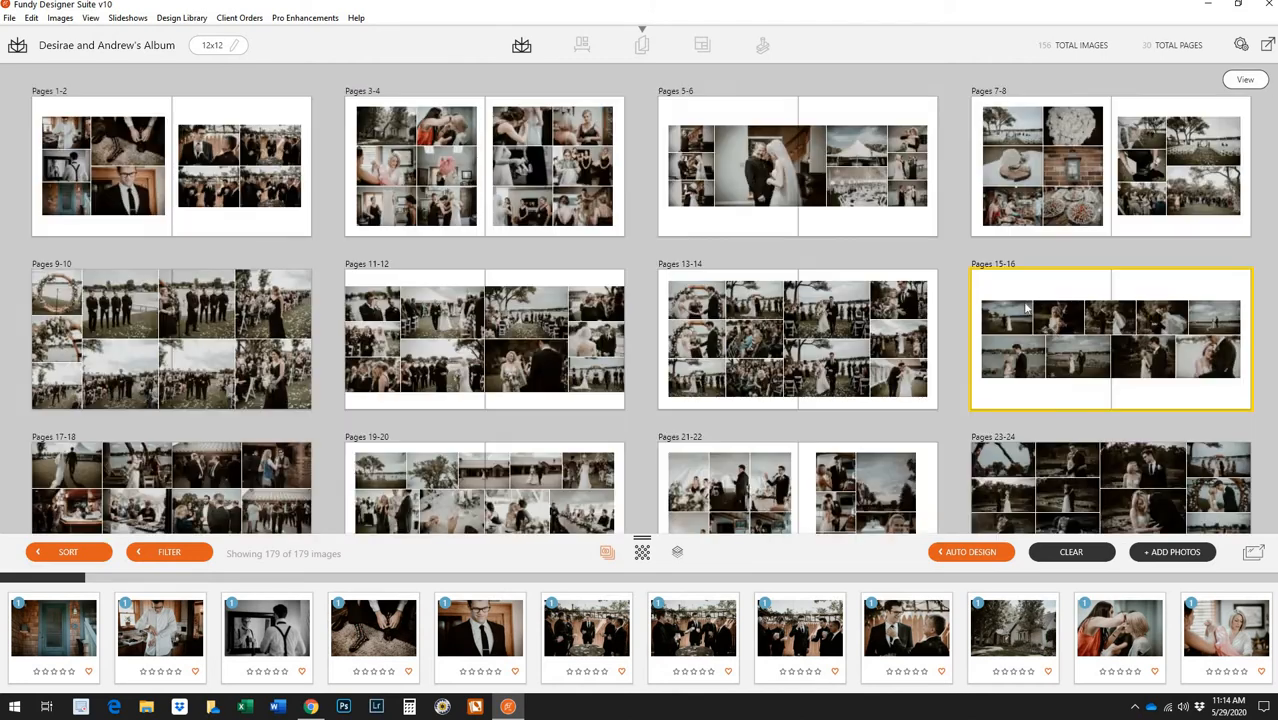
Remove the couple-walking photo from Pages 17-18 and swap two guest photos between rows
scroll(480, 430, "down", 2)
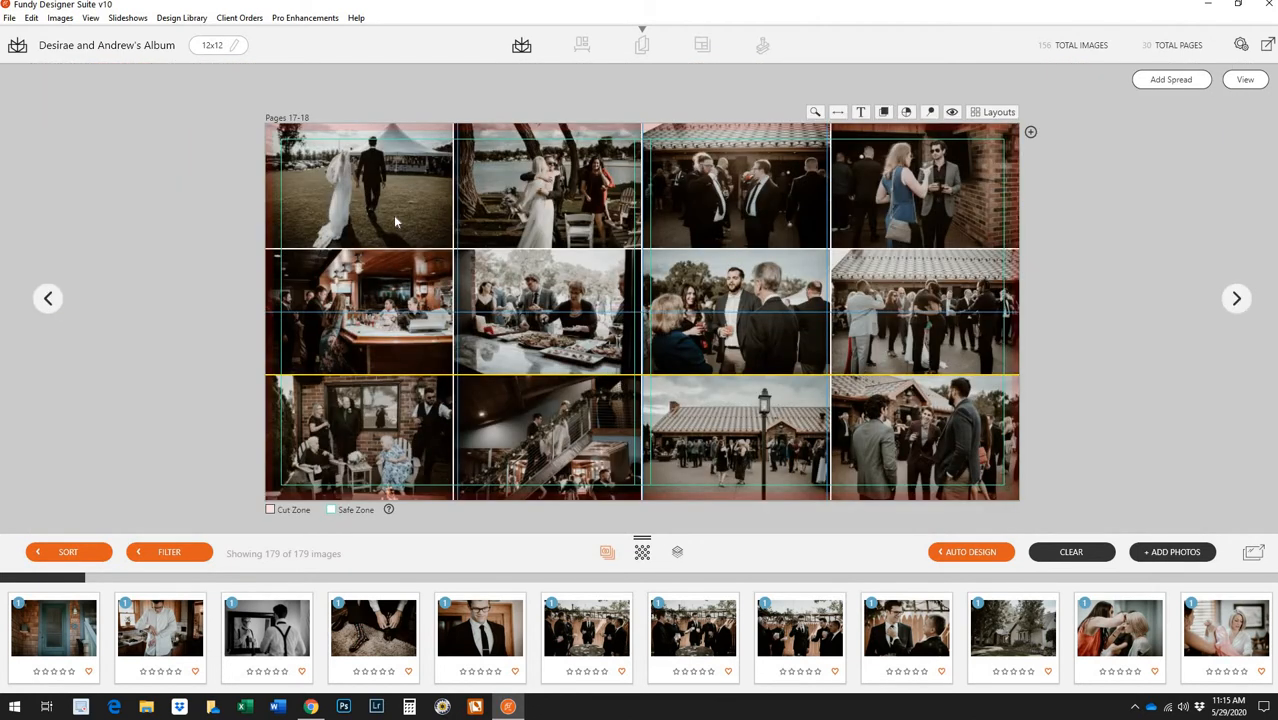
right_click(395, 217)
left_click(415, 225)
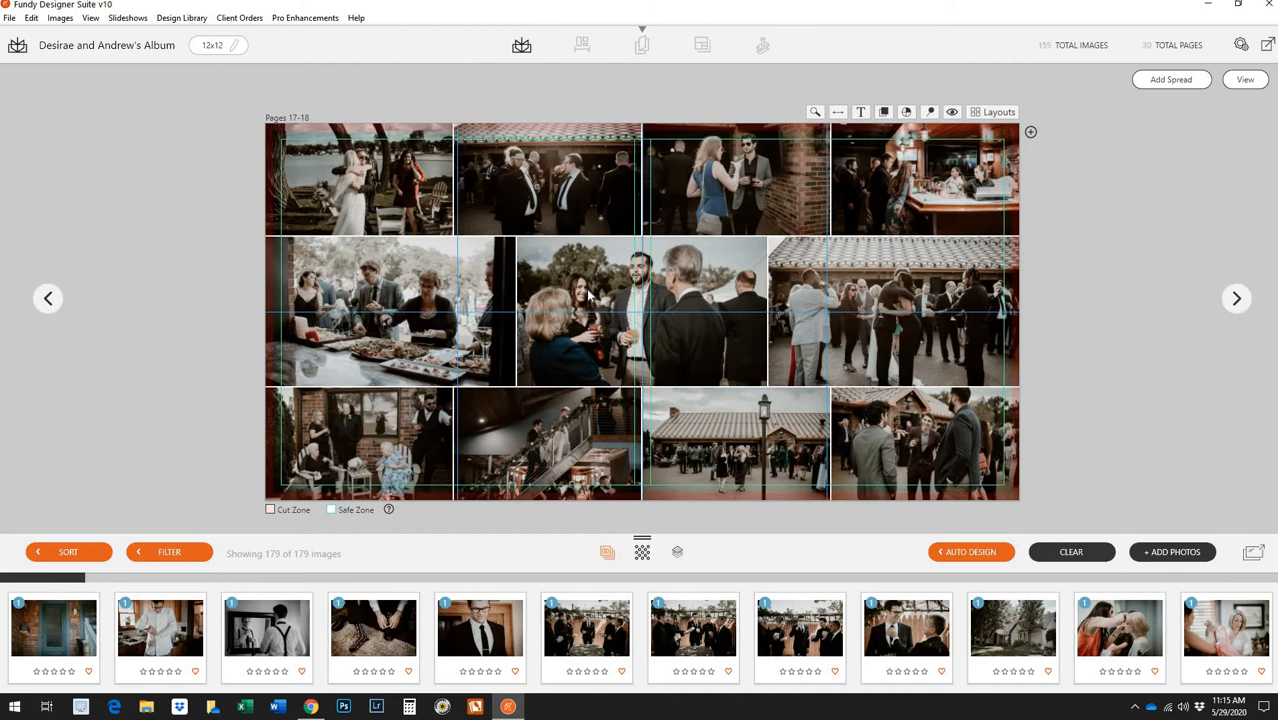
left_click_drag(590, 297, 548, 195)
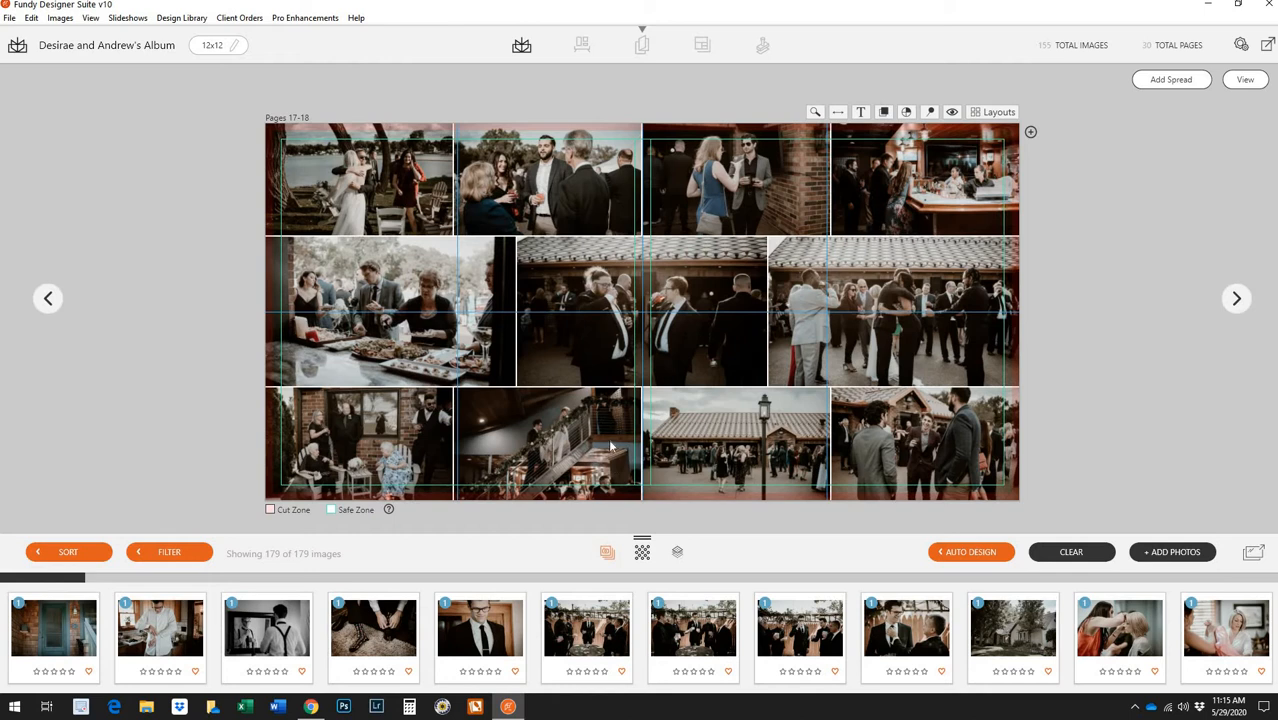
Remove the building exterior photo, moving the bar scene to bottom-middle and staircase to middle-right
right_click(735, 445)
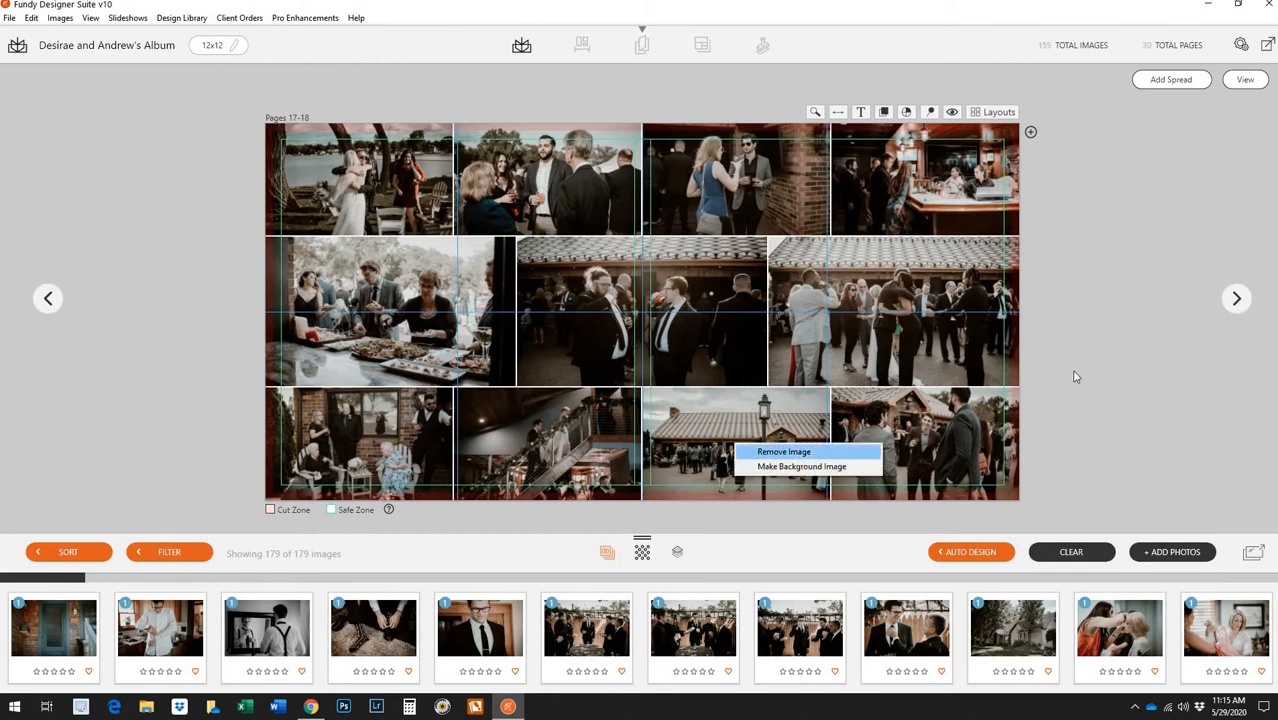
left_click(760, 452)
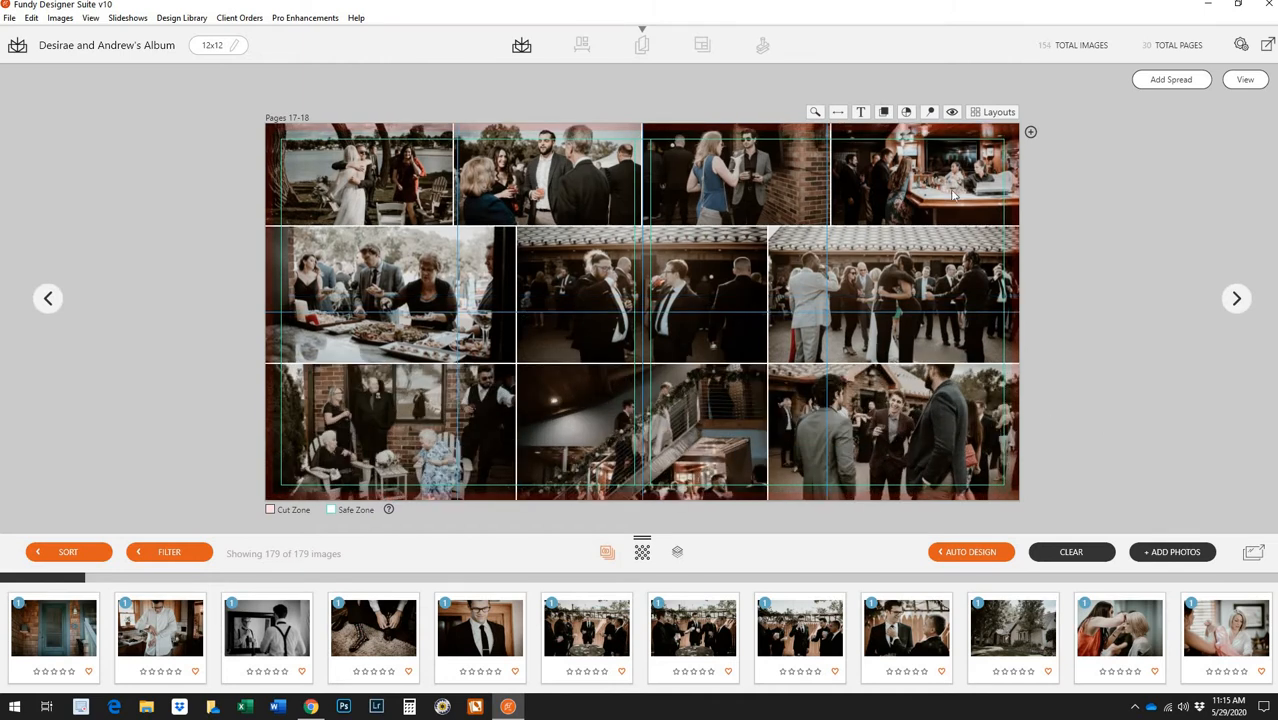
left_click_drag(953, 195, 743, 435)
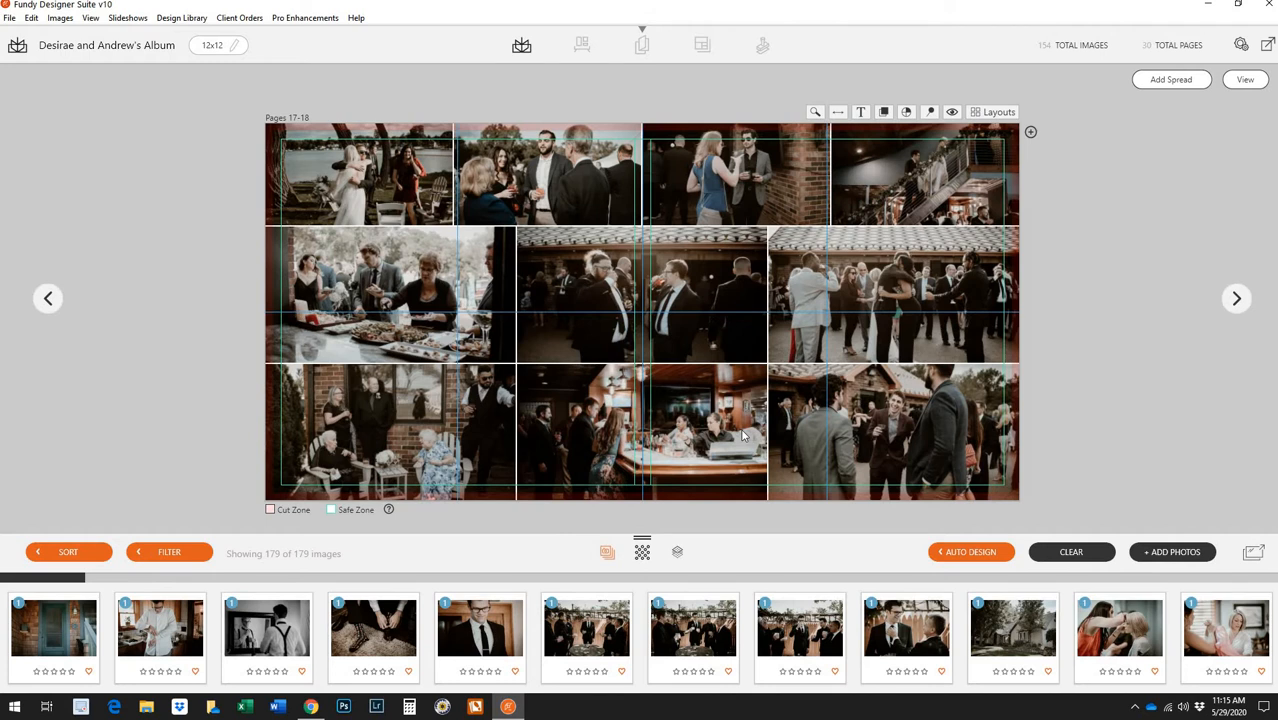
left_click_drag(911, 183, 877, 290)
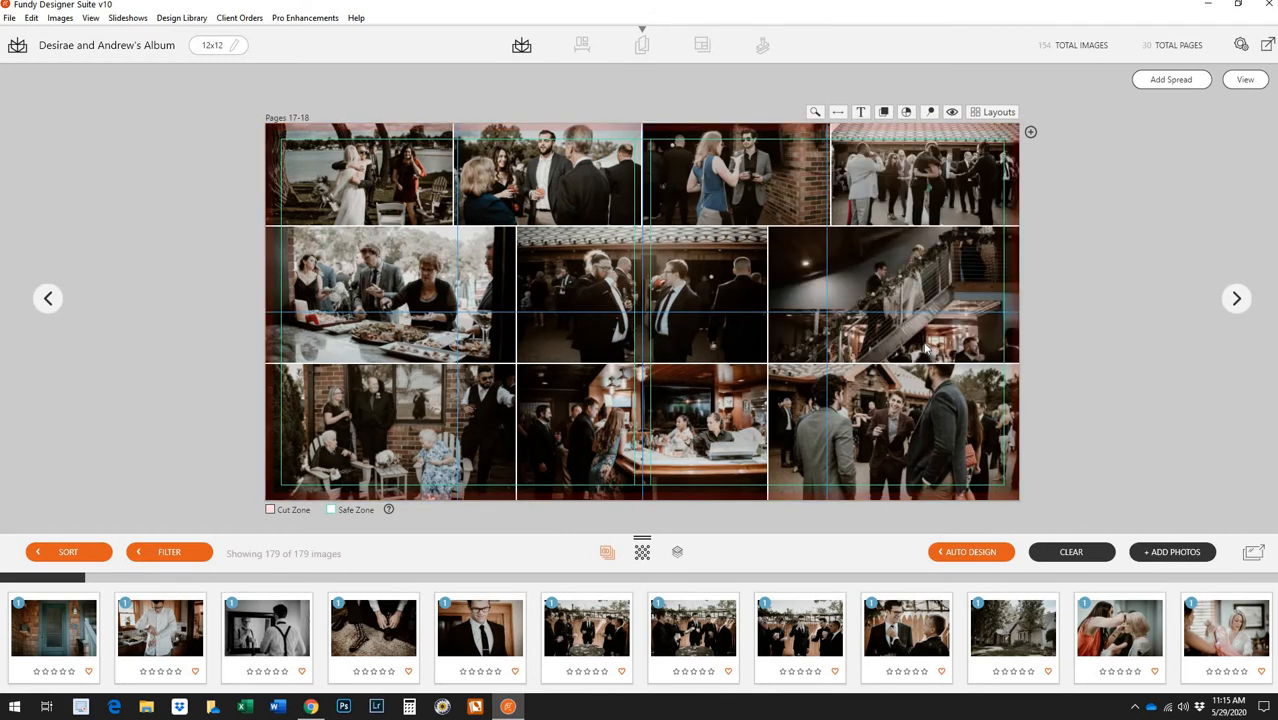
Reshuffle Pages 17-18 into a new grid layout, review it, then open Pages 19-20
left_click(1245, 80)
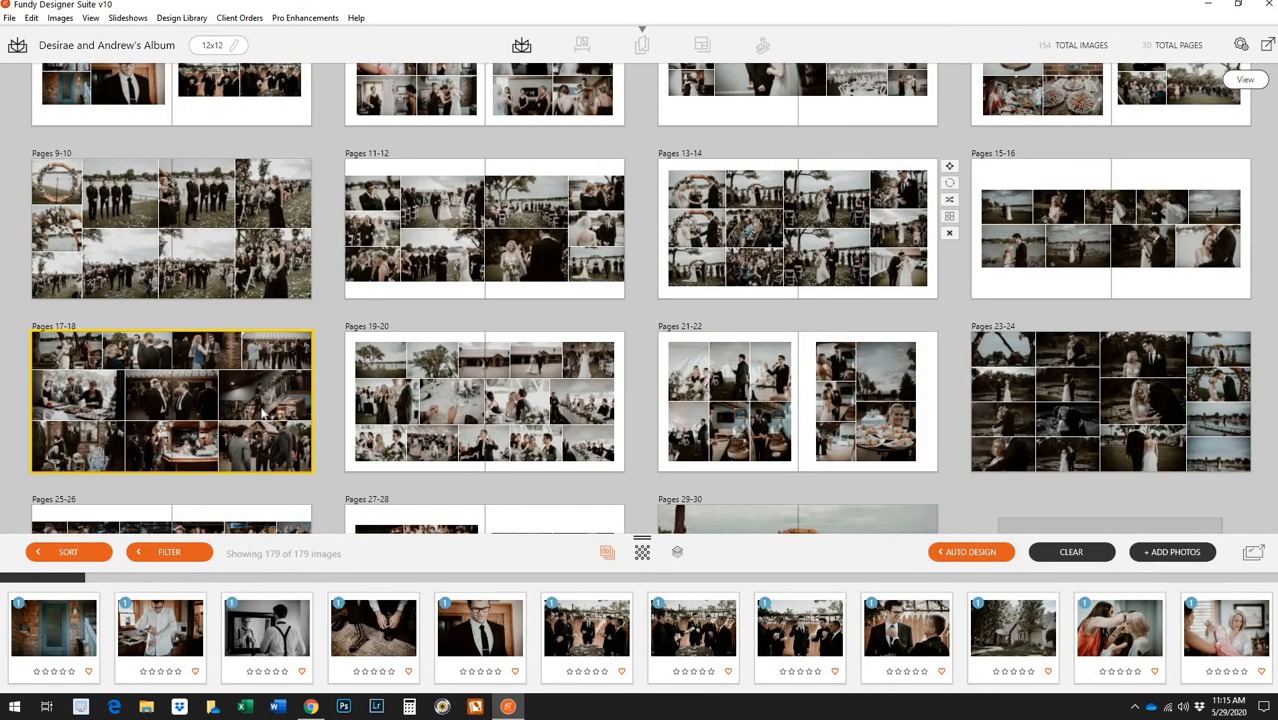
left_click(324, 373)
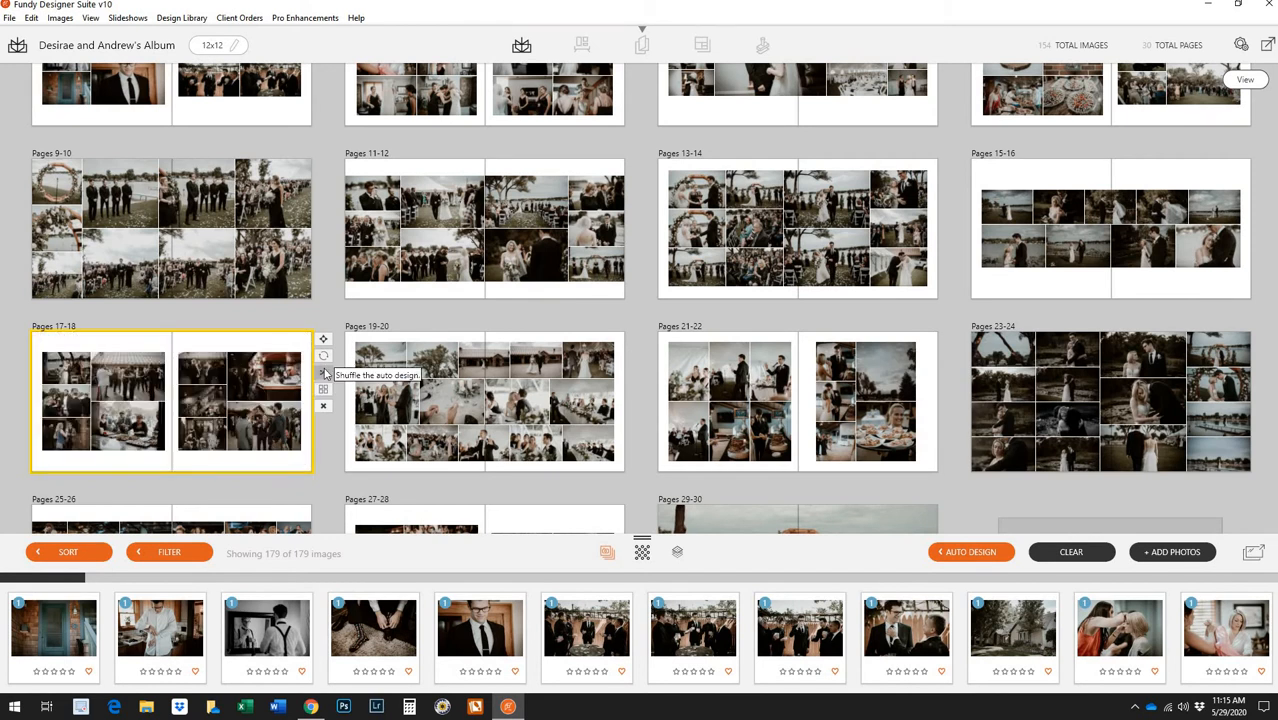
double_click(261, 388)
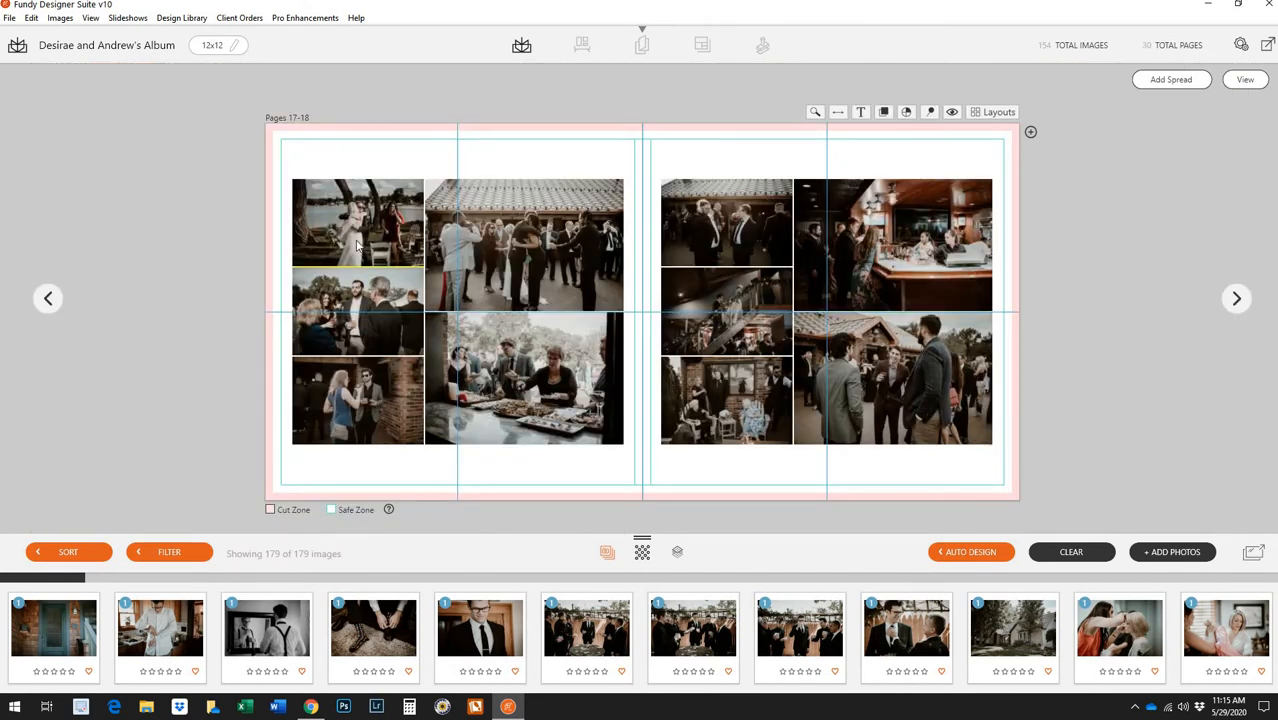
right_click(356, 243)
left_click(381, 377)
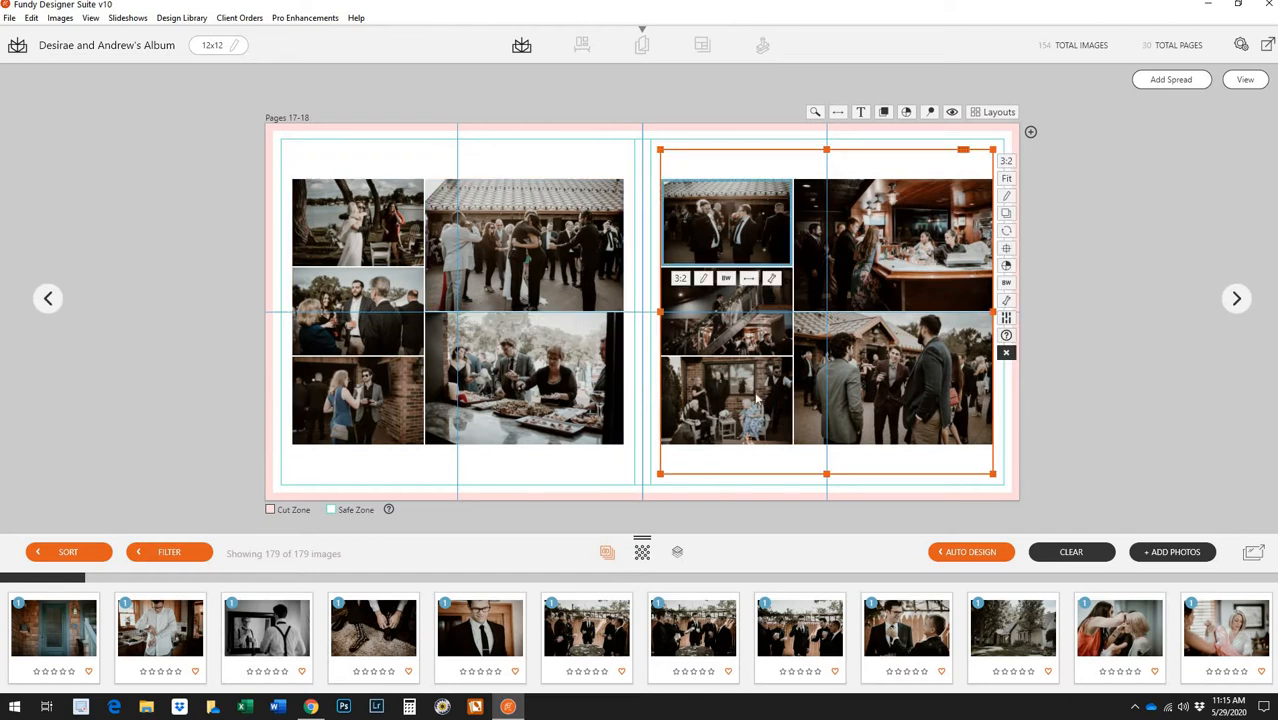
left_click(768, 240)
left_click(1245, 79)
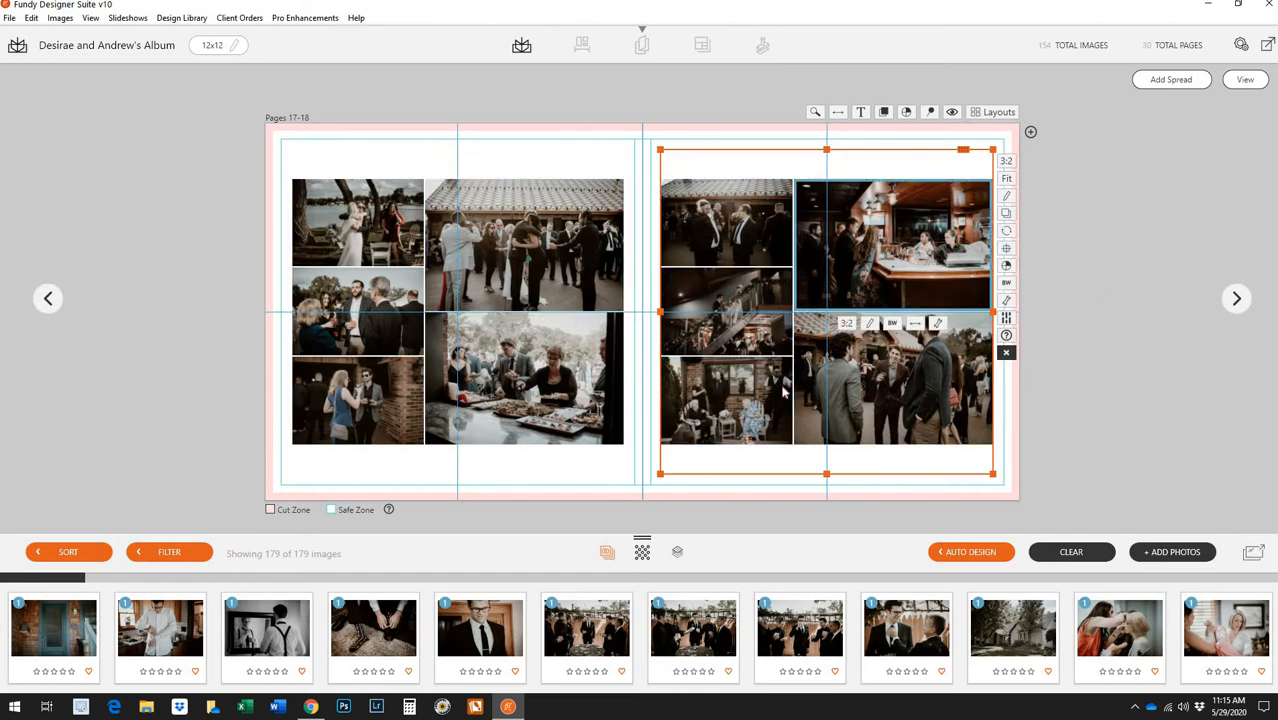
double_click(508, 429)
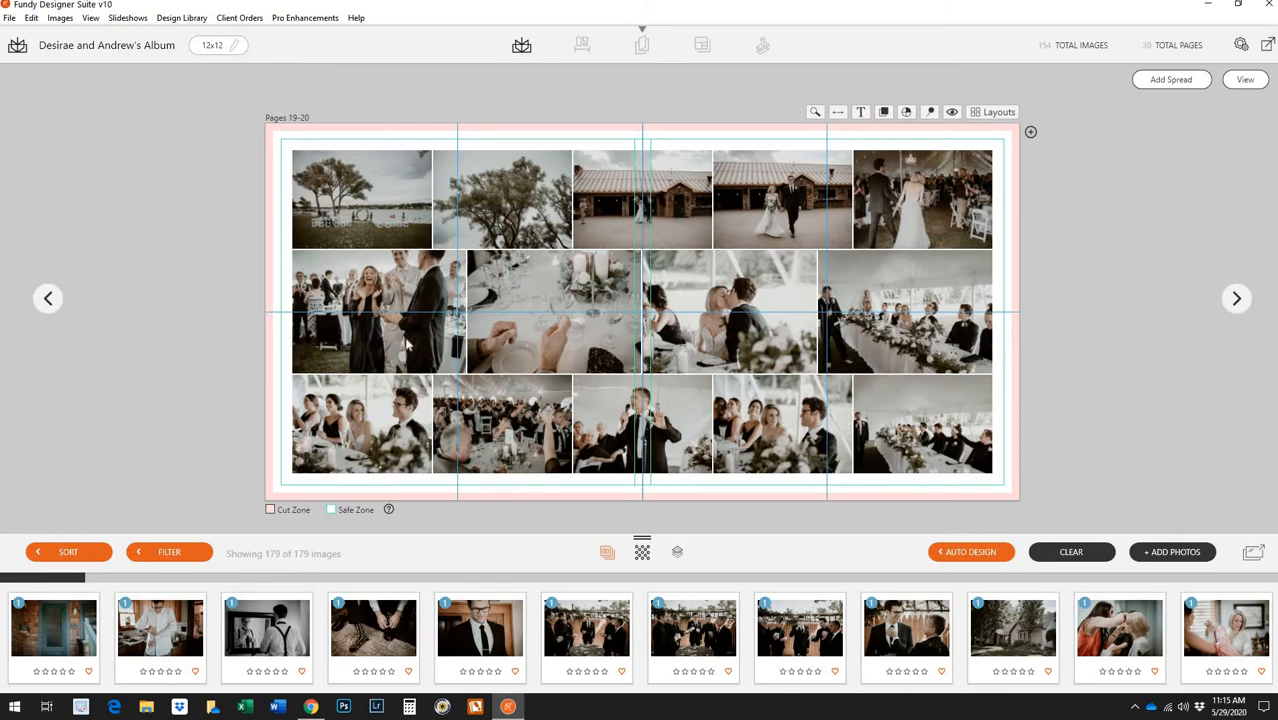
Remove the bottom-middle speech photo from pages 19-20 and reshuffle the spread's layout
left_click(395, 348)
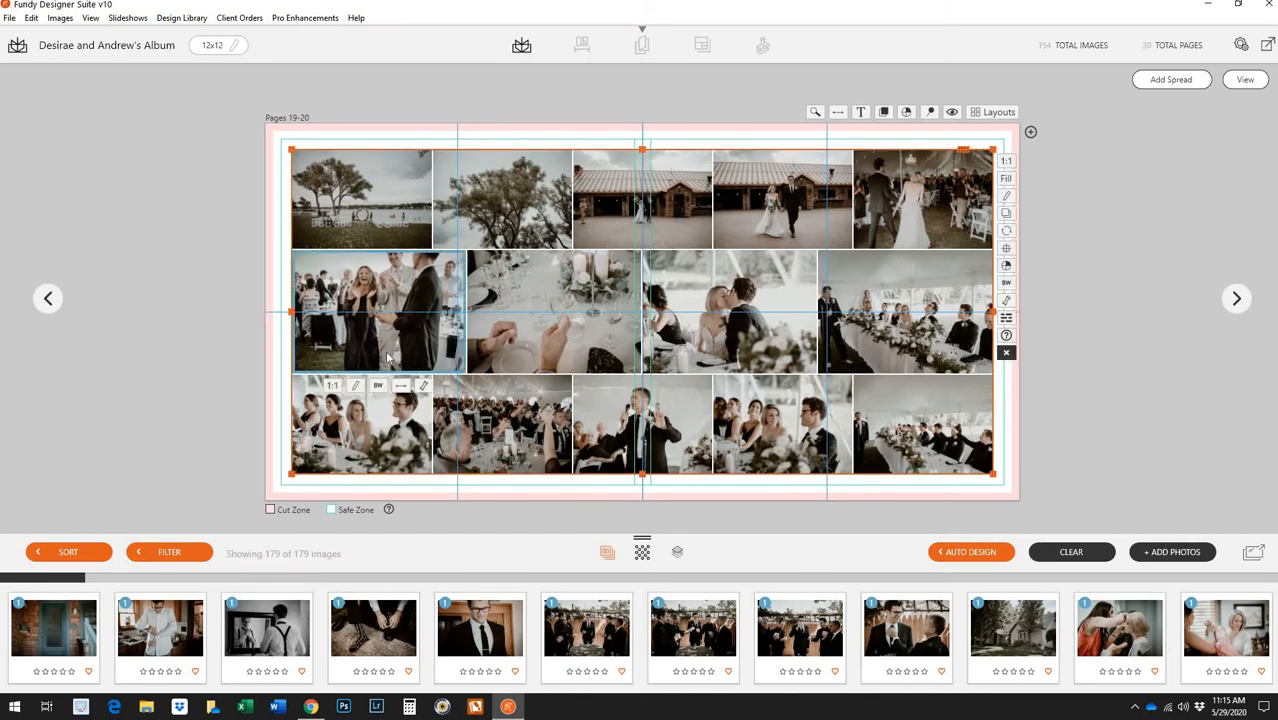
left_click(565, 348)
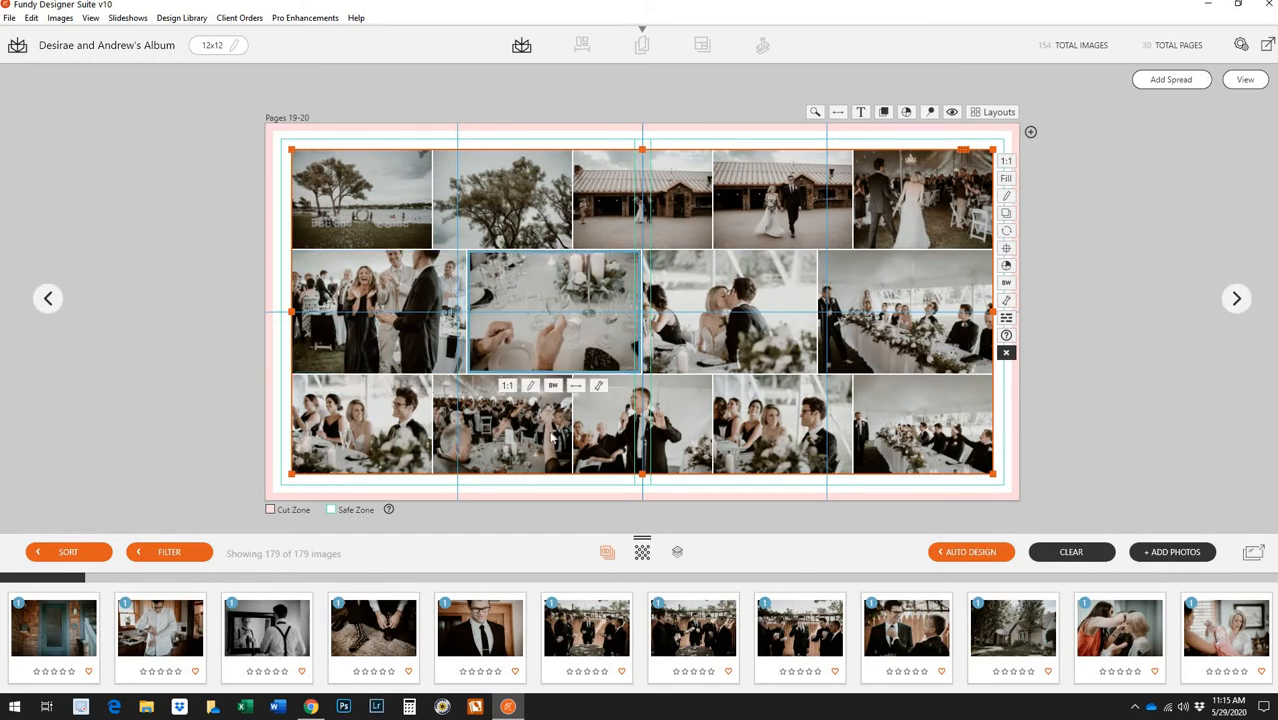
left_click(657, 444)
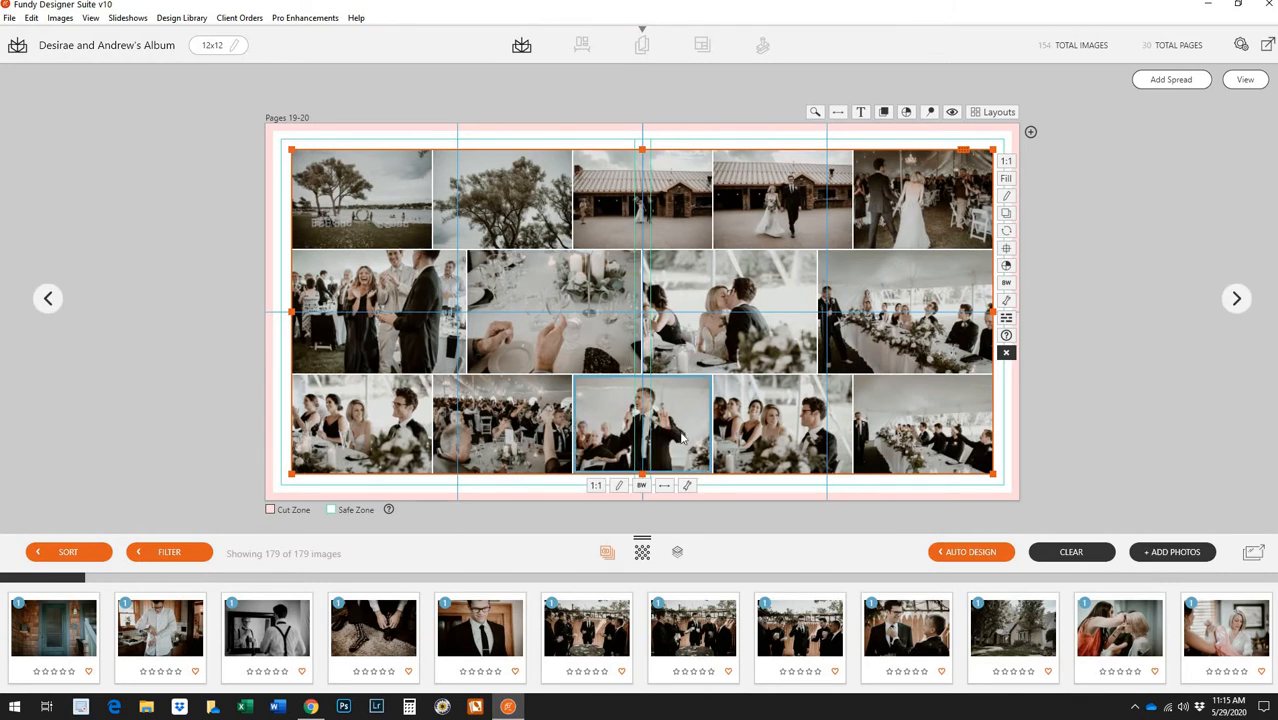
right_click(674, 432)
left_click(710, 439)
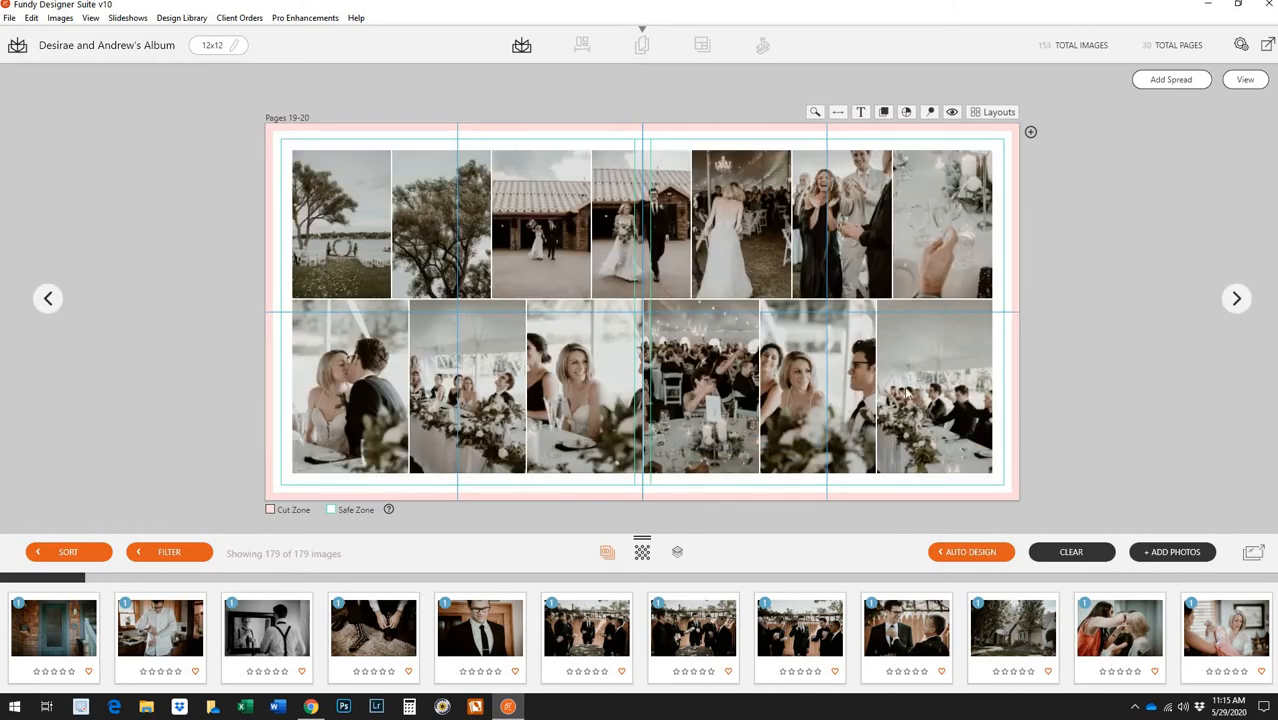
double_click(795, 323)
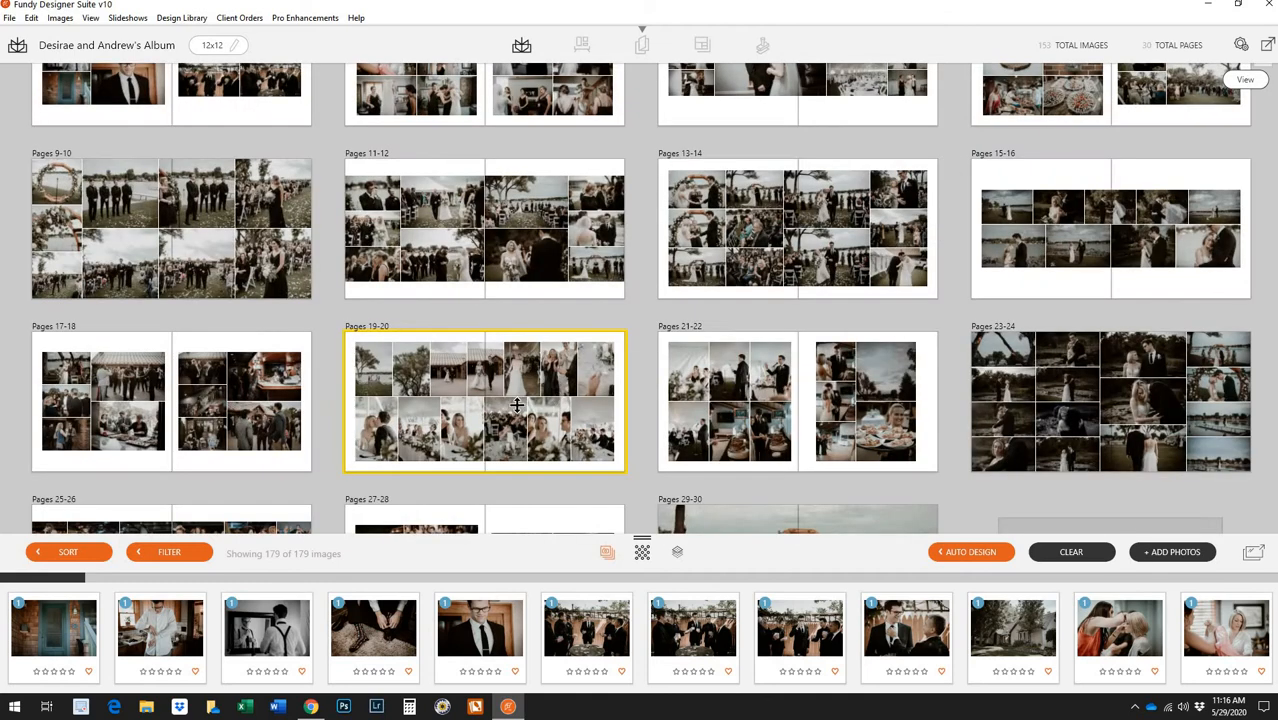
left_click(640, 374)
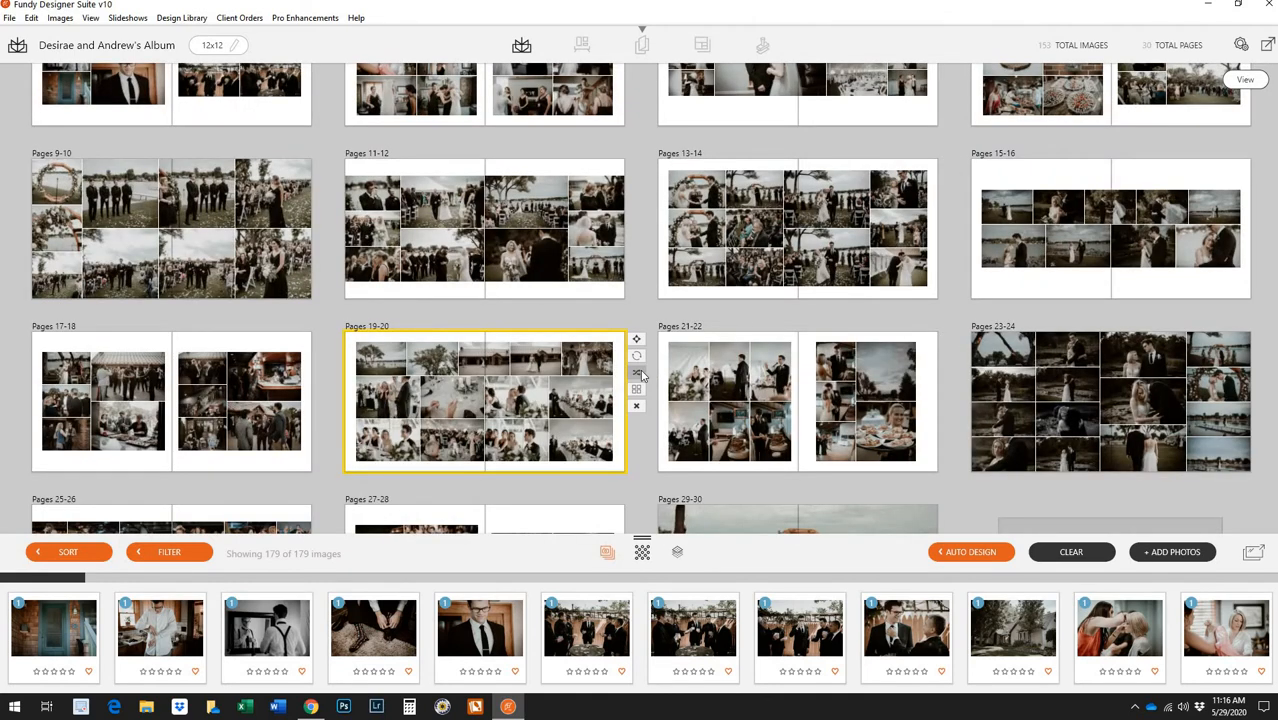
Reopen pages 19-20, remove the top-left tree photo and one more, then return to the overview
double_click(546, 395)
right_click(414, 212)
left_click(414, 212)
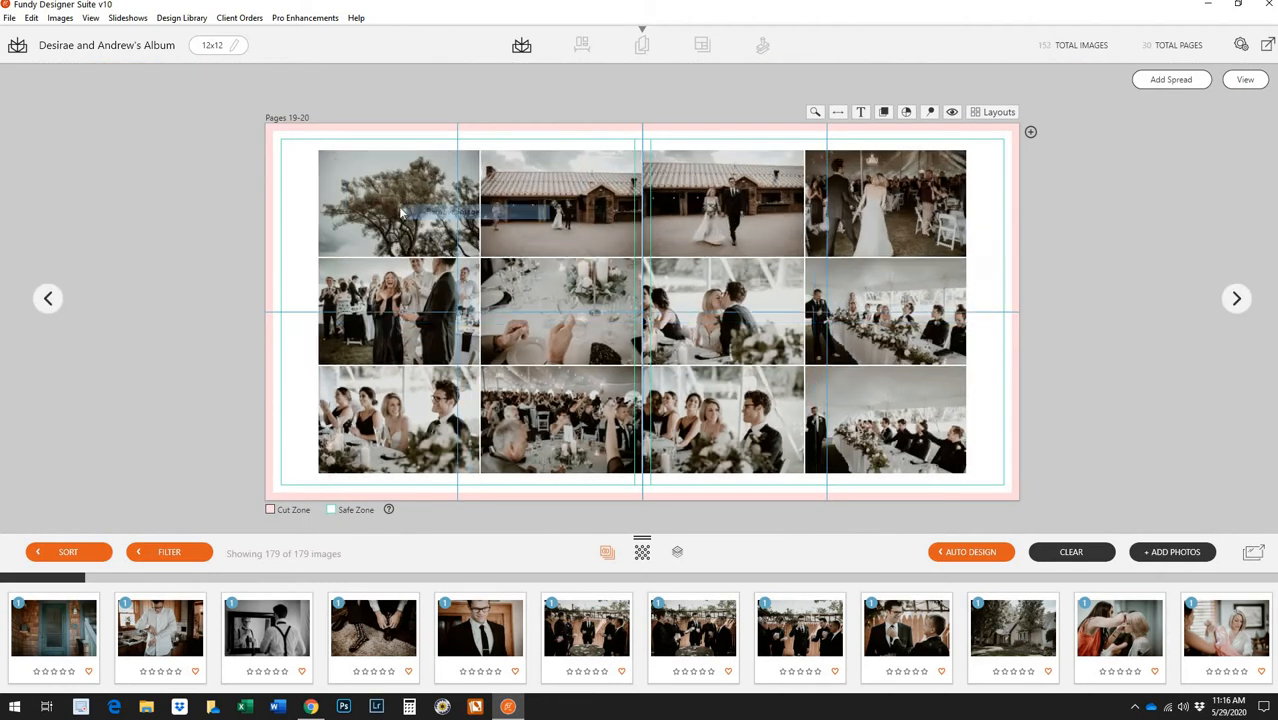
right_click(394, 203)
left_click(420, 211)
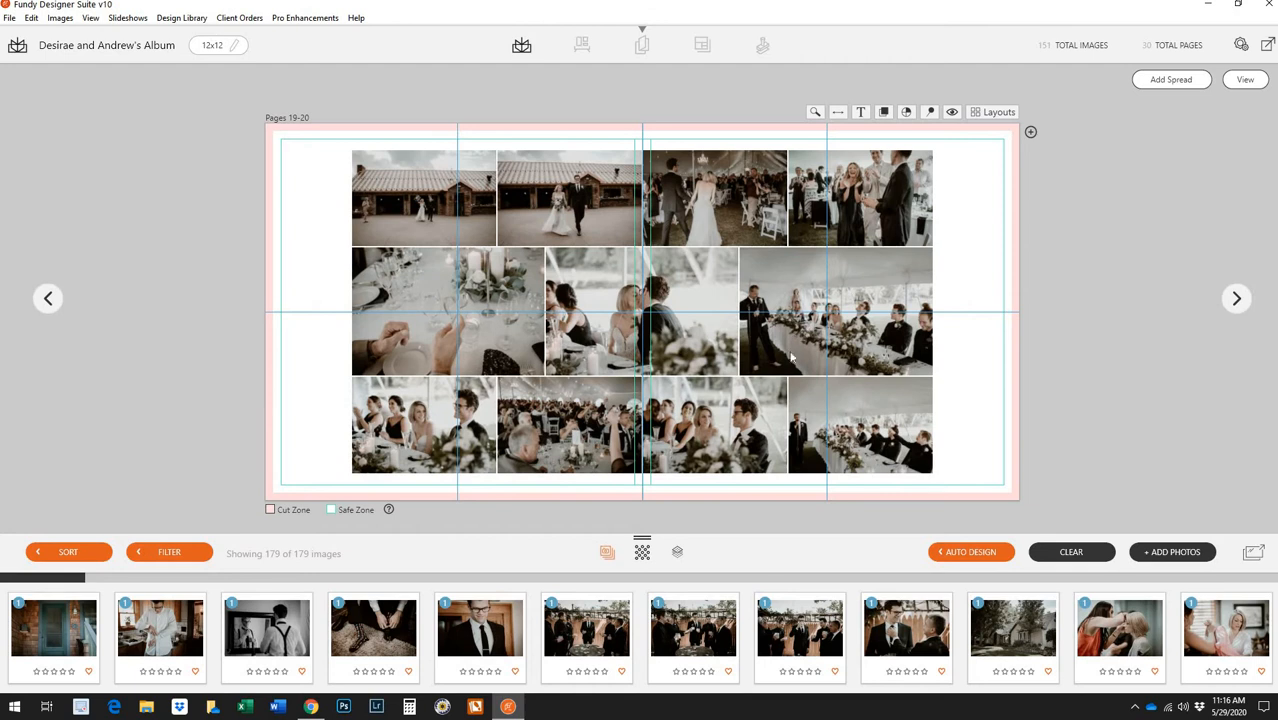
left_click(1245, 79)
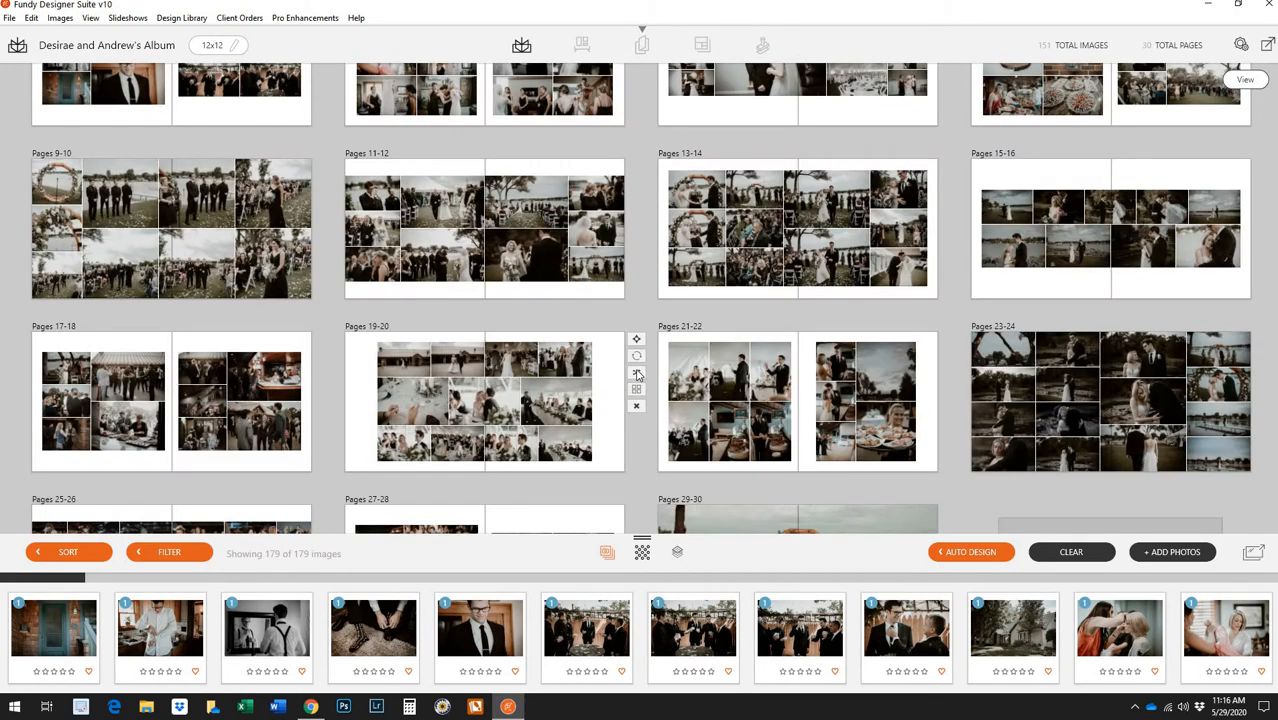
Reshuffle pages 19-20 twice, then move the bottom-right barn photo onto the left page
left_click(637, 374)
left_click(638, 374)
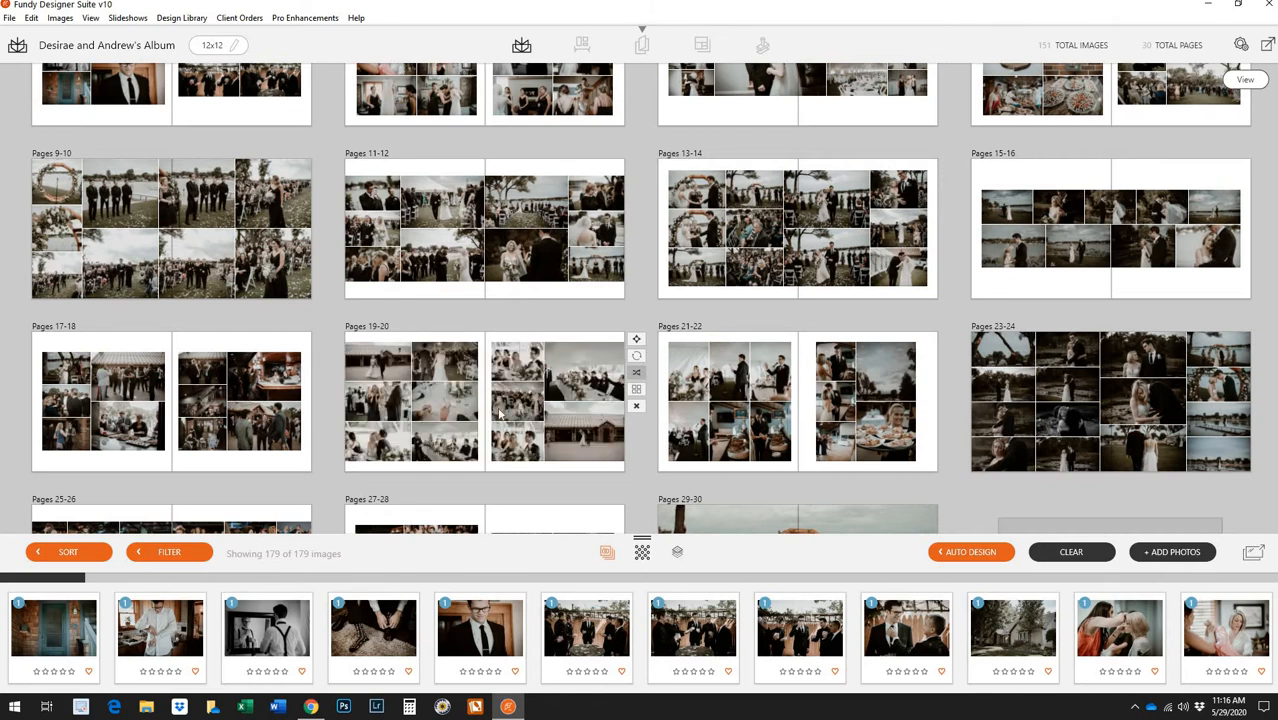
double_click(500, 414)
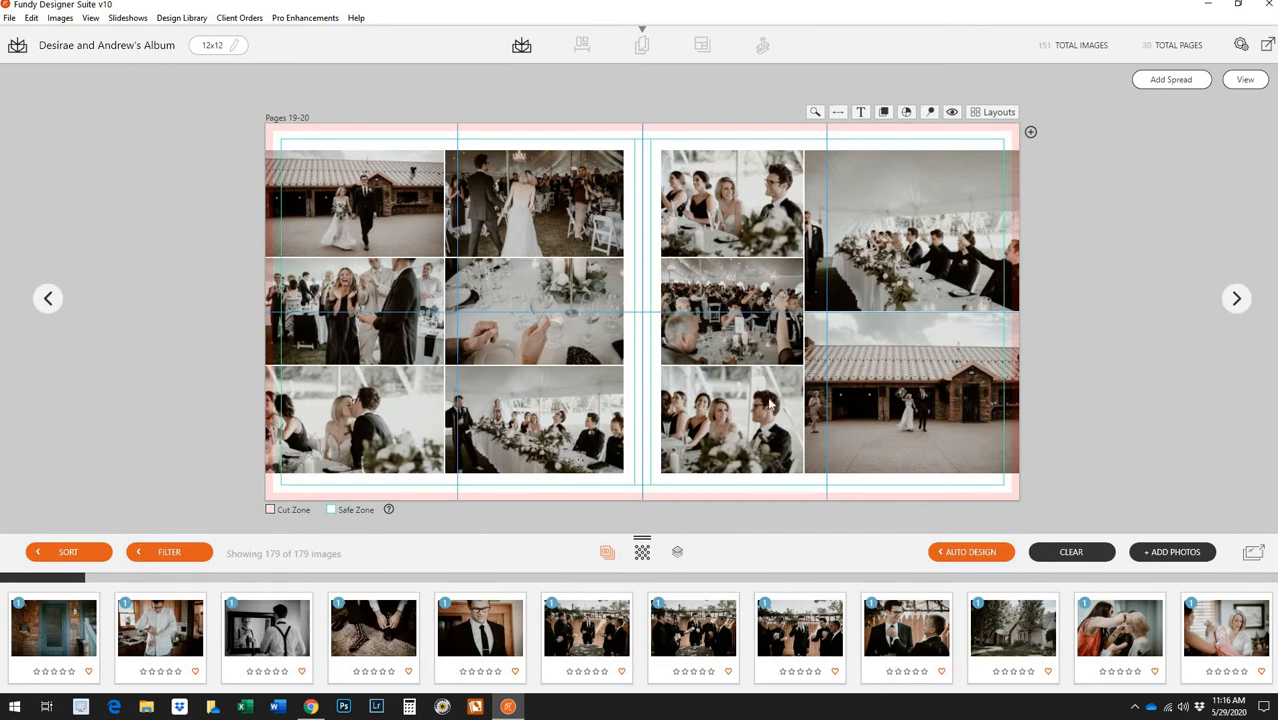
left_click(726, 350)
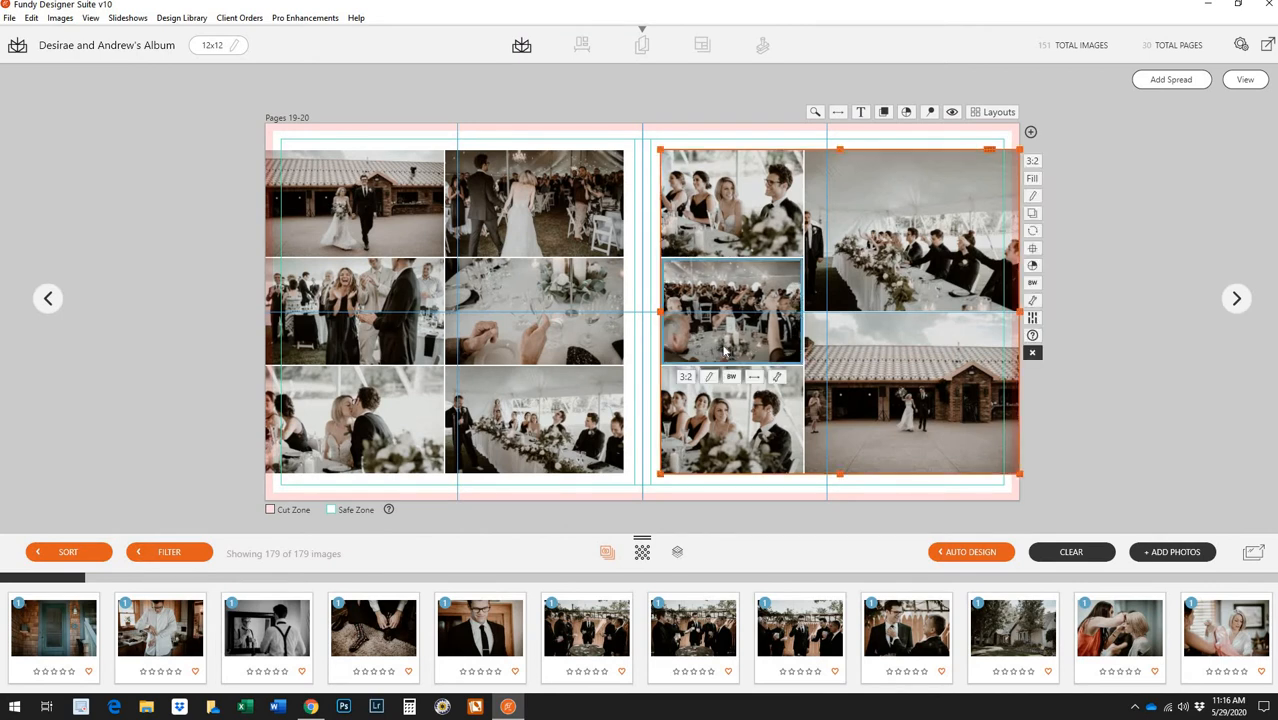
left_click(958, 260)
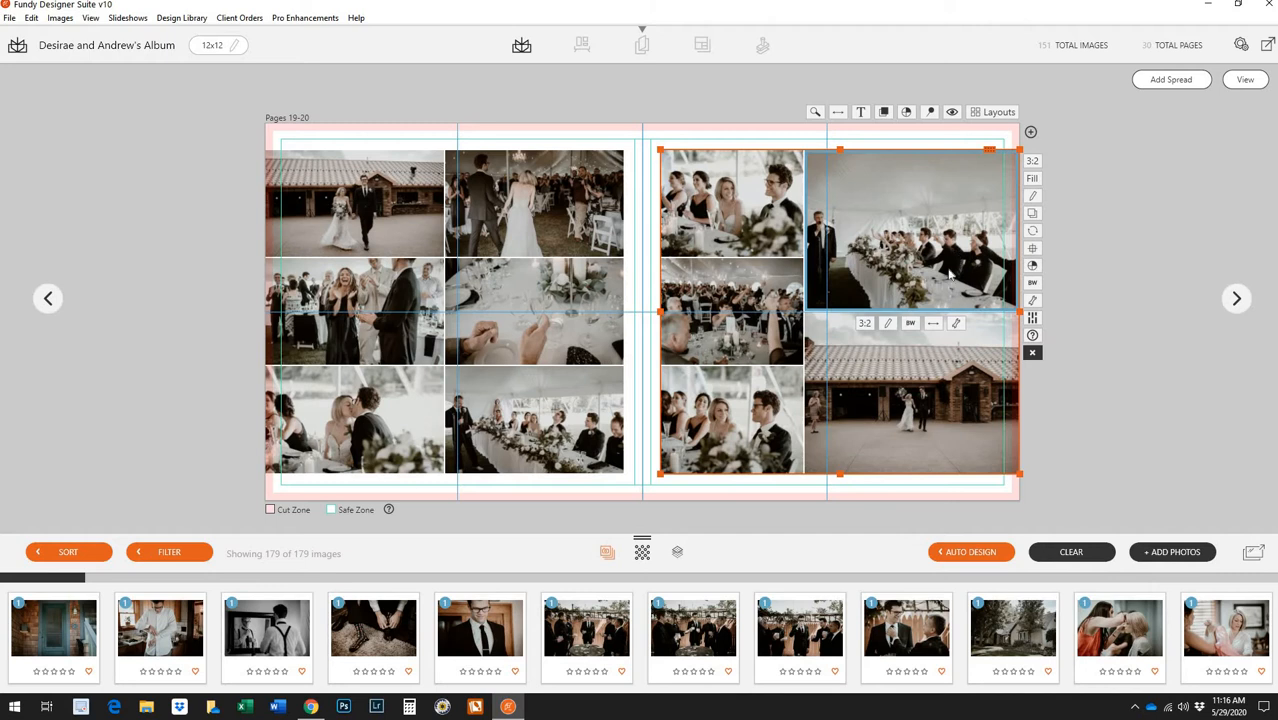
left_click(914, 421)
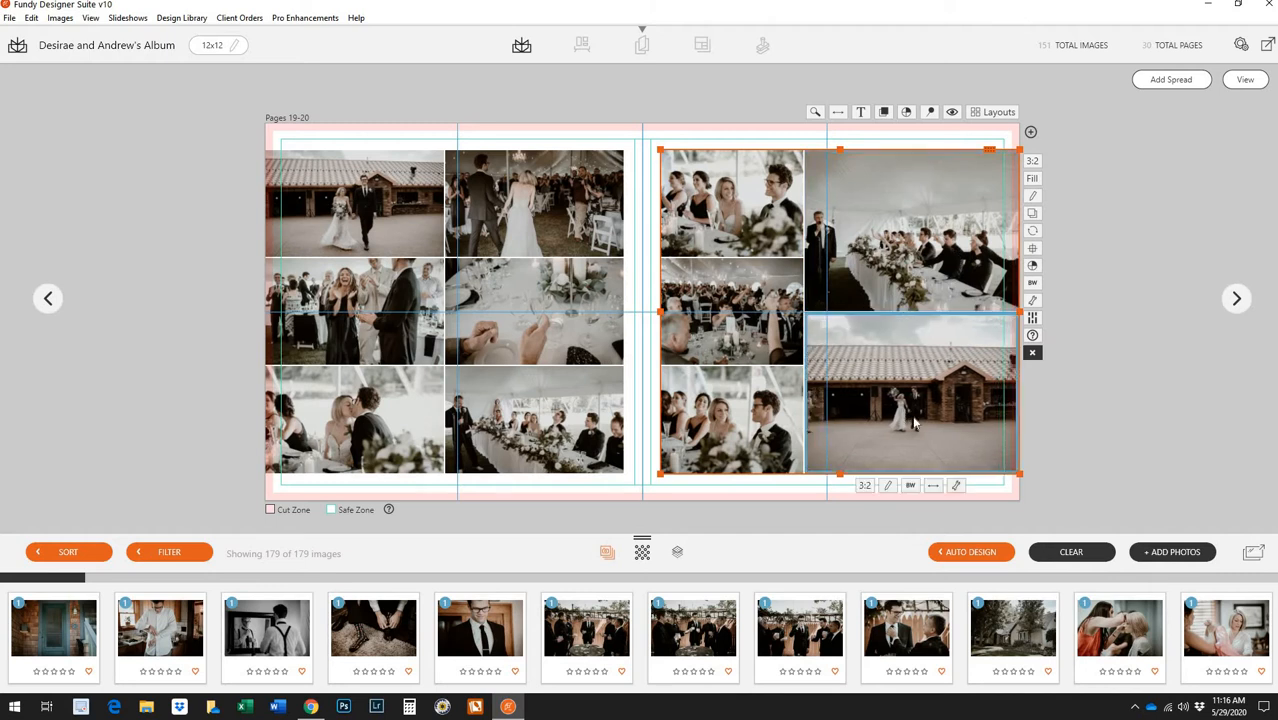
left_click_drag(916, 428, 432, 214)
Swap photos so bride-walking sits mid-left and kissing-couple bottom-left, then return to the overview
left_click_drag(884, 390, 382, 324)
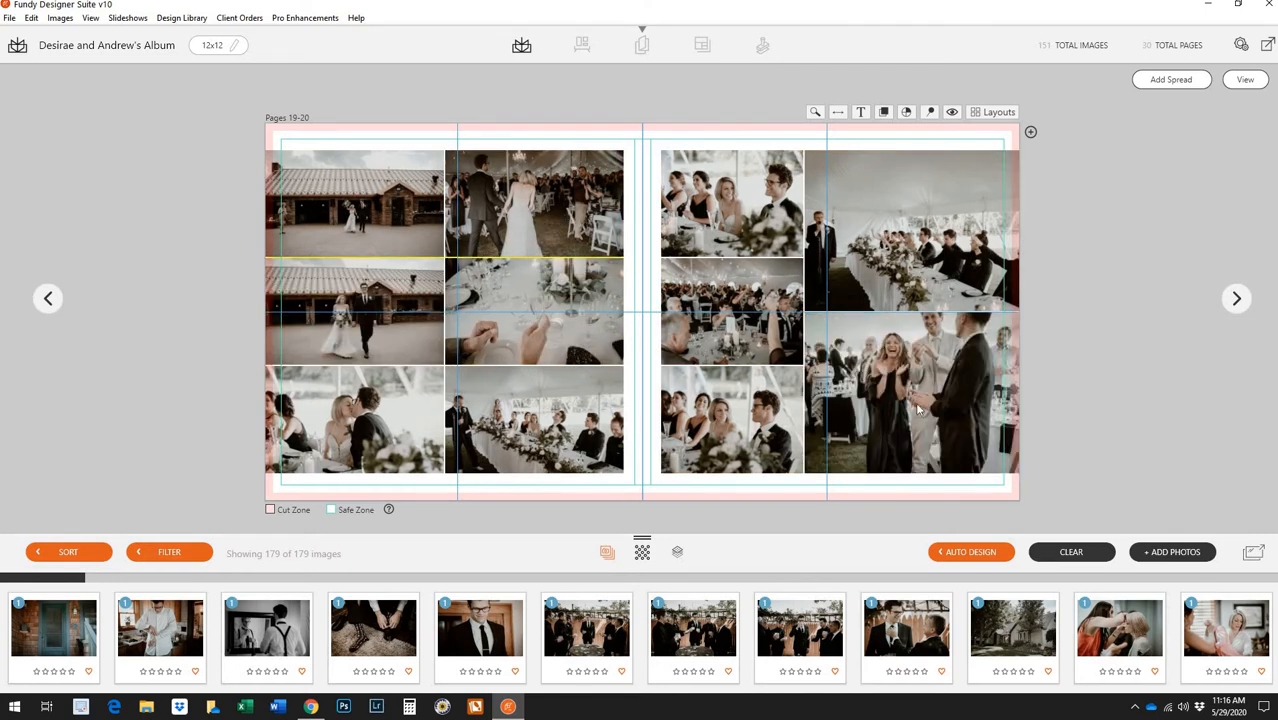
left_click_drag(884, 390, 546, 210)
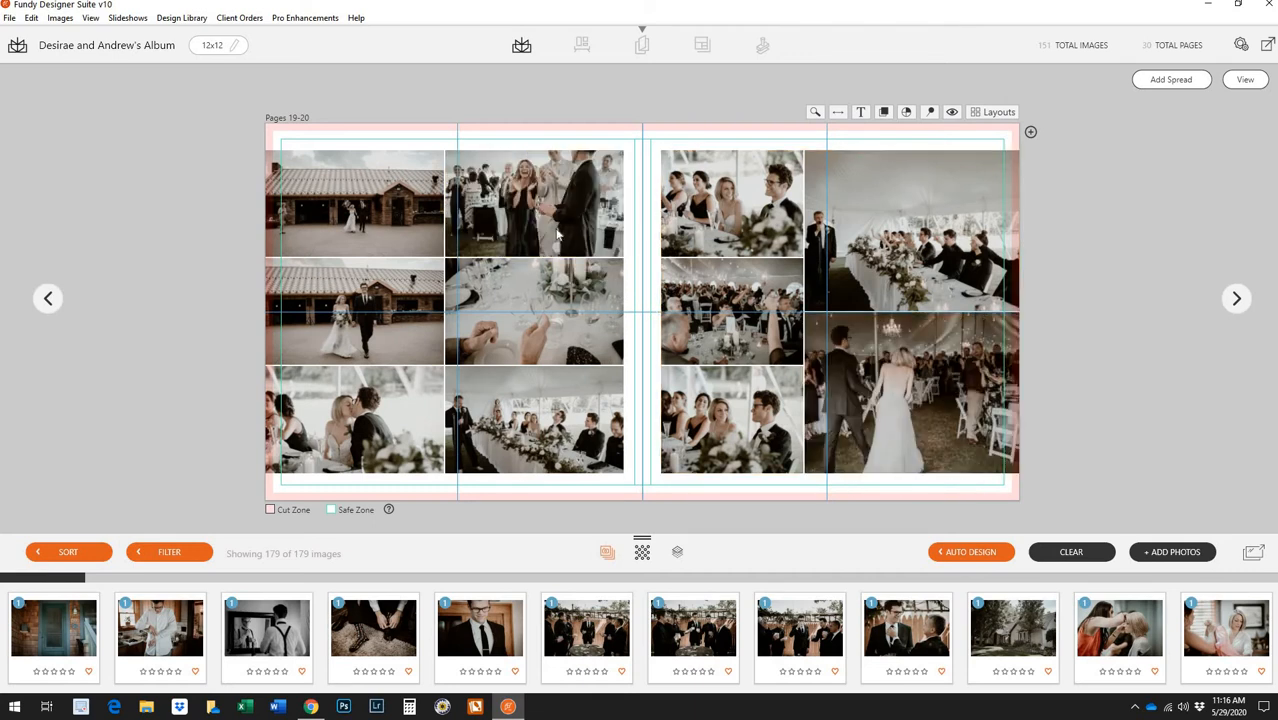
left_click(555, 234)
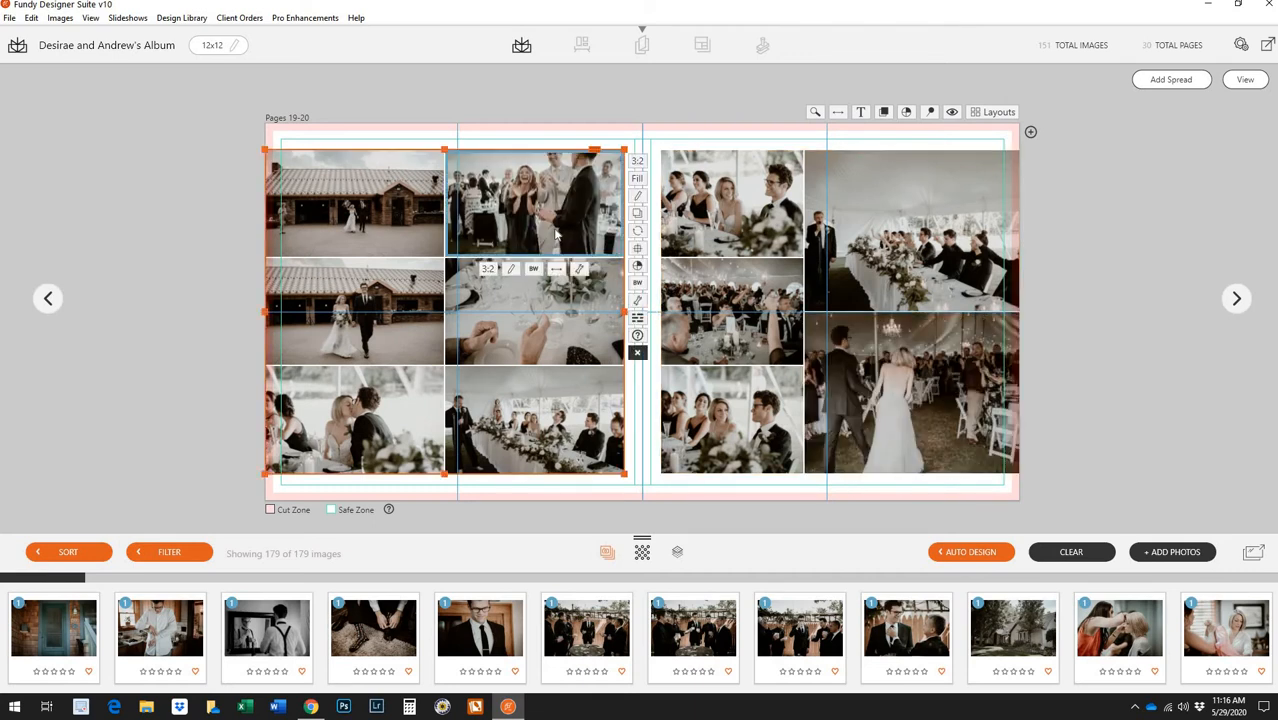
left_click_drag(897, 413, 558, 318)
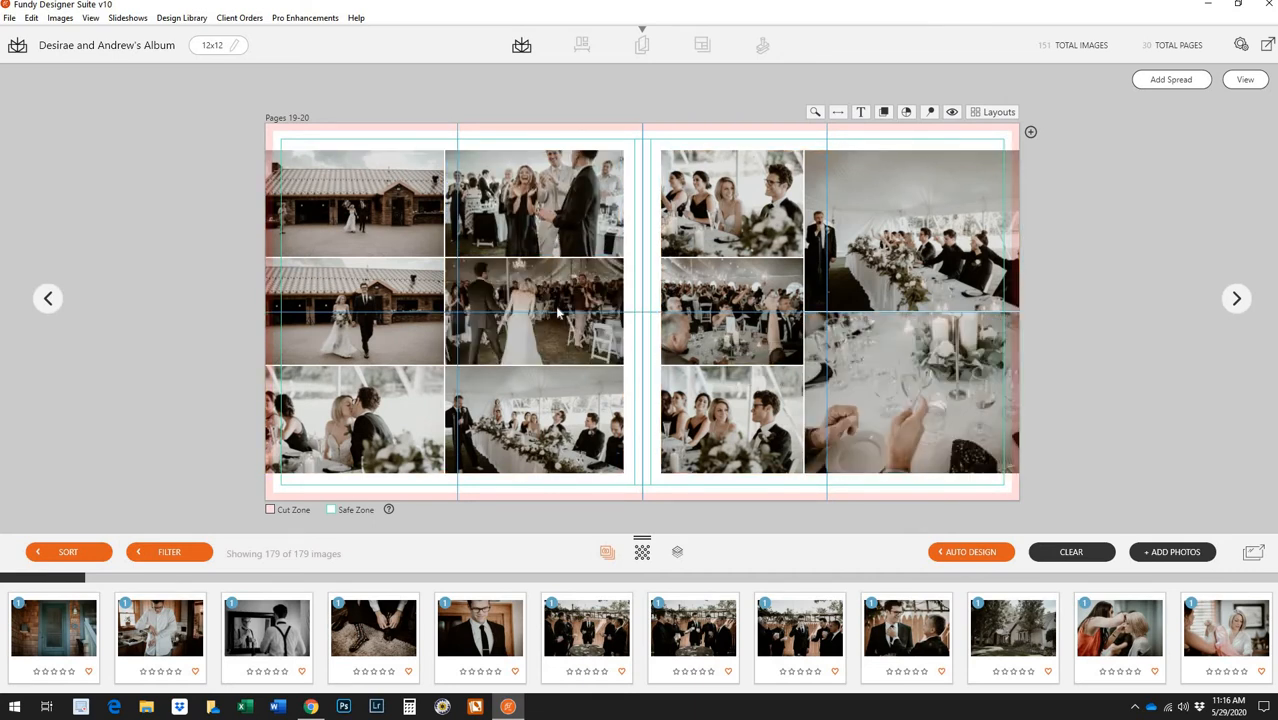
left_click_drag(933, 413, 400, 440)
left_click_drag(826, 424, 553, 437)
left_click(951, 421)
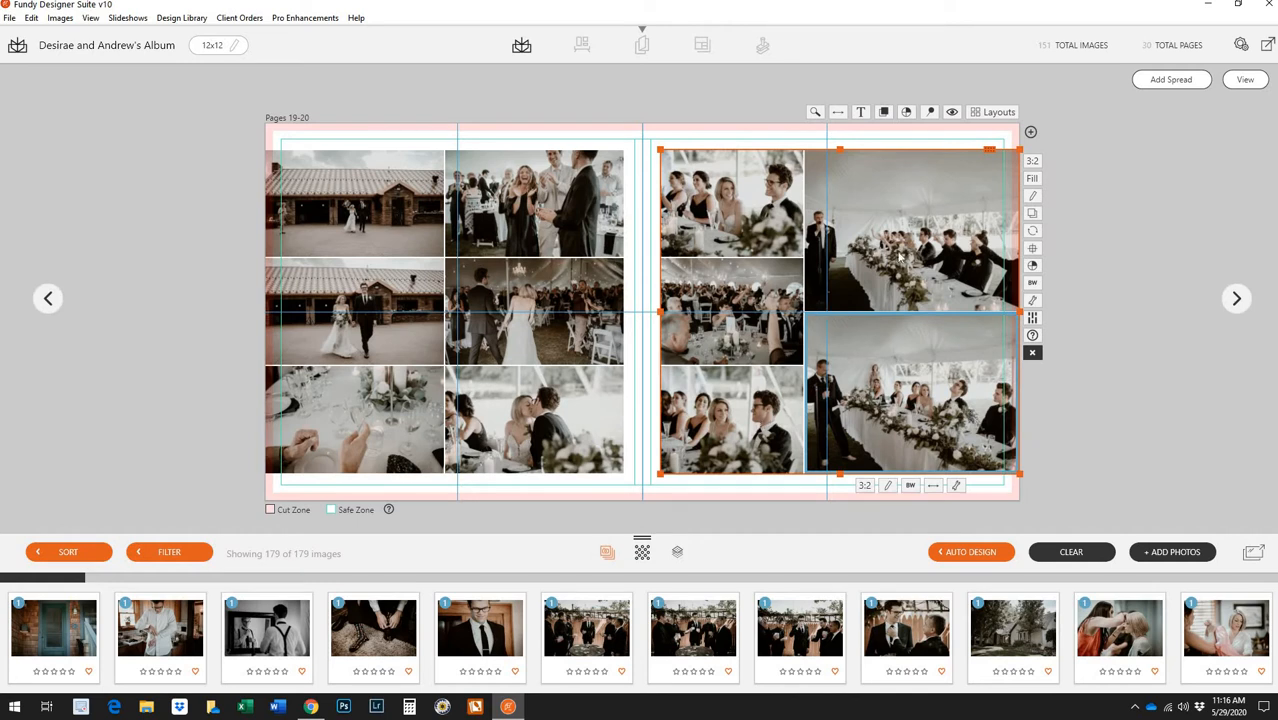
left_click(1247, 80)
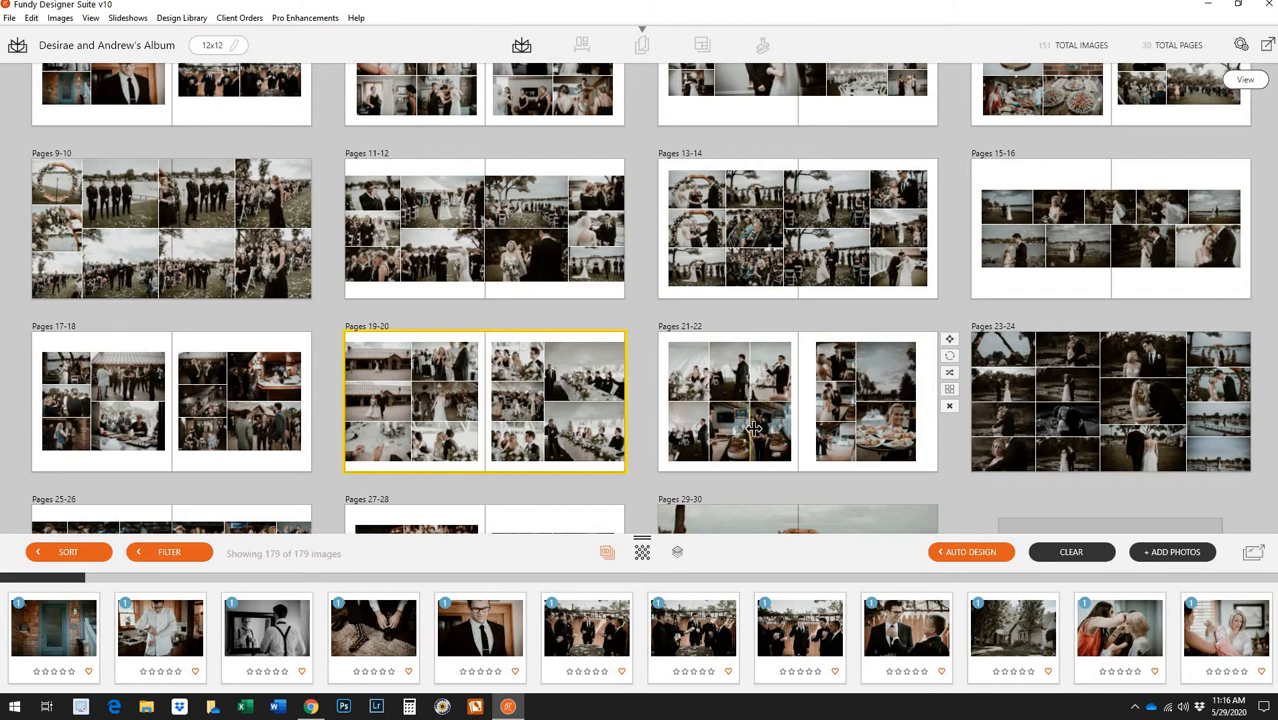
Open pages 21-22 and remove the top-right photo on the left page
double_click(753, 427)
left_click(307, 257)
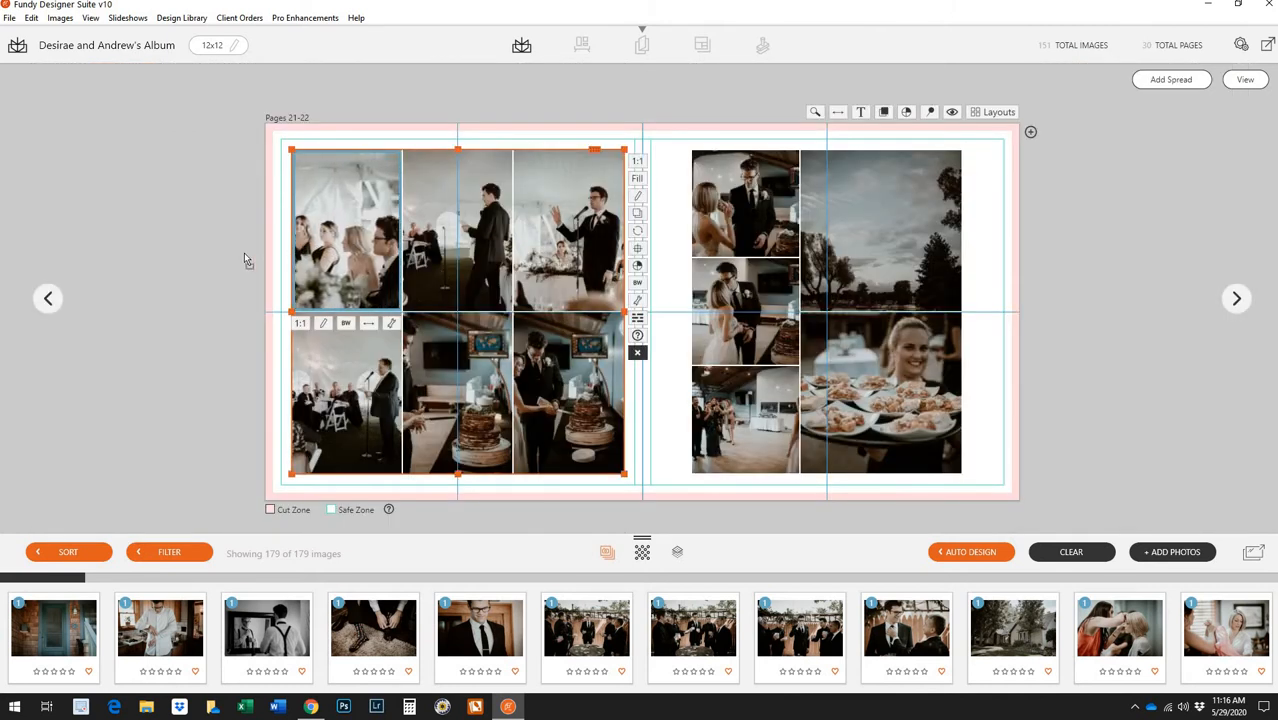
left_click_drag(244, 253, 243, 253)
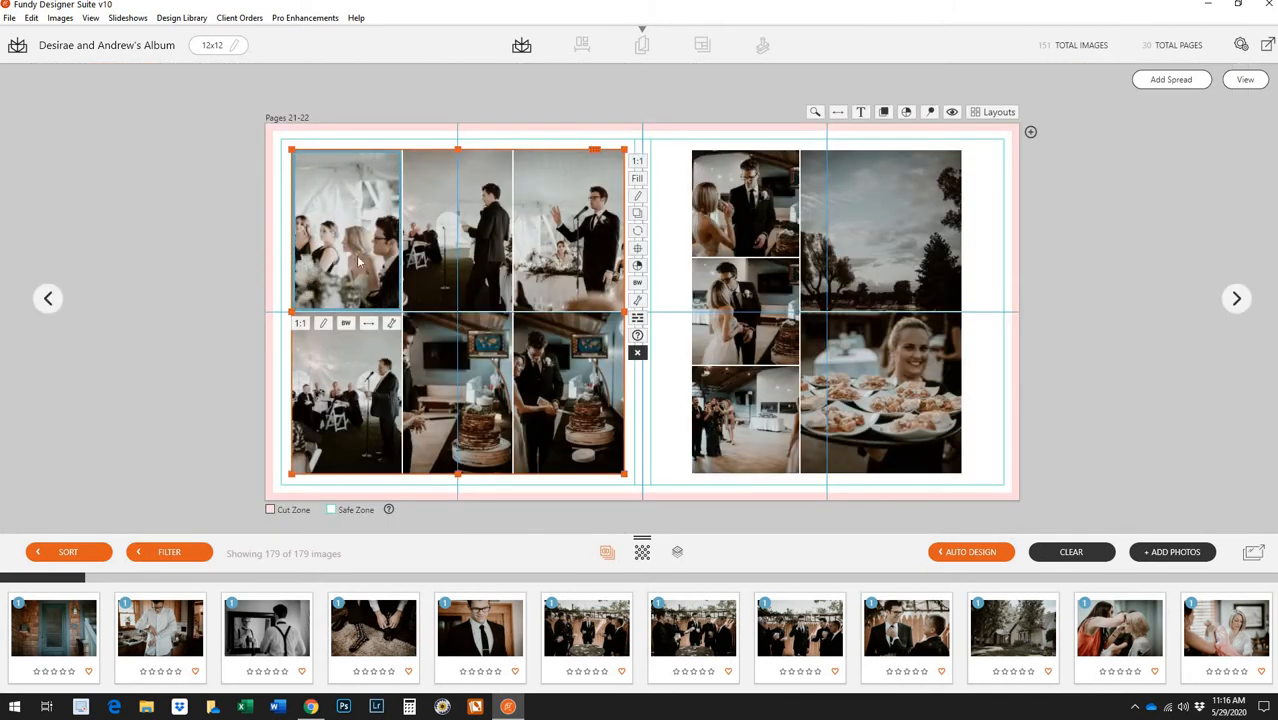
left_click(422, 258)
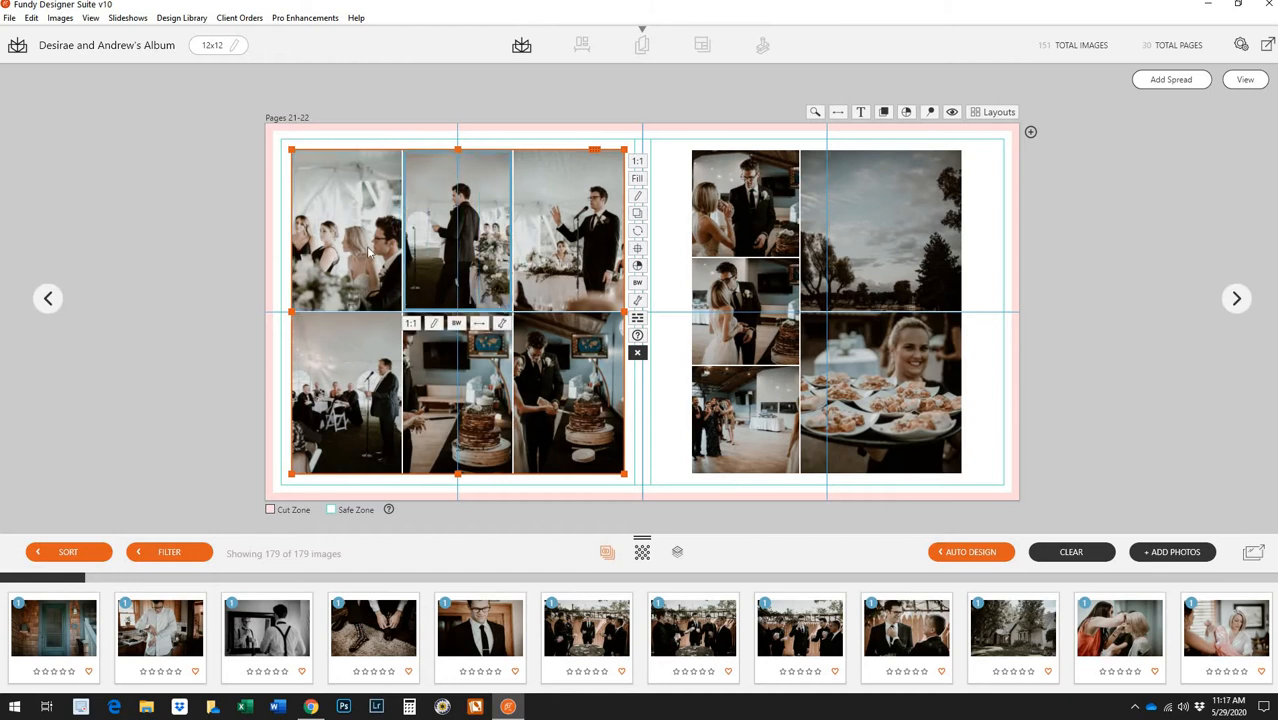
left_click(543, 250)
right_click(564, 245)
left_click(586, 251)
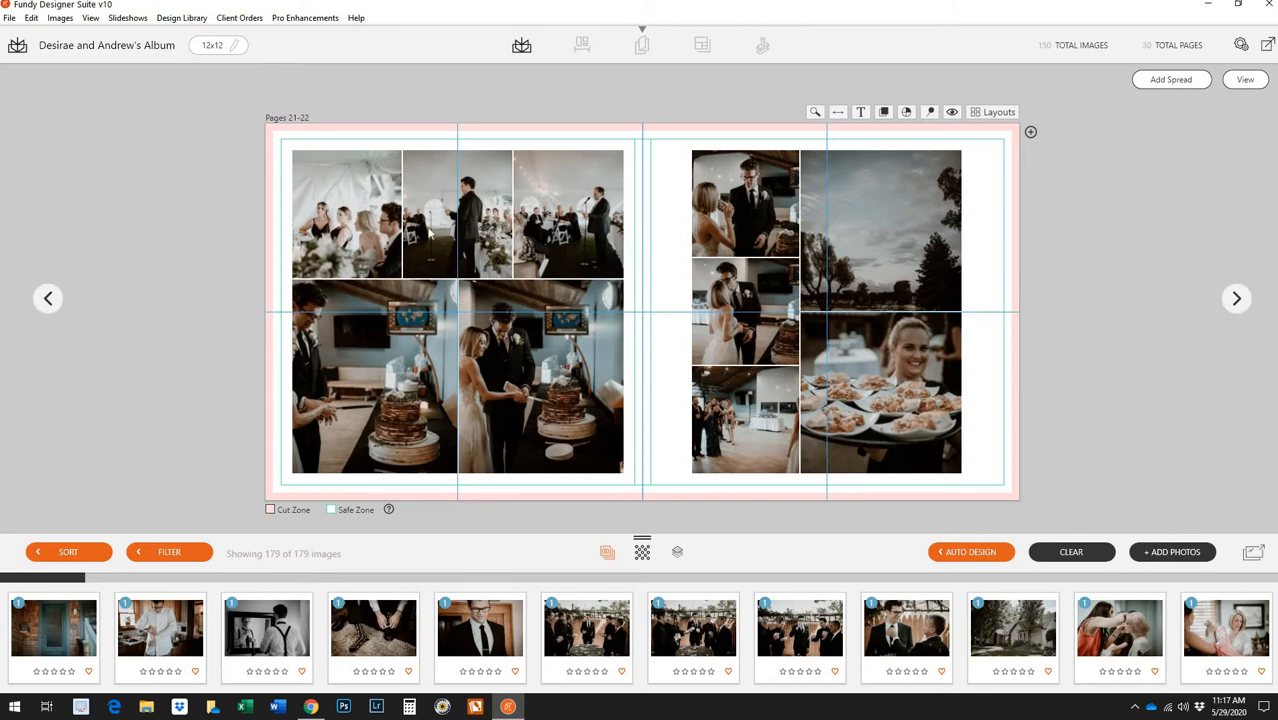
Swap the left page's top-row photos and reframe the cake photos to show the bride
left_click_drag(342, 229, 476, 229)
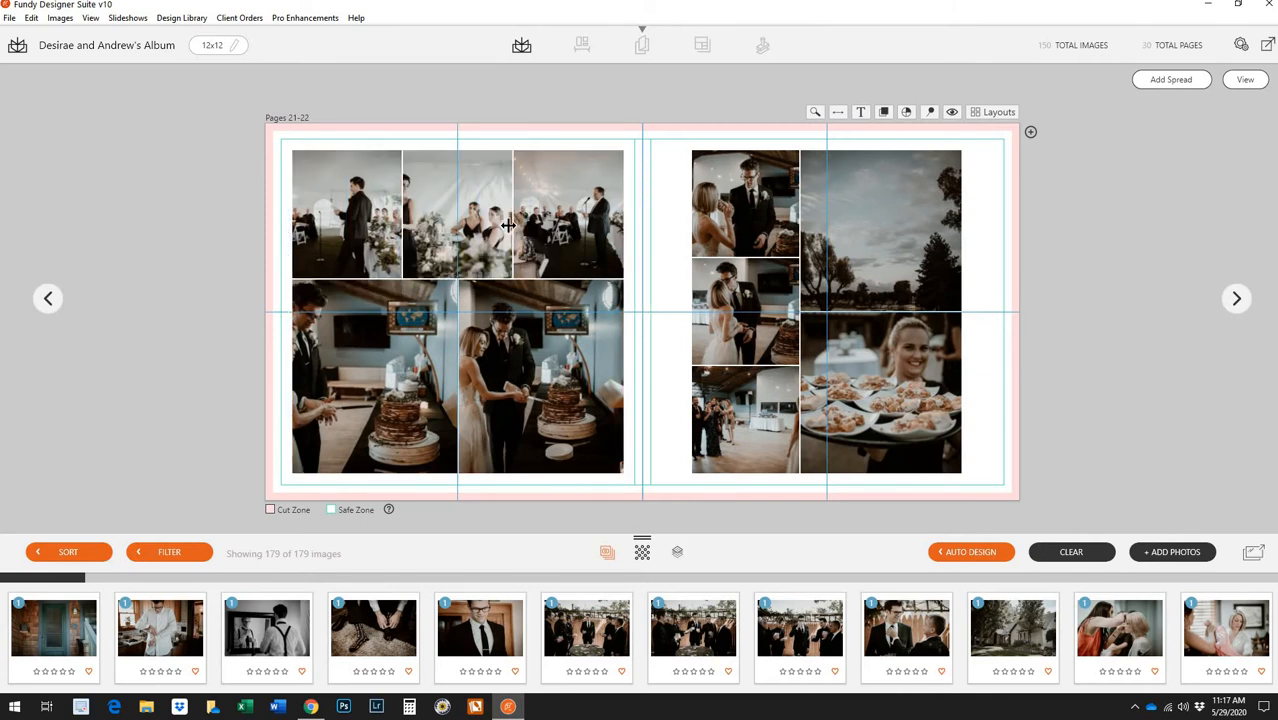
left_click_drag(564, 231, 574, 232)
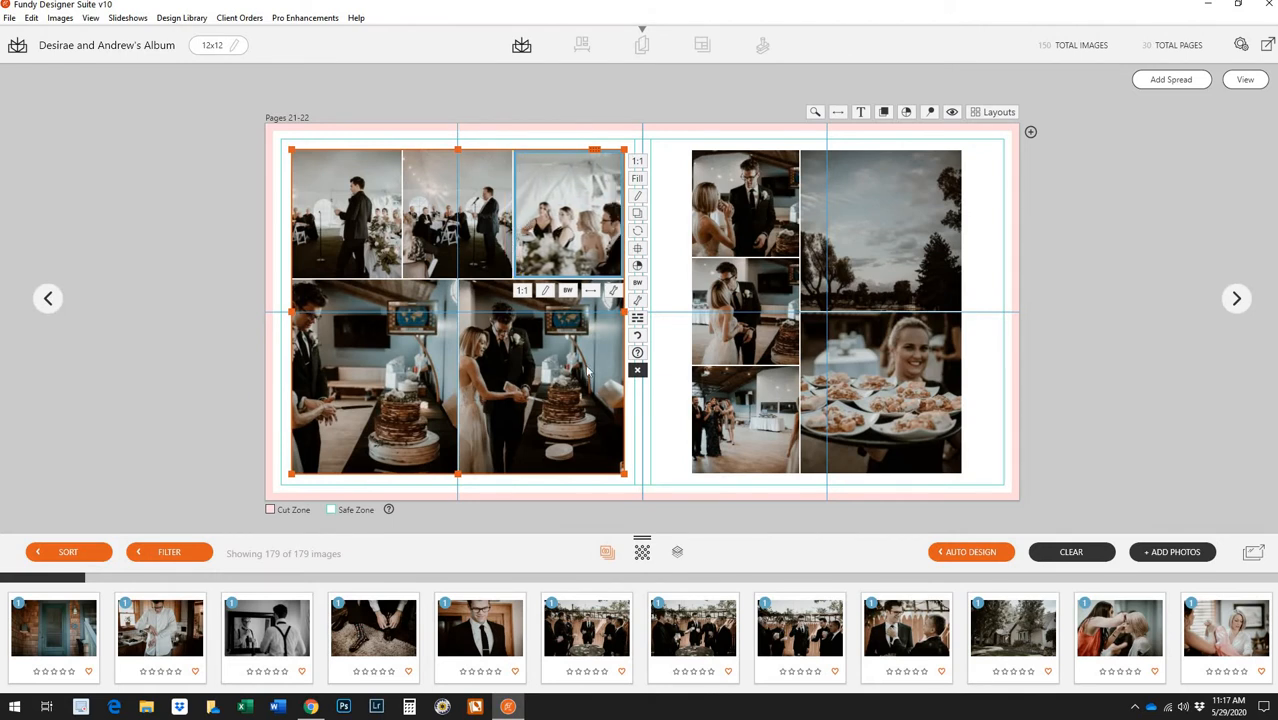
left_click_drag(366, 374, 395, 375)
left_click_drag(578, 375, 592, 376)
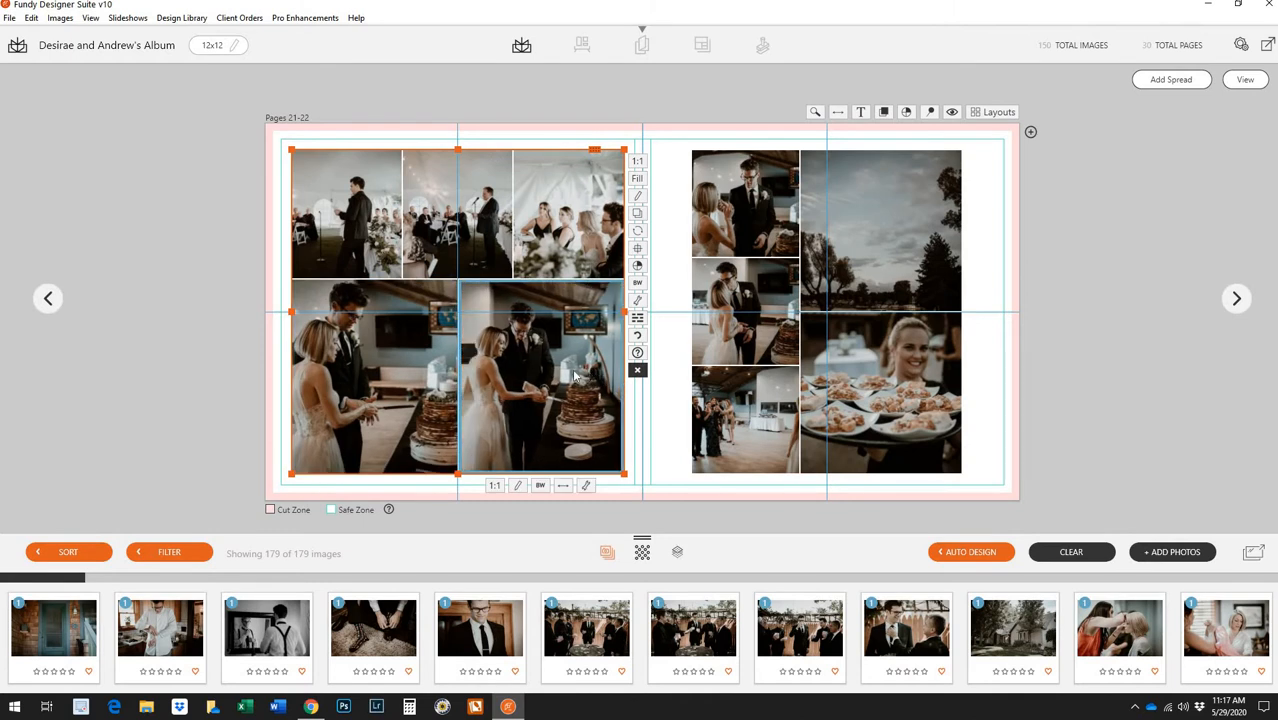
left_click(758, 238)
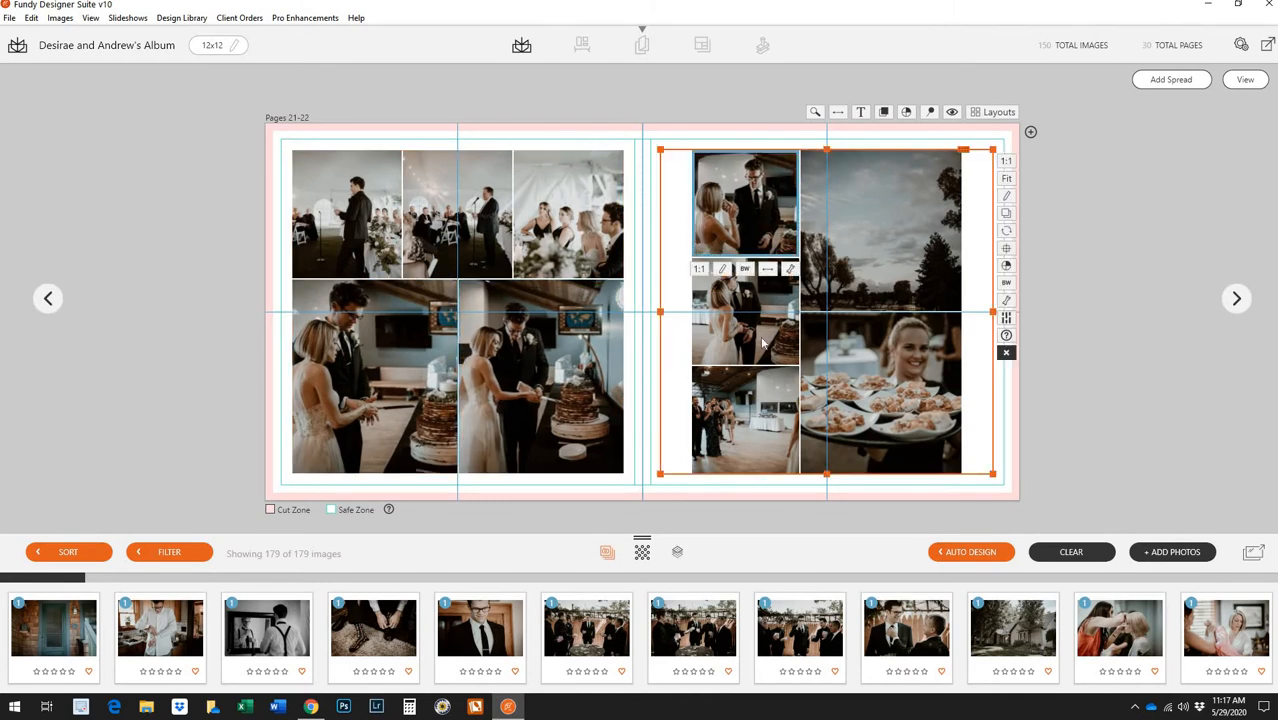
left_click_drag(701, 405, 682, 406)
Remove the right page's bottom-left photo and the food platter photo, then return to the overview
right_click(744, 406)
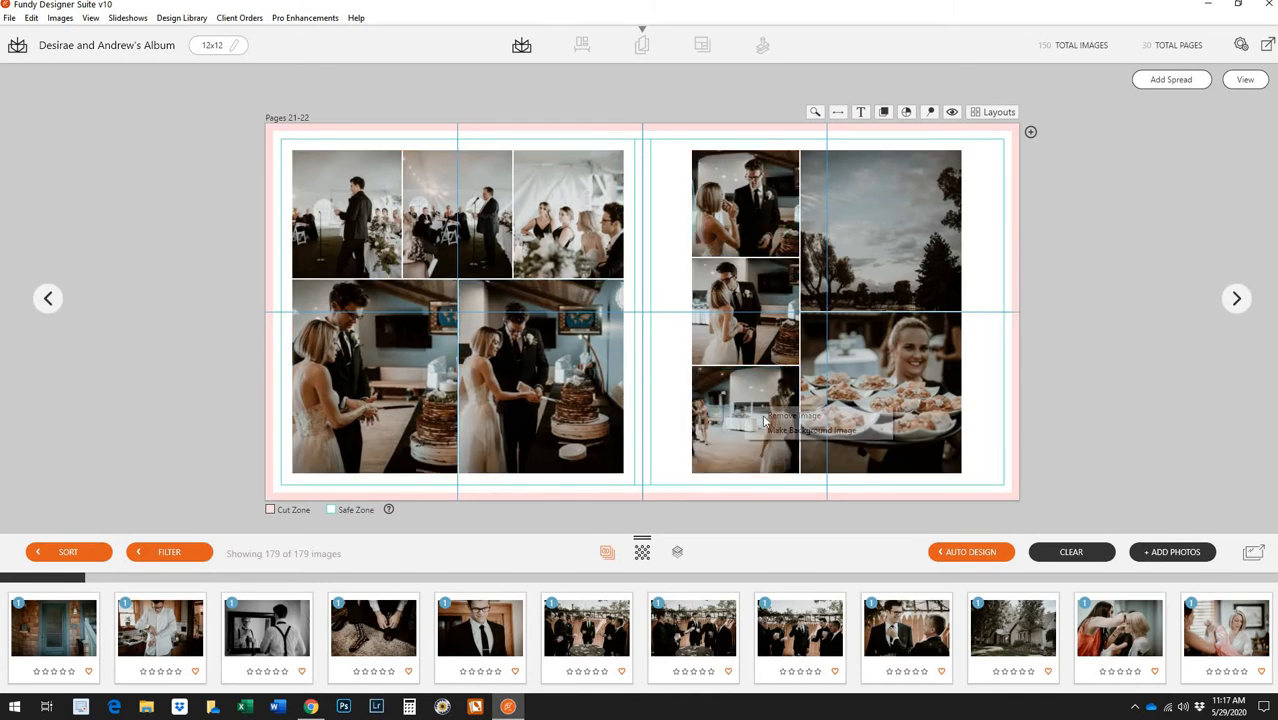
left_click(818, 415)
right_click(919, 406)
left_click(1058, 410)
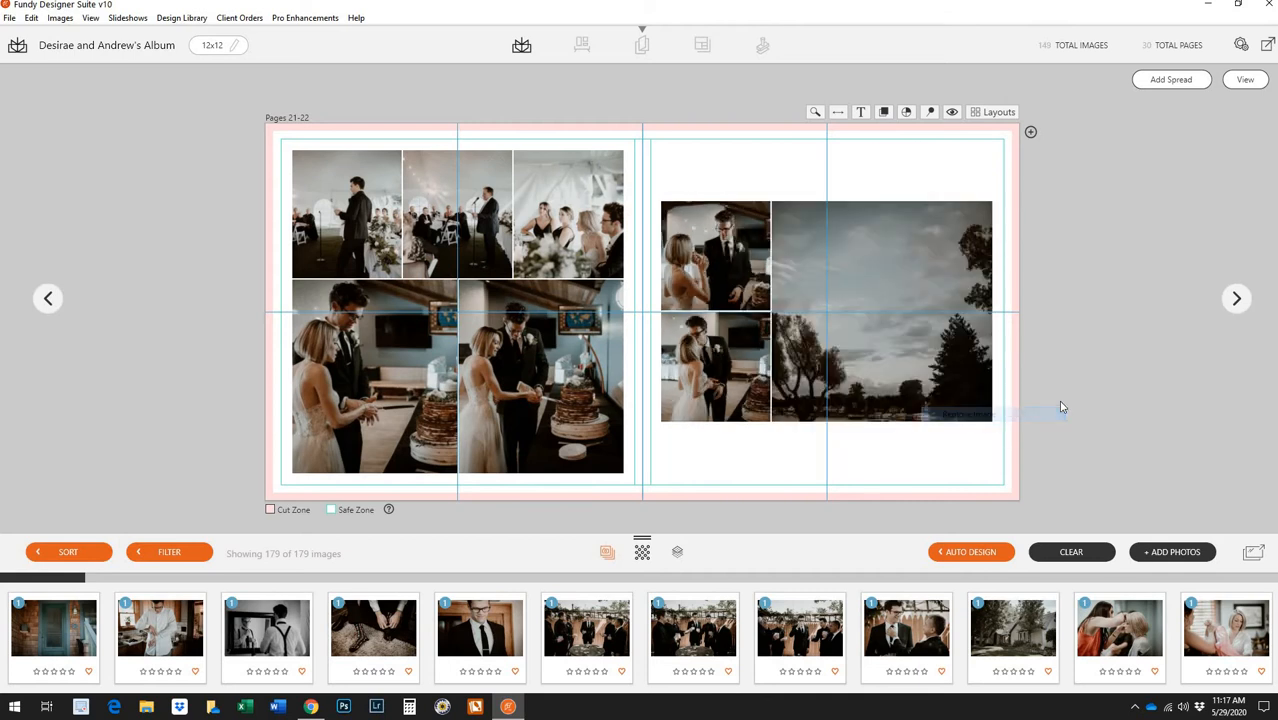
left_click(1245, 79)
double_click(1058, 390)
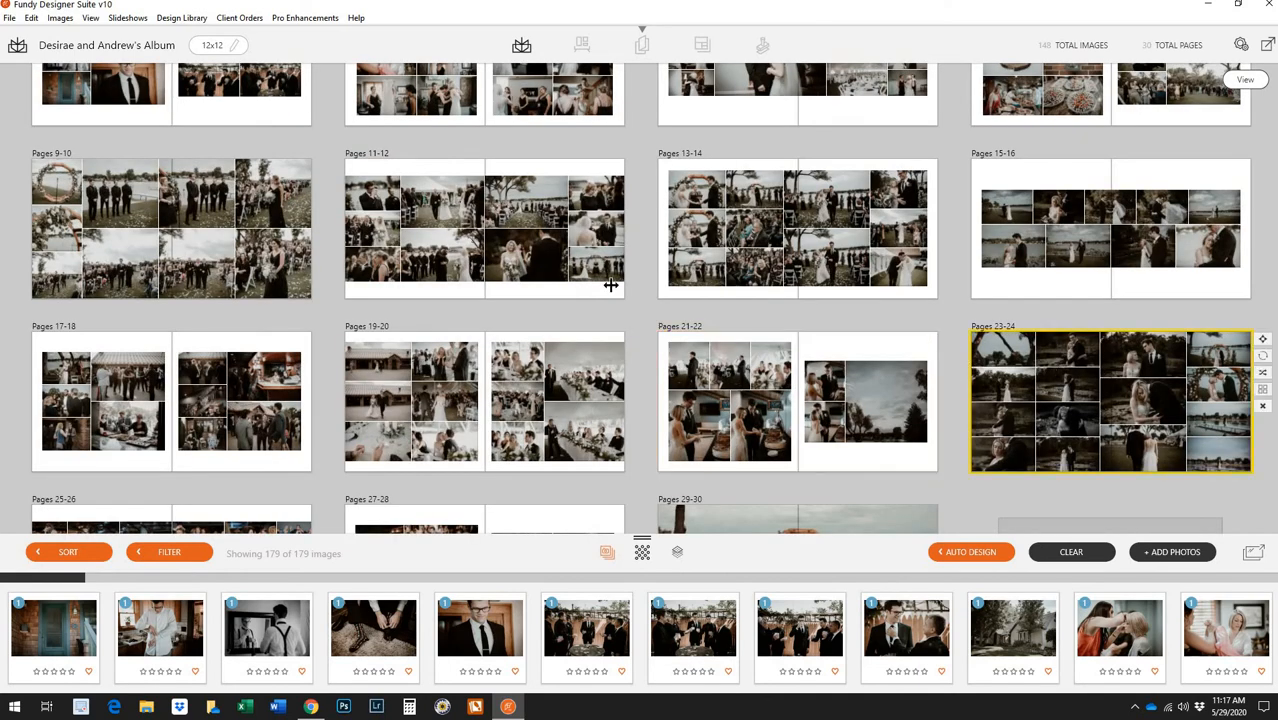
Remove the top-left, dock, hugging-couple and bottom-middle photos from pages 23-24
right_click(400, 195)
left_click(420, 190)
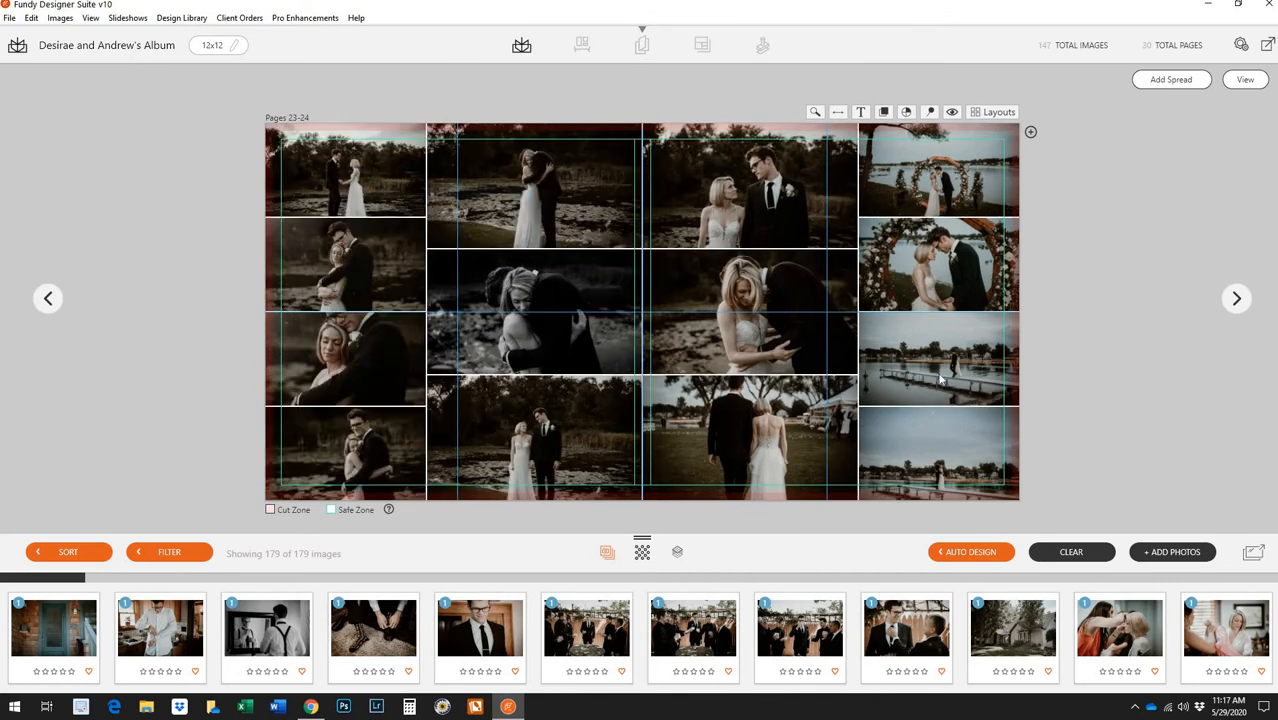
right_click(940, 378)
left_click(948, 384)
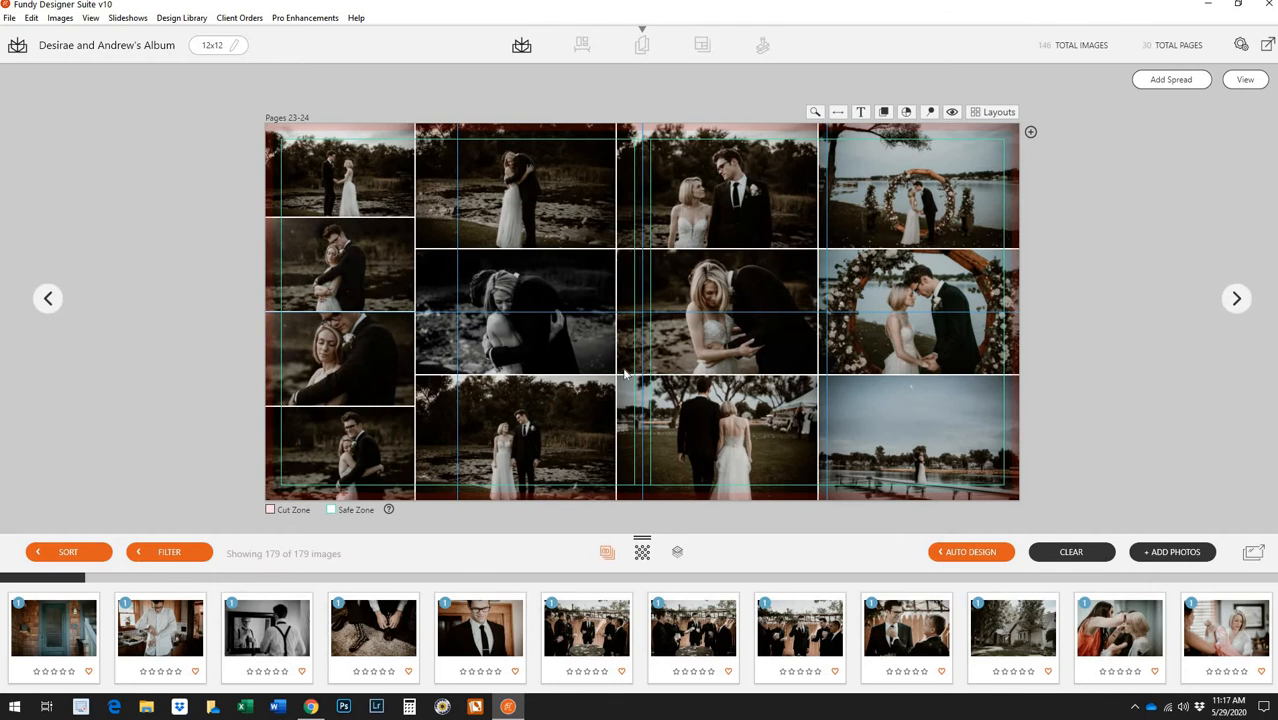
right_click(538, 352)
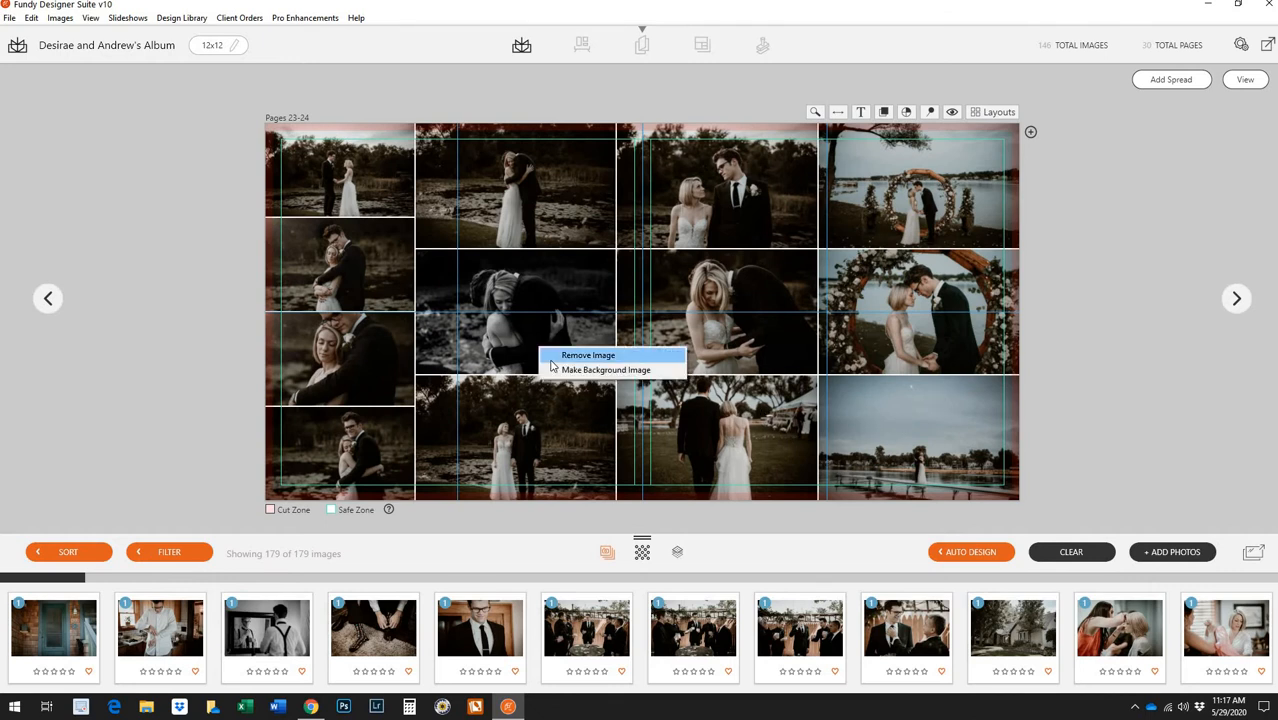
left_click(558, 354)
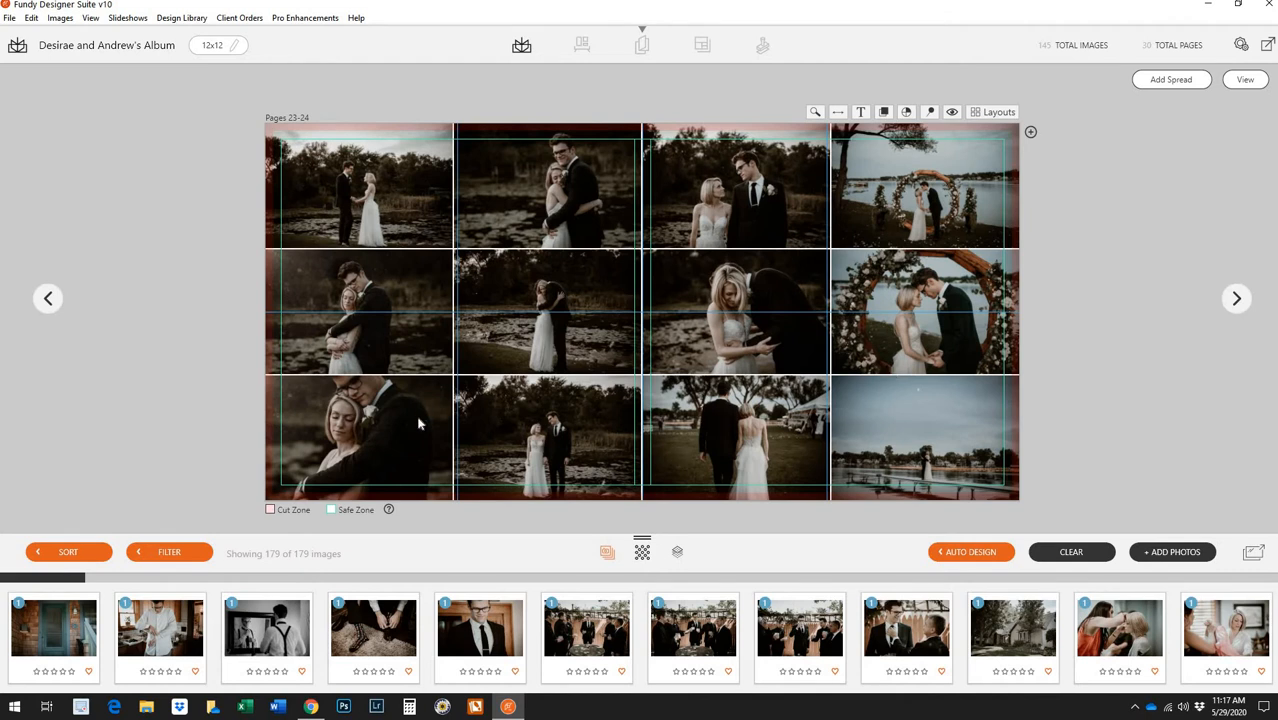
right_click(558, 428)
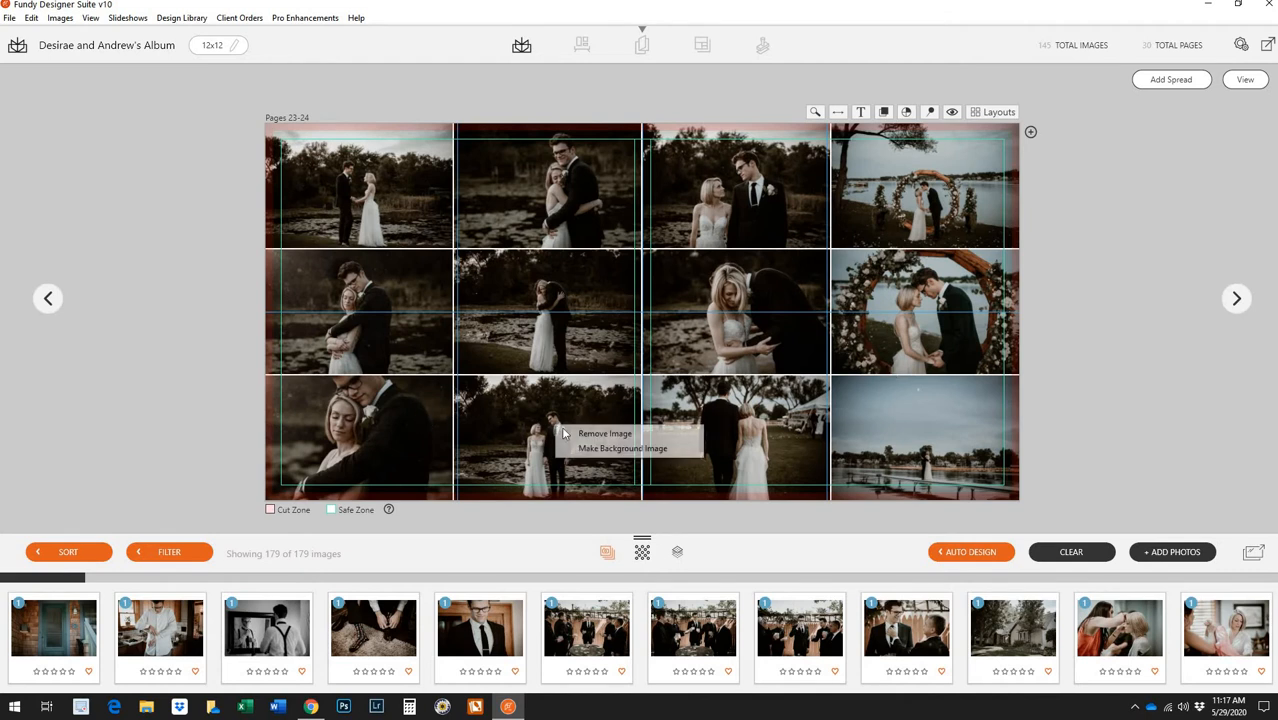
left_click(608, 431)
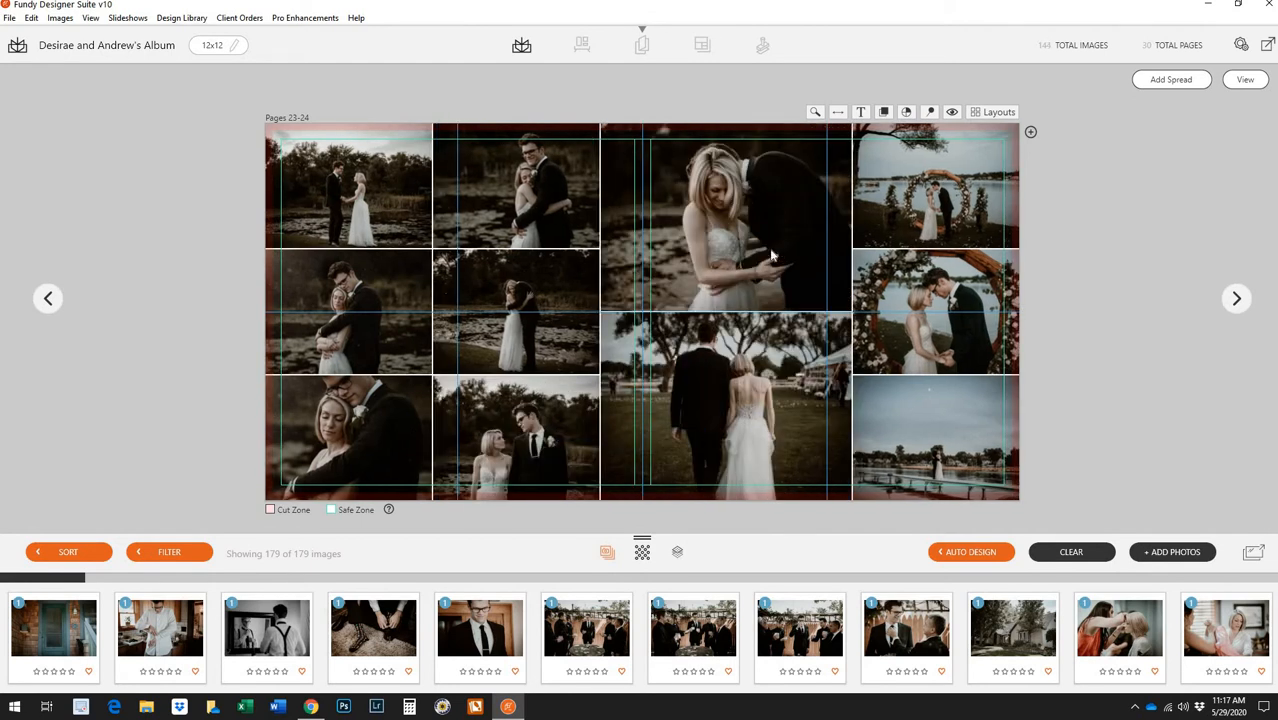
Remove the lower-middle, top-left and a middle-row photo, leaving eight, then return to the overview
right_click(757, 372)
left_click(795, 375)
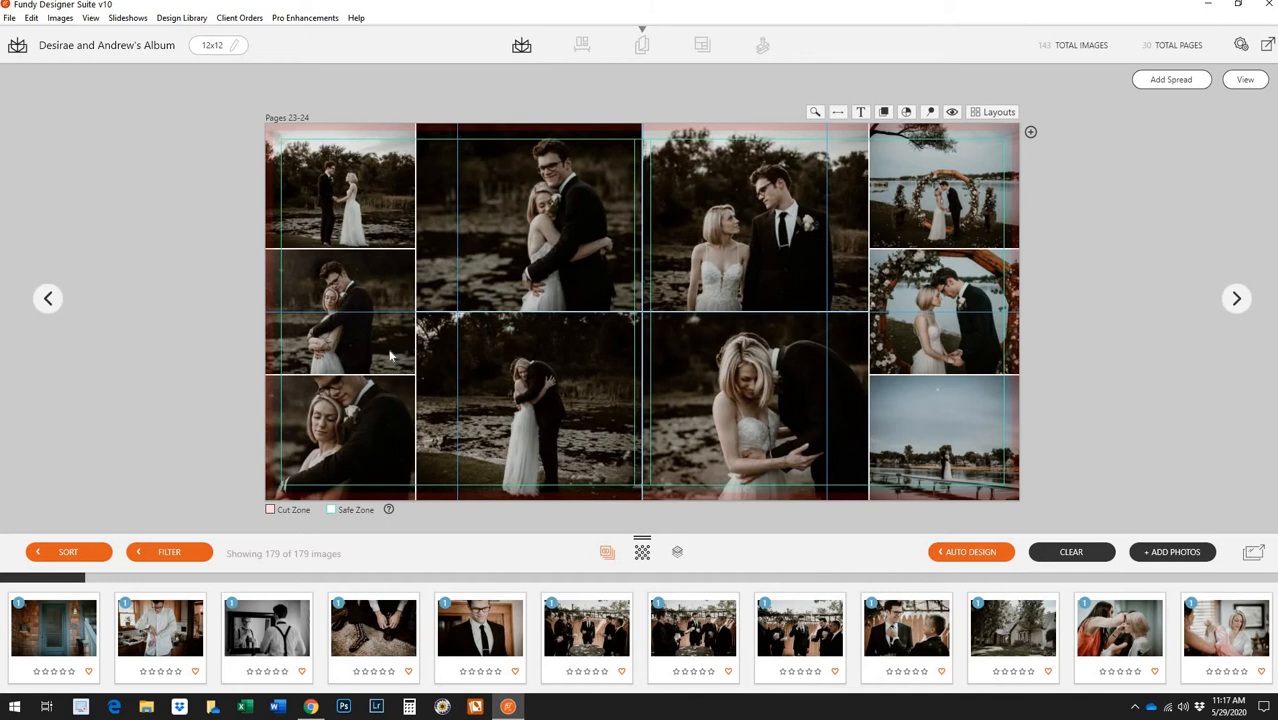
right_click(380, 224)
left_click(430, 227)
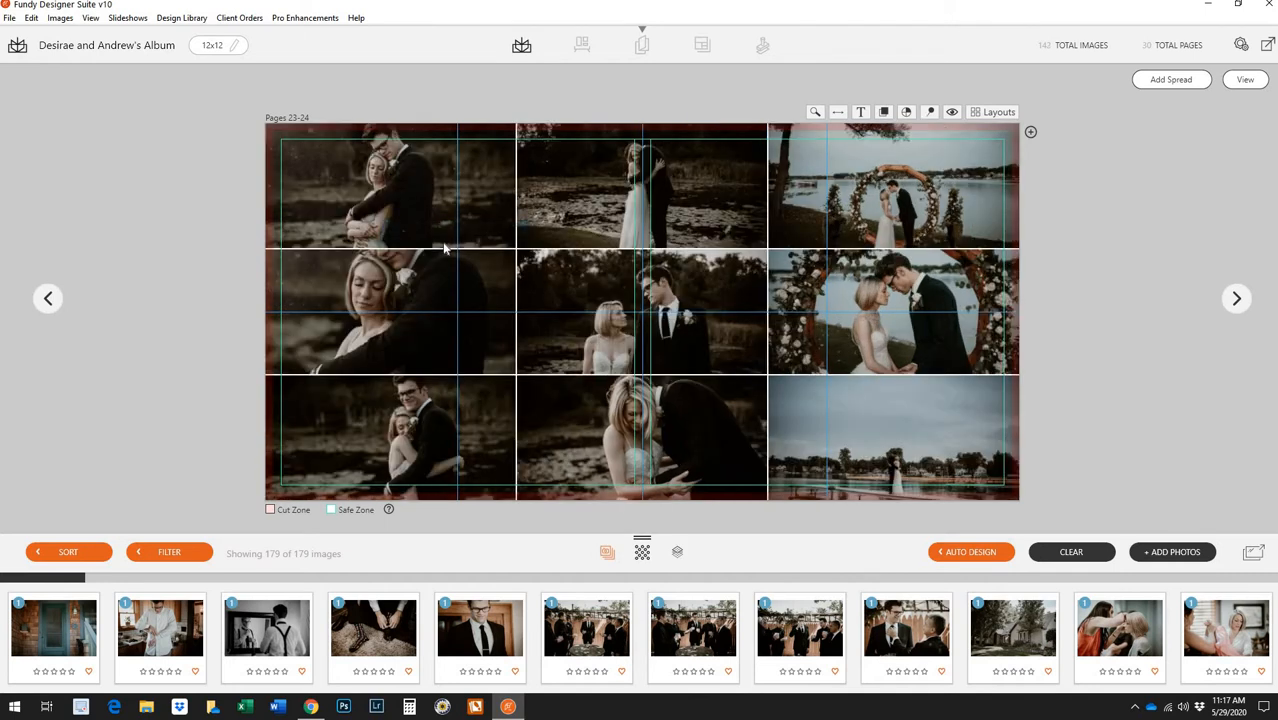
right_click(418, 291)
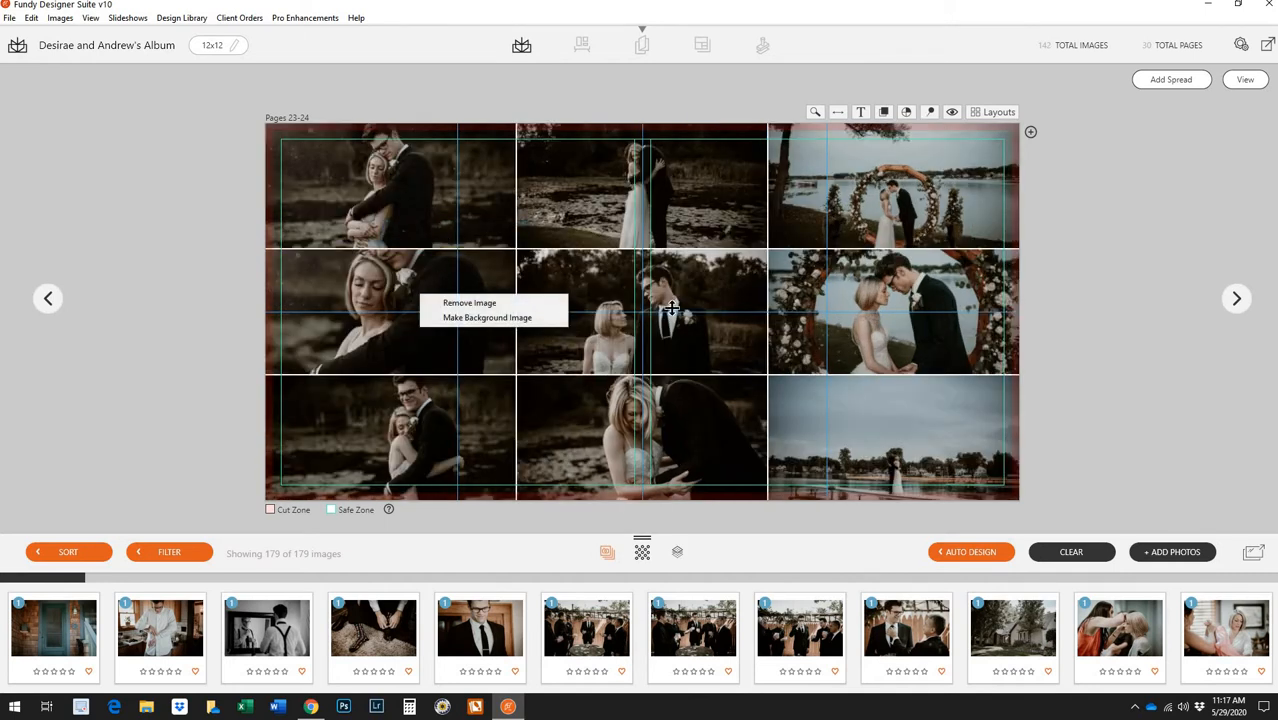
left_click(469, 302)
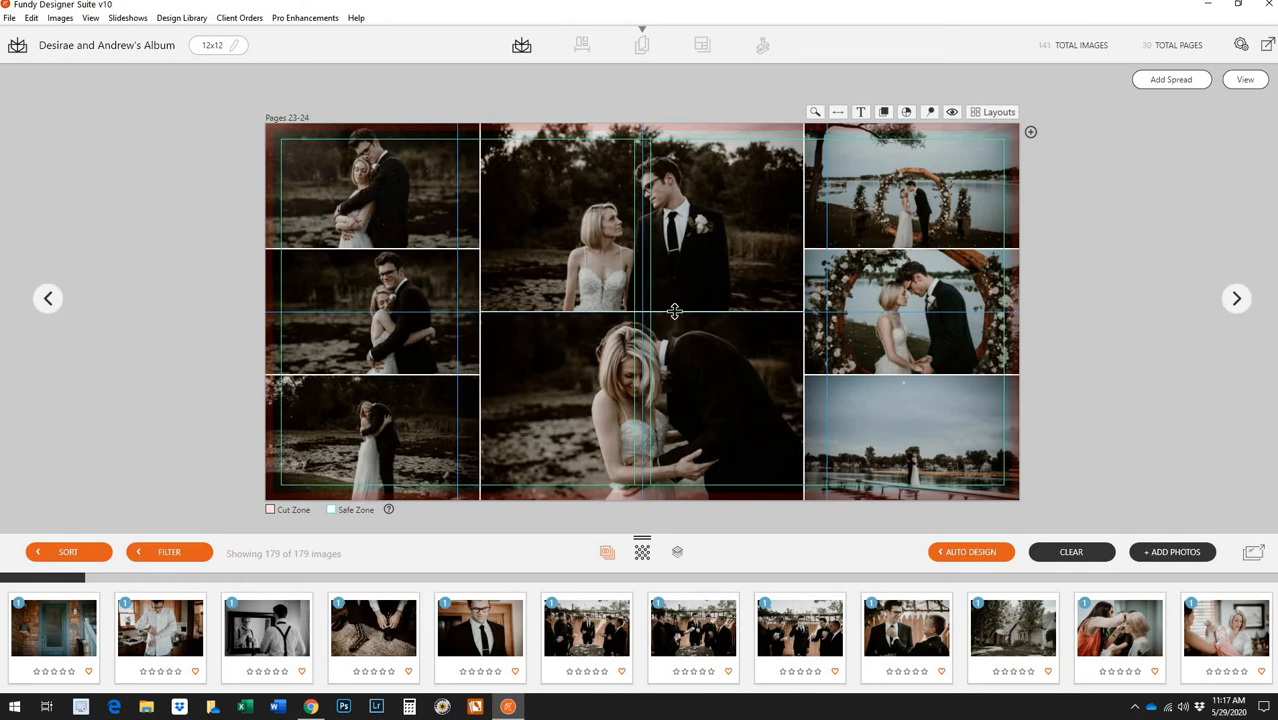
left_click(1245, 80)
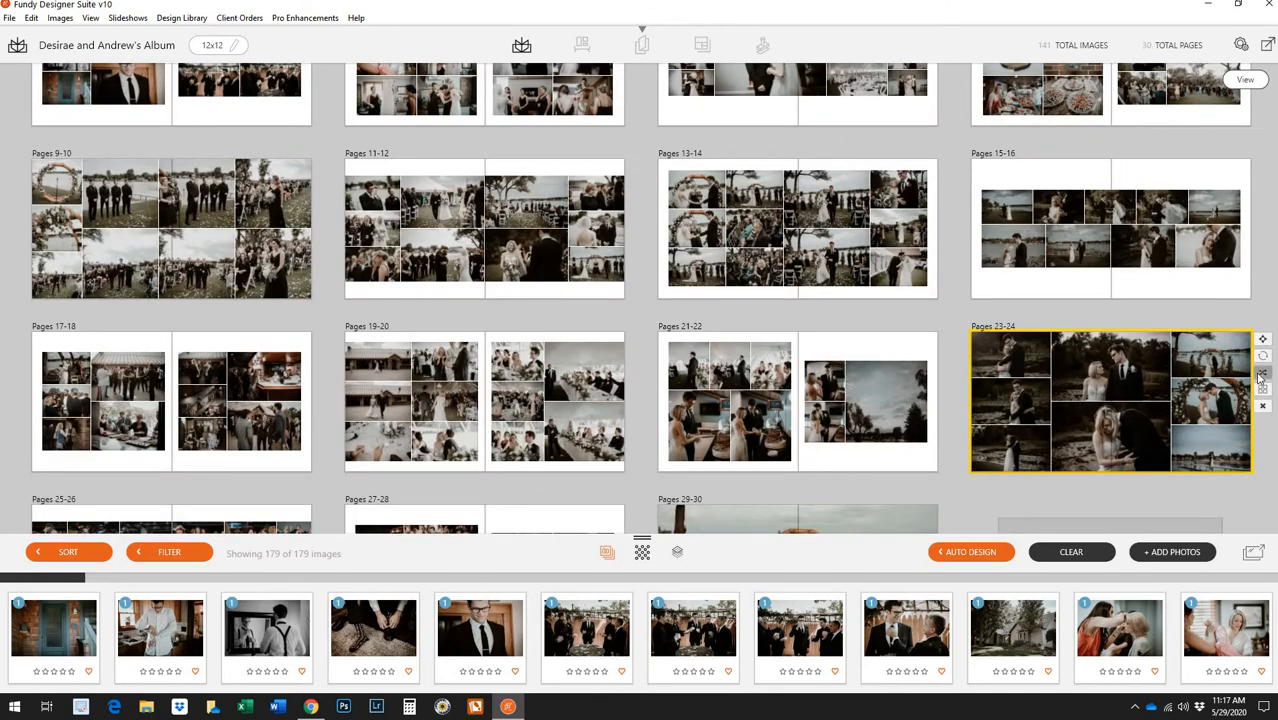
Shuffle pages 23-24 about eleven times until a layout featuring the large arch photo appears
left_click(1262, 372)
left_click(1262, 374)
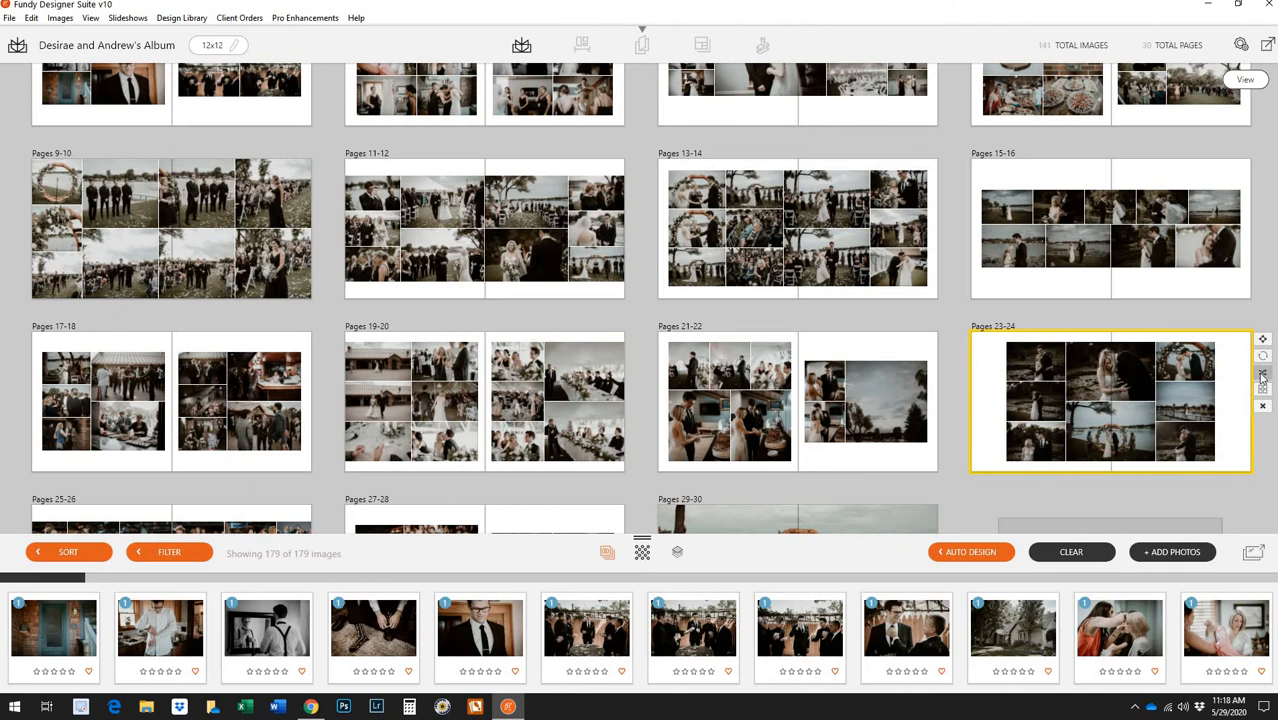
left_click(1262, 374)
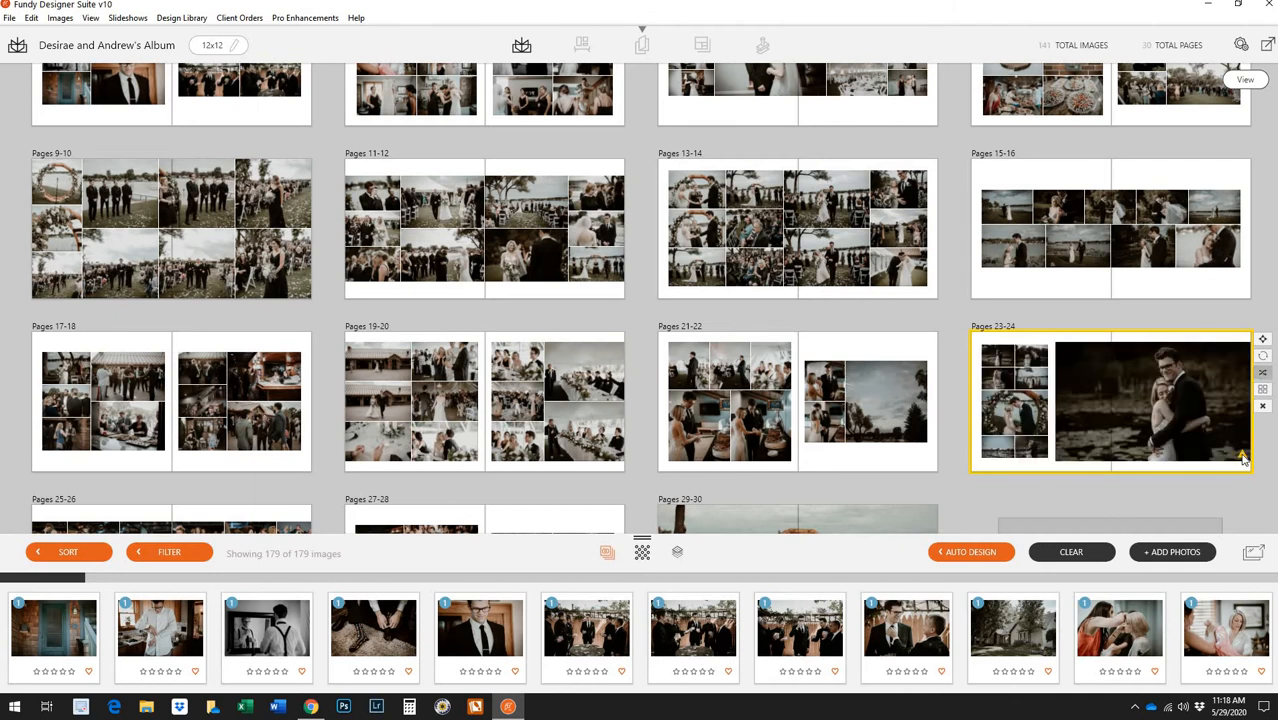
mouse_move(1244, 462)
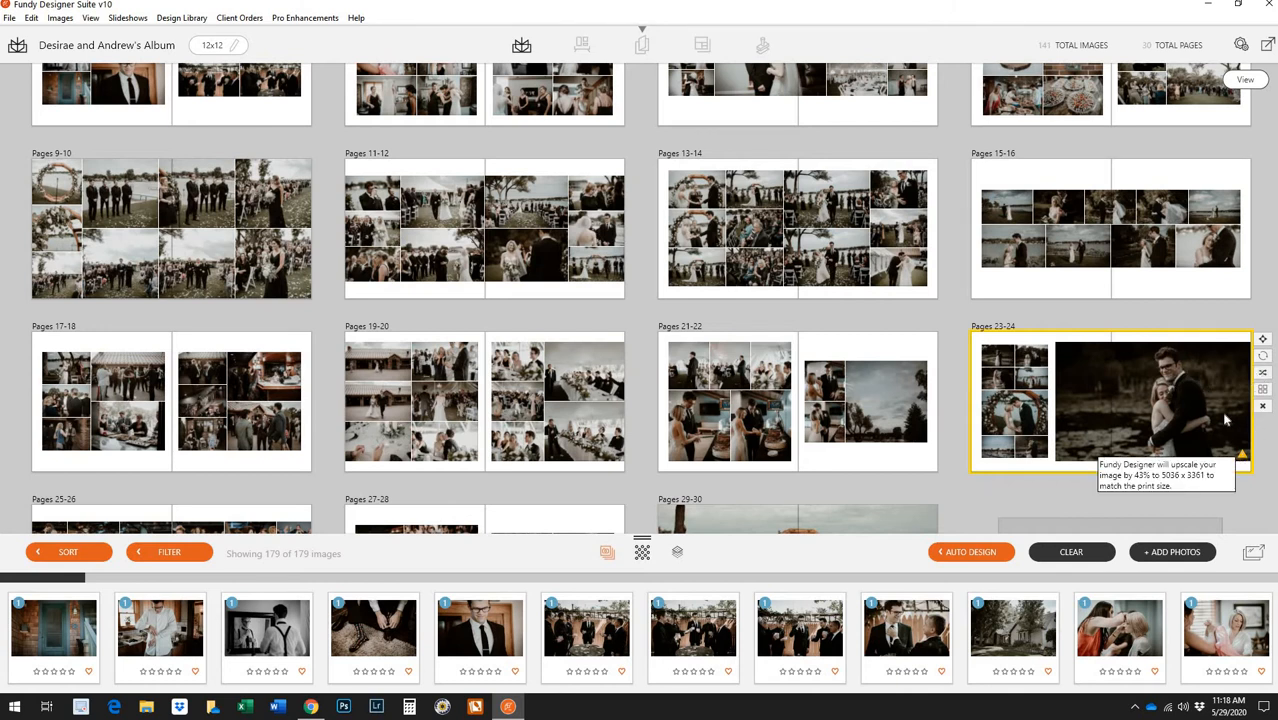
left_click(1263, 373)
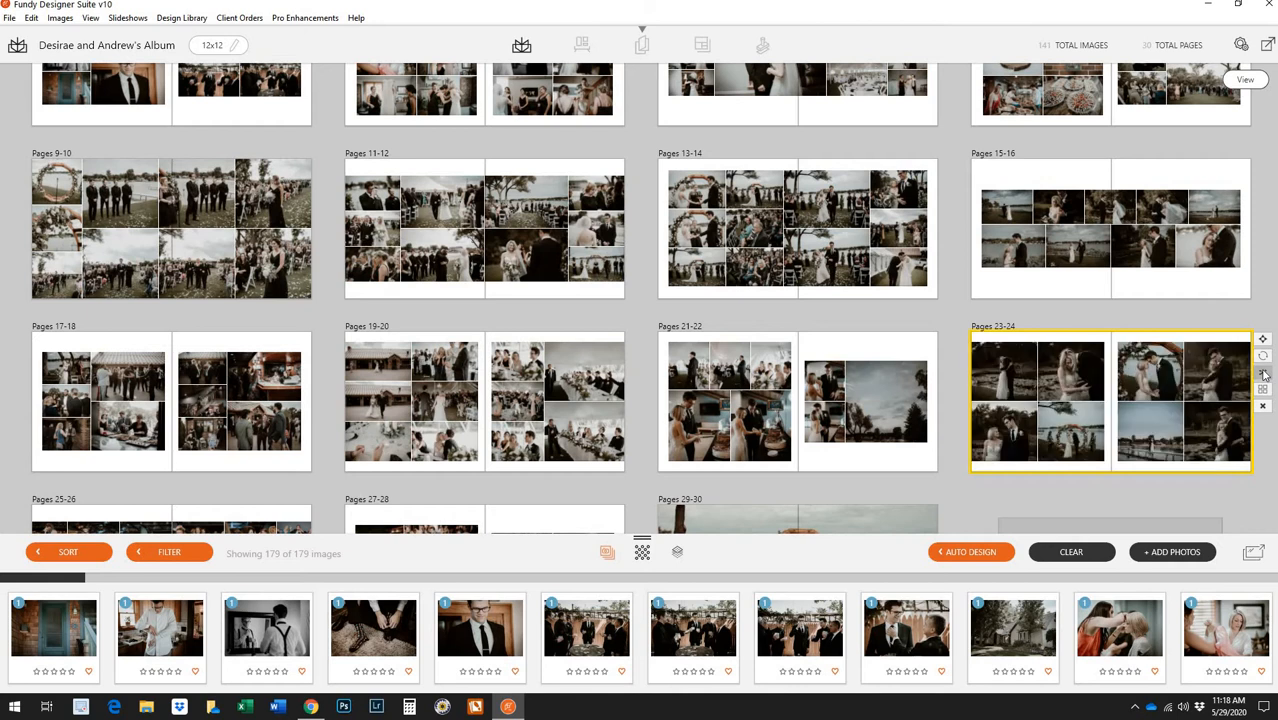
left_click(1263, 373)
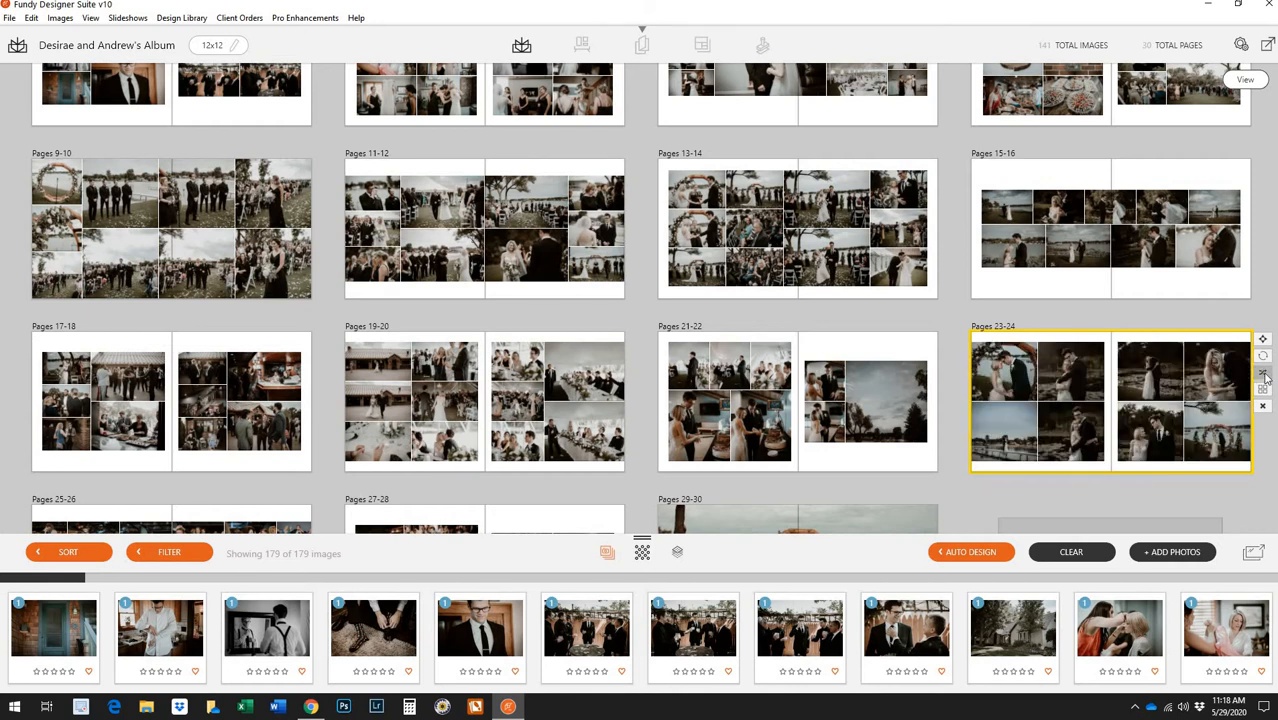
left_click(1263, 373)
left_click(1263, 373)
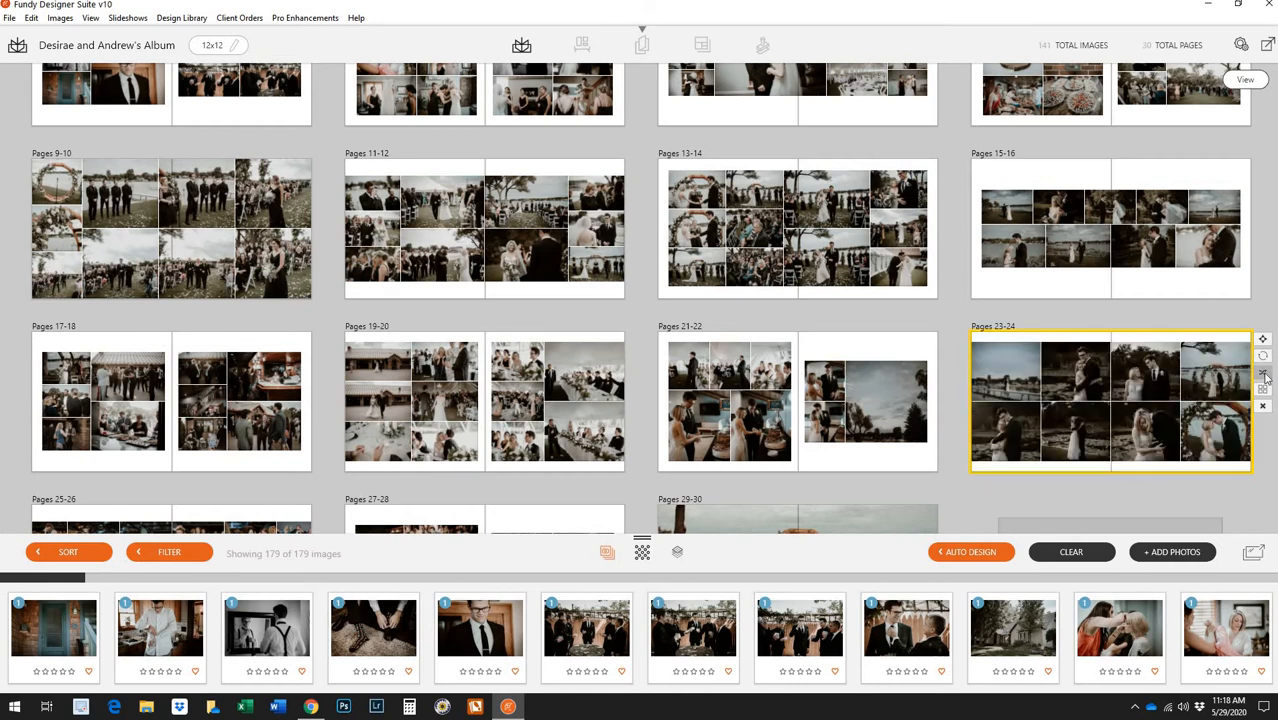
left_click(1263, 373)
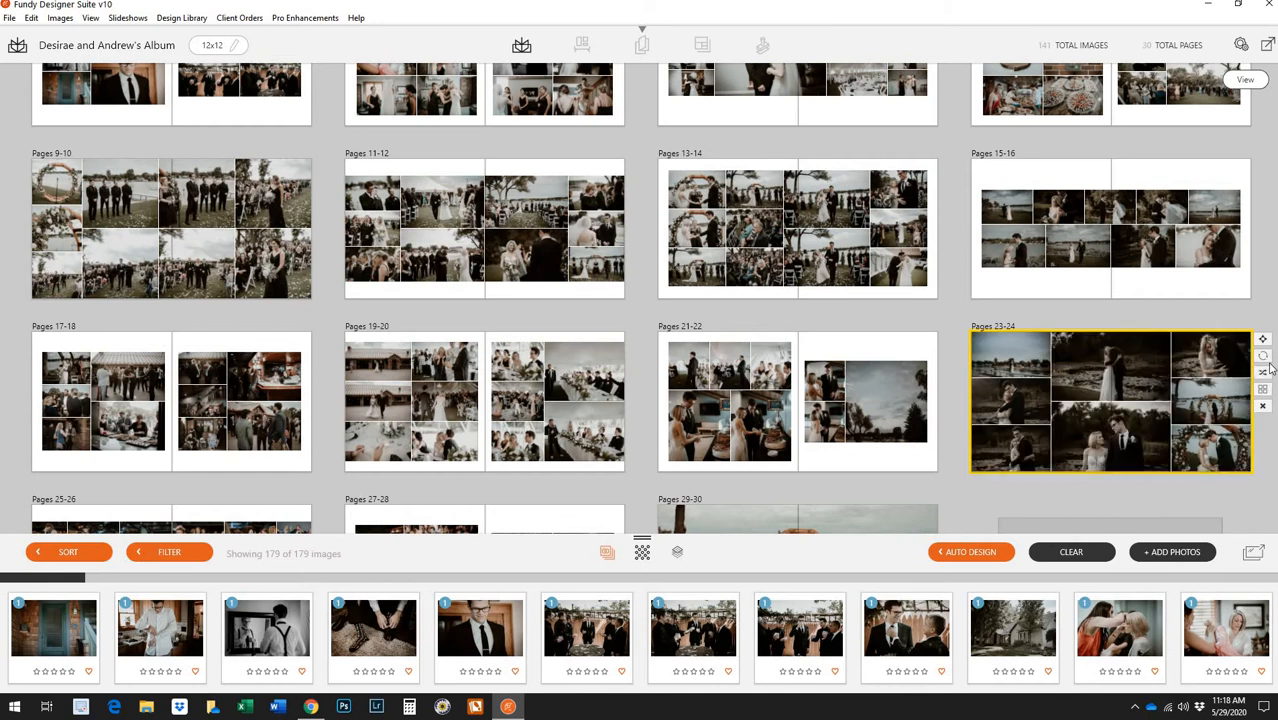
left_click(1268, 371)
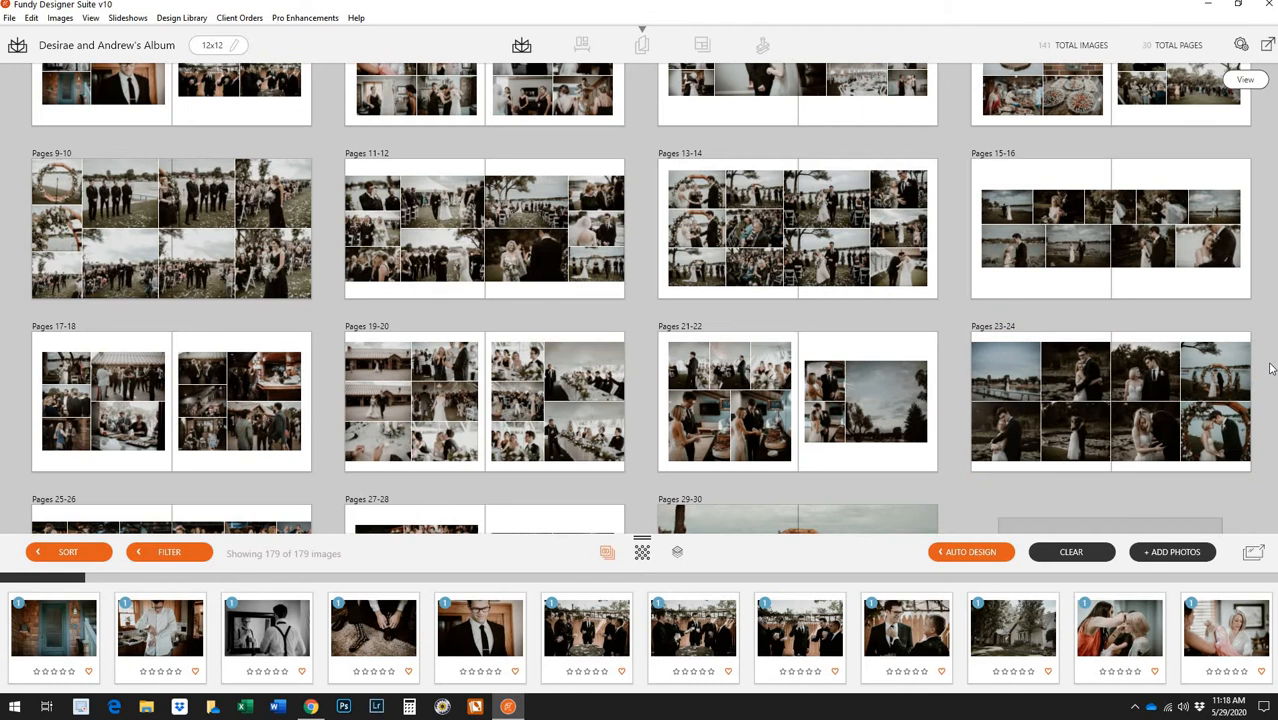
left_click(1269, 370)
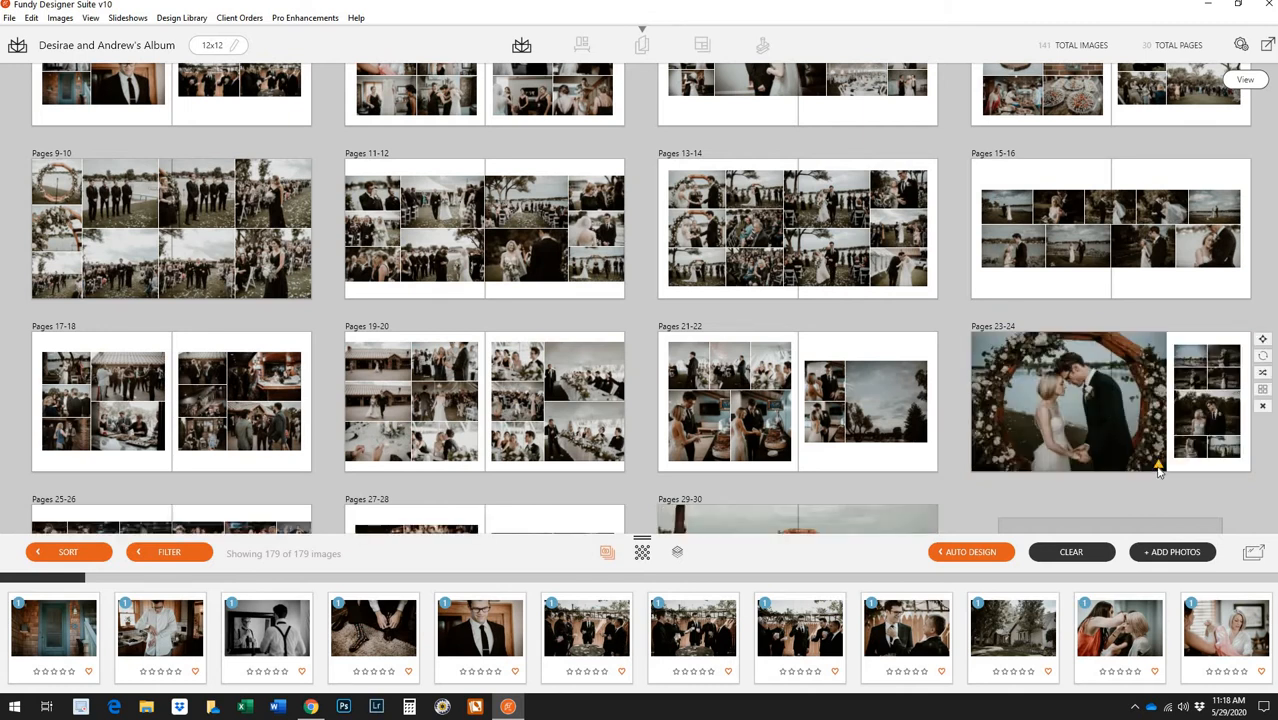
Open pages 23-24 and crop the large arch photo by pulling in its top, bottom and side edges
double_click(1089, 415)
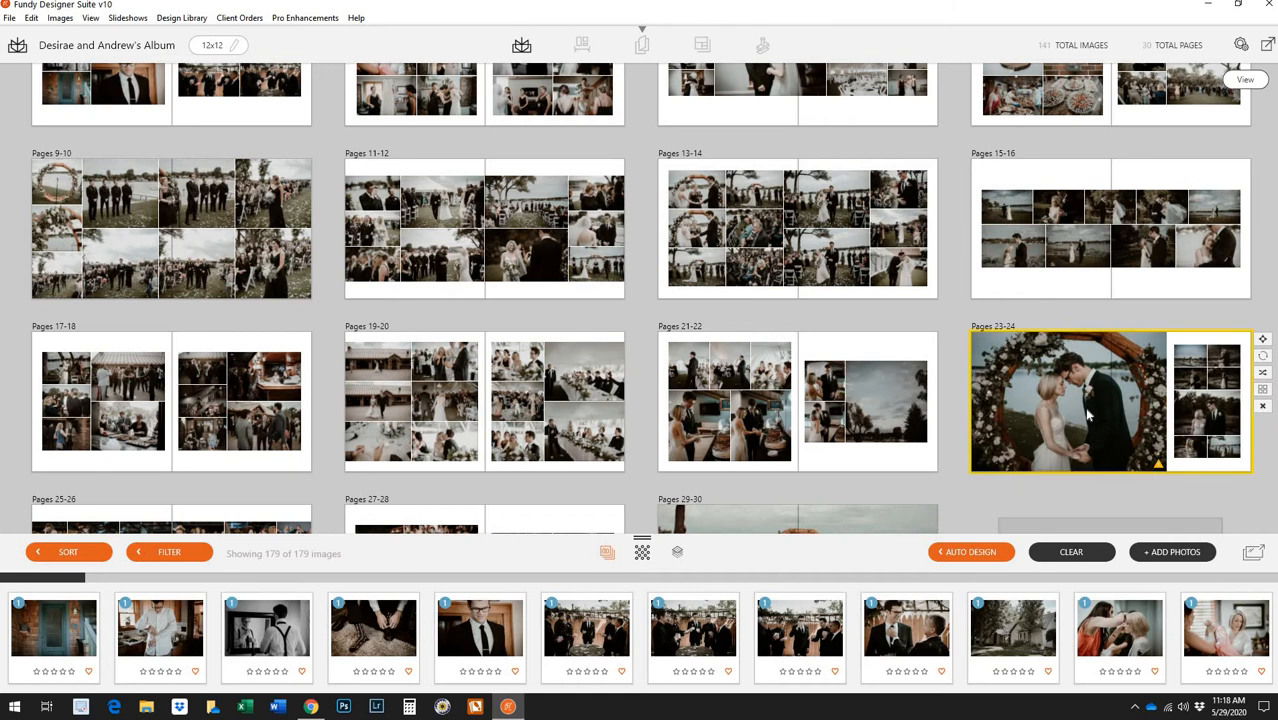
left_click(566, 225)
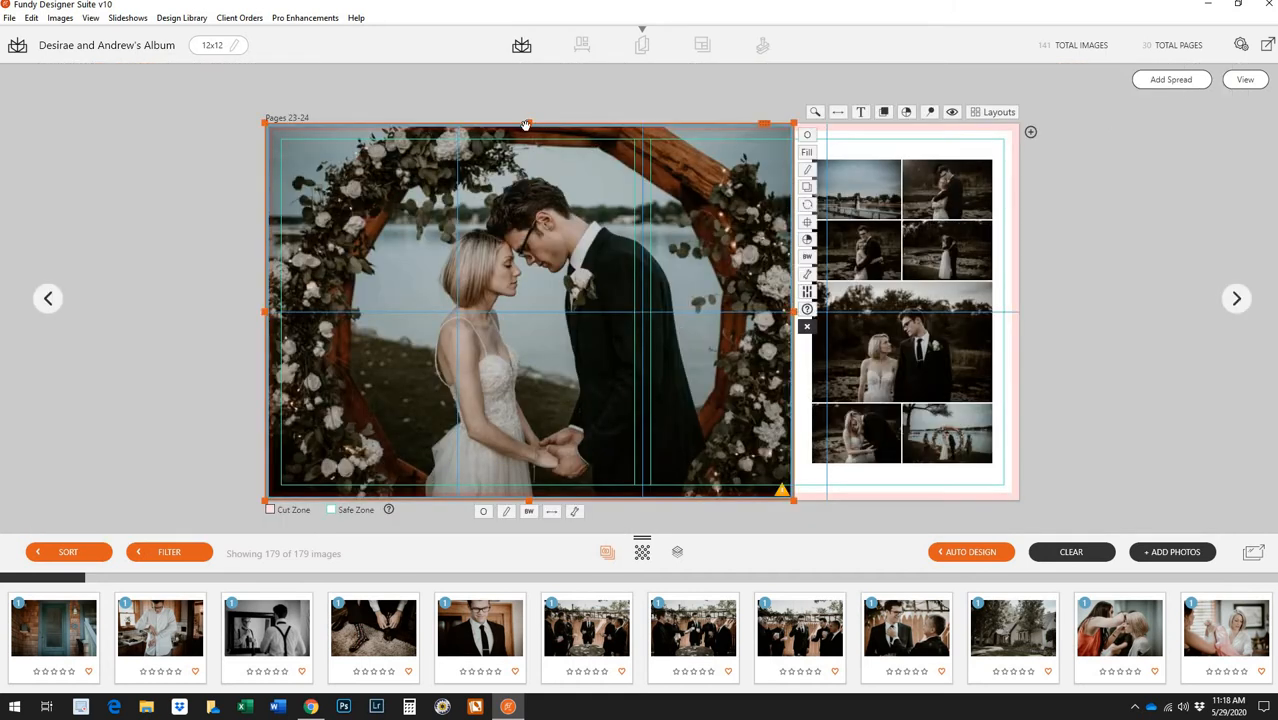
left_click_drag(527, 130, 528, 150)
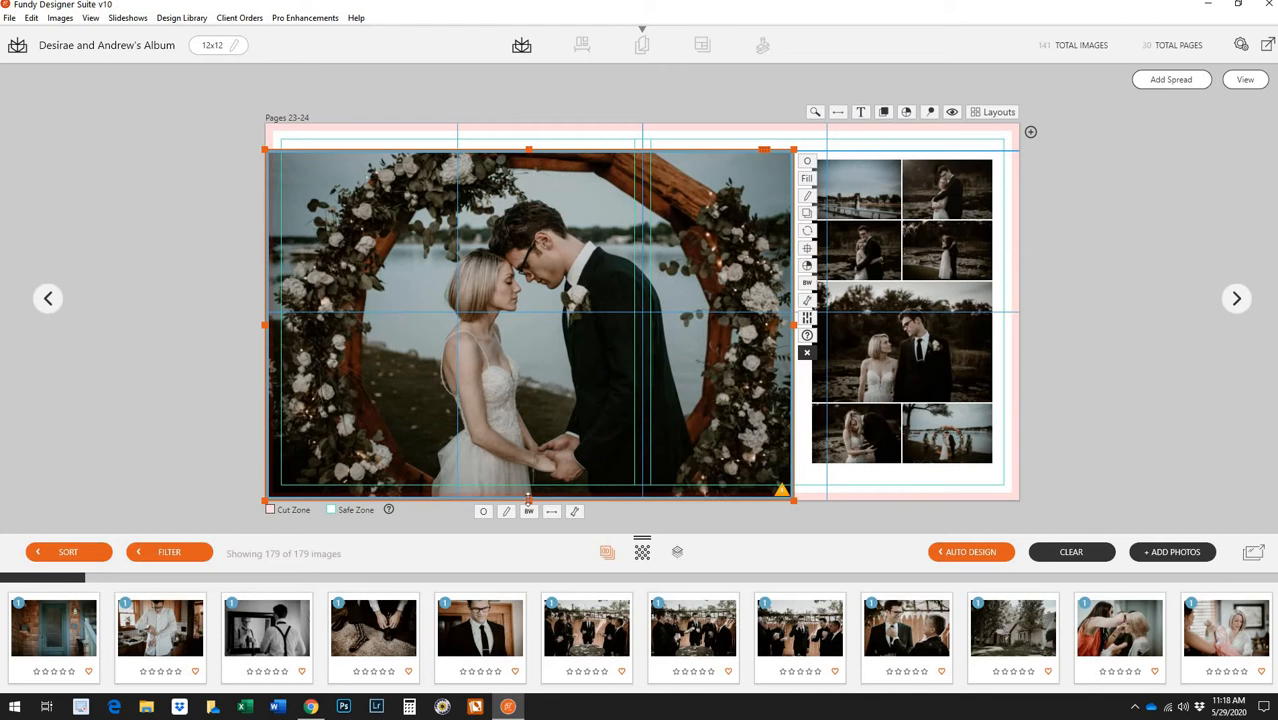
left_click_drag(528, 498, 530, 484)
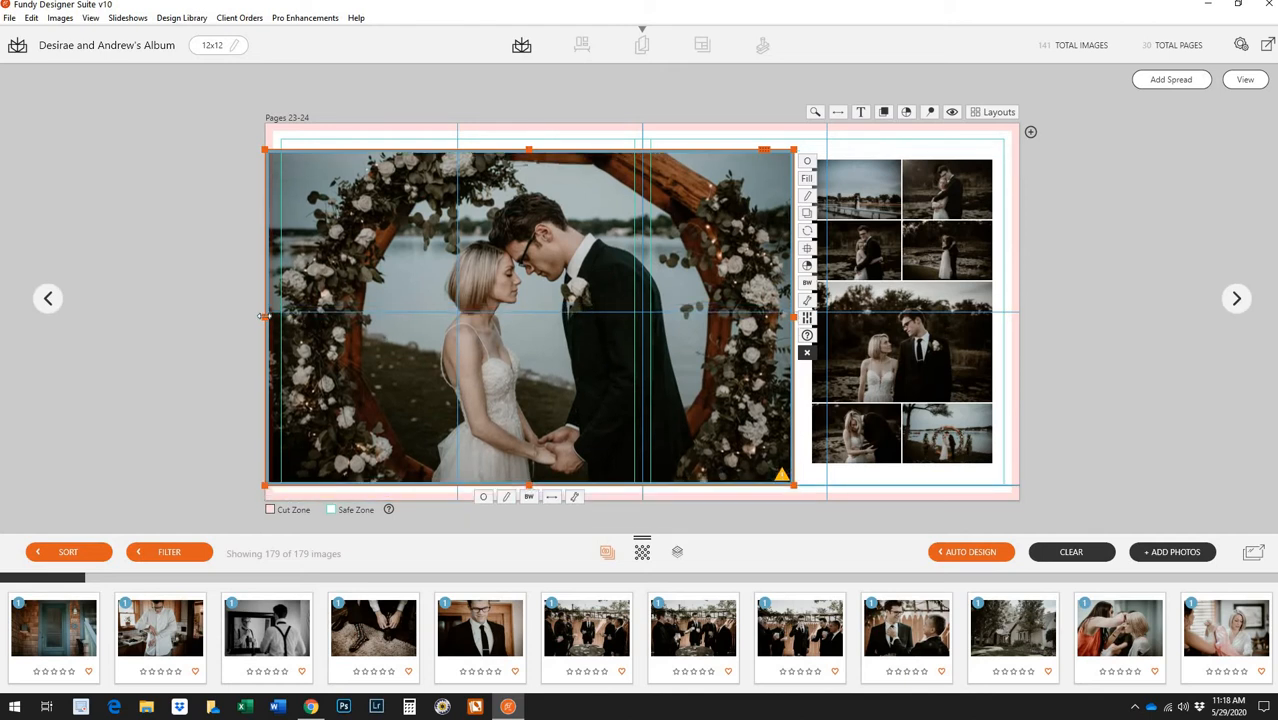
left_click_drag(270, 316, 281, 316)
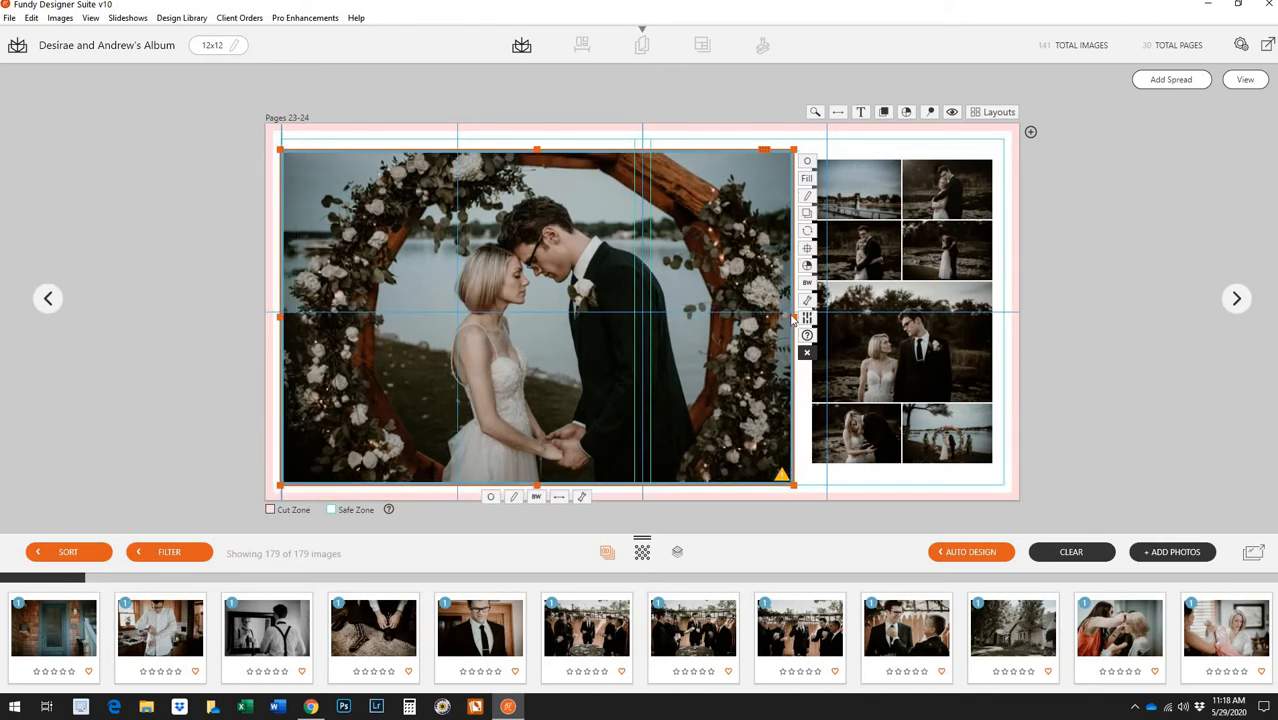
left_click_drag(793, 318, 722, 312)
From Layouts, swap the arch photo with the pier photo, then send it to Photoshop
left_click(992, 112)
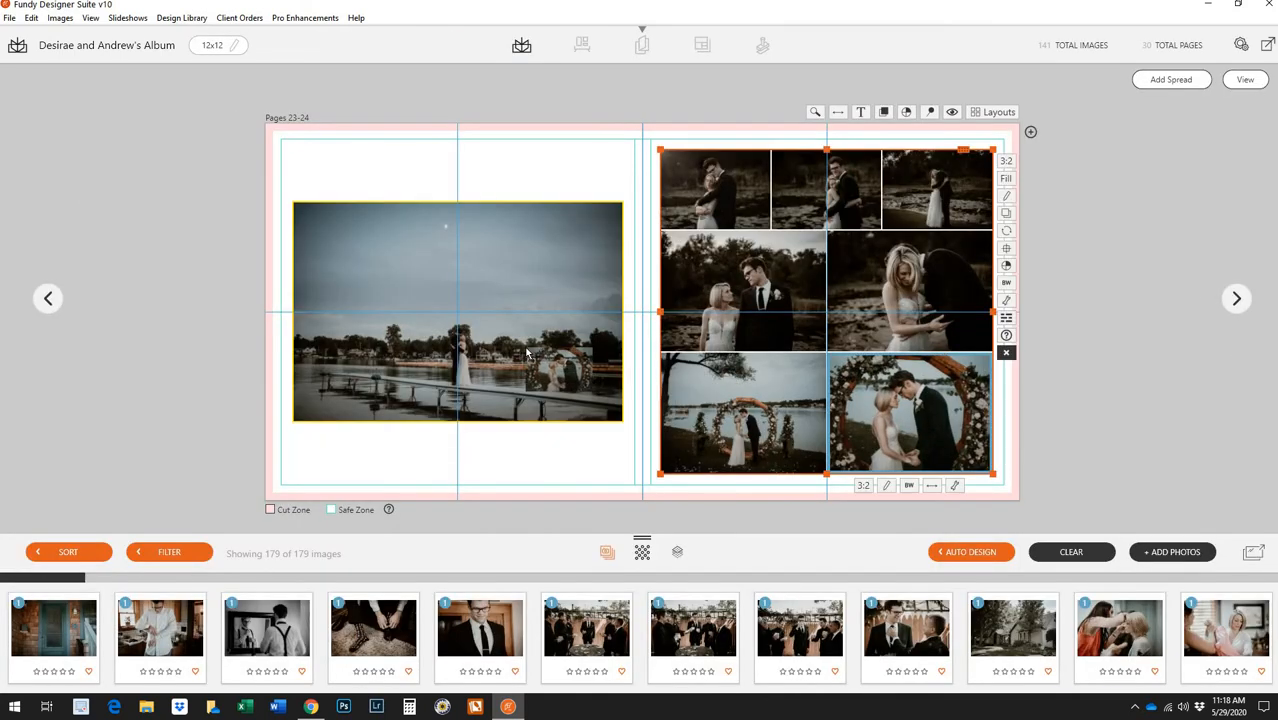
left_click_drag(527, 352, 527, 352)
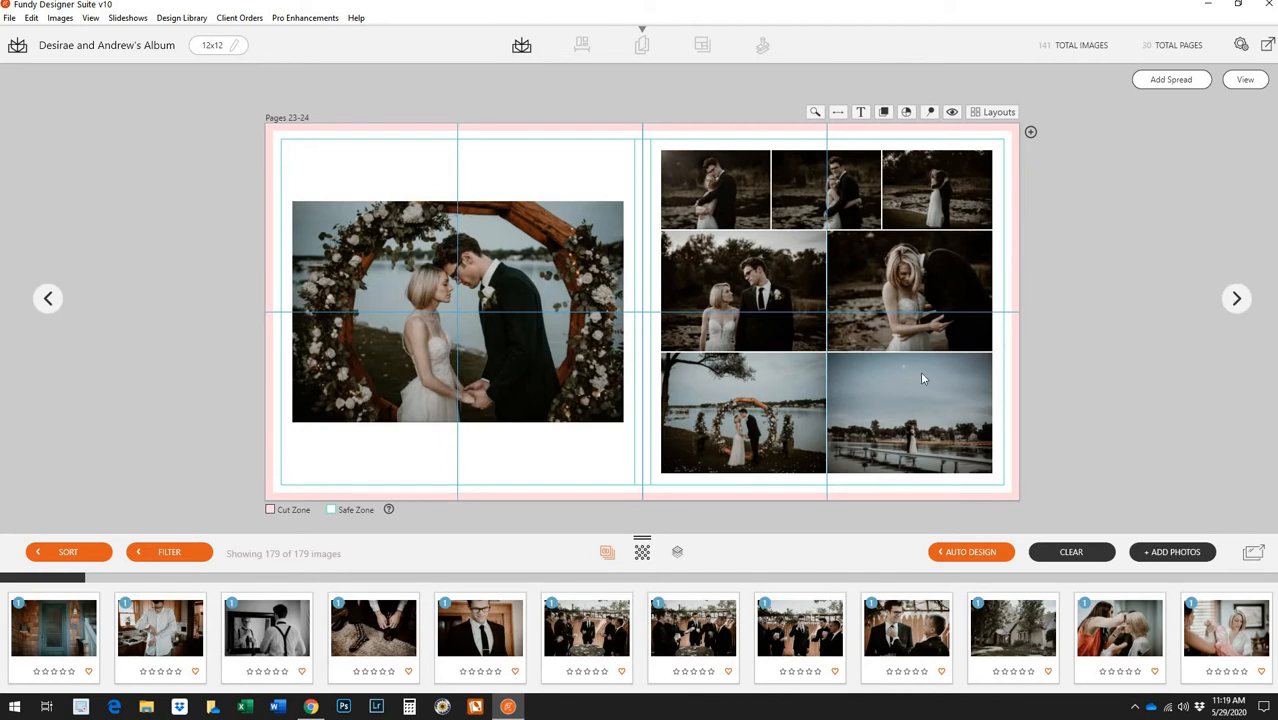
left_click(502, 346)
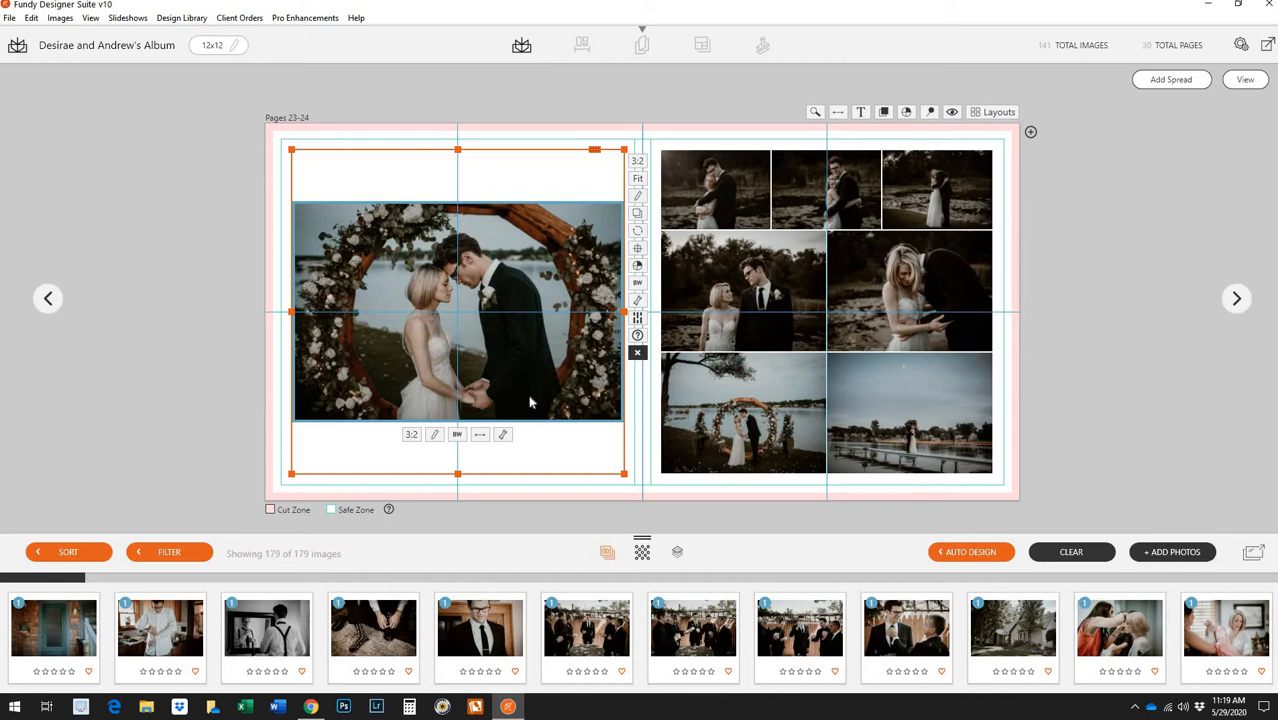
left_click(436, 440)
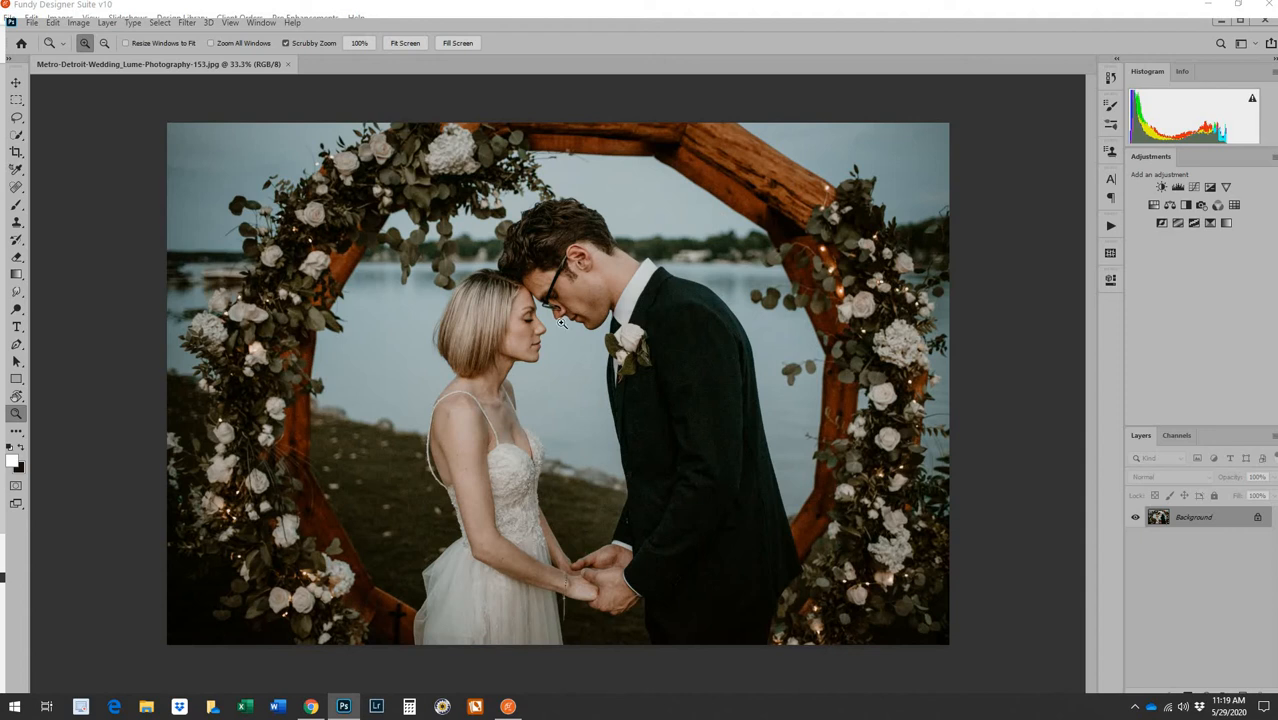
Heal the blemish on the bride's arm with an enlarged Spot Healing Brush and add a Curves adjustment
left_click(16, 187)
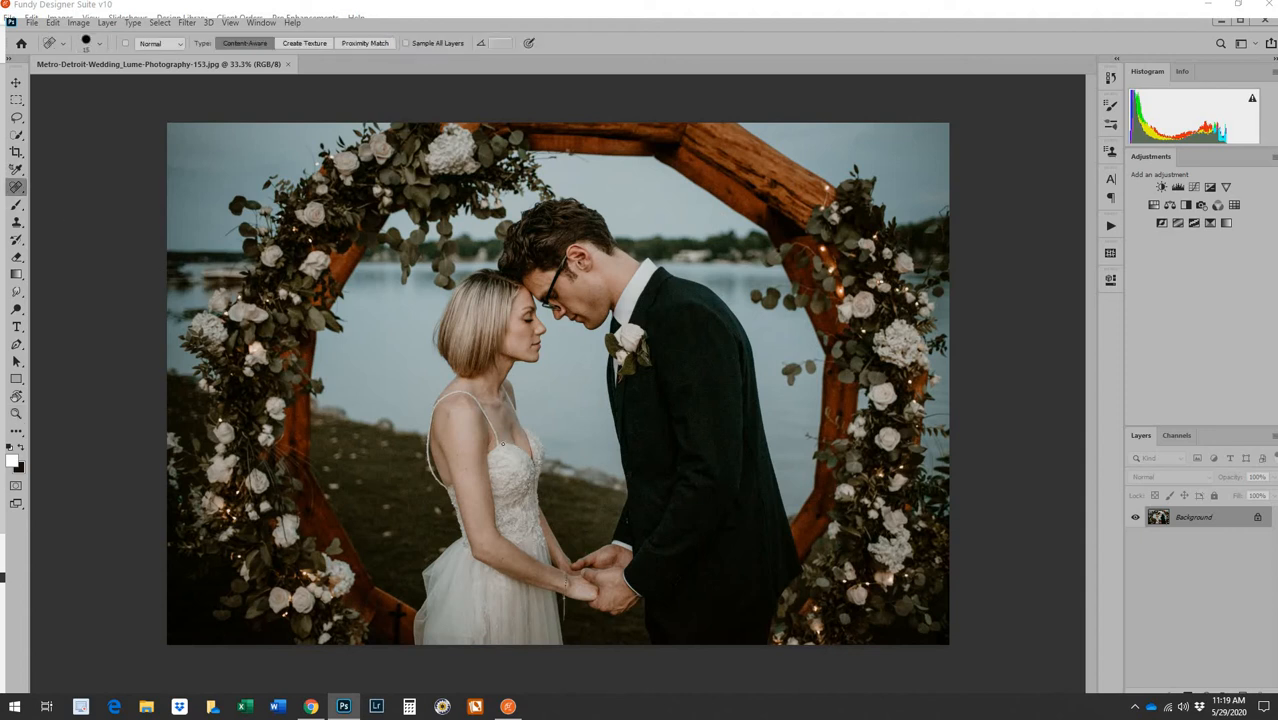
key("bracketright")
key("bracketright")
left_click(467, 467)
left_click(1110, 279)
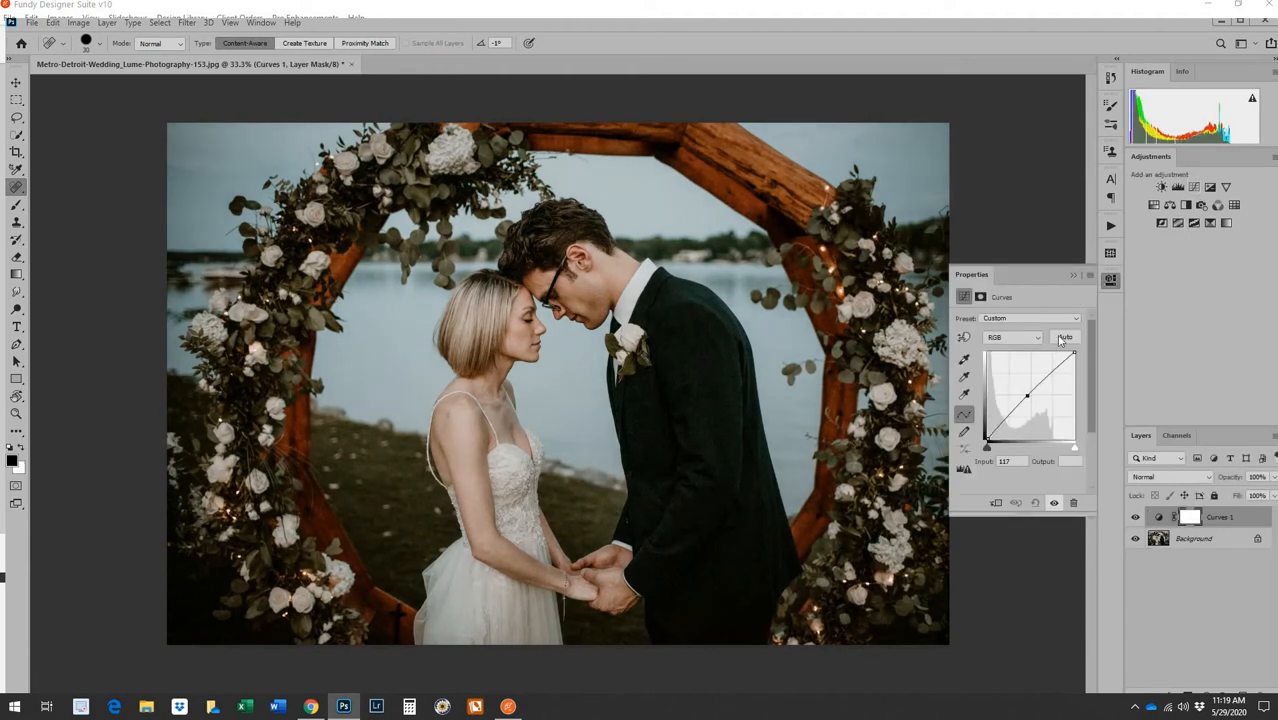
left_click(1073, 275)
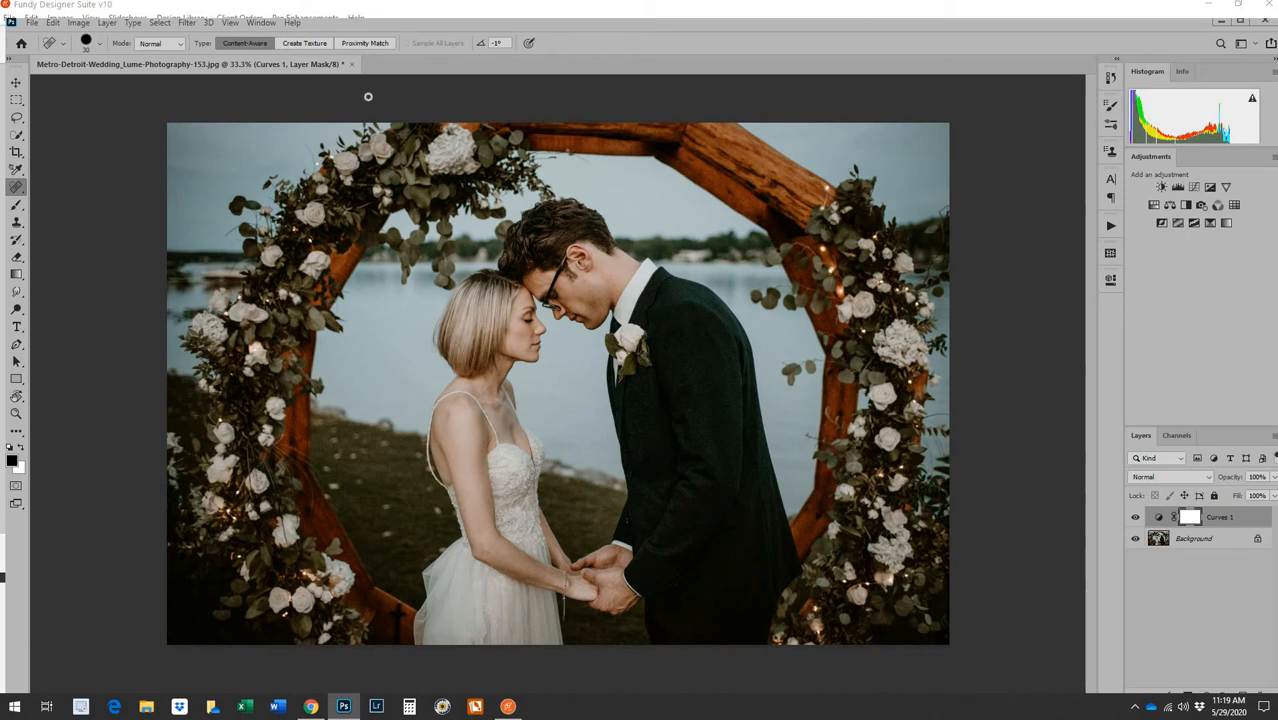
Flatten the image, then close it, saving the changes as JPEG with default quality
left_click(107, 23)
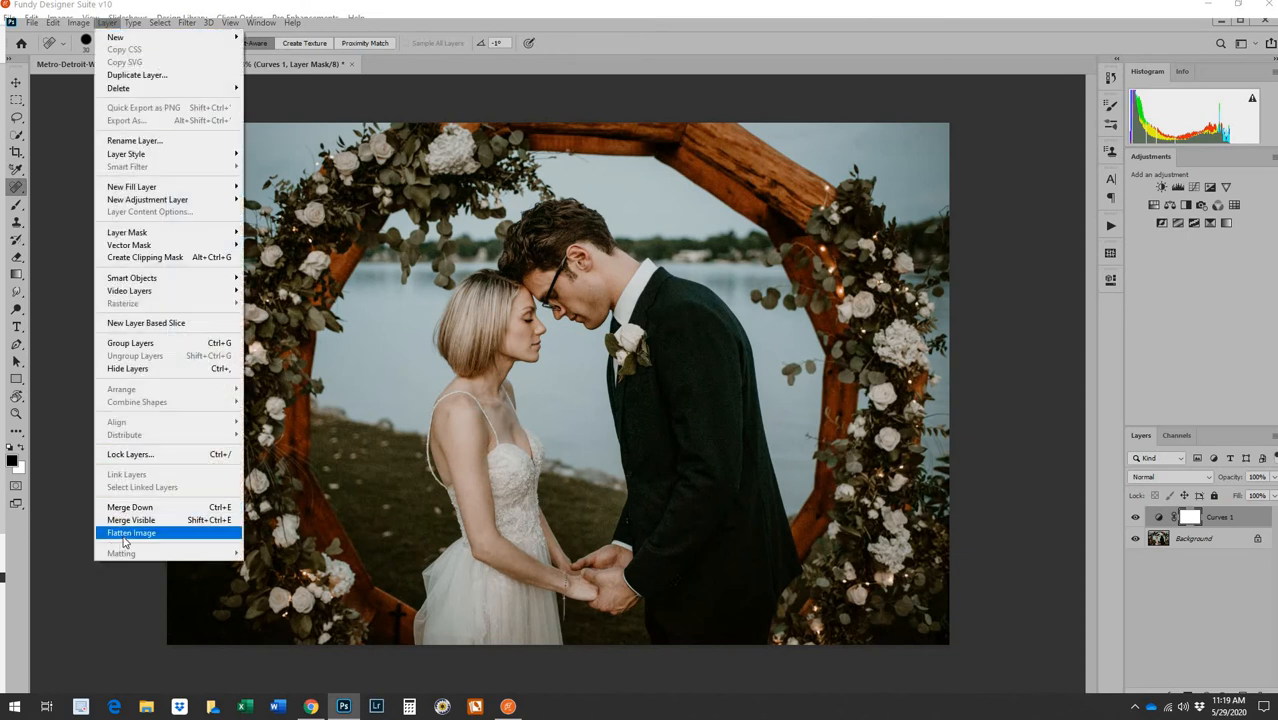
left_click(131, 532)
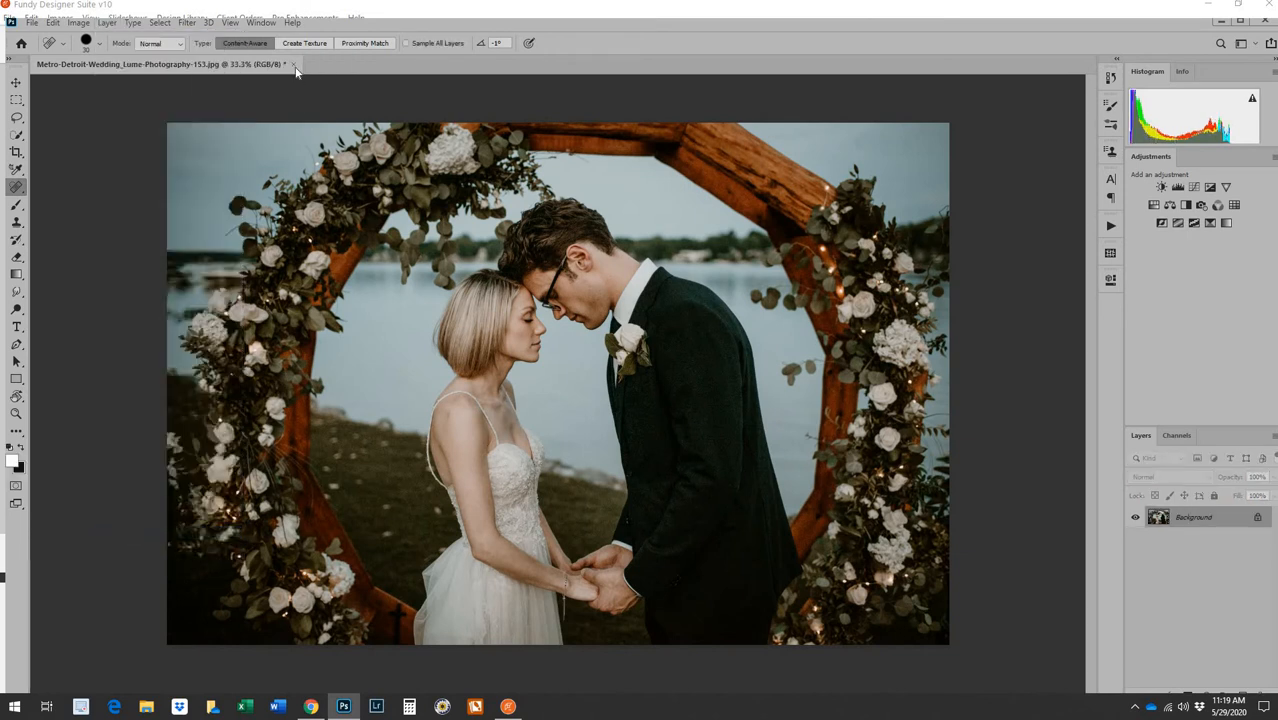
left_click(293, 65)
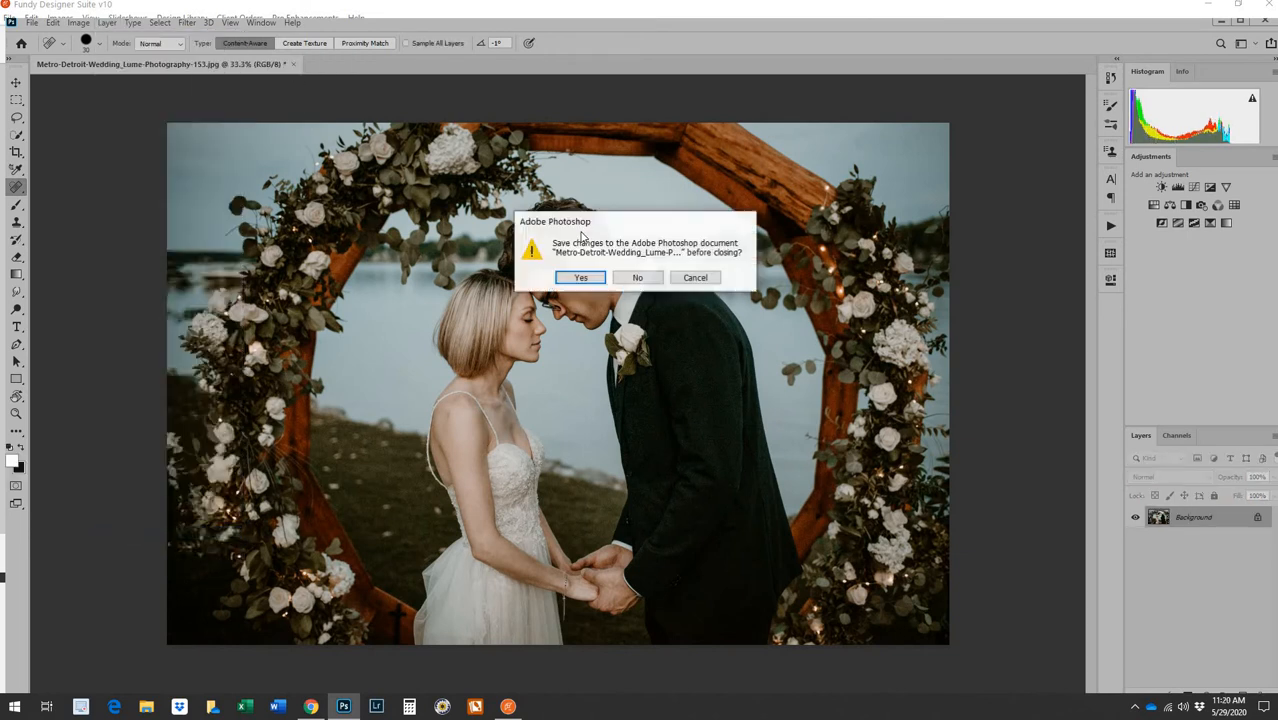
left_click(587, 286)
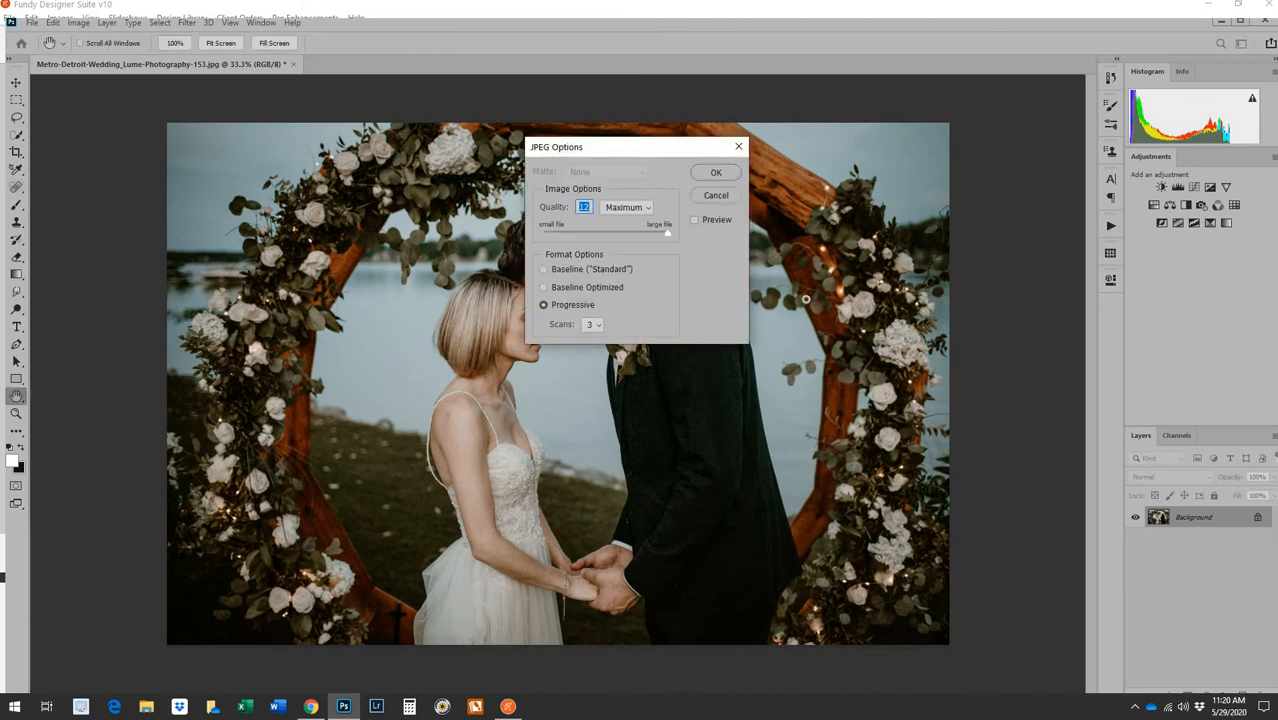
left_click(719, 180)
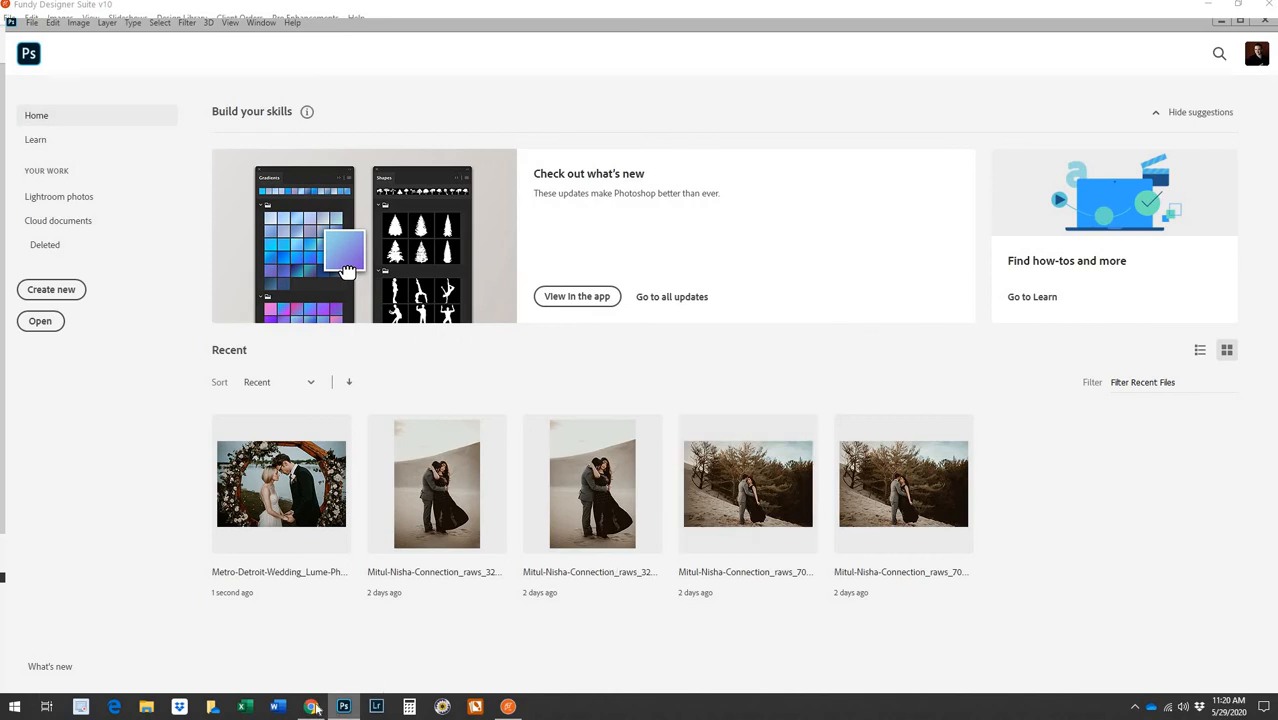
mouse_move(318, 709)
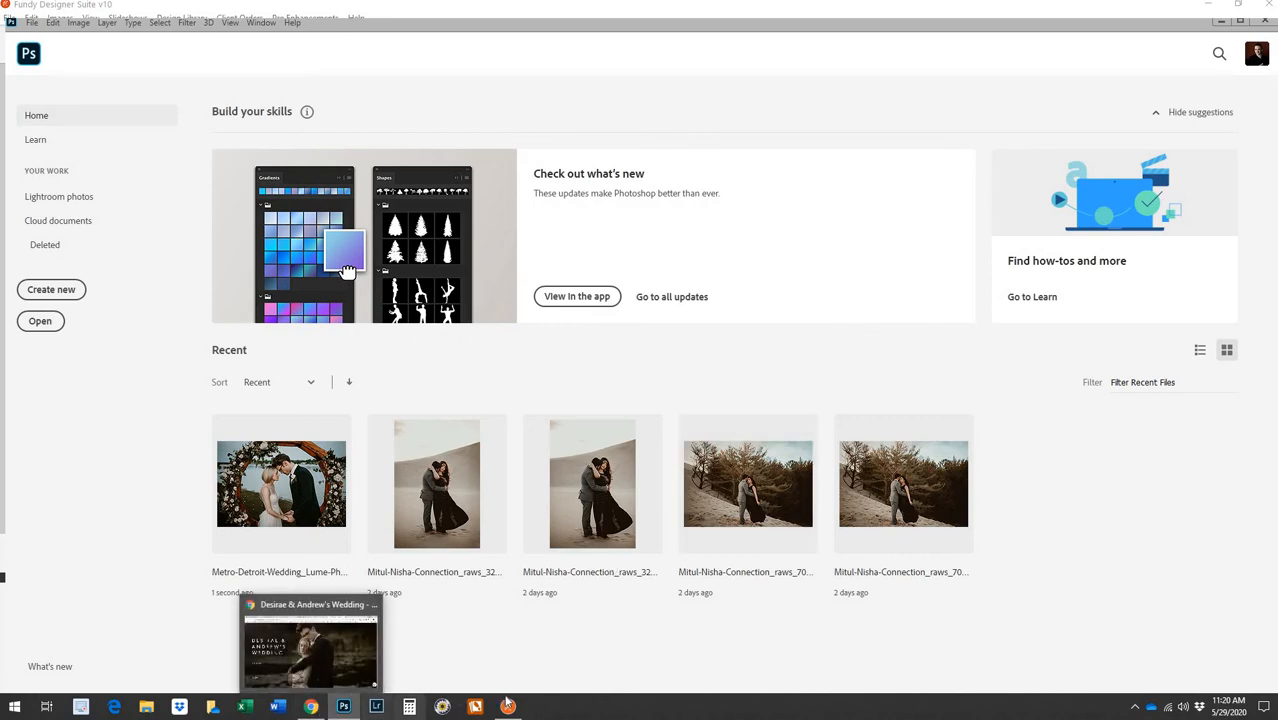
mouse_move(510, 712)
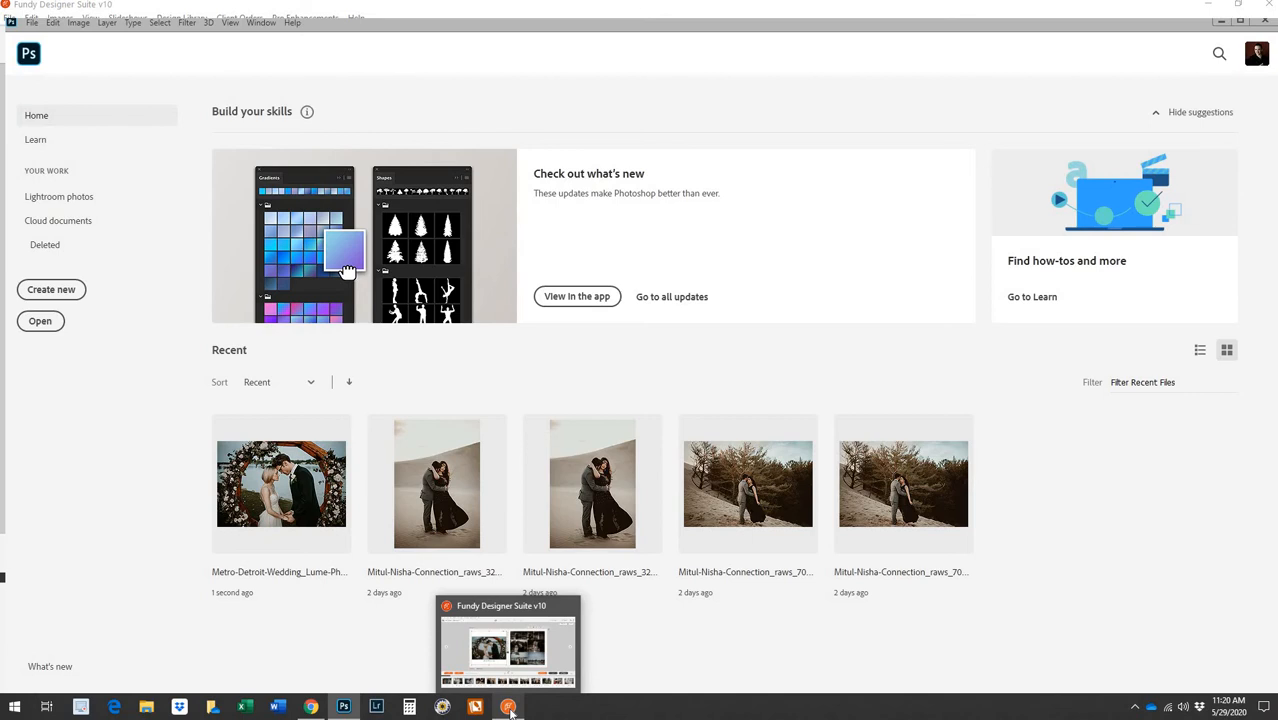
Back in Fundy, deselect the retouched arch photo and switch to the all-spreads grid
left_click(510, 710)
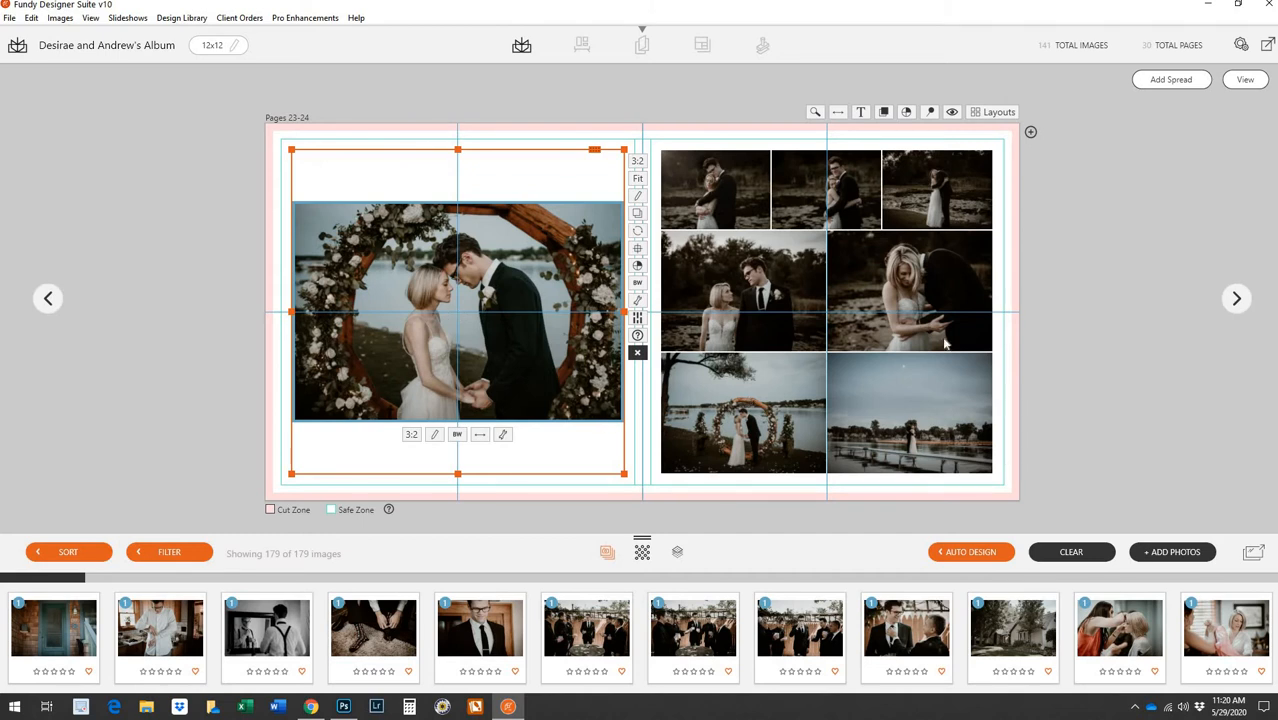
left_click(1069, 274)
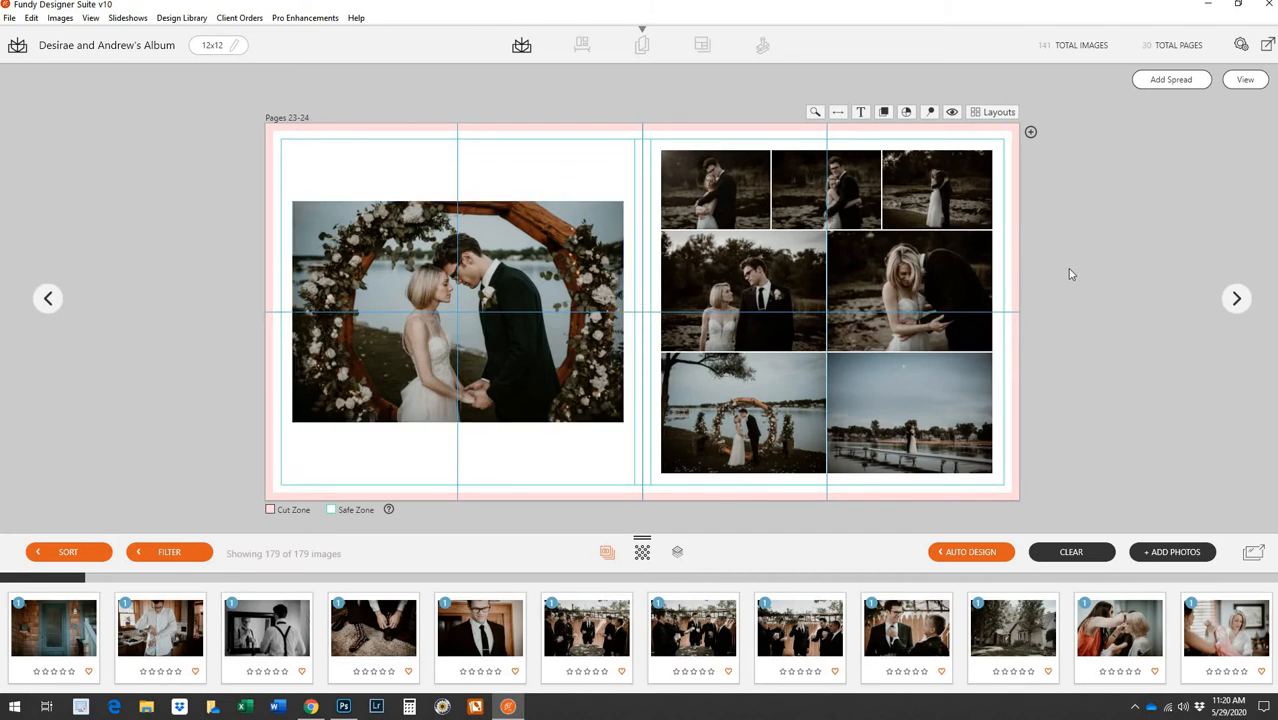
left_click(1245, 81)
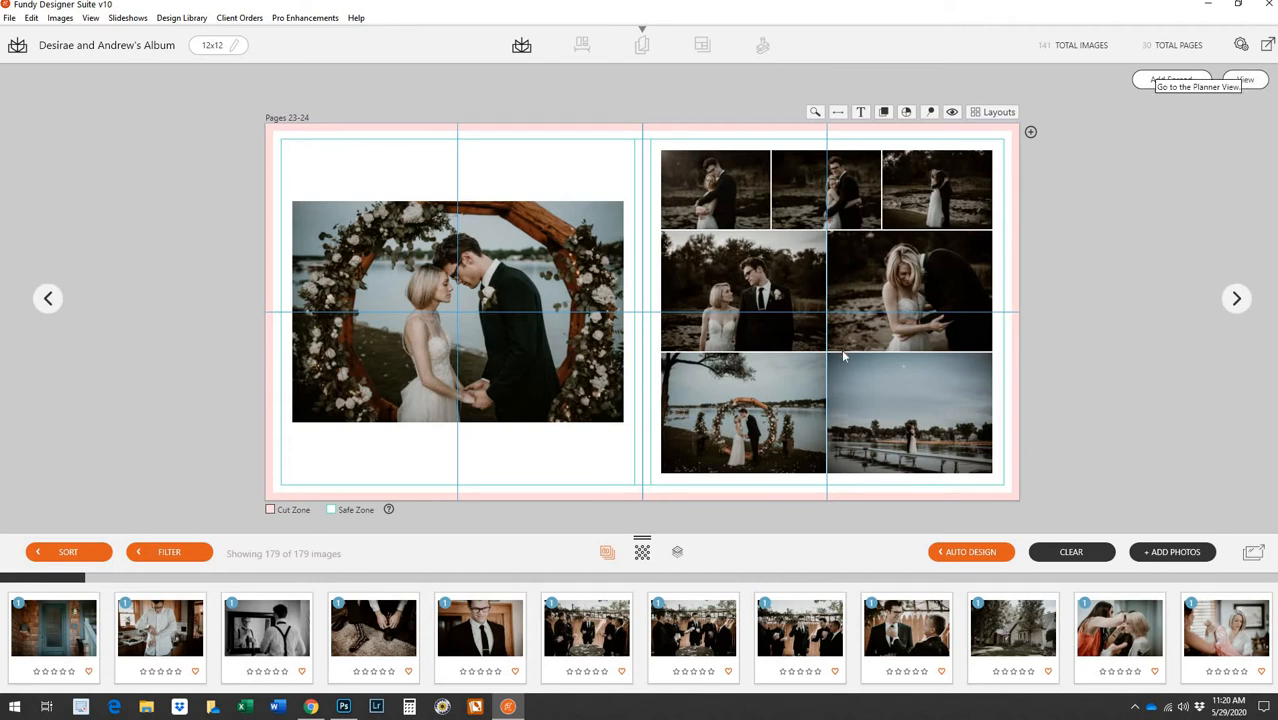
scroll(857, 454, "down", 3)
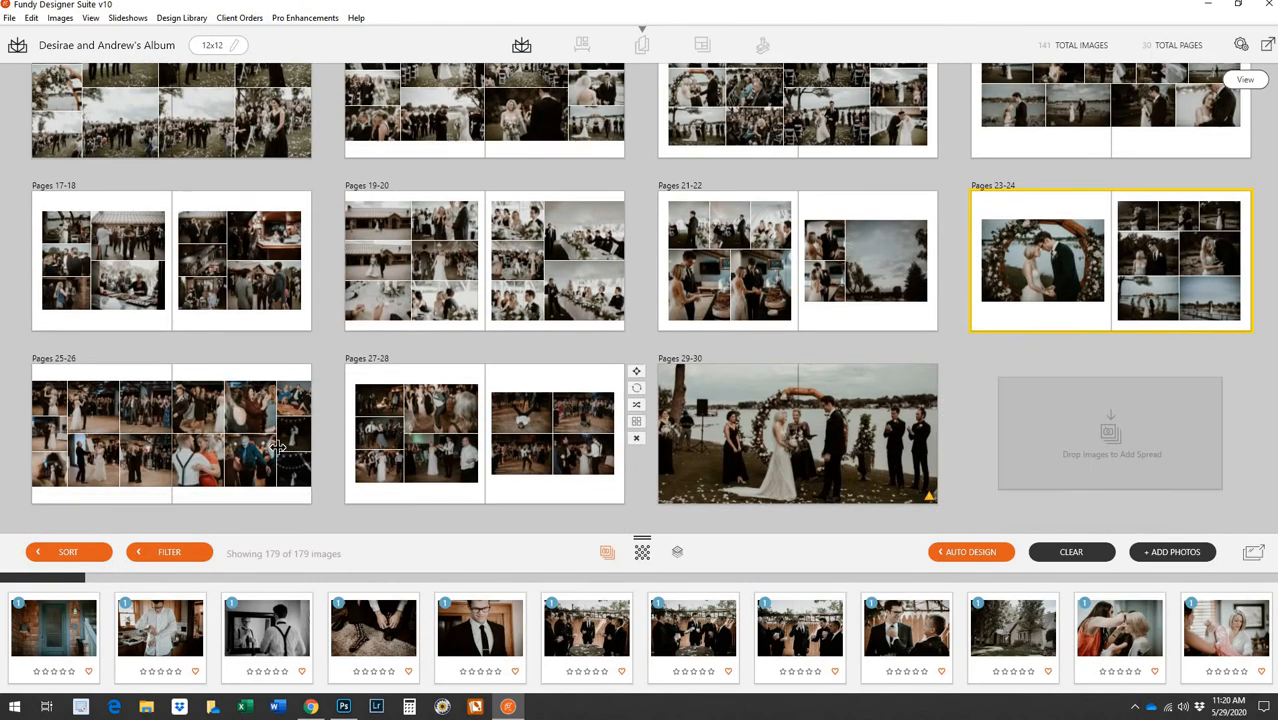
Open Pages 25-26 and remove a dance photo, the maroon-dress photo and one more
double_click(285, 443)
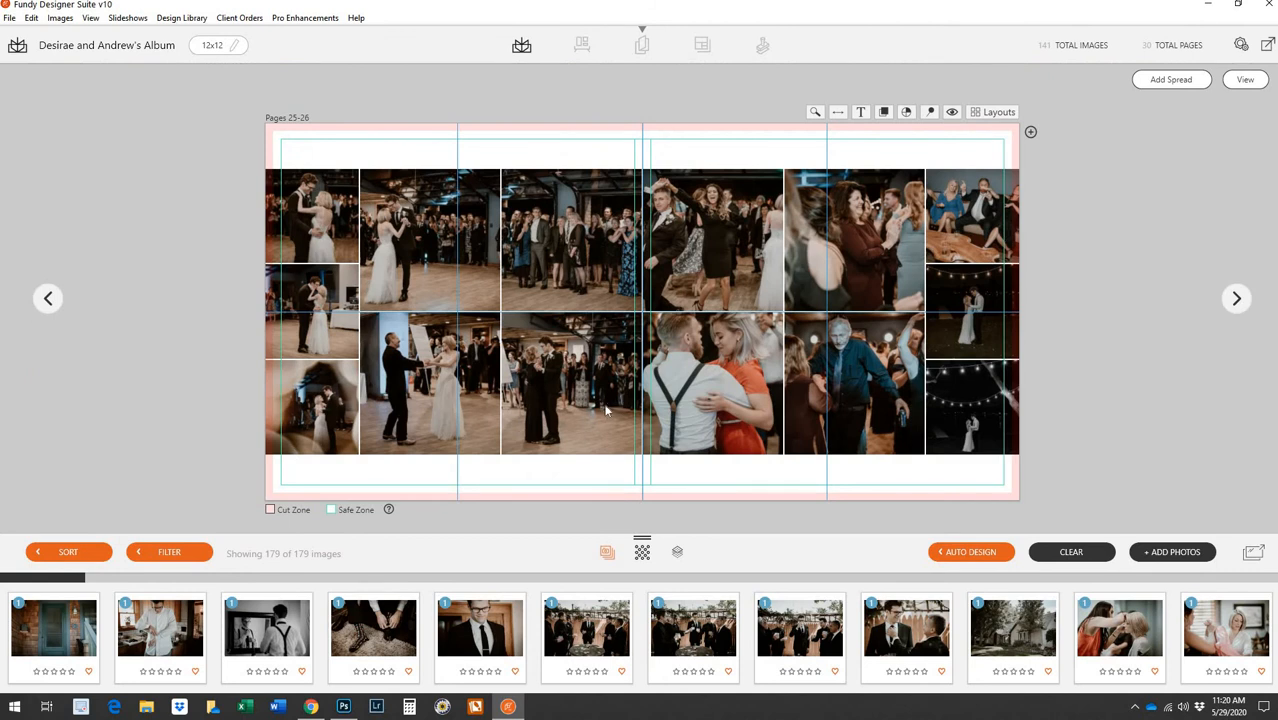
right_click(572, 284)
left_click(700, 290)
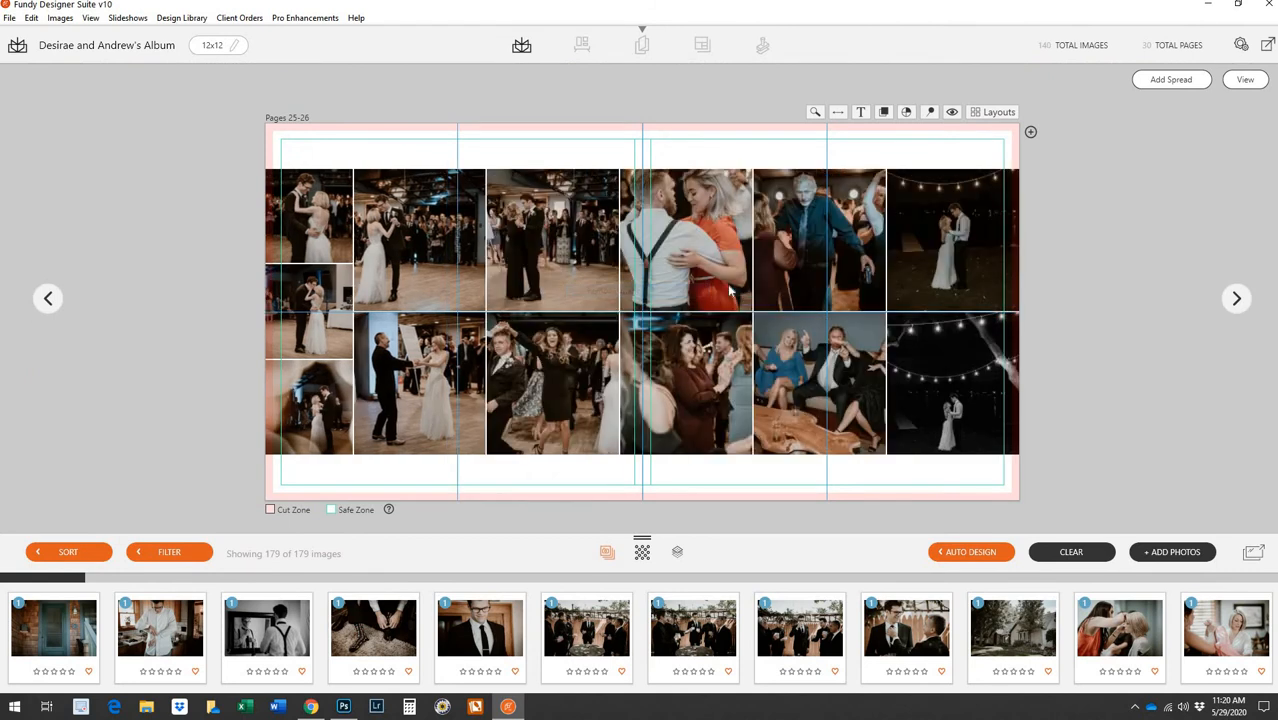
right_click(727, 289)
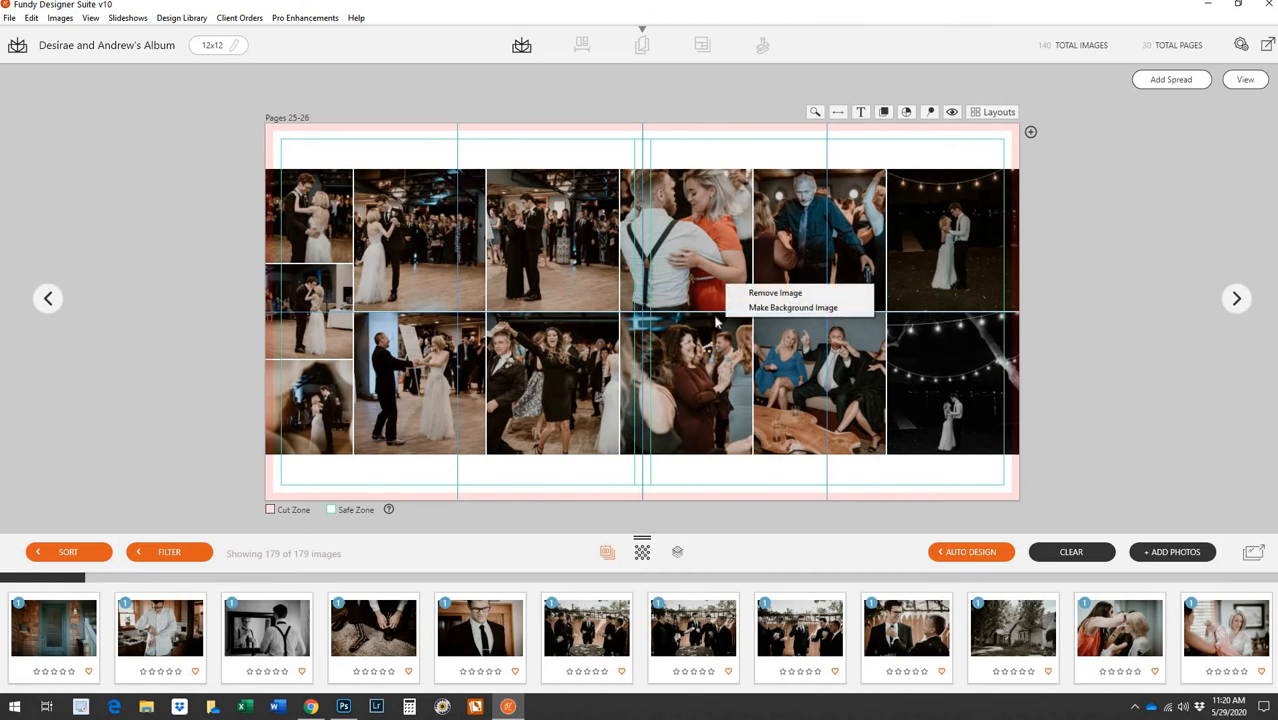
right_click(703, 378)
left_click(790, 383)
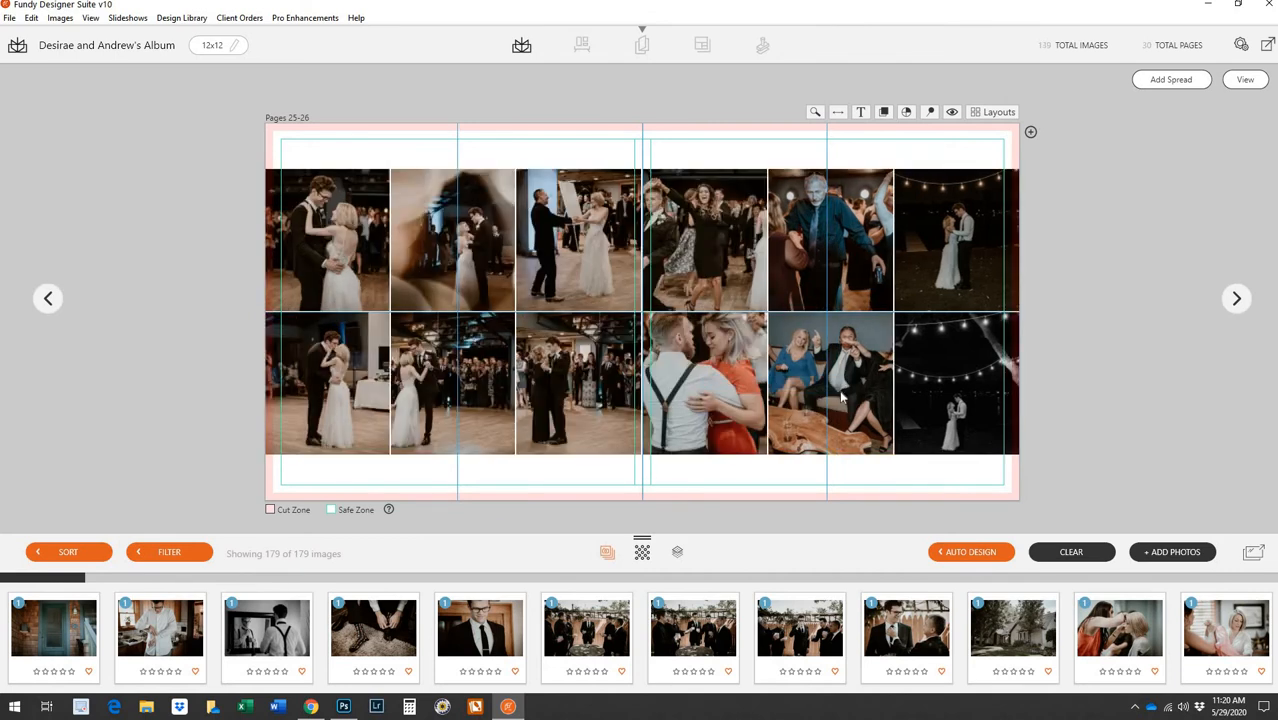
right_click(843, 398)
left_click(852, 399)
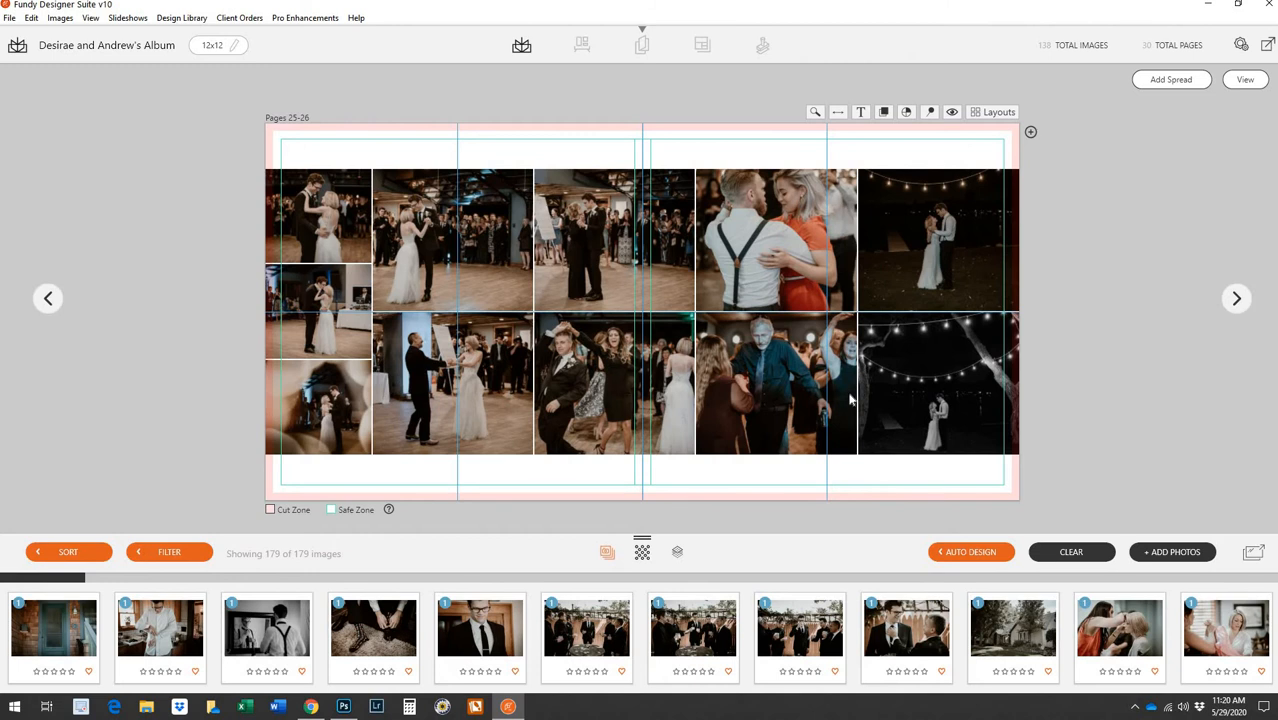
Remove a guest photo, the bottom-right and string-lights night photos, then reshuffle the spread
right_click(800, 402)
left_click(845, 403)
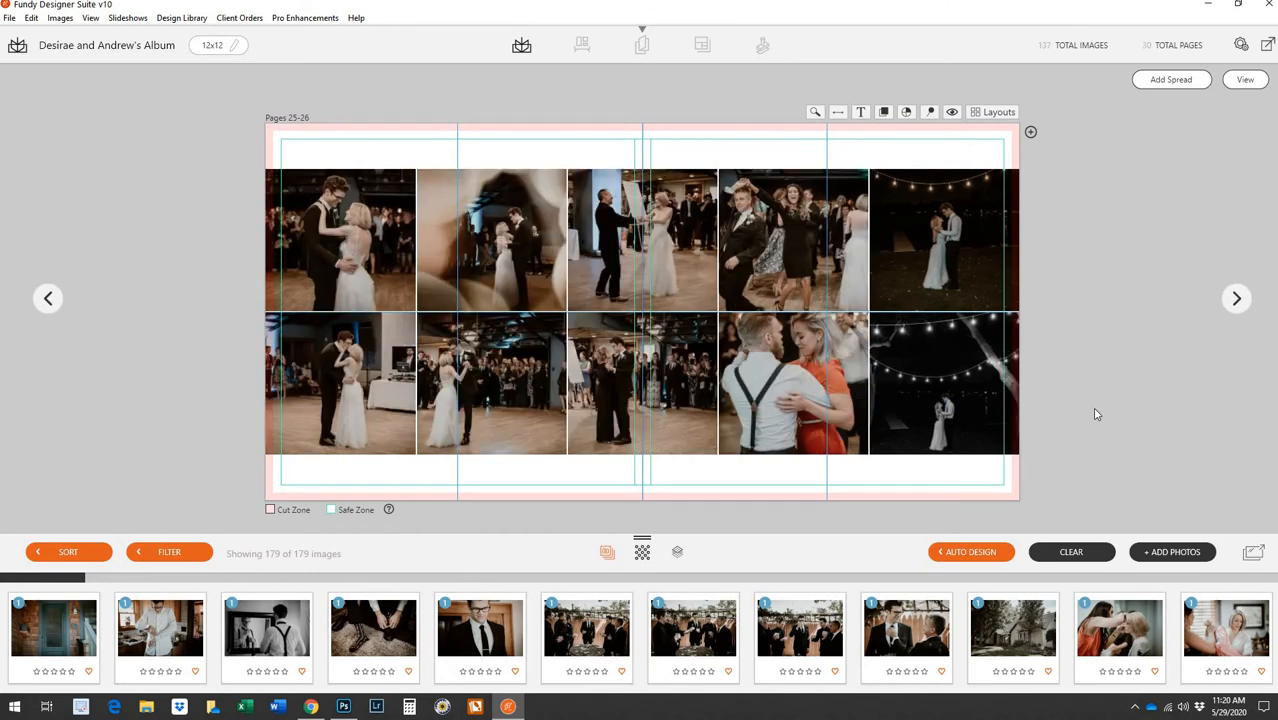
right_click(945, 405)
left_click(985, 403)
right_click(960, 376)
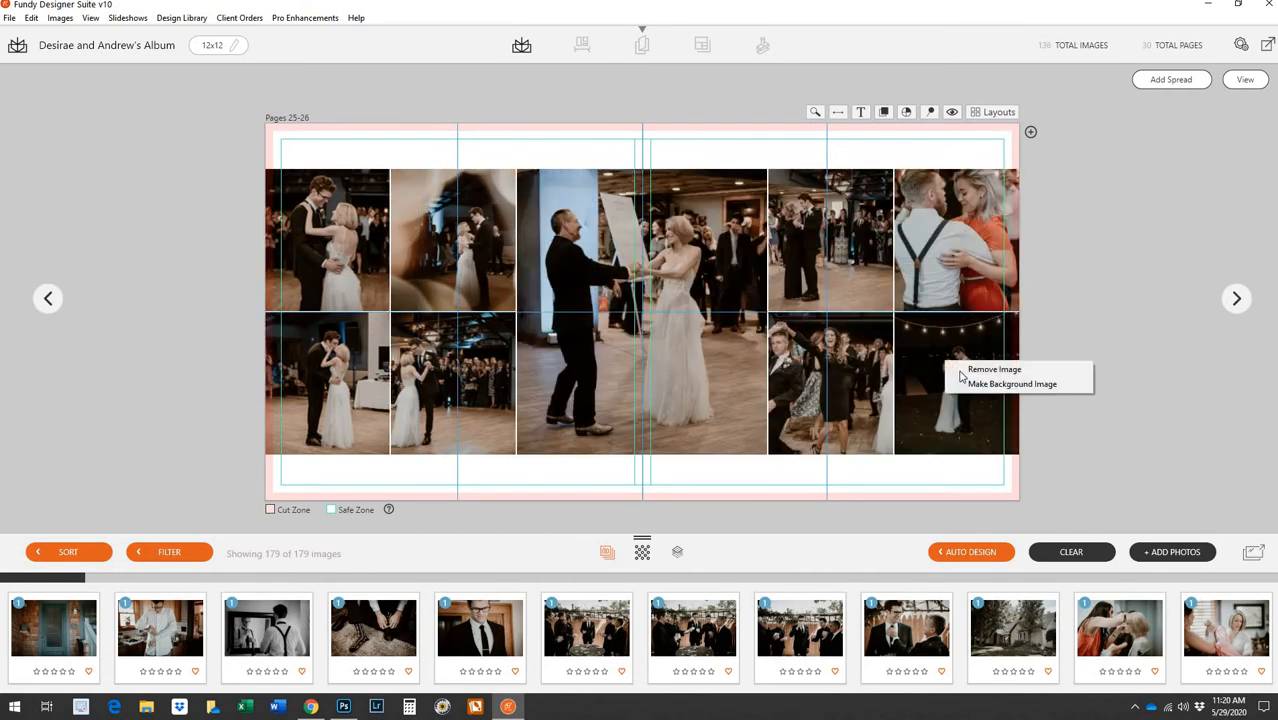
left_click(962, 370)
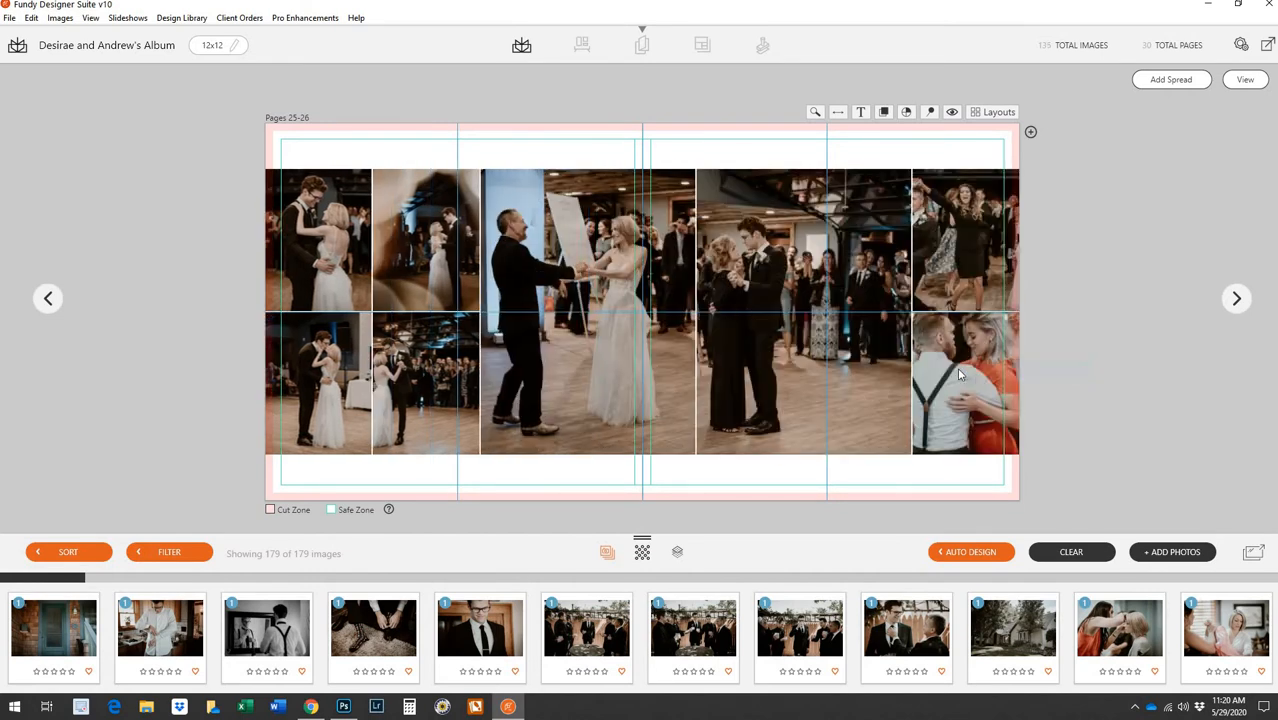
left_click(1245, 79)
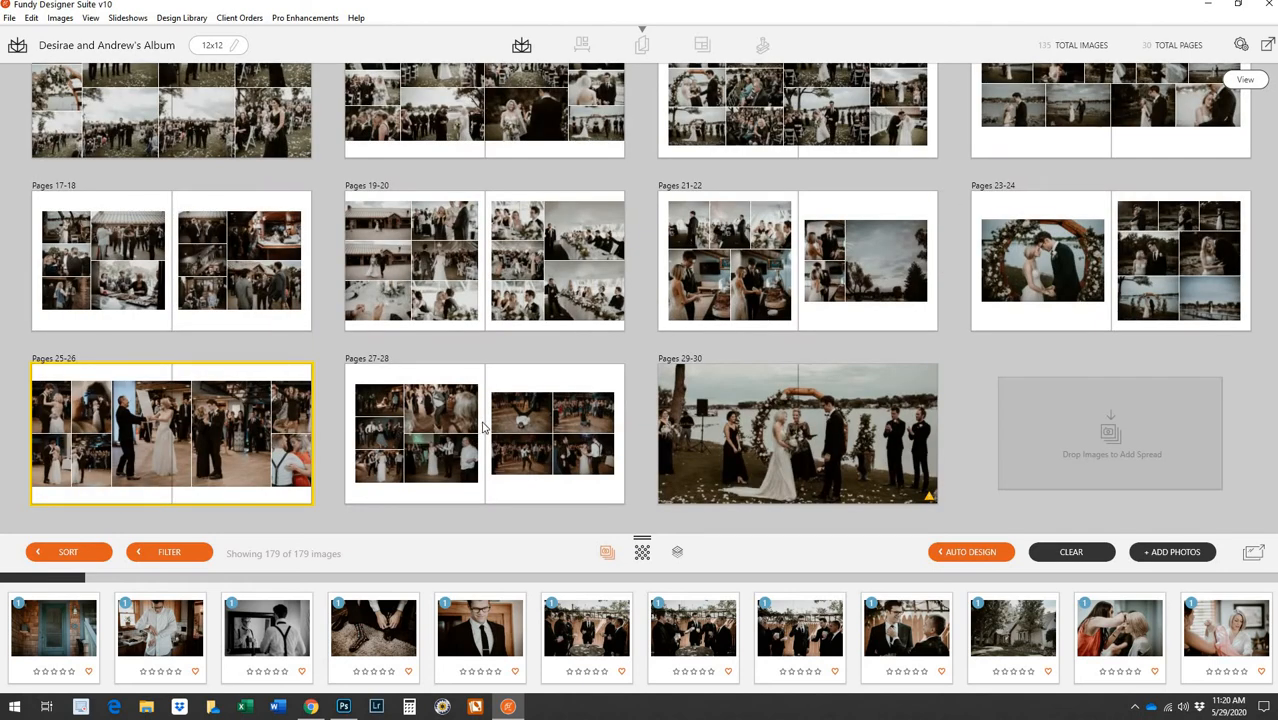
left_click(323, 407)
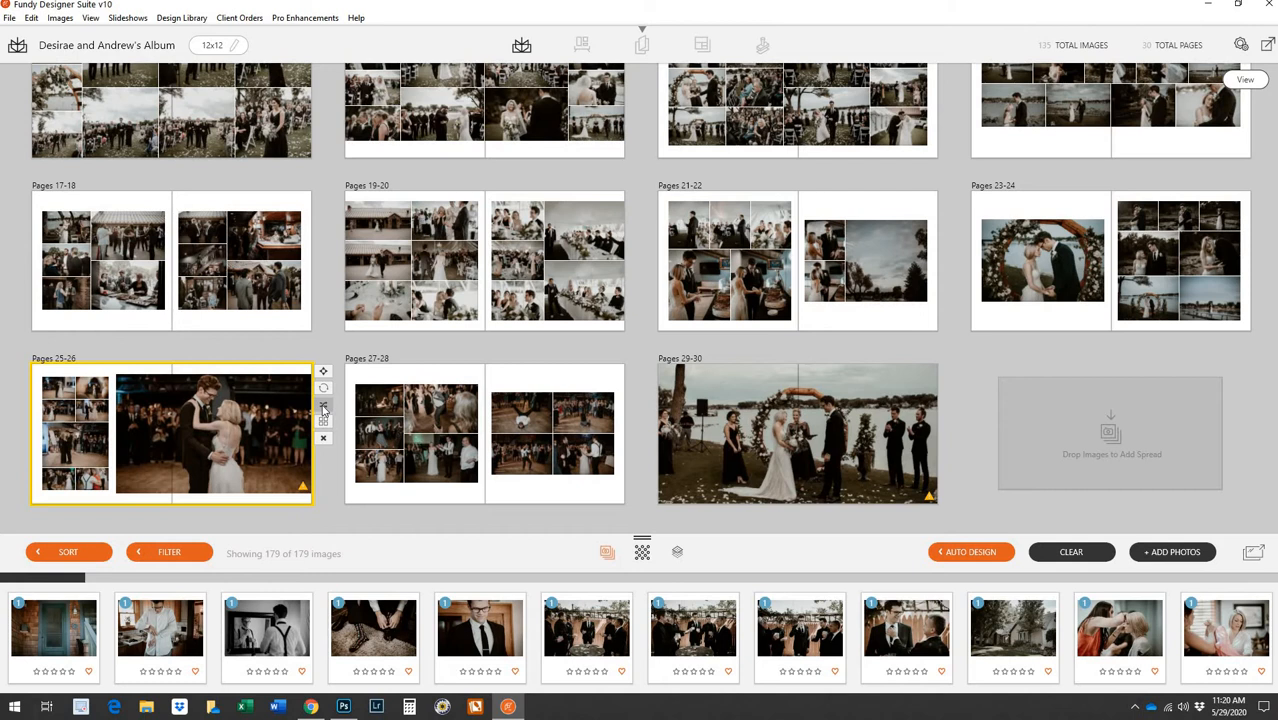
Reshuffle Pages 25-26 fifteen times to reach an eight-photo two-row dance grid, then open the spread
left_click(323, 407)
left_click(323, 407)
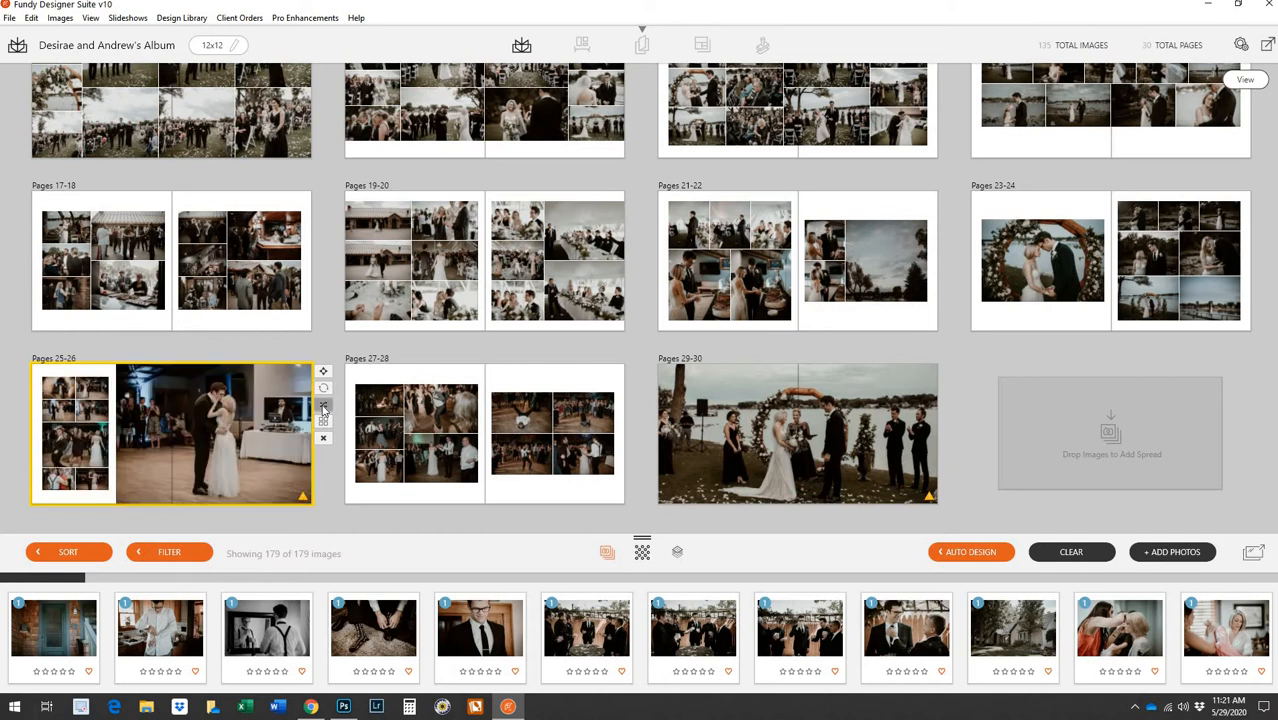
left_click(323, 407)
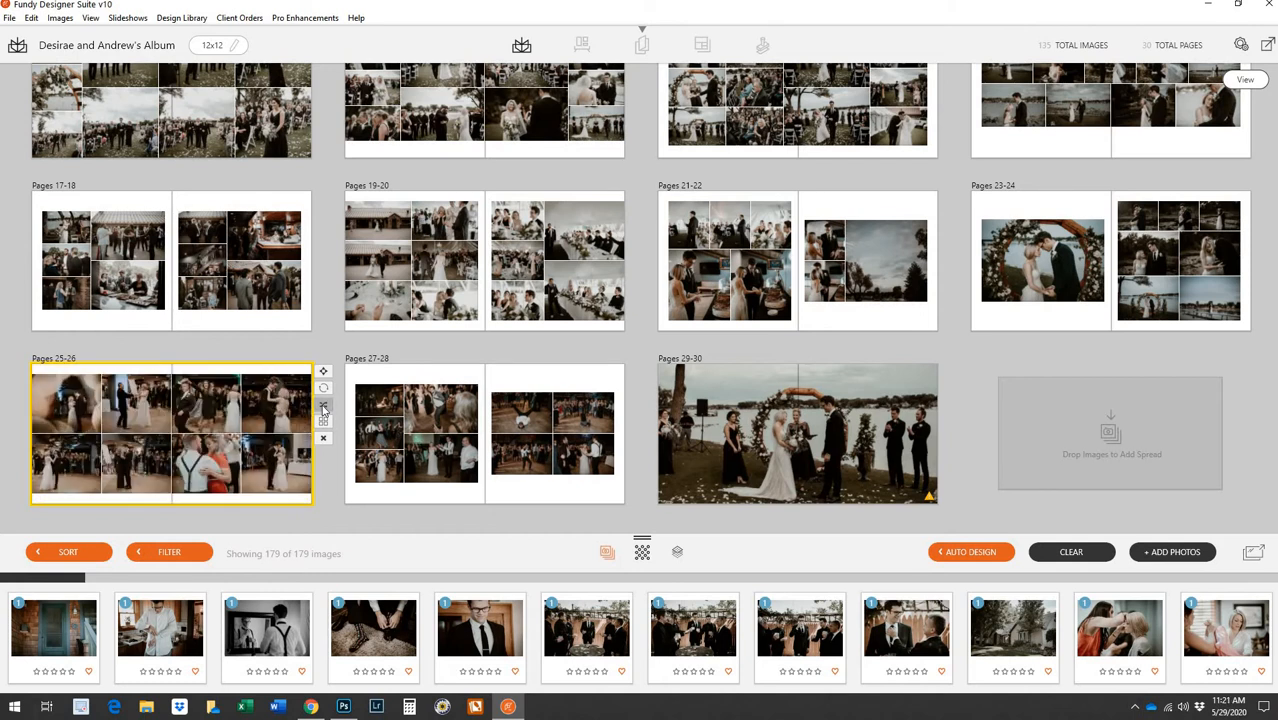
left_click(323, 407)
left_click(323, 407)
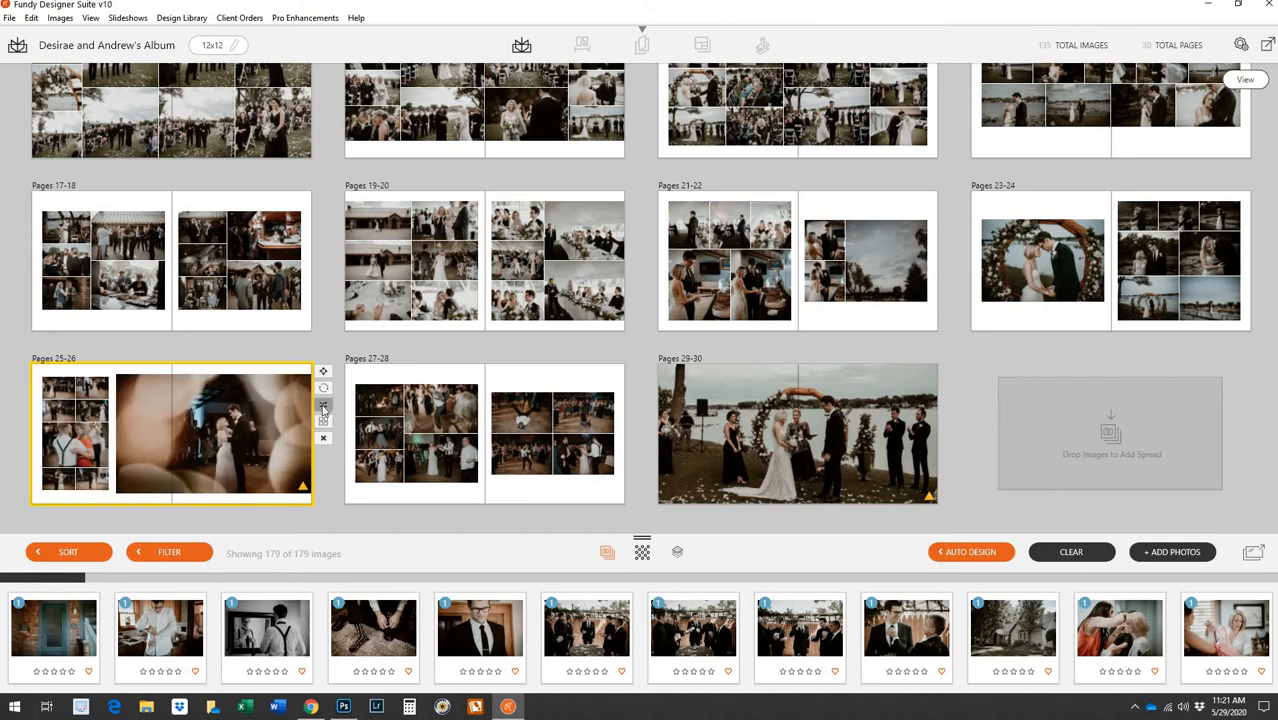
left_click(323, 407)
left_click(323, 407)
left_click(323, 407)
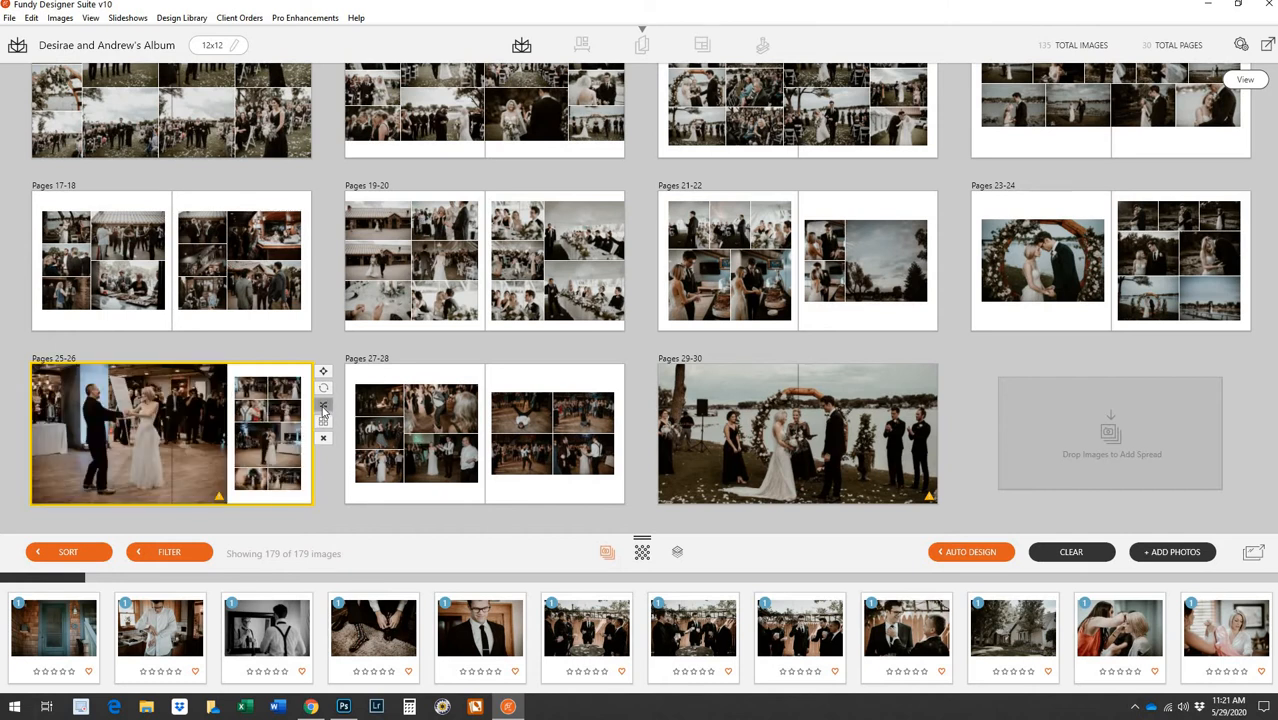
left_click(323, 407)
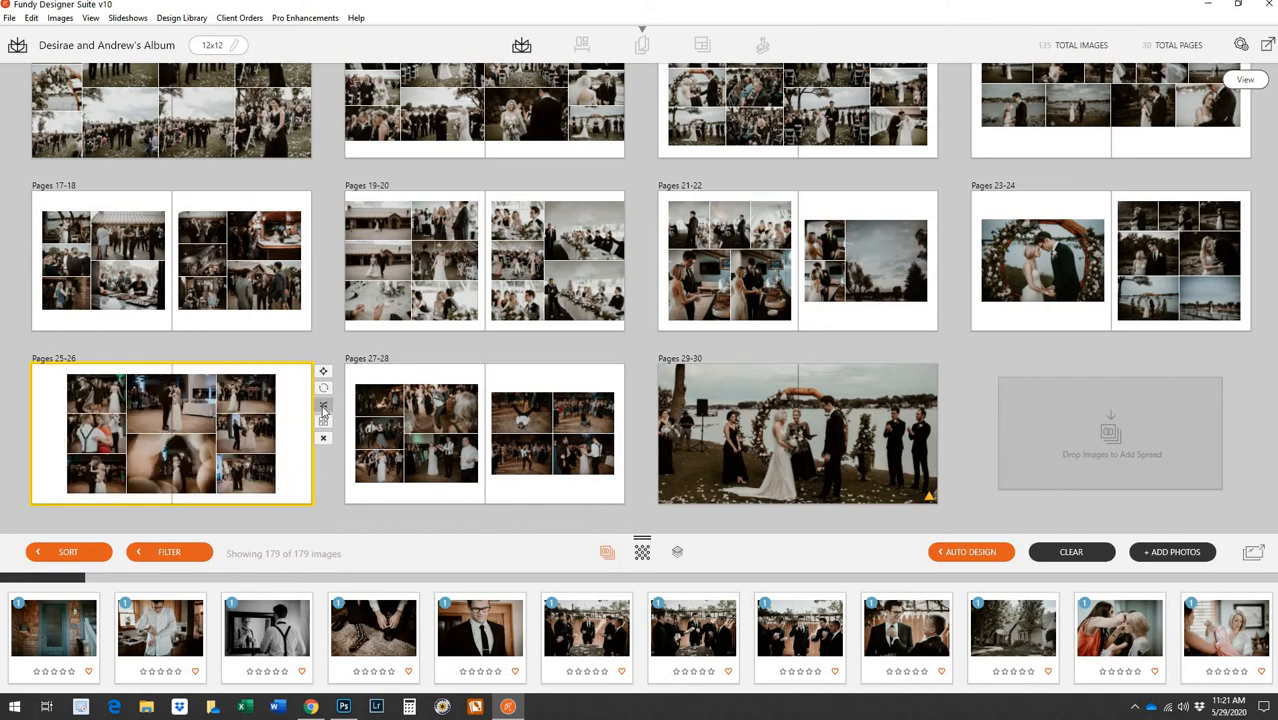
left_click(323, 407)
left_click(323, 407)
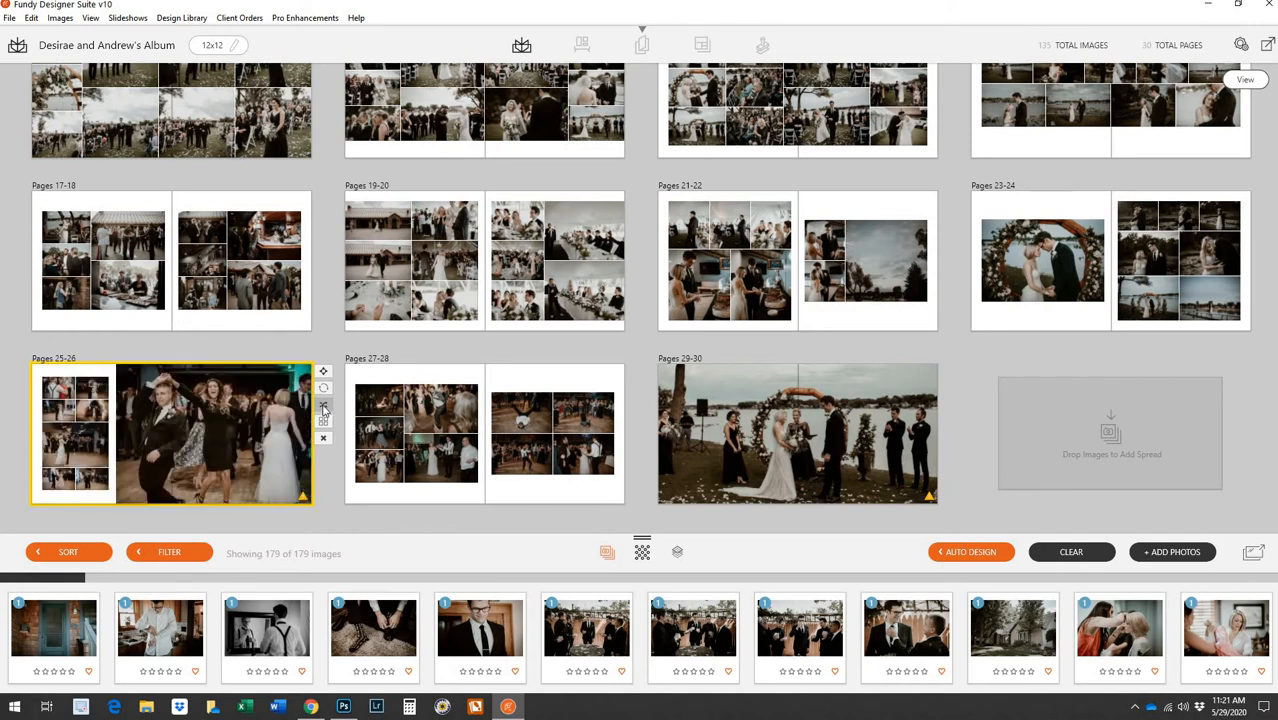
left_click(323, 407)
left_click(323, 407)
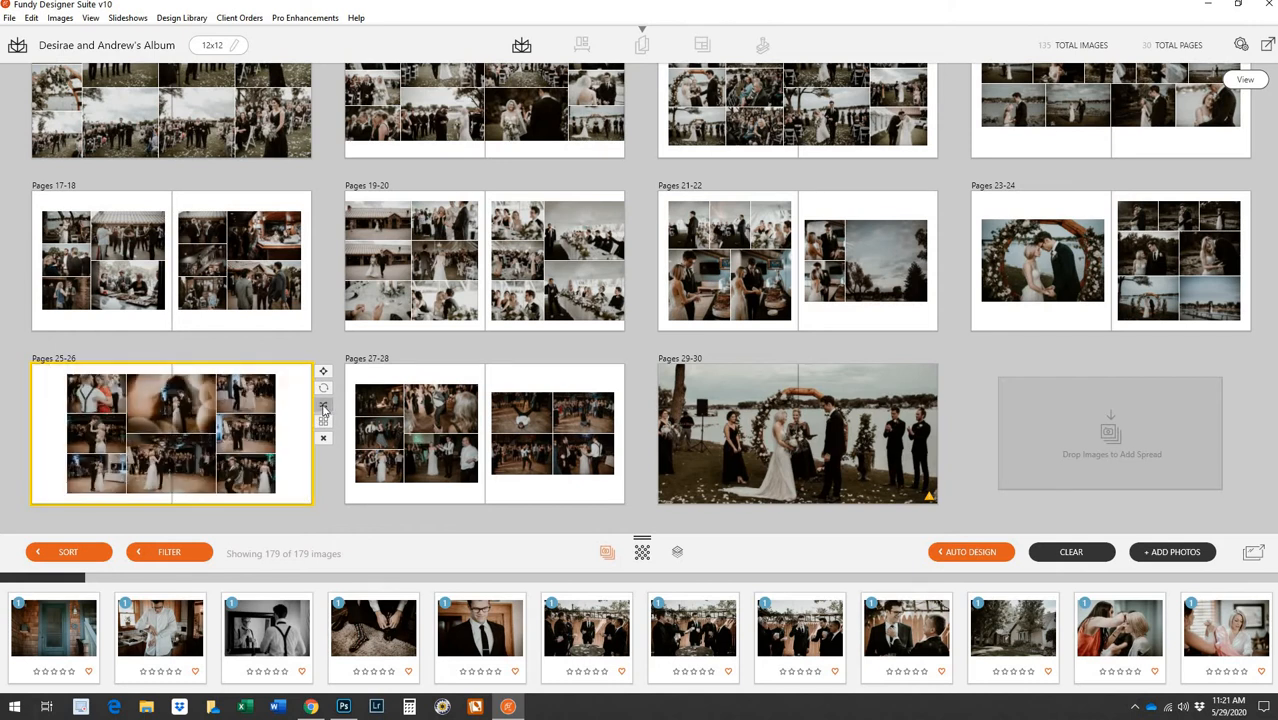
left_click(323, 407)
left_click(323, 407)
double_click(219, 411)
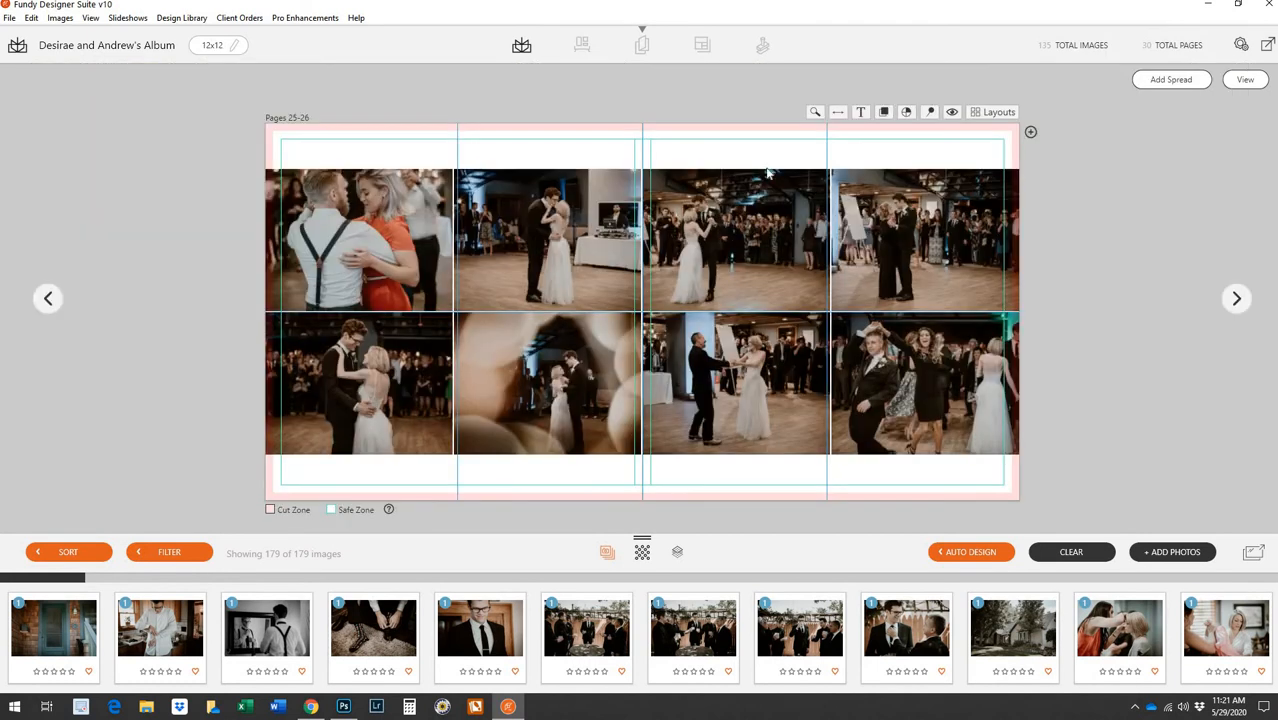
Apply the tall-photo-left, grid-right layout to Pages 25-26 with the blurred dance photo in the left frame
left_click(995, 112)
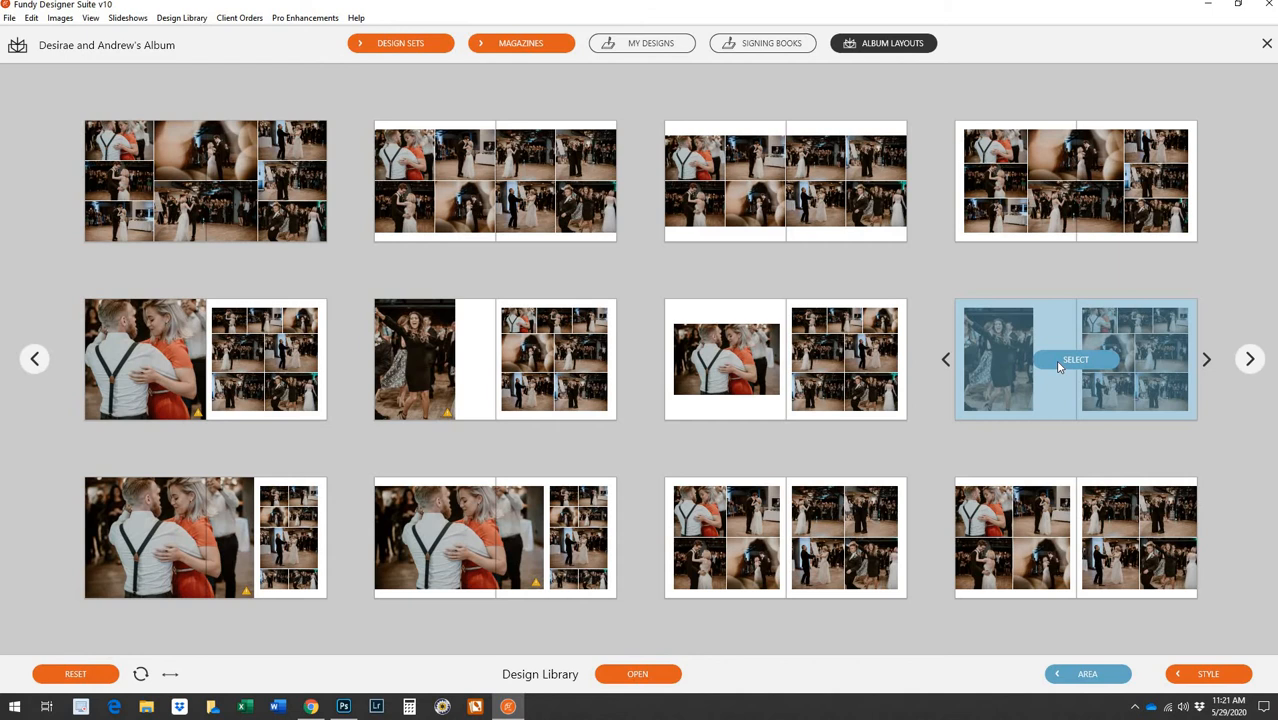
left_click(1062, 364)
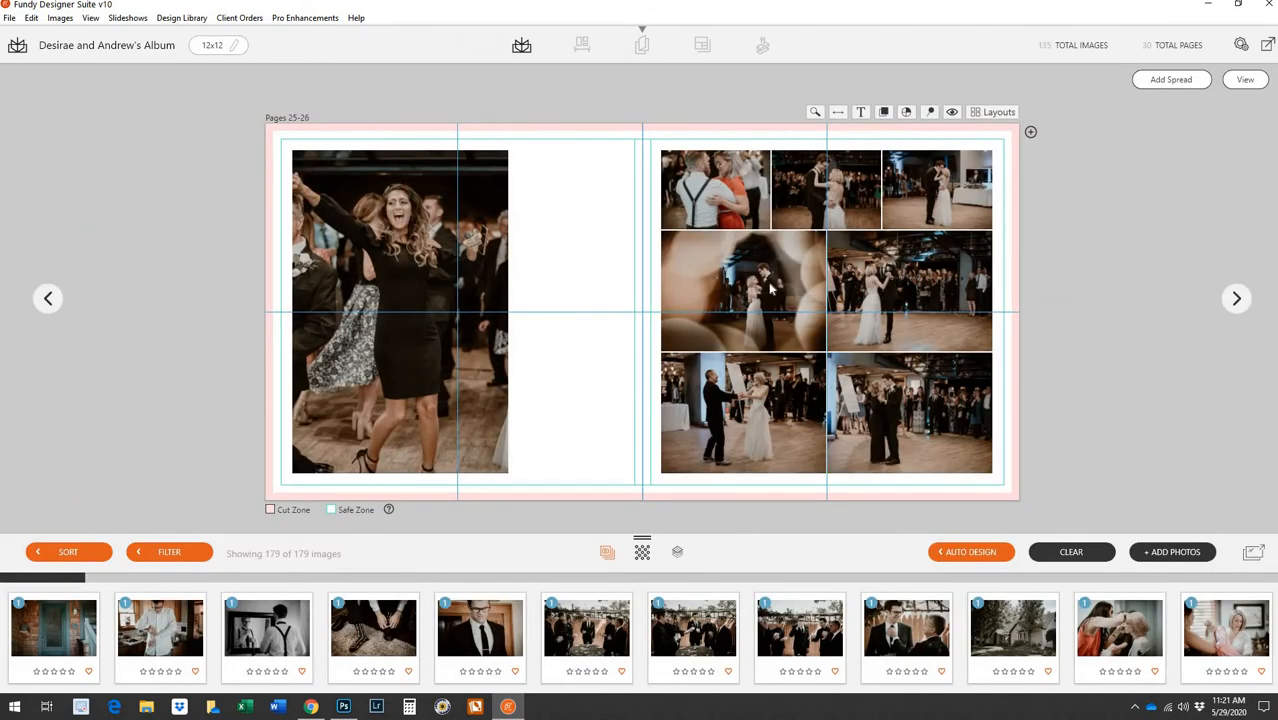
left_click_drag(414, 283, 373, 276)
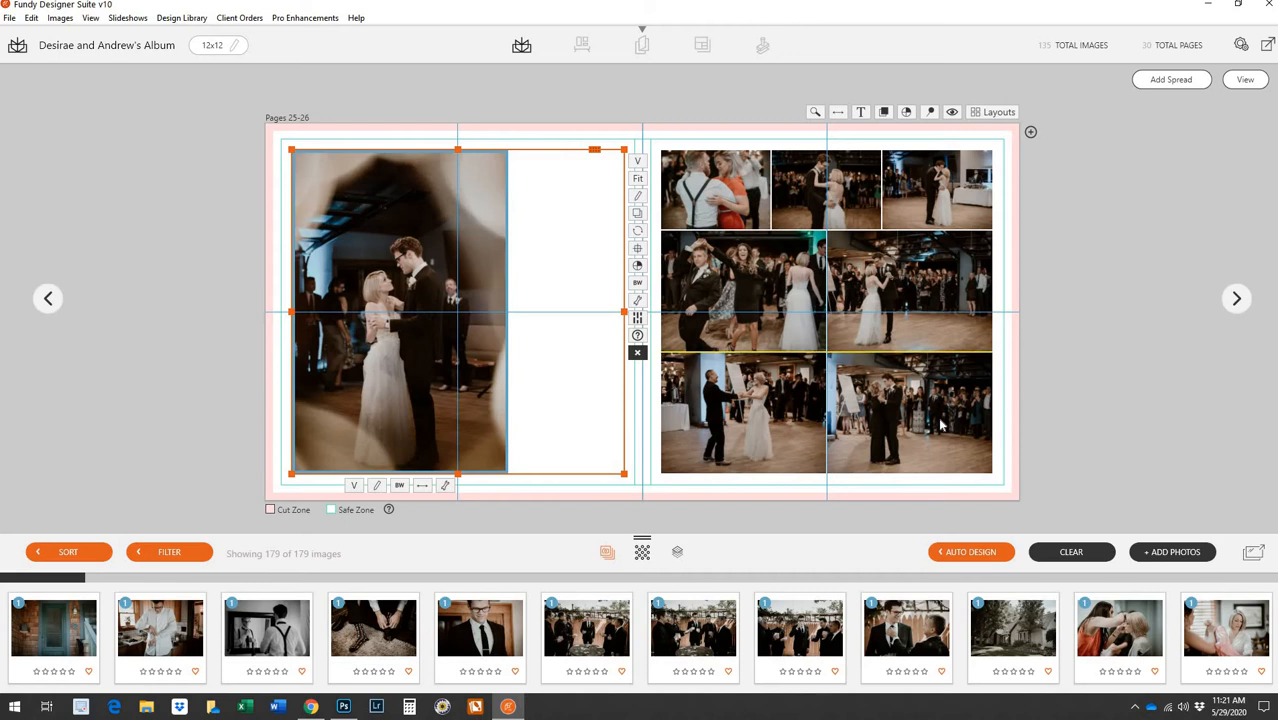
Swap photos within the right-page grid, then return to the spread overview
mouse_move(731, 199)
left_mouse_down()
mouse_move(772, 421)
mouse_move(713, 182)
left_mouse_up()
left_click_drag(925, 198, 812, 206)
left_click(789, 282)
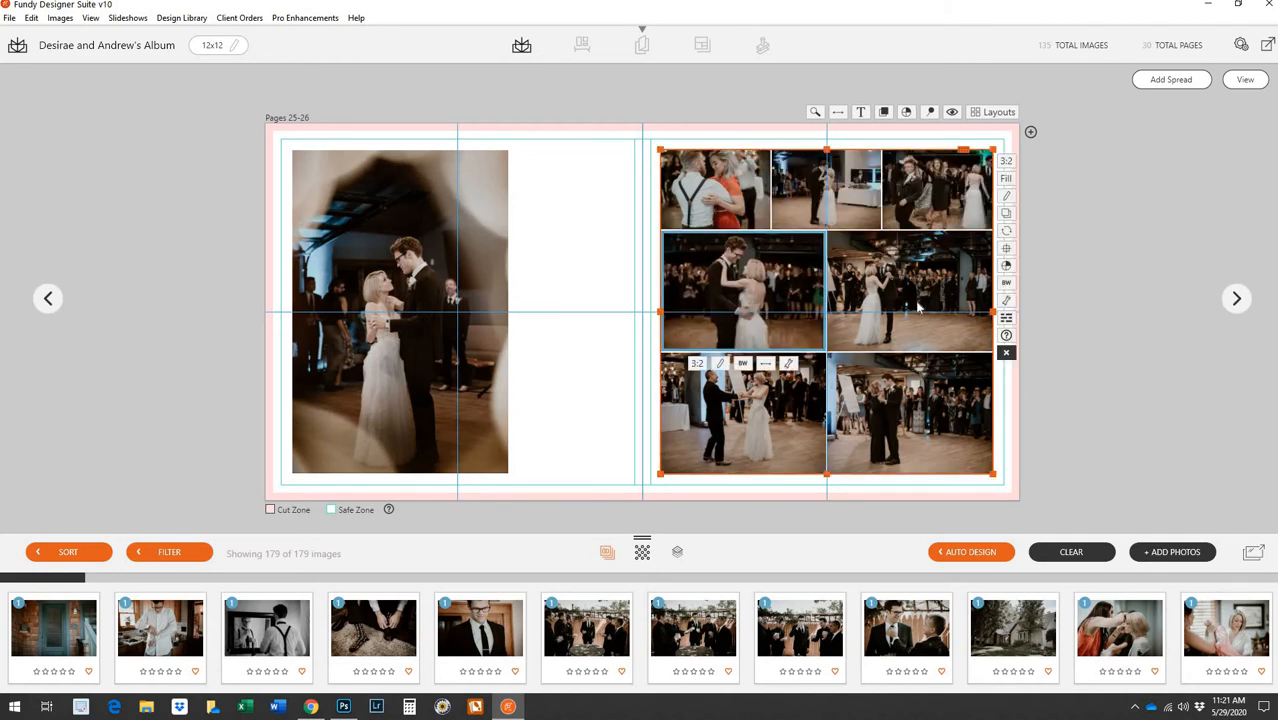
left_click(1241, 83)
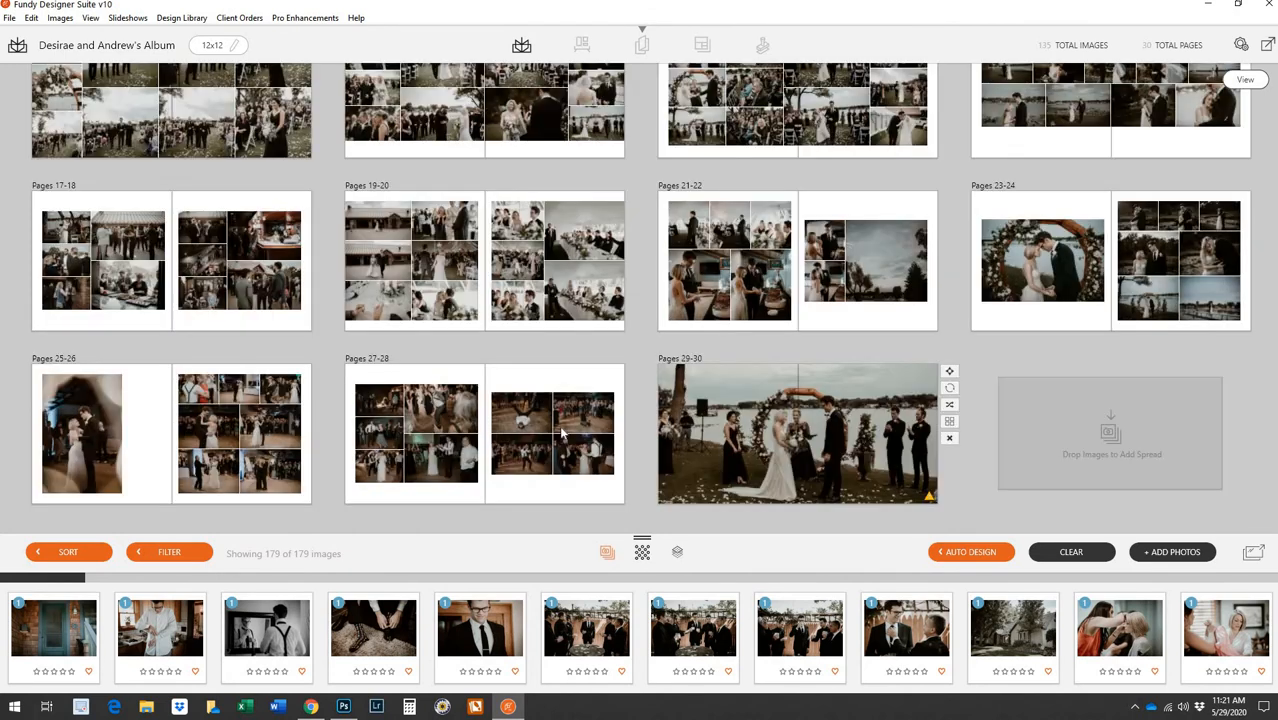
mouse_move(562, 432)
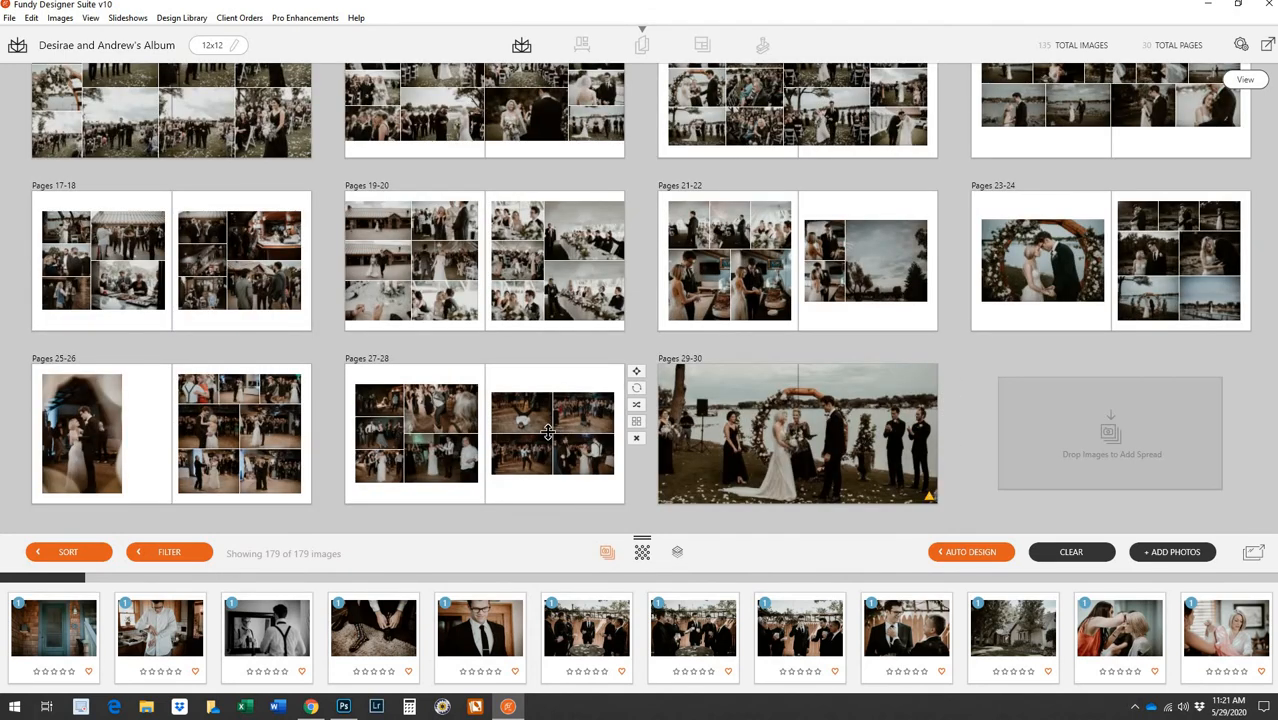
After checking Pages 27-28, drag the two night dance photos from the filmstrip onto Pages 29-30
double_click(496, 430)
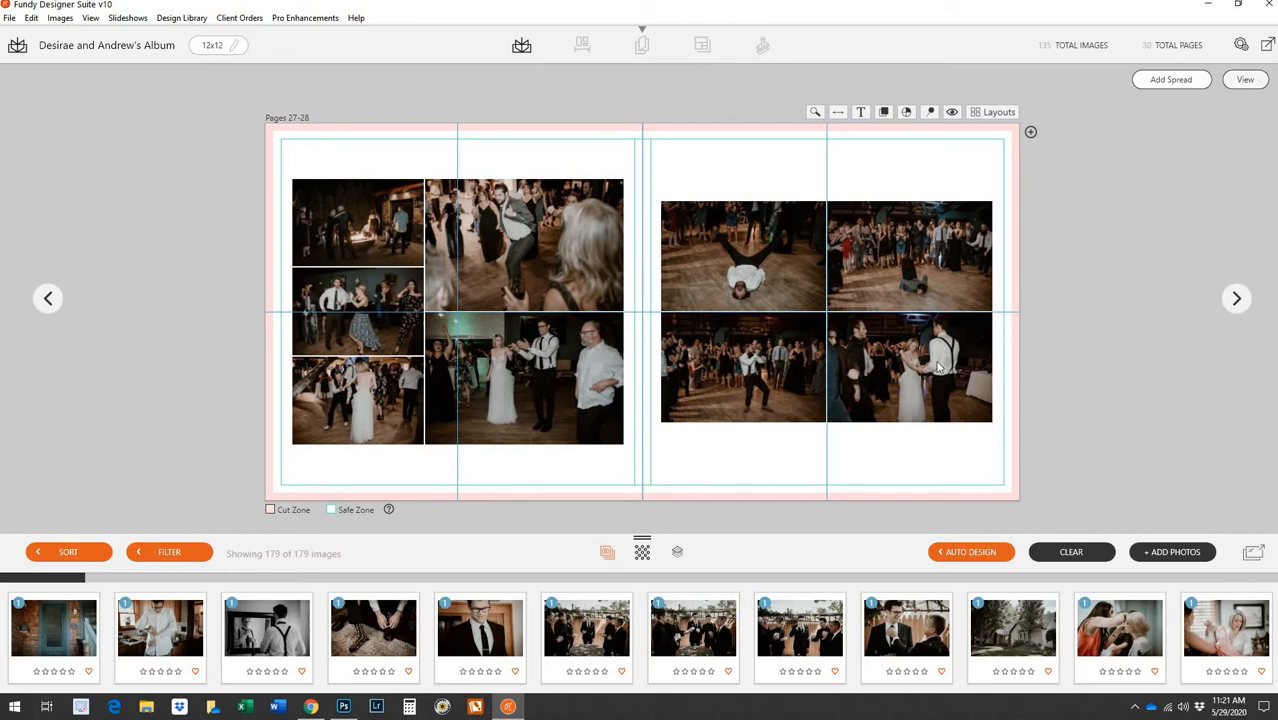
left_click(1246, 82)
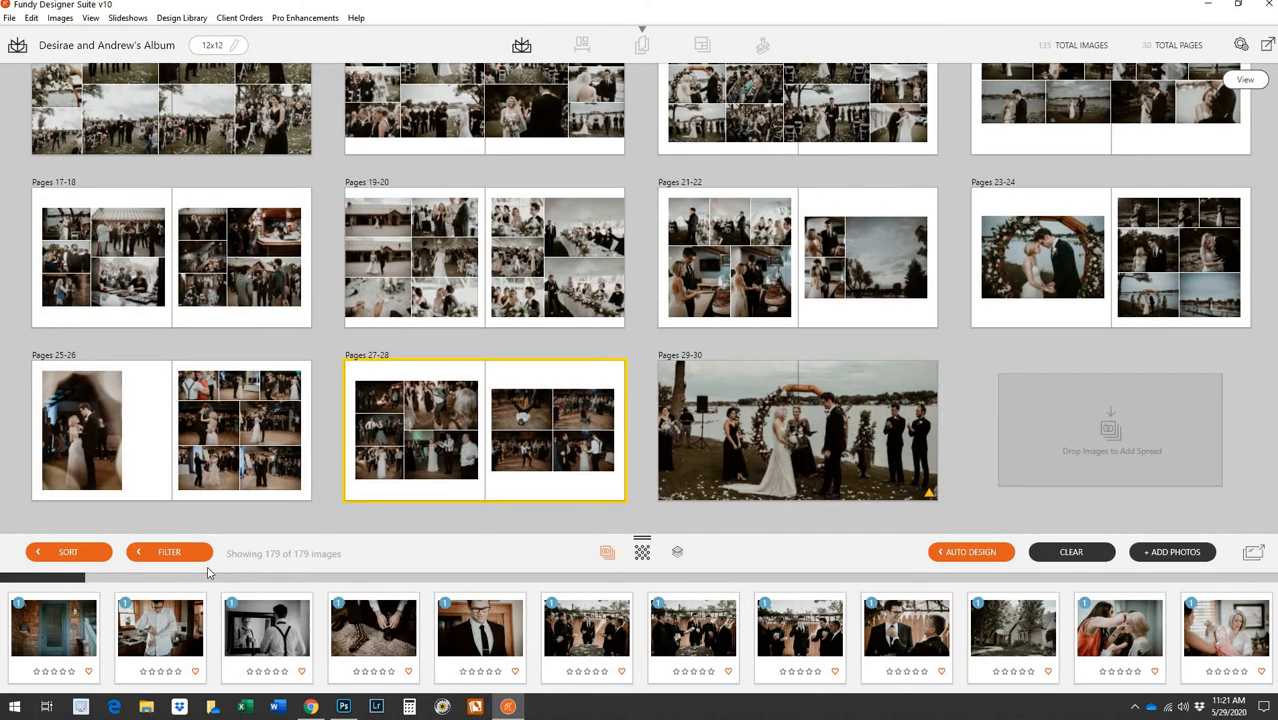
left_click(162, 579)
left_click_drag(806, 597, 1236, 576)
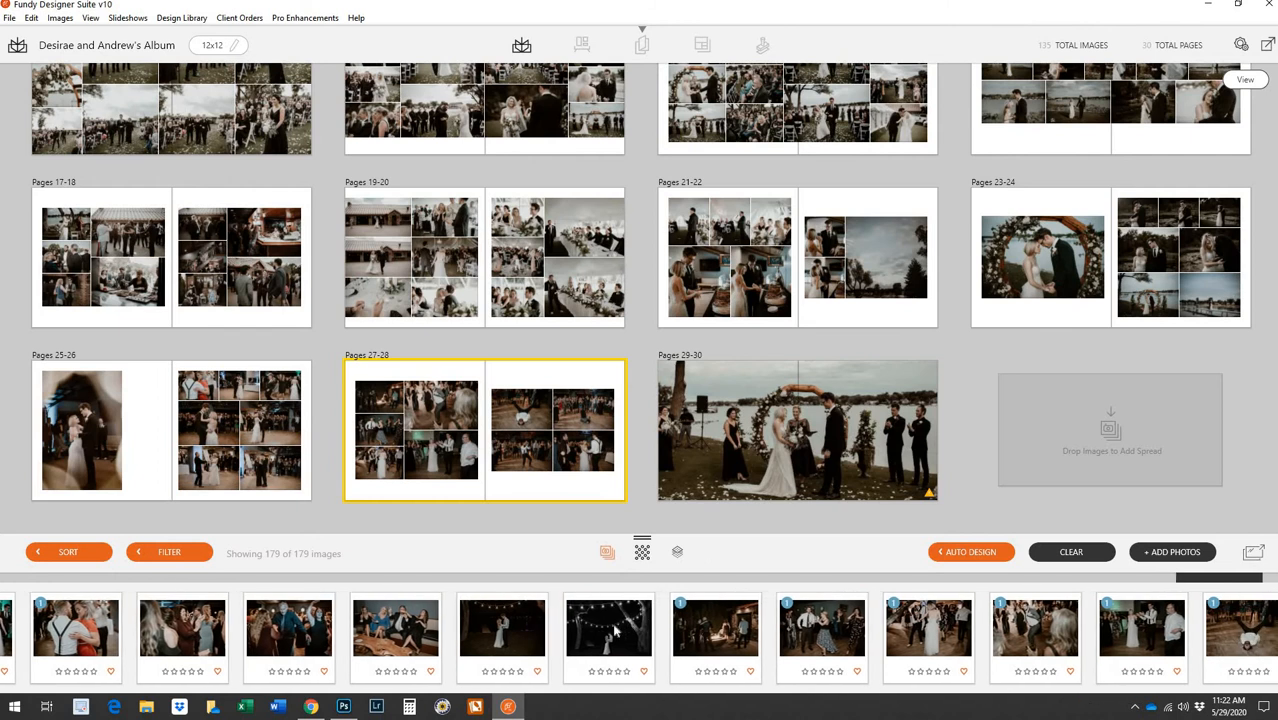
left_click(524, 640, "ctrl")
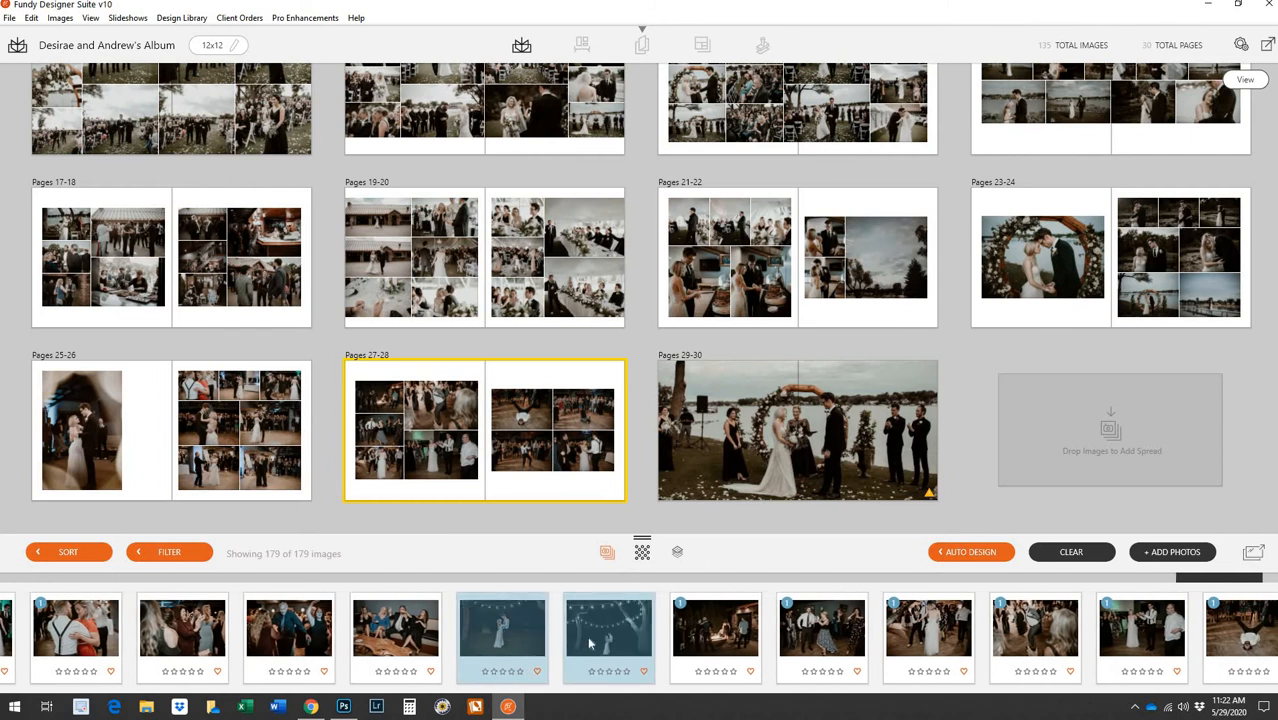
left_click_drag(590, 643, 762, 472)
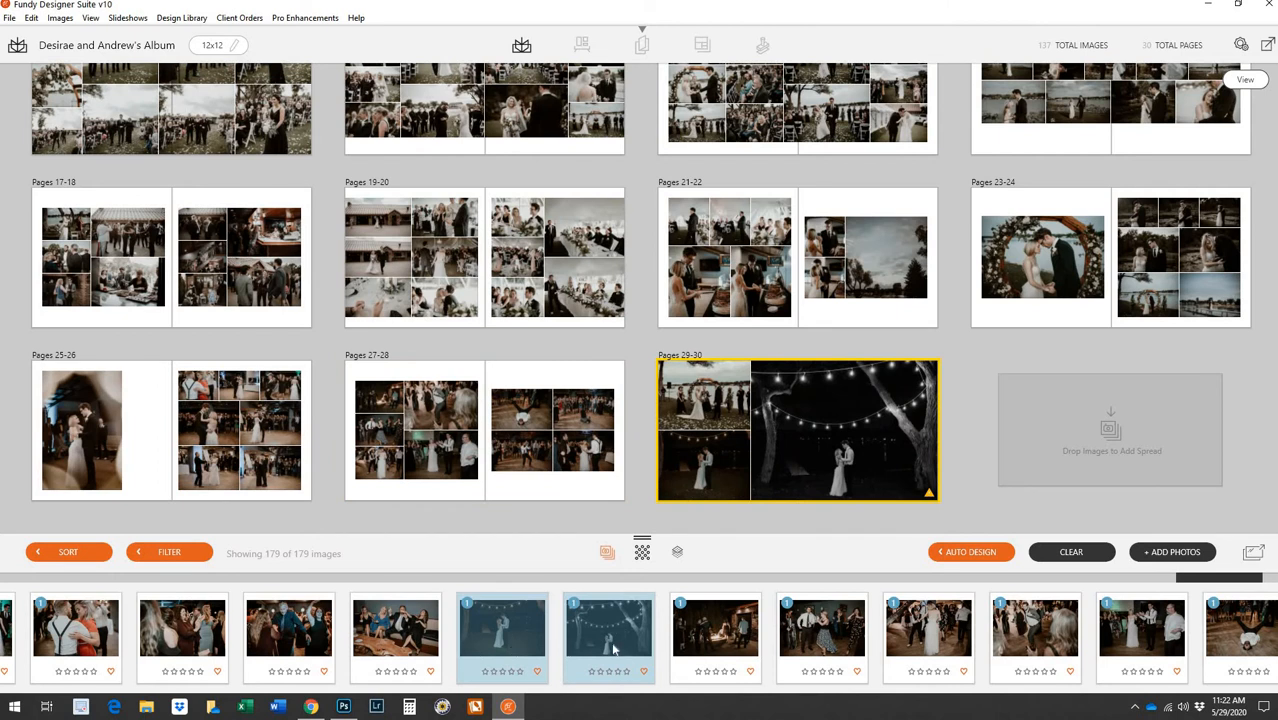
Place the dark couple dancing photo and the string-lights photo onto Pages 29-30
left_click(516, 645, "ctrl")
left_click(530, 644)
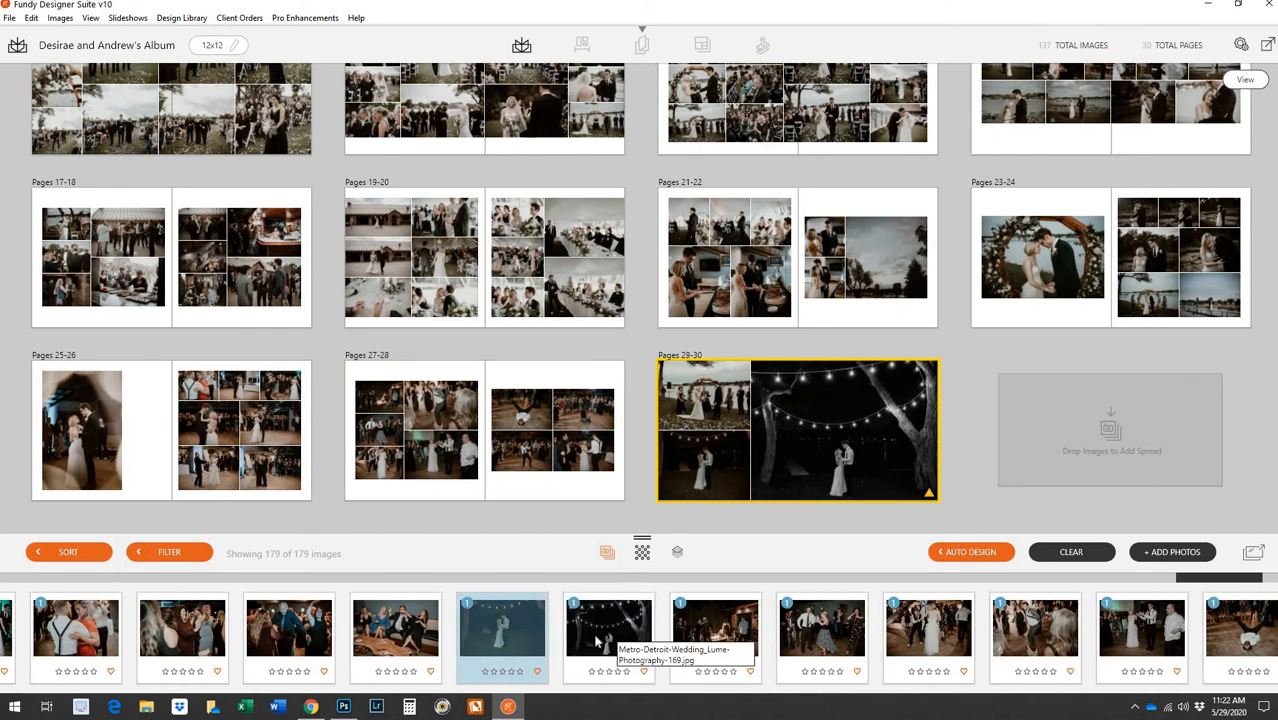
left_click(597, 648, "ctrl")
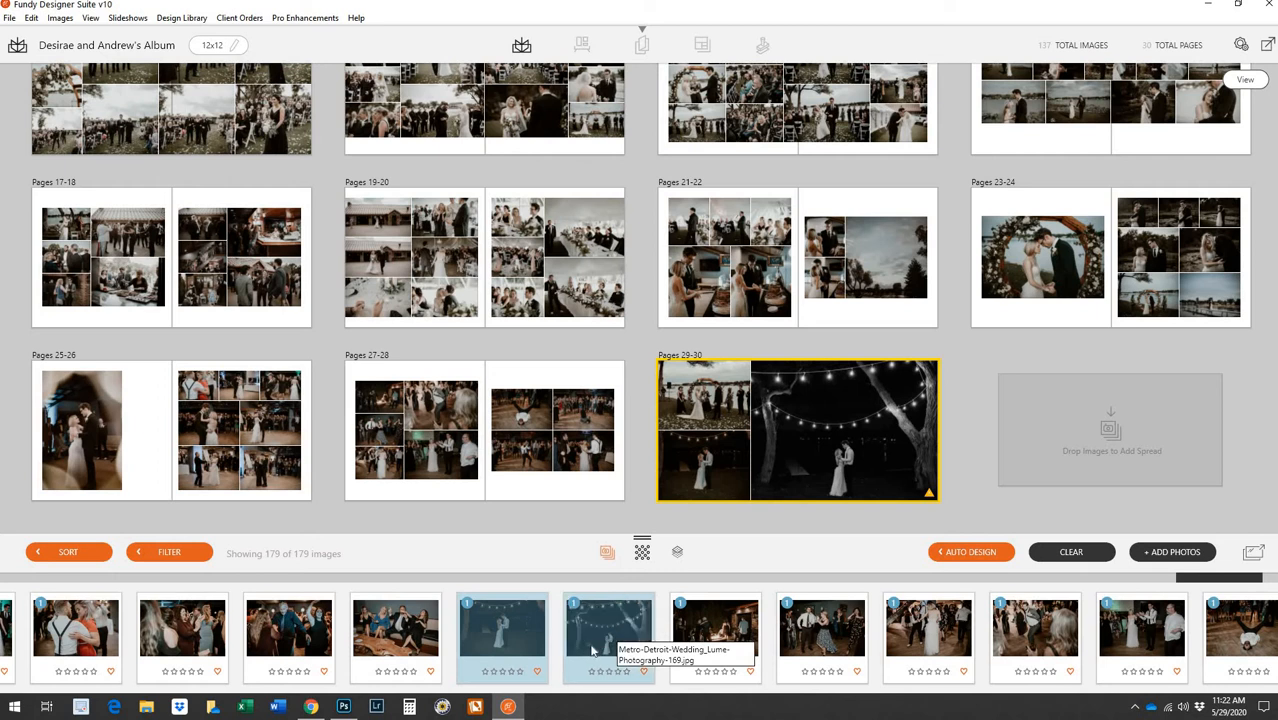
left_click_drag(597, 648, 703, 469)
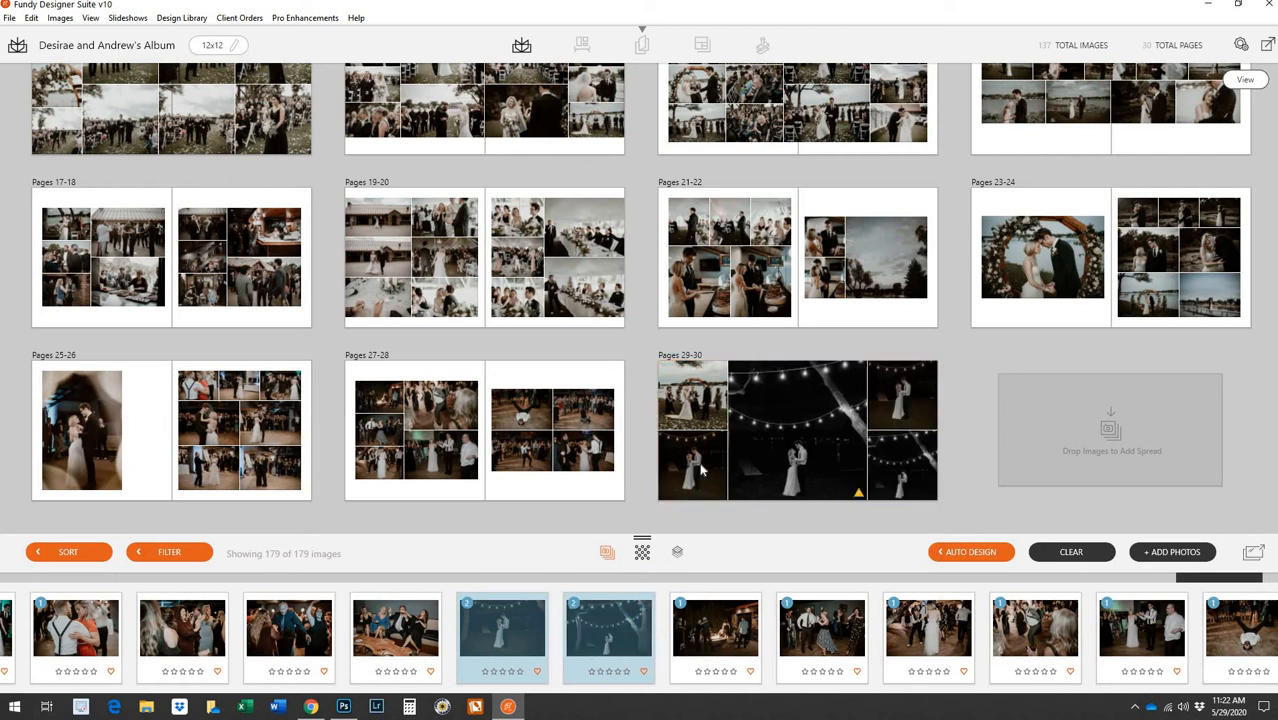
Remove the extra images and the ceremony photo, leaving the two night portraits on Pages 29-30
right_click(810, 480)
left_click(852, 476)
right_click(834, 476)
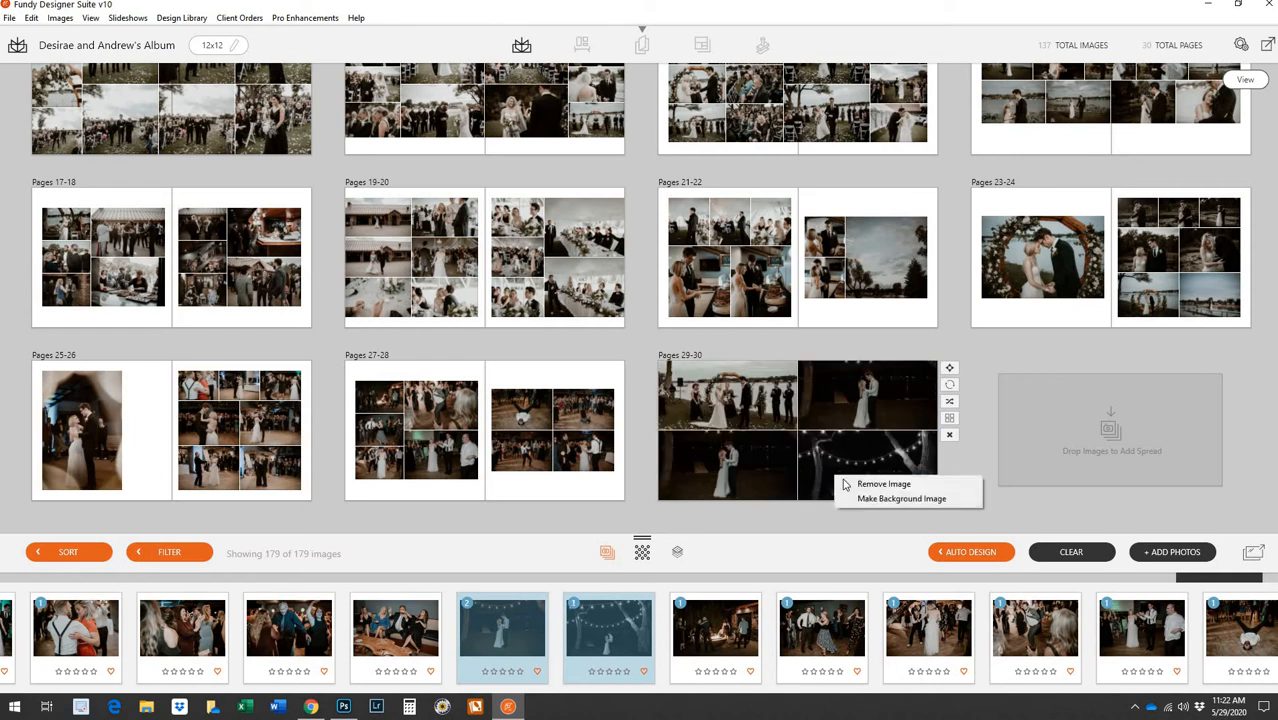
left_click(843, 484)
left_click_drag(591, 655, 752, 428)
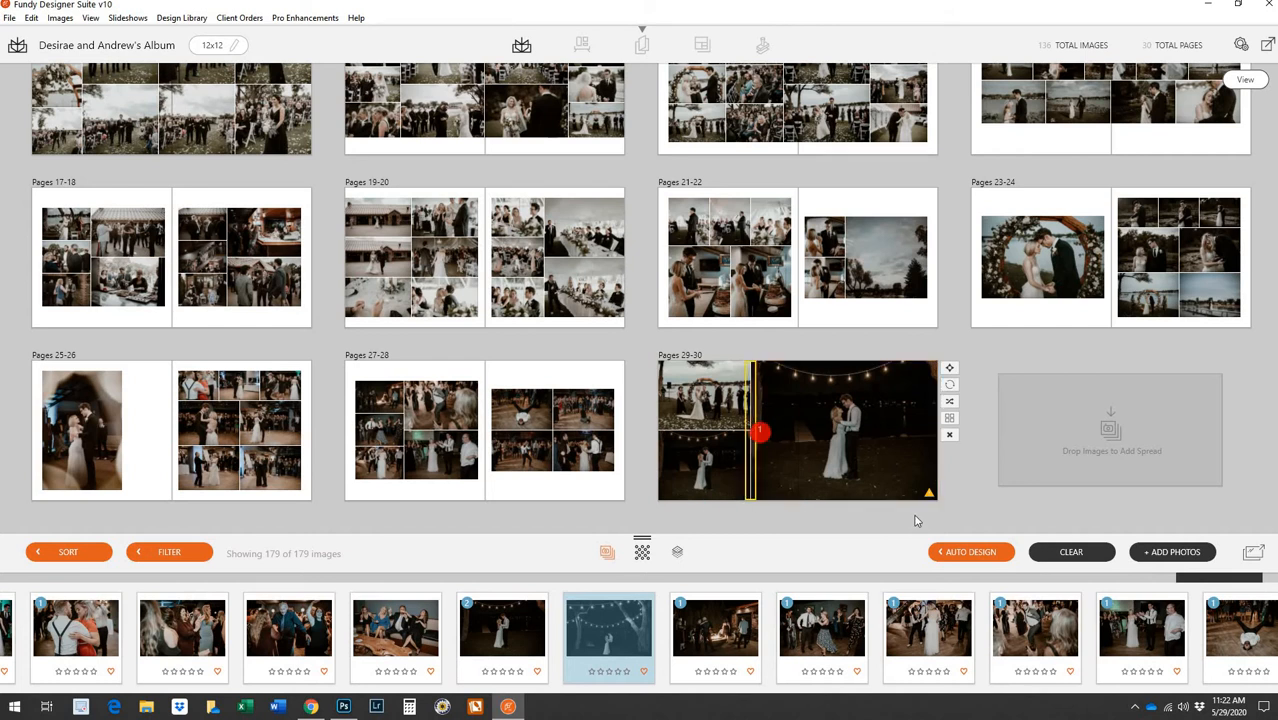
right_click(880, 481)
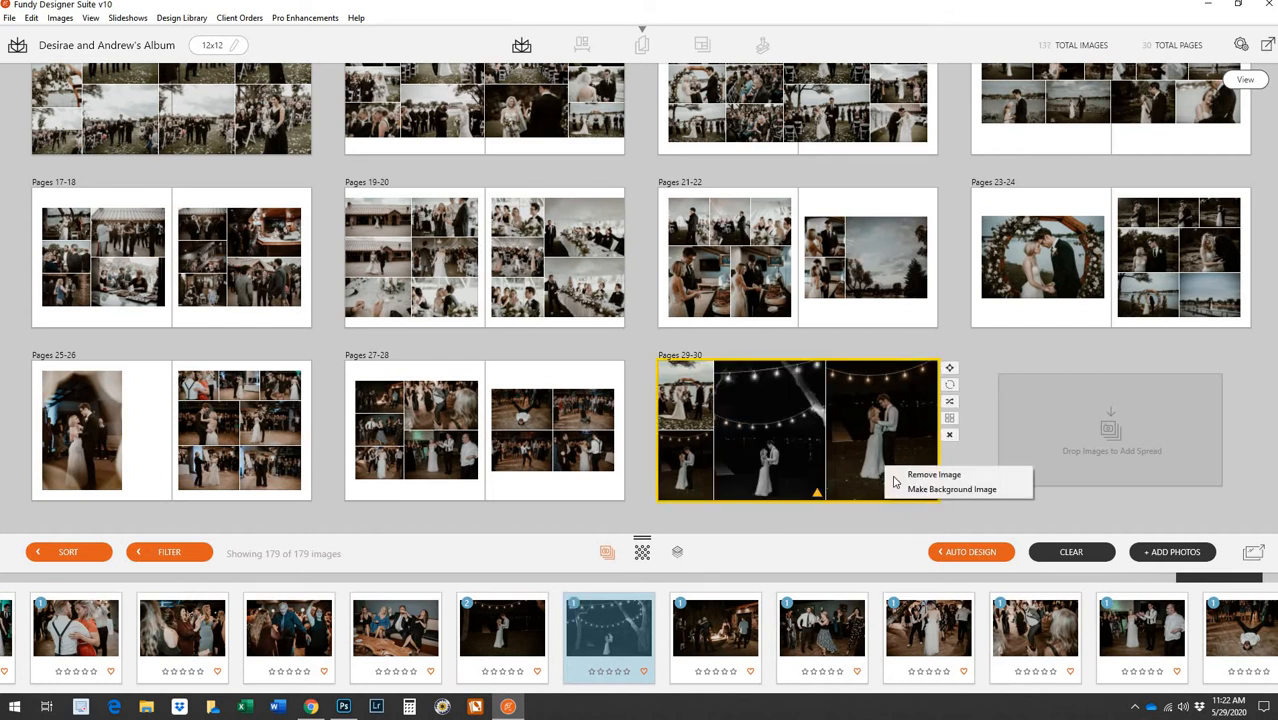
left_click(900, 472)
right_click(897, 476)
left_click(762, 413)
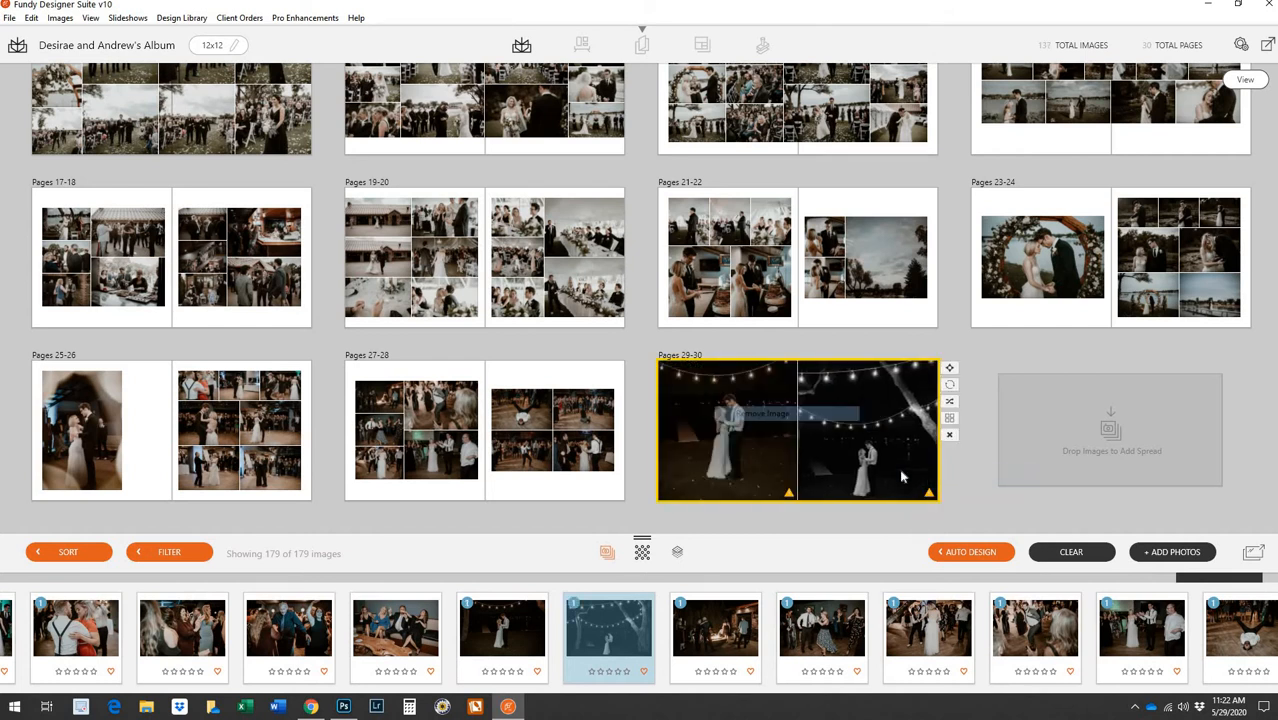
Apply a two-photo layout with a smaller left photo to Pages 29-30 and check both photos
double_click(855, 427)
left_click(986, 113)
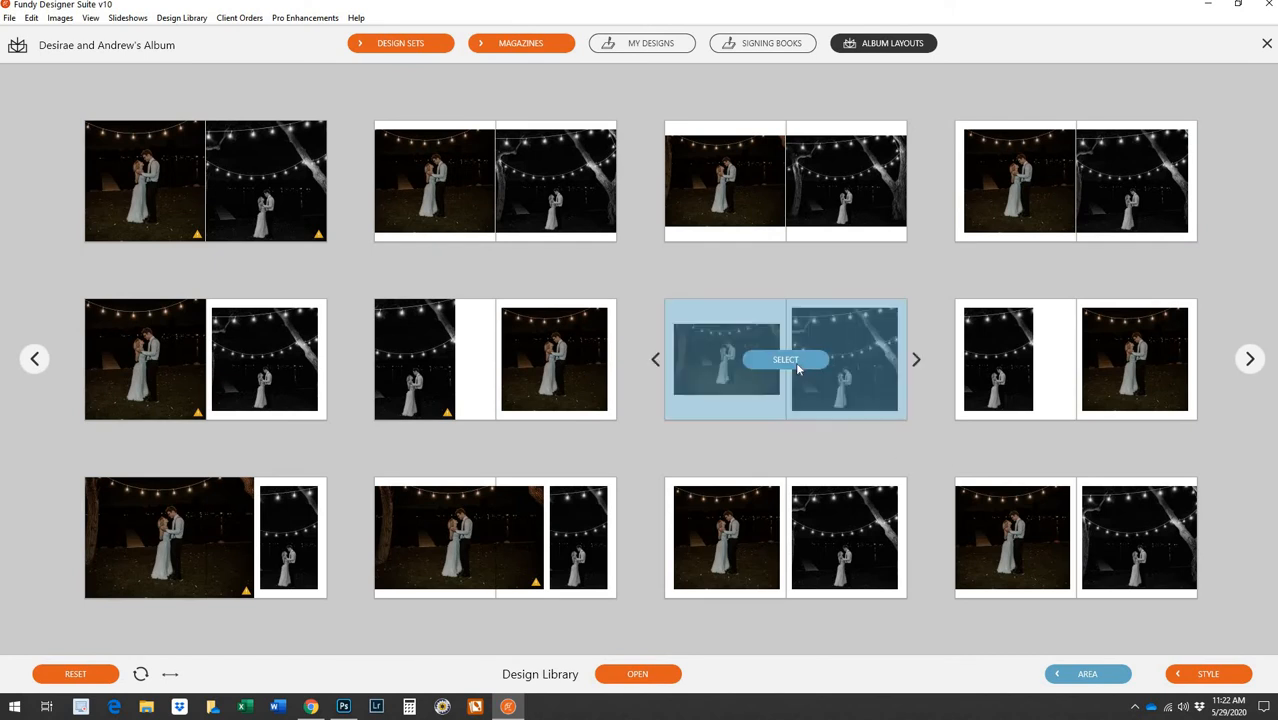
left_click(800, 357)
left_click(570, 358)
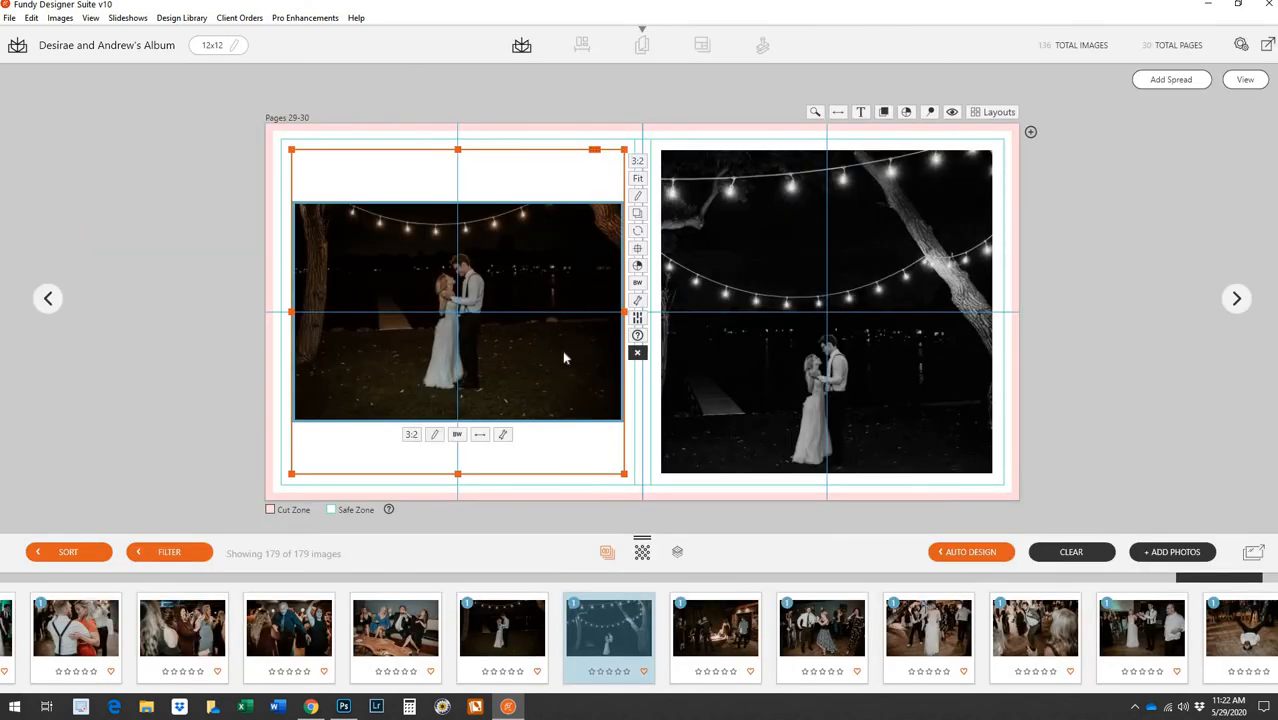
left_click(899, 368)
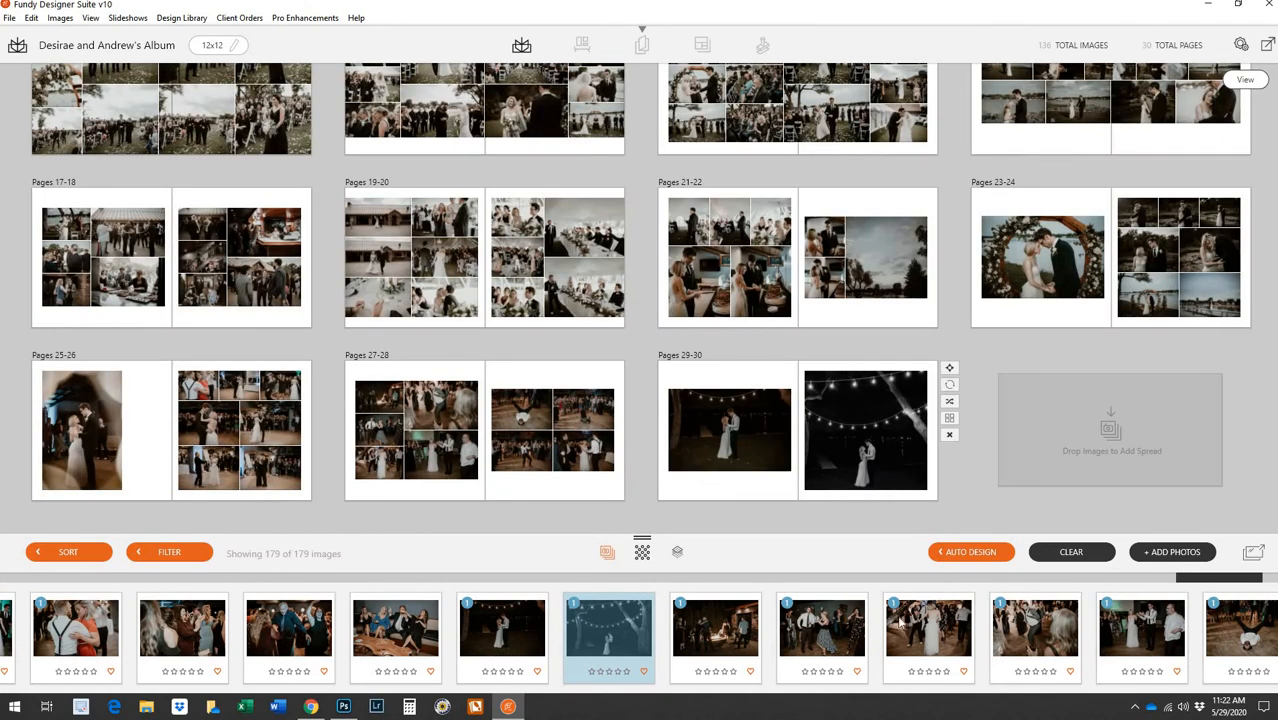
scroll(492, 620, "right", 2)
scroll(492, 620, "right", 2)
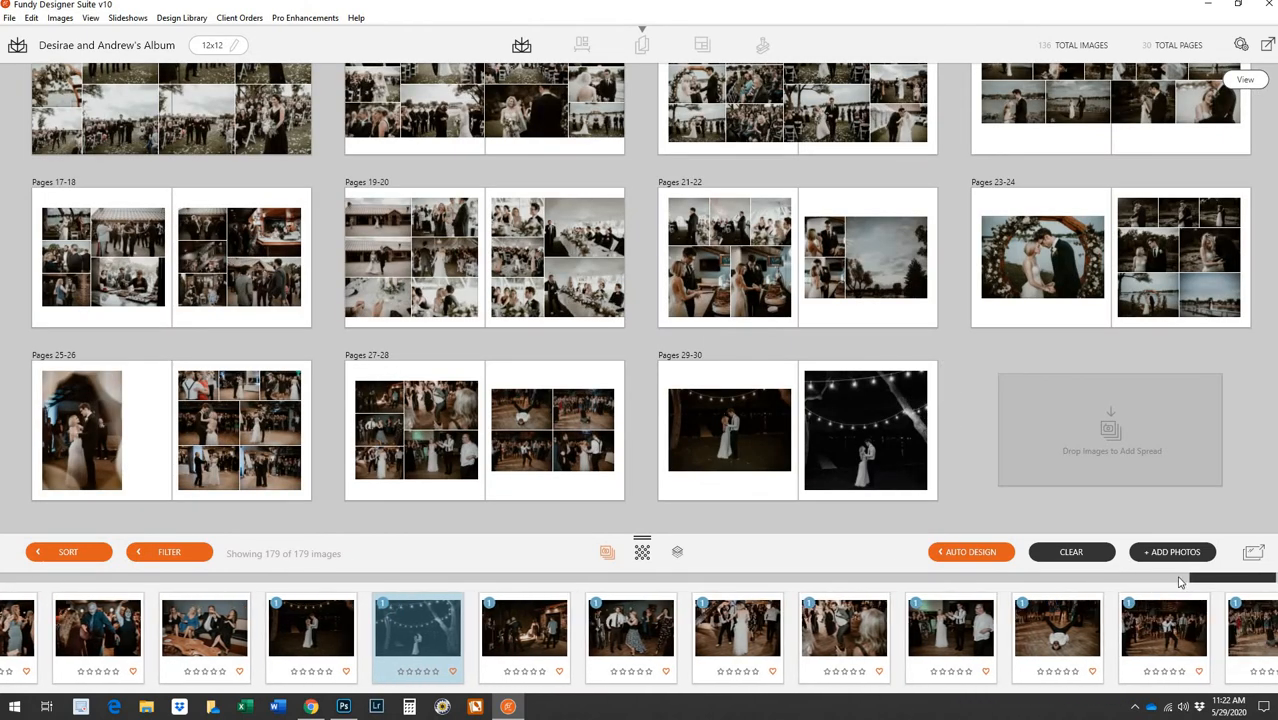
scroll(1272, 582, "right", 3)
left_click_drag(1237, 582, 1161, 580)
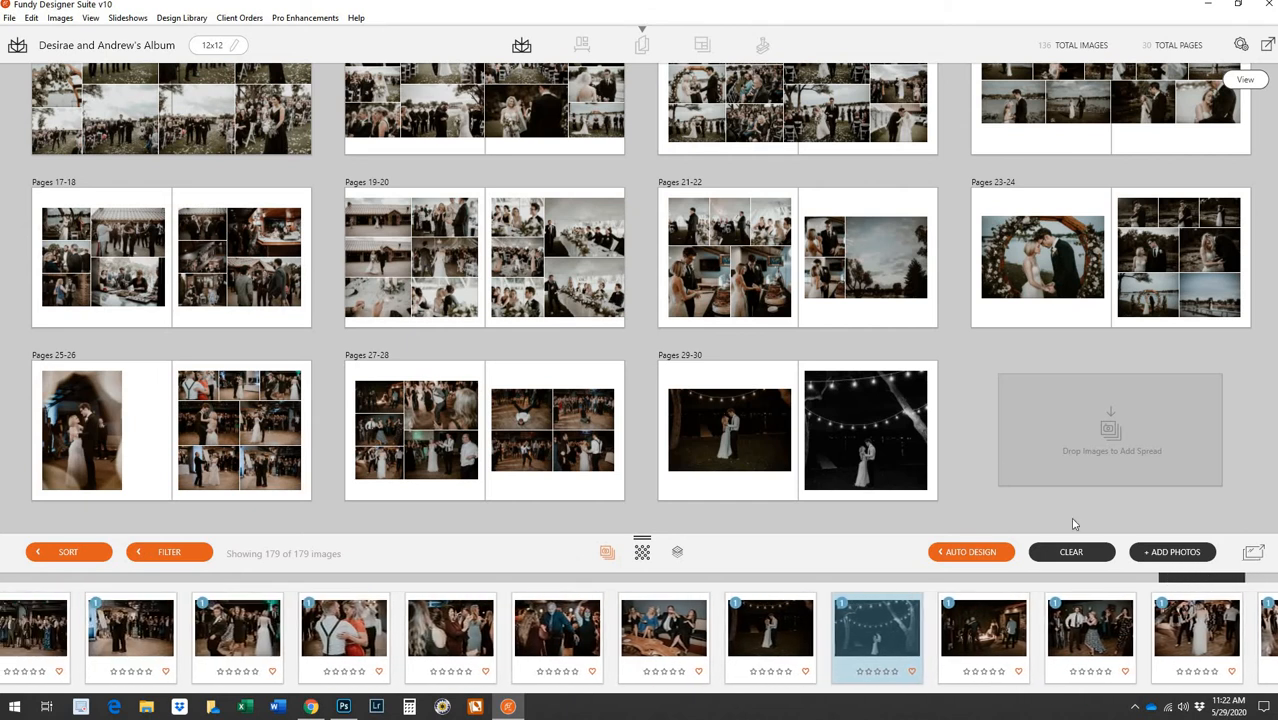
scroll(975, 438, "up", 1)
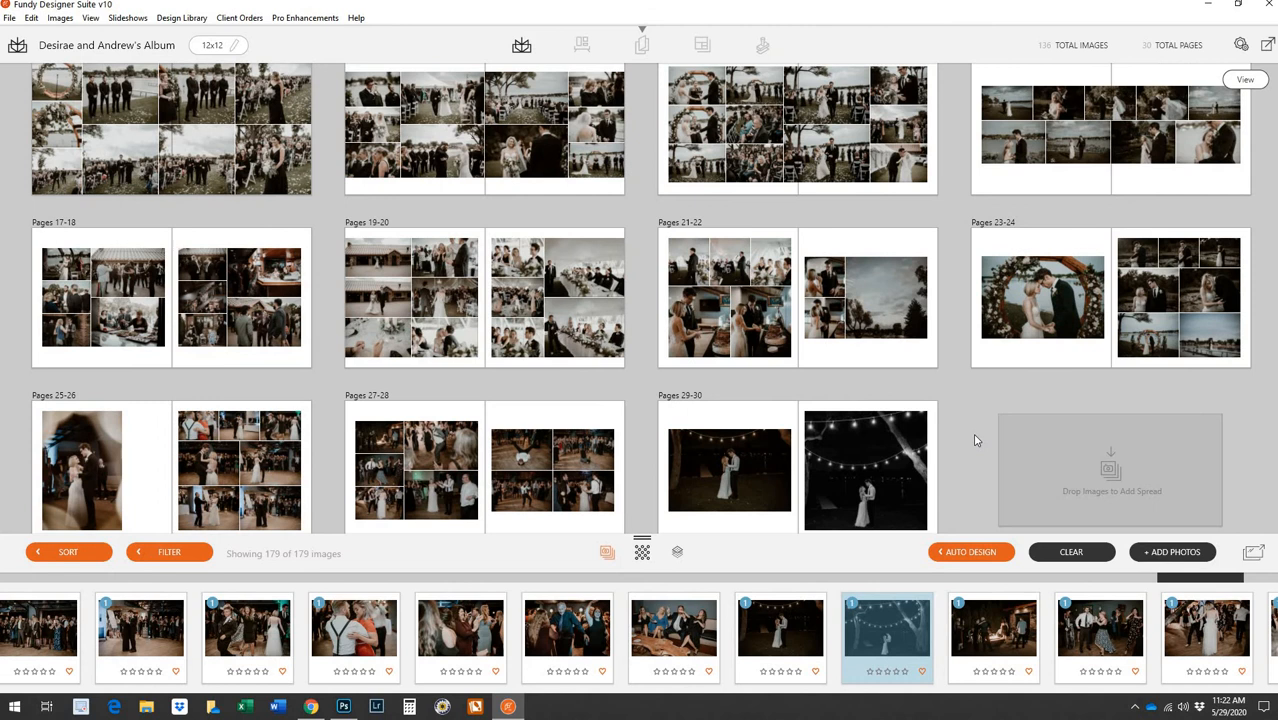
scroll(976, 440, "up", 5)
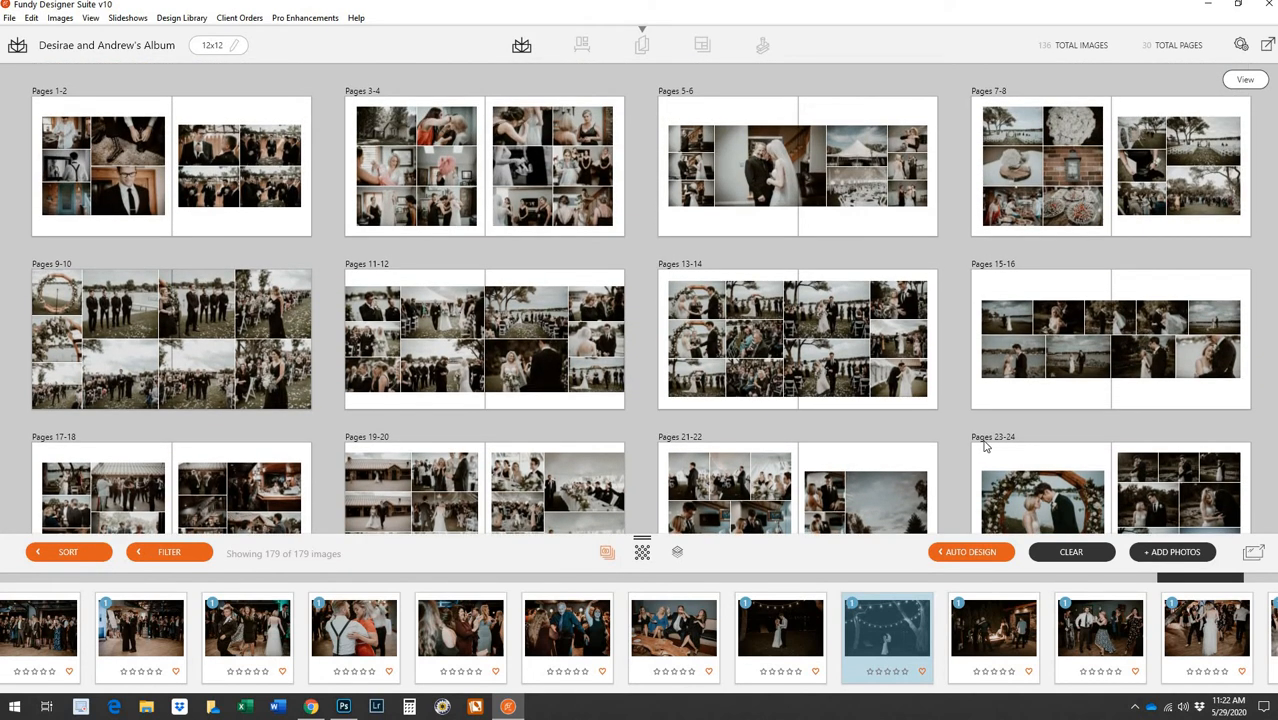
mouse_move(1001, 285)
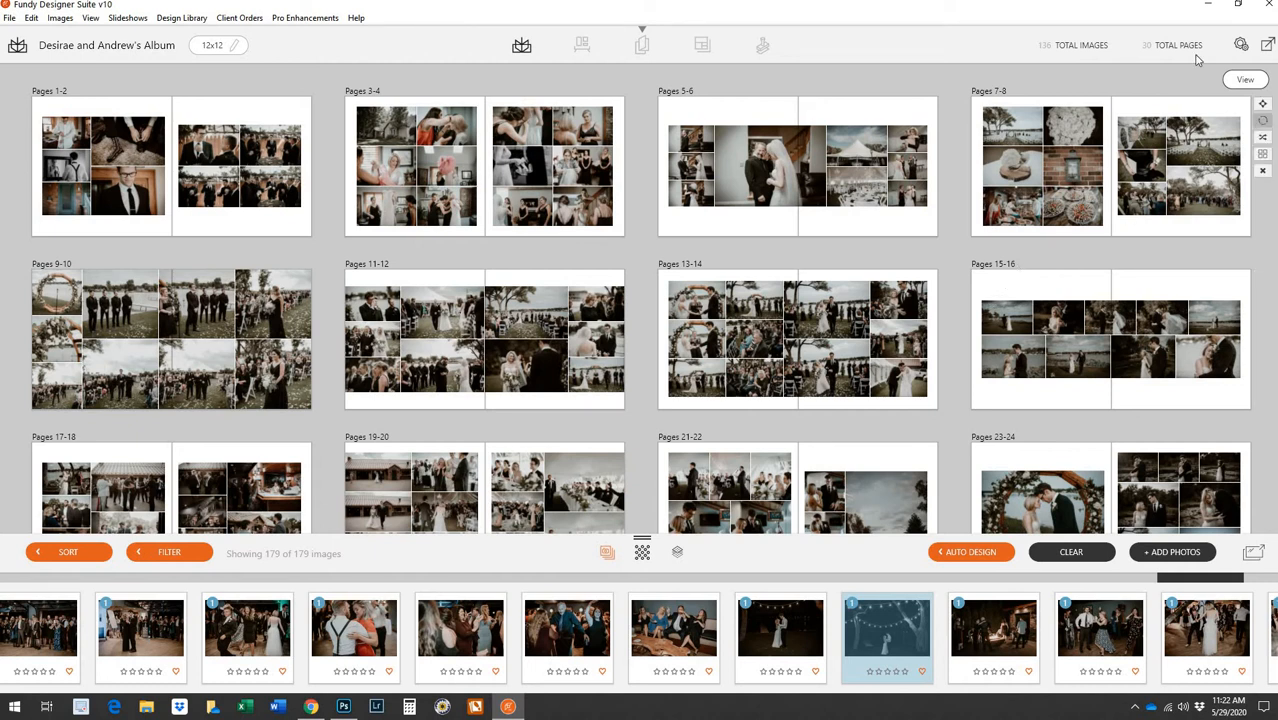
Start the proofing export and create an Album folder inside the couple's wedding folder in 2019-Client-Files
left_click(1267, 48)
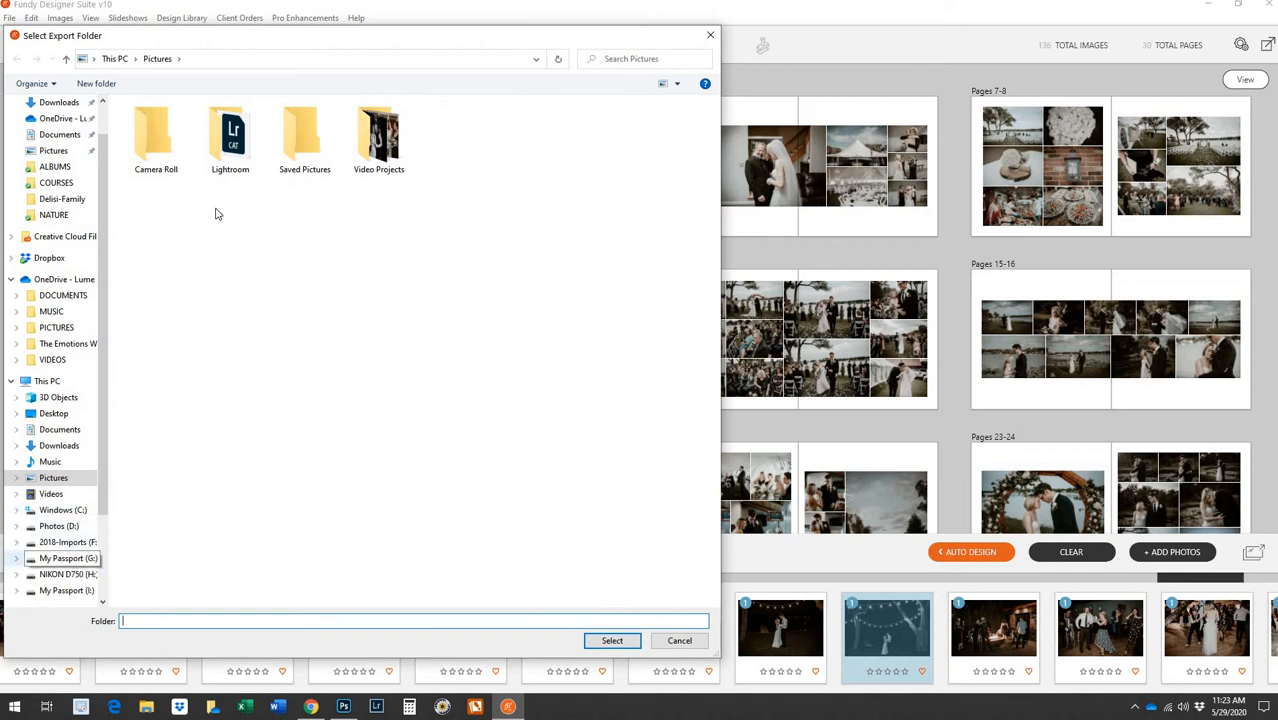
double_click(205, 137)
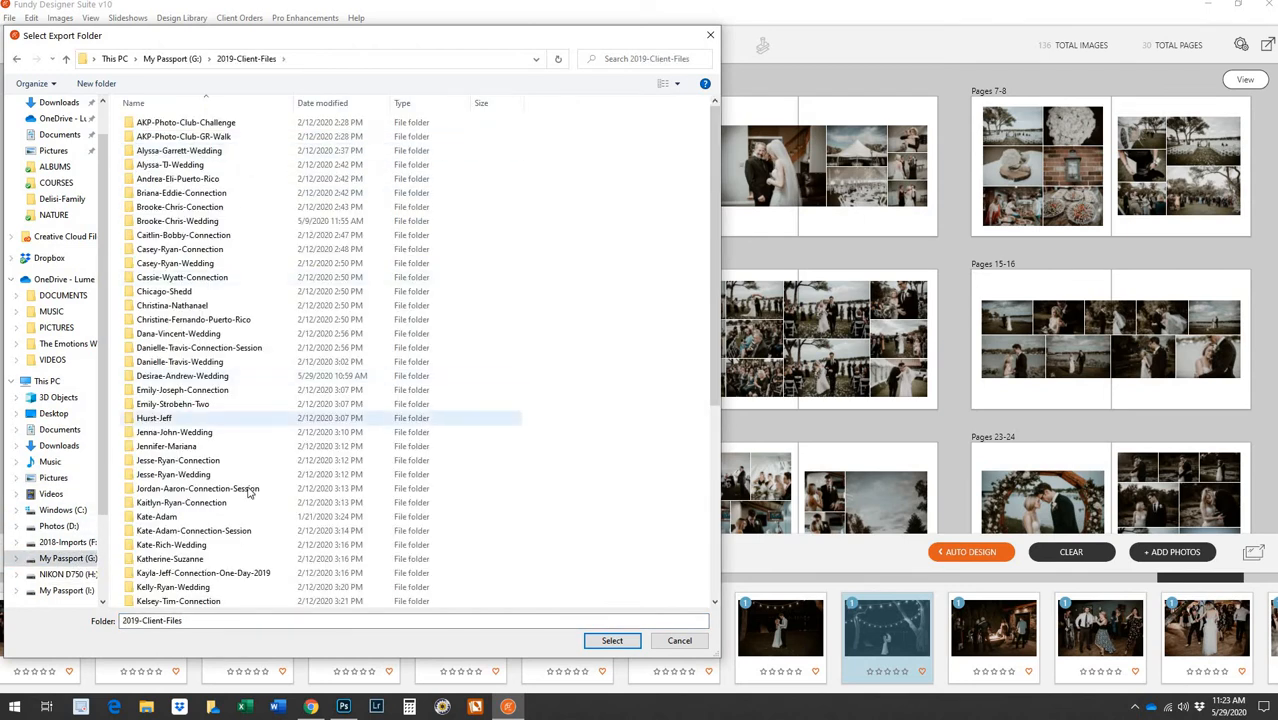
double_click(230, 377)
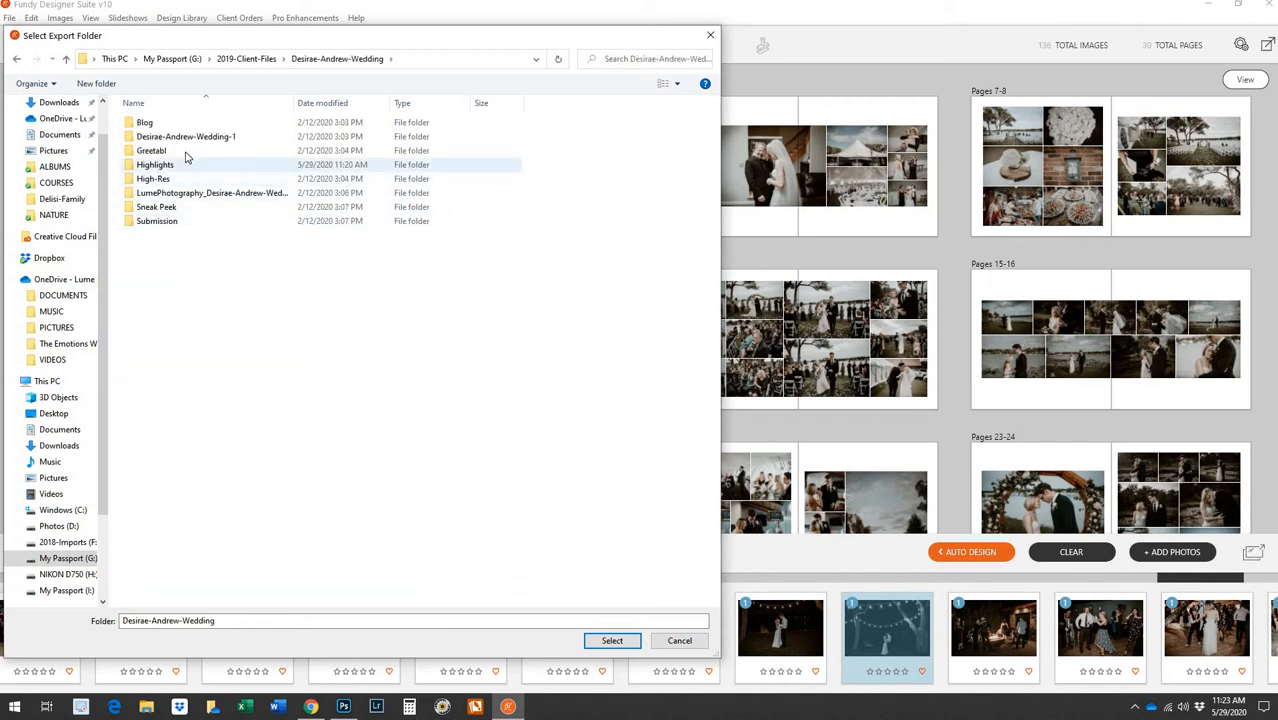
left_click(97, 84)
type("A")
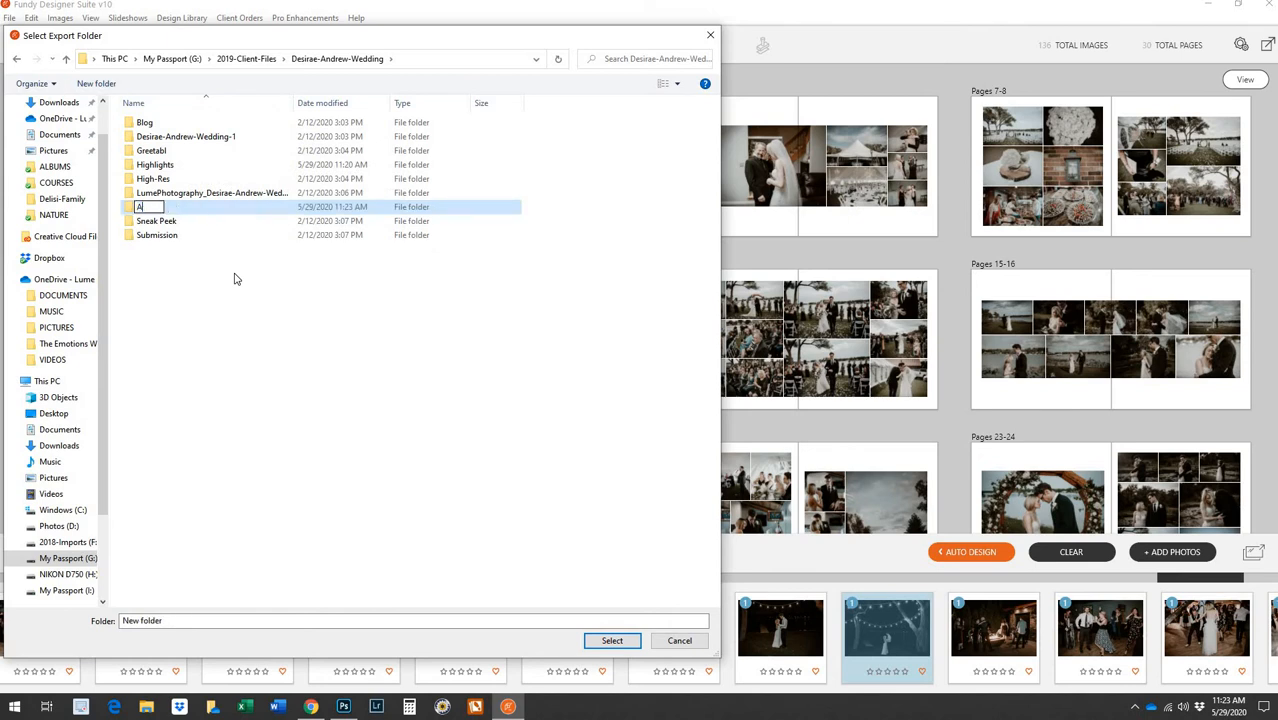
type("lbum")
key("Return")
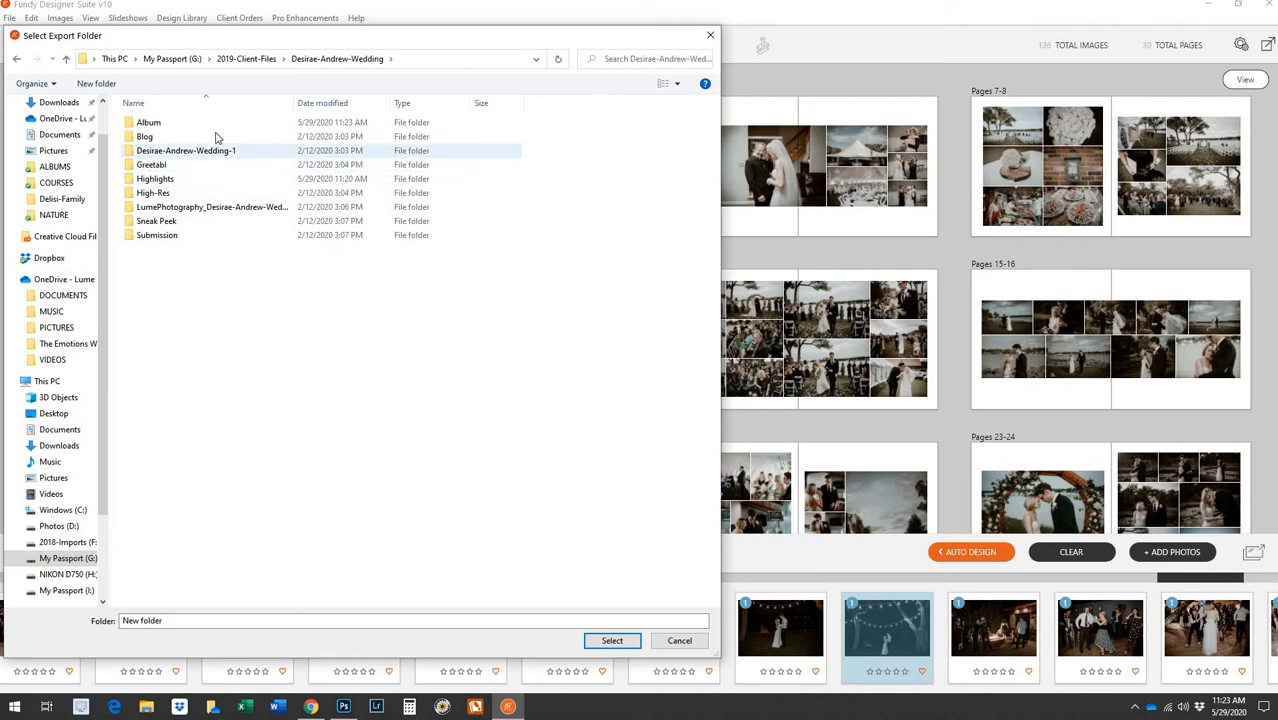
Create a Proof 1 folder inside Album and select it as the export destination
double_click(220, 125)
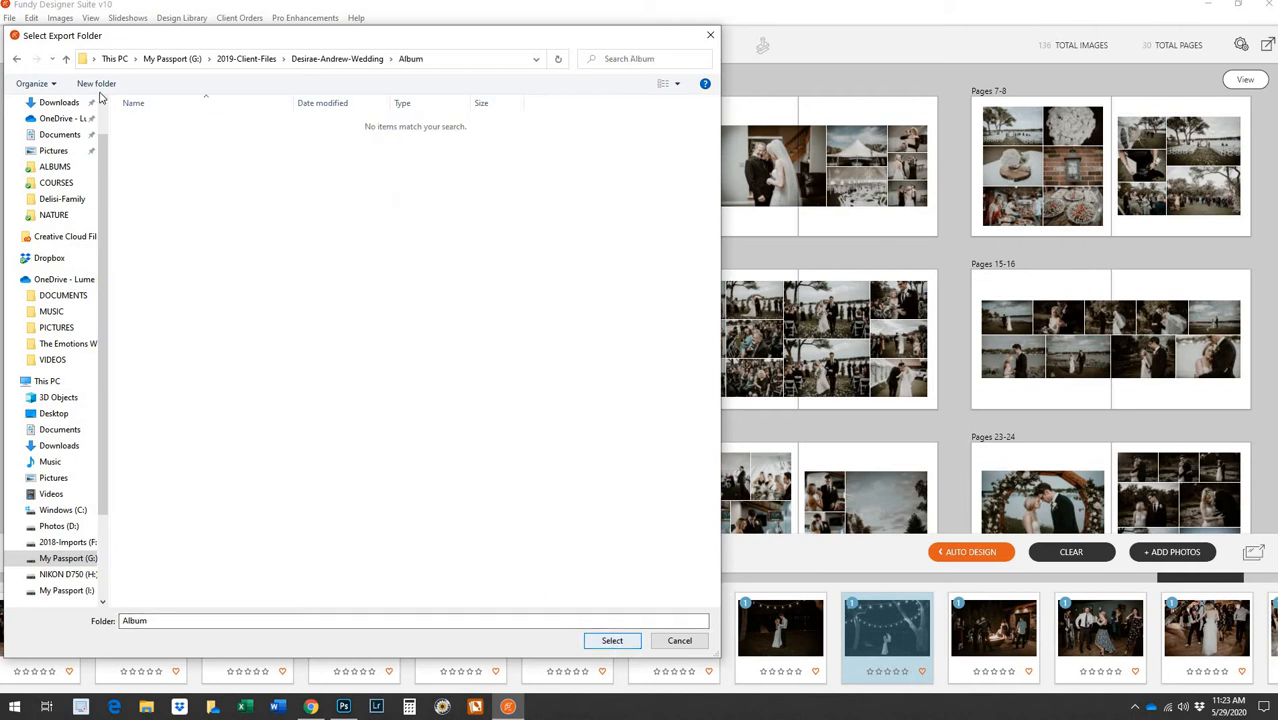
key("ctrl+shift+n")
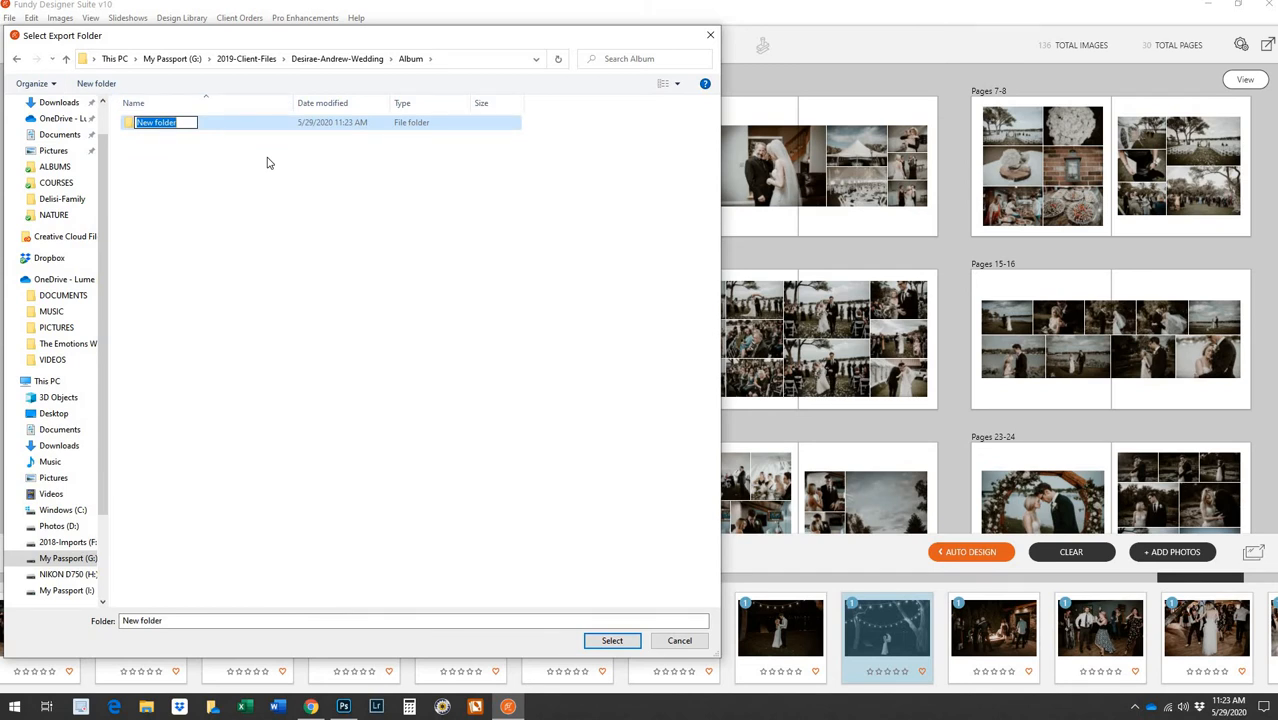
type("Proof 1")
key("Return")
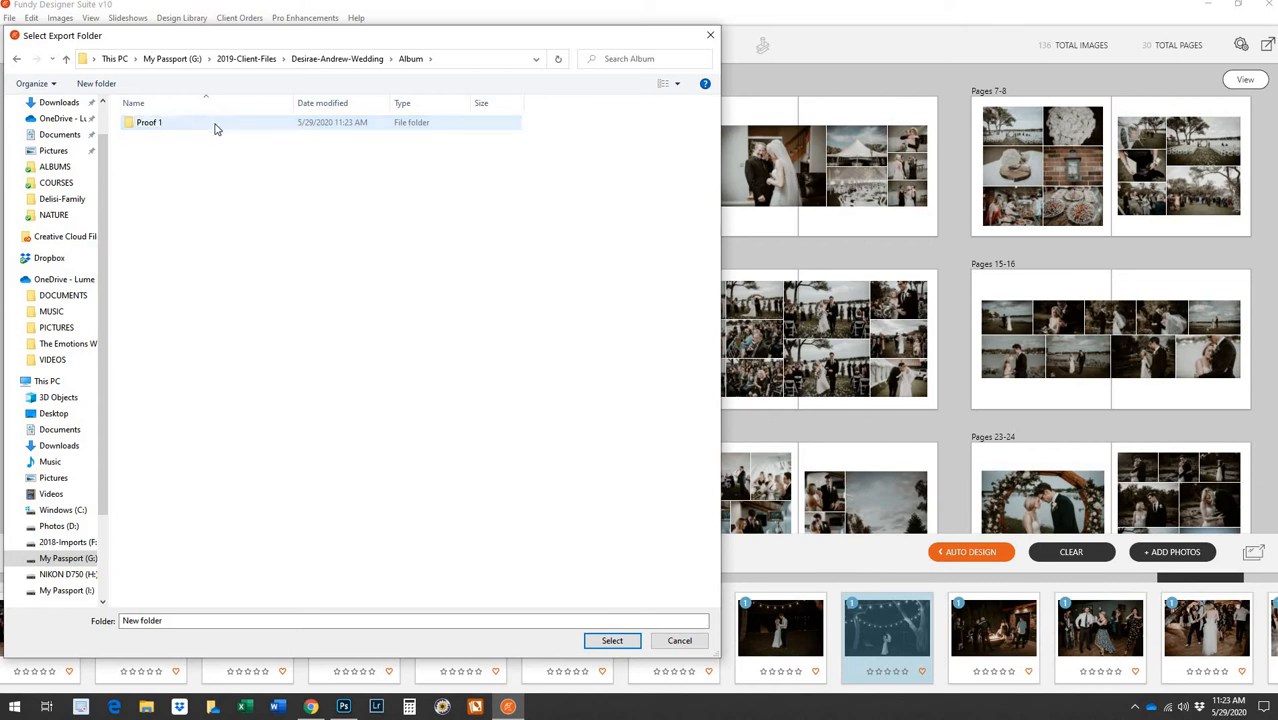
double_click(215, 124)
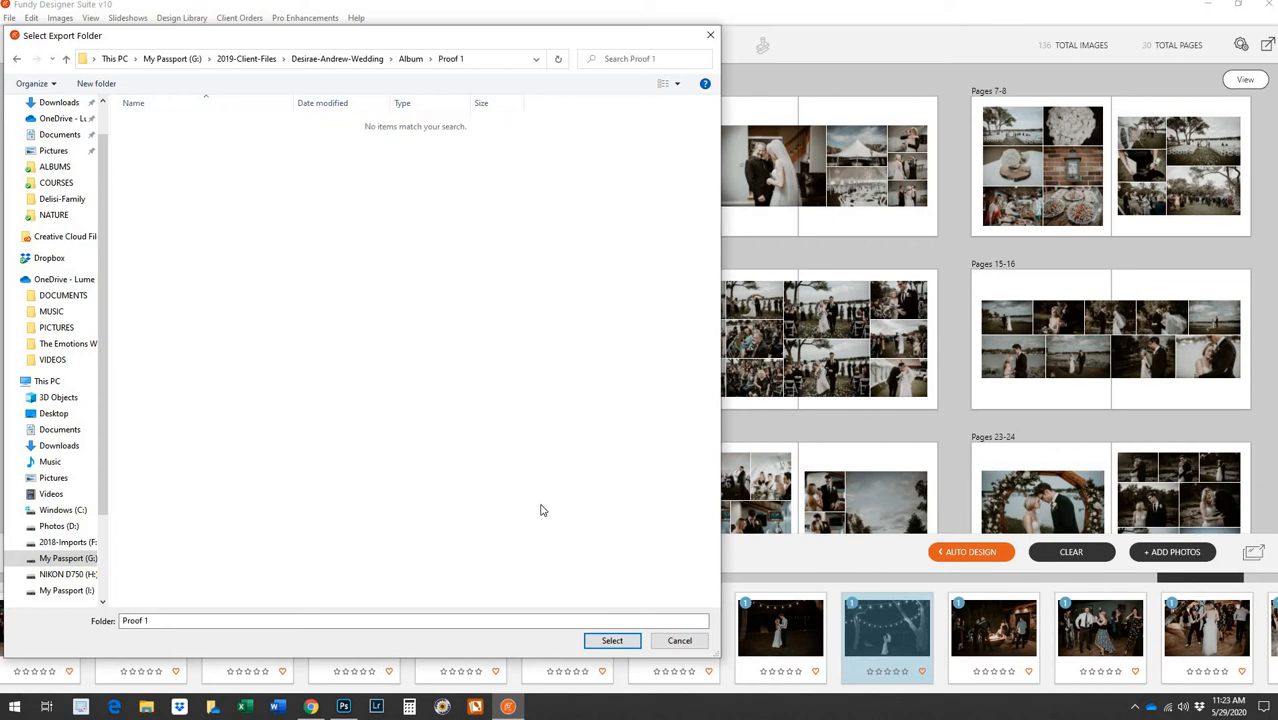
left_click(624, 645)
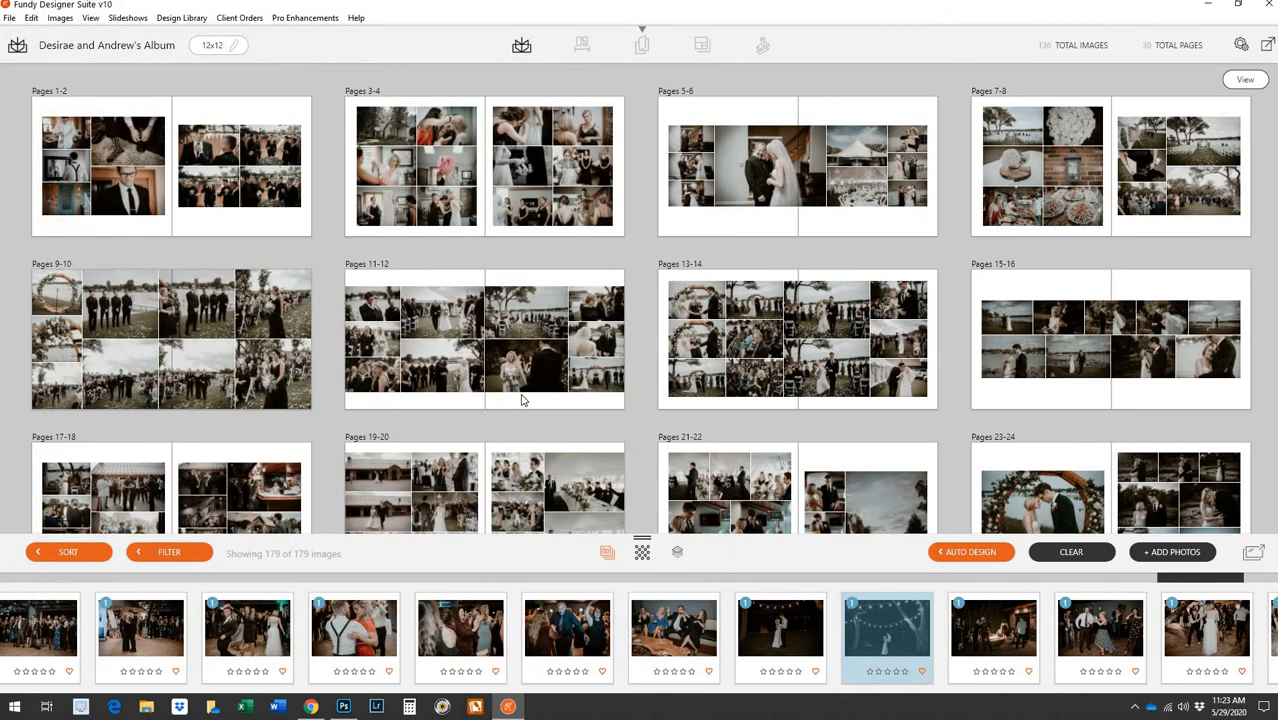
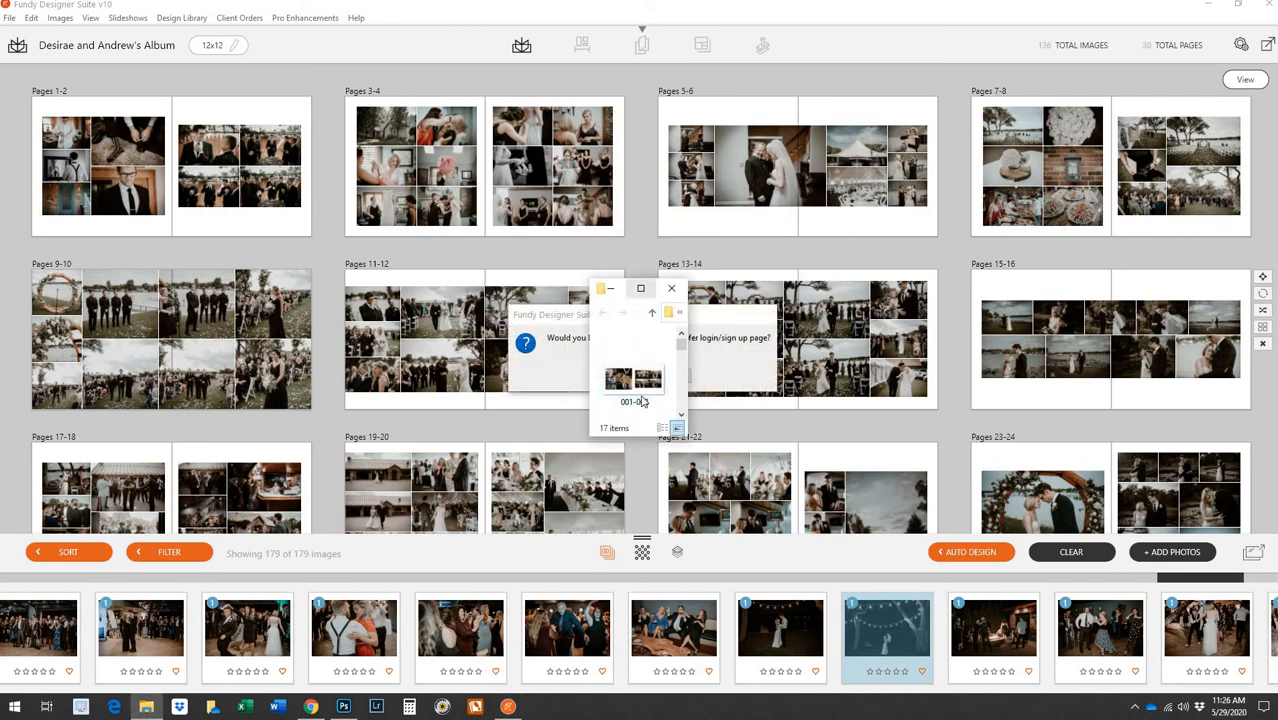
Review the 17 exported spreads in the Proof 1 folder, close it, and go to the Design Proofer login
left_click(647, 297)
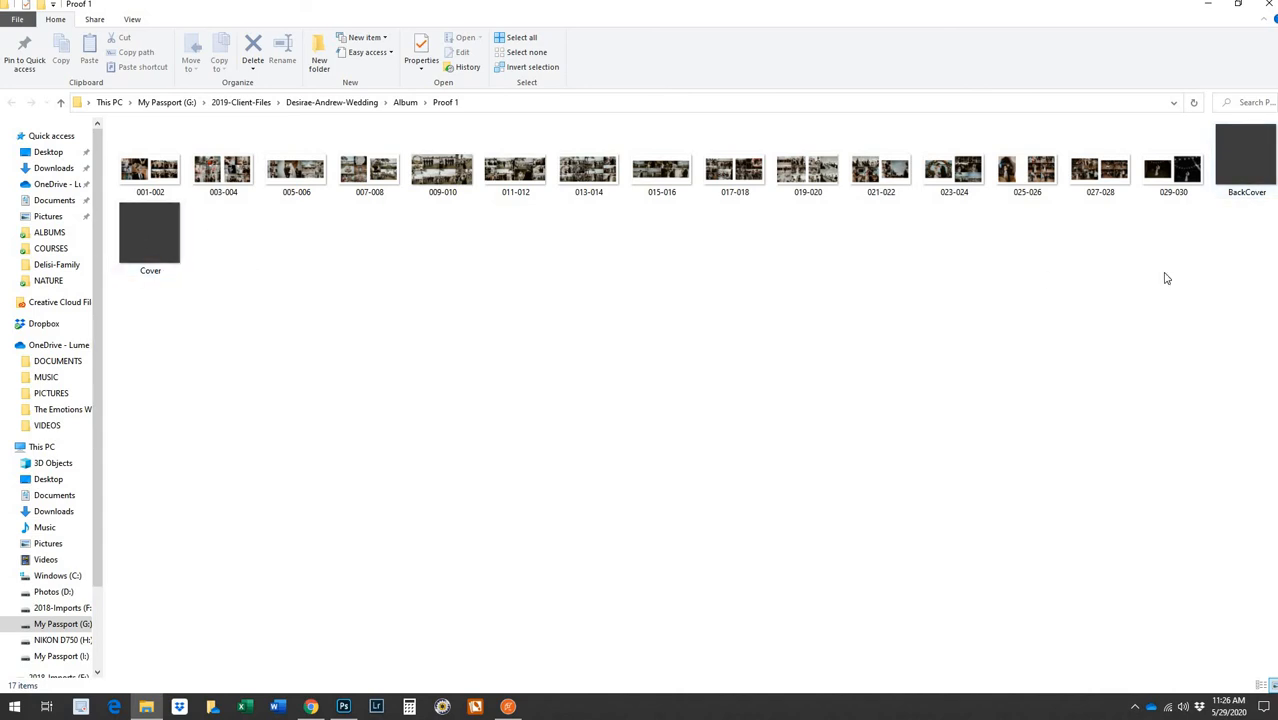
left_click(1267, 5)
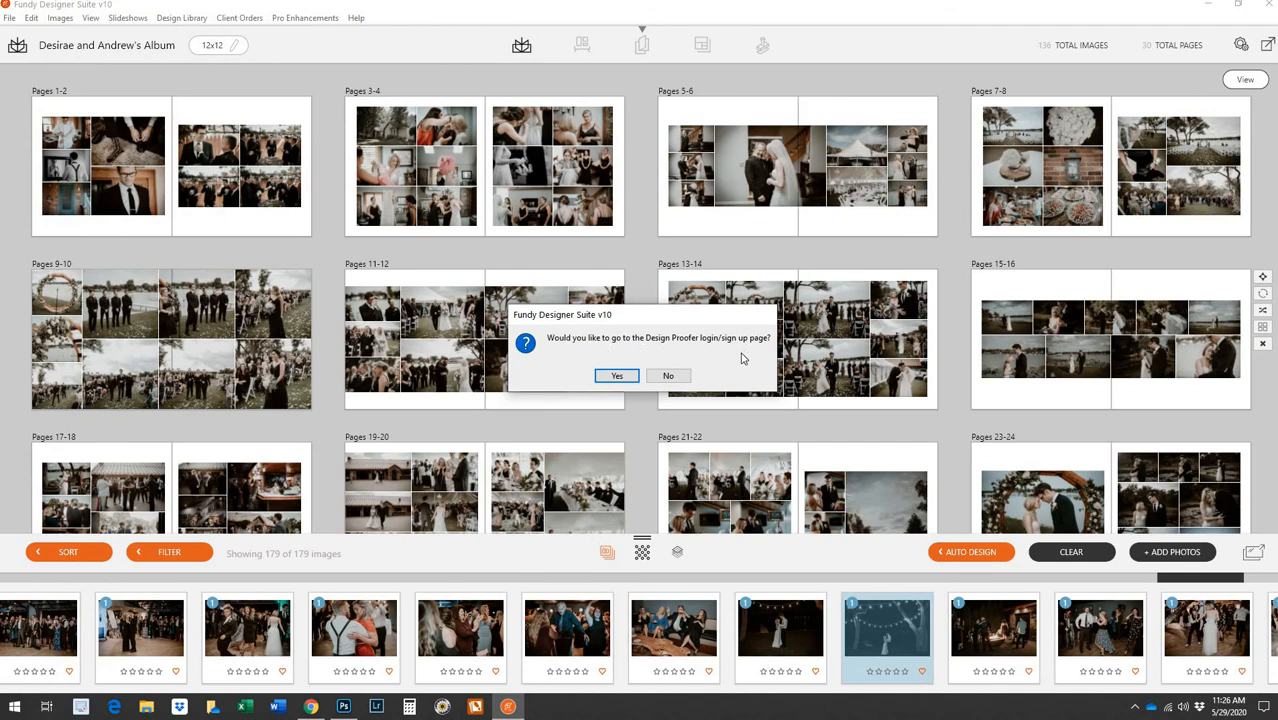
key("Return")
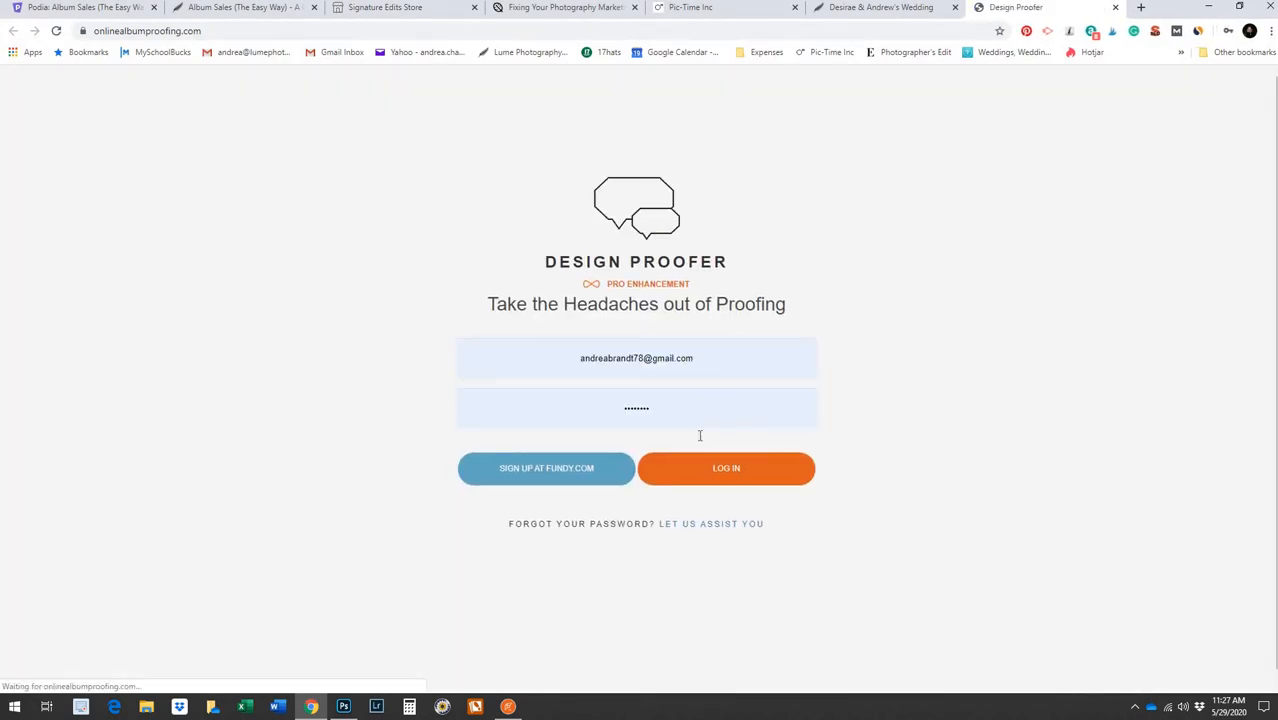
Log in and create a new proof titled with the couple's wedding album name, ready for a new client
left_click(722, 466)
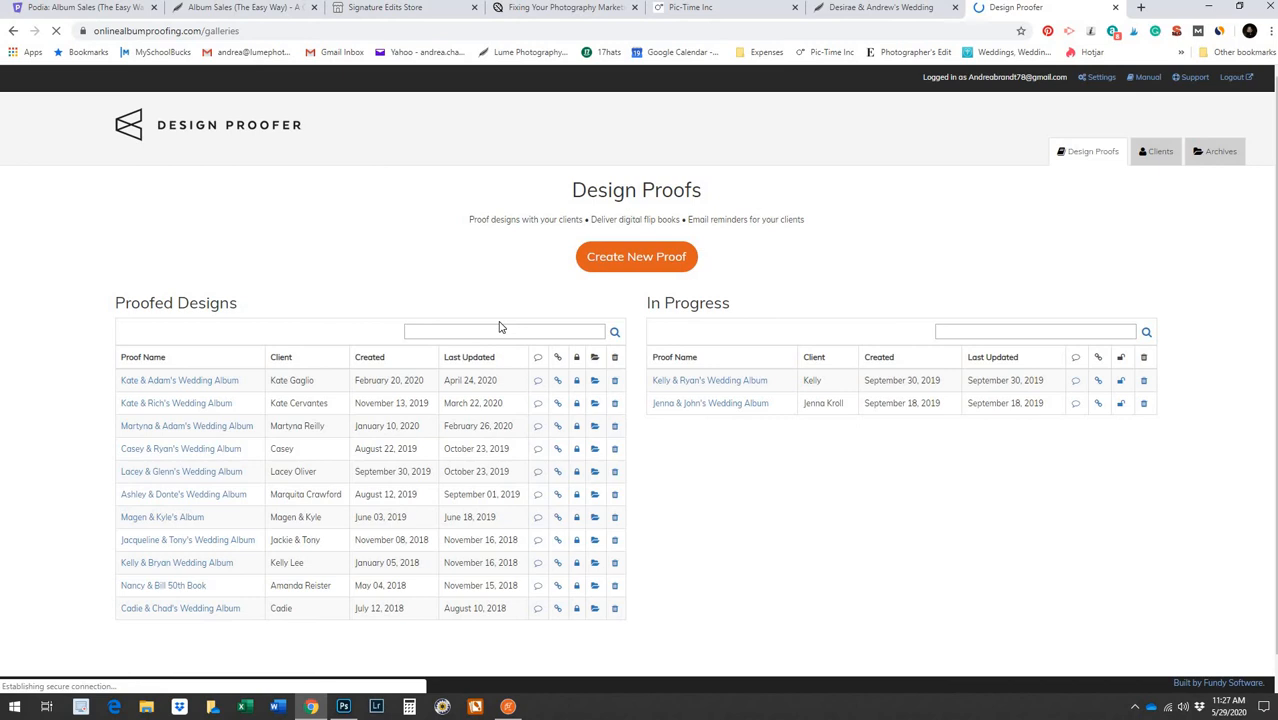
left_click(622, 258)
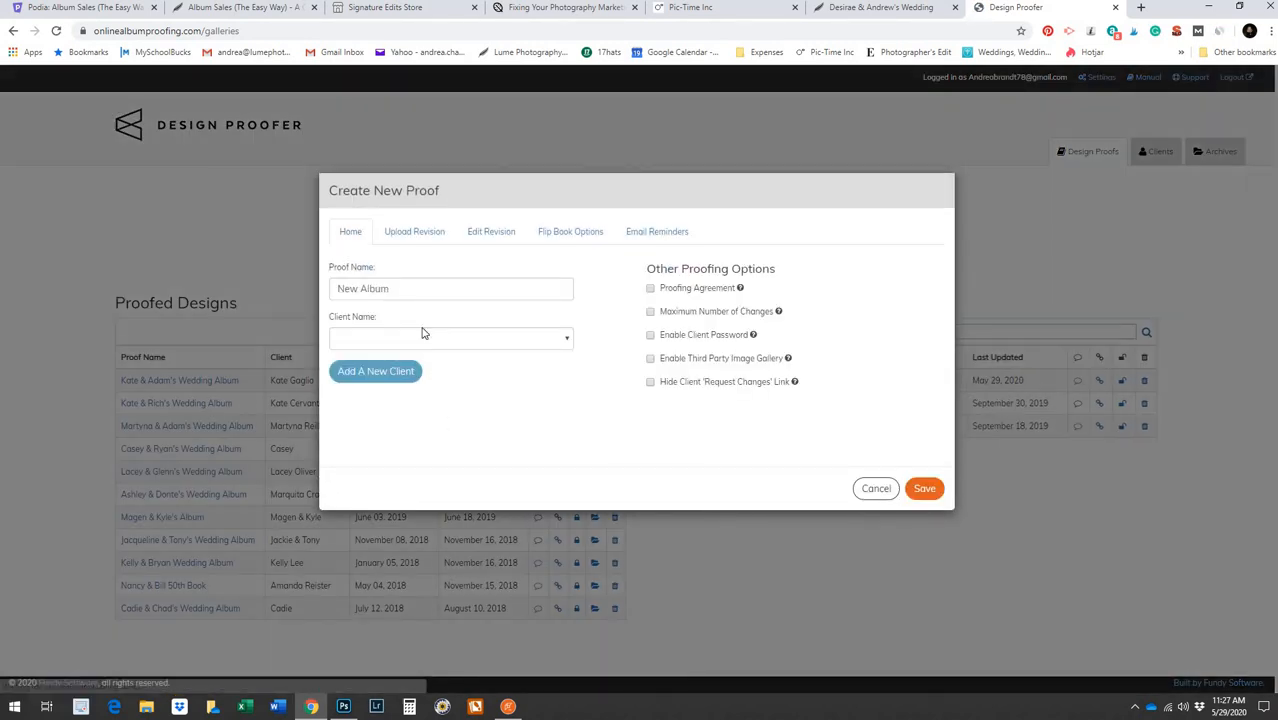
left_click_drag(420, 291, 318, 297)
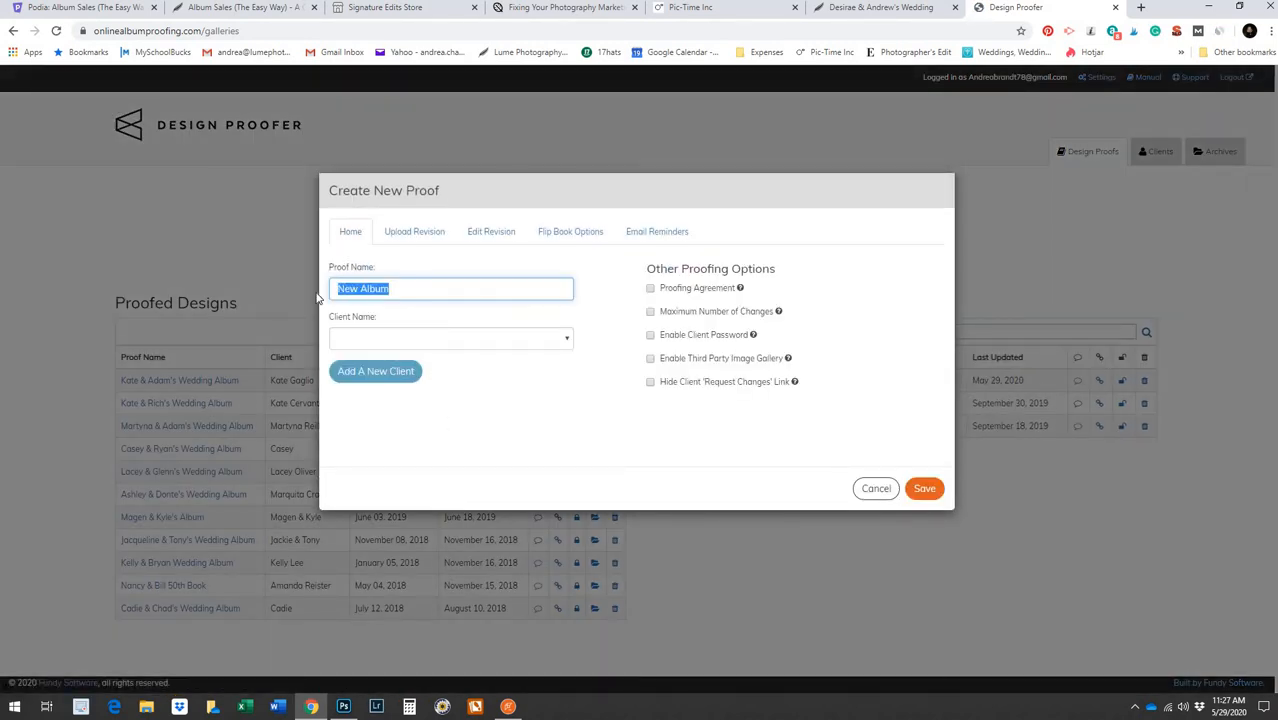
type("Desirae & Andrew's We")
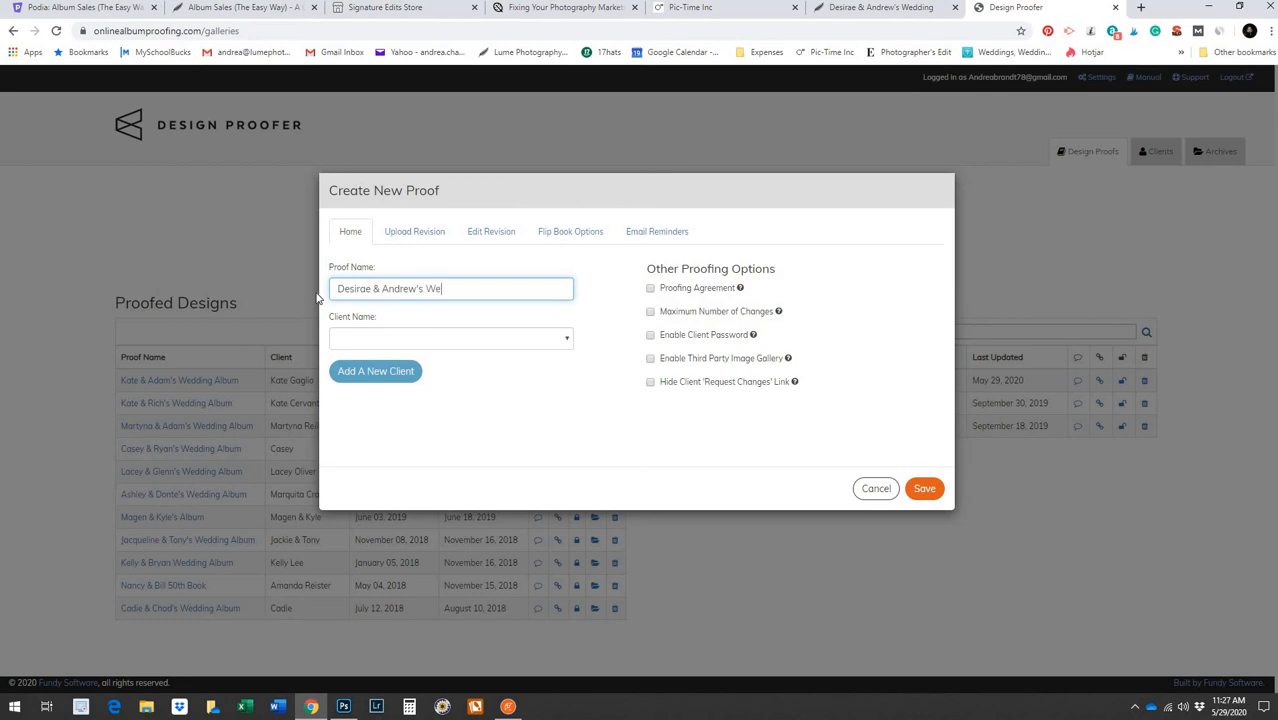
type("dding Album")
left_click(375, 382)
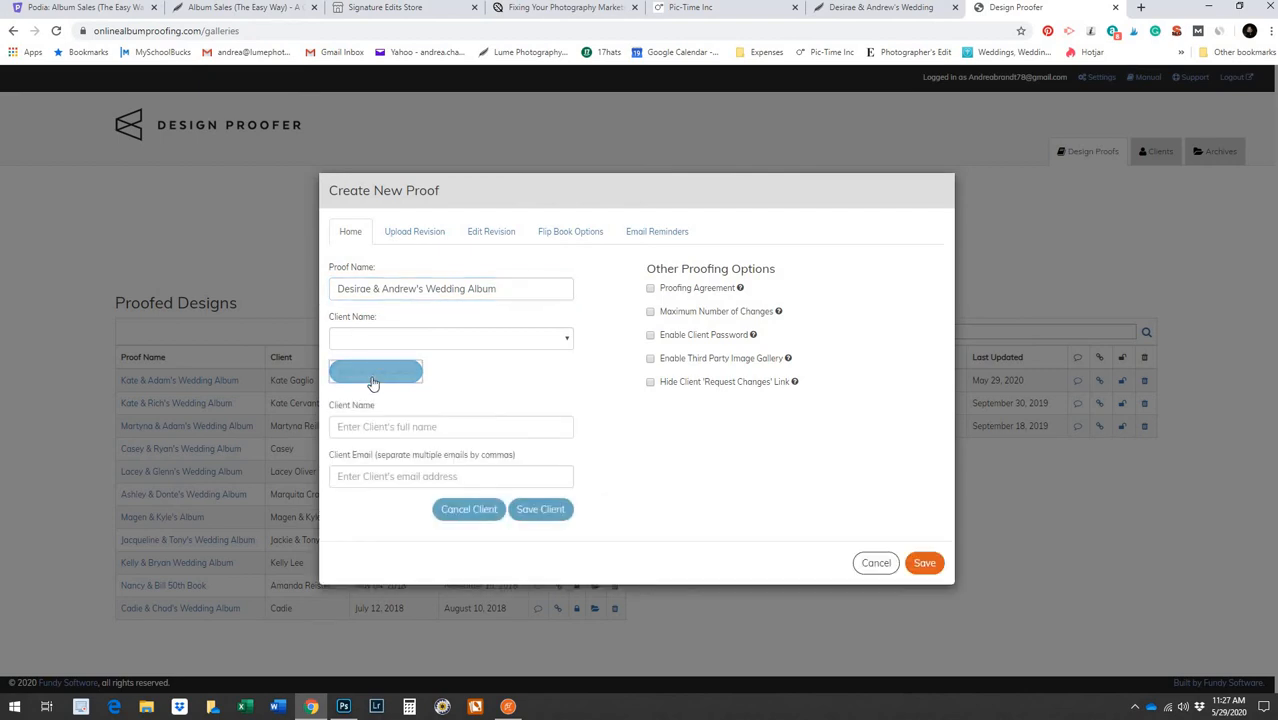
Save the bride as a new client with her name and e-mail, then toggle Proofing Agreement on and off
left_click(403, 426)
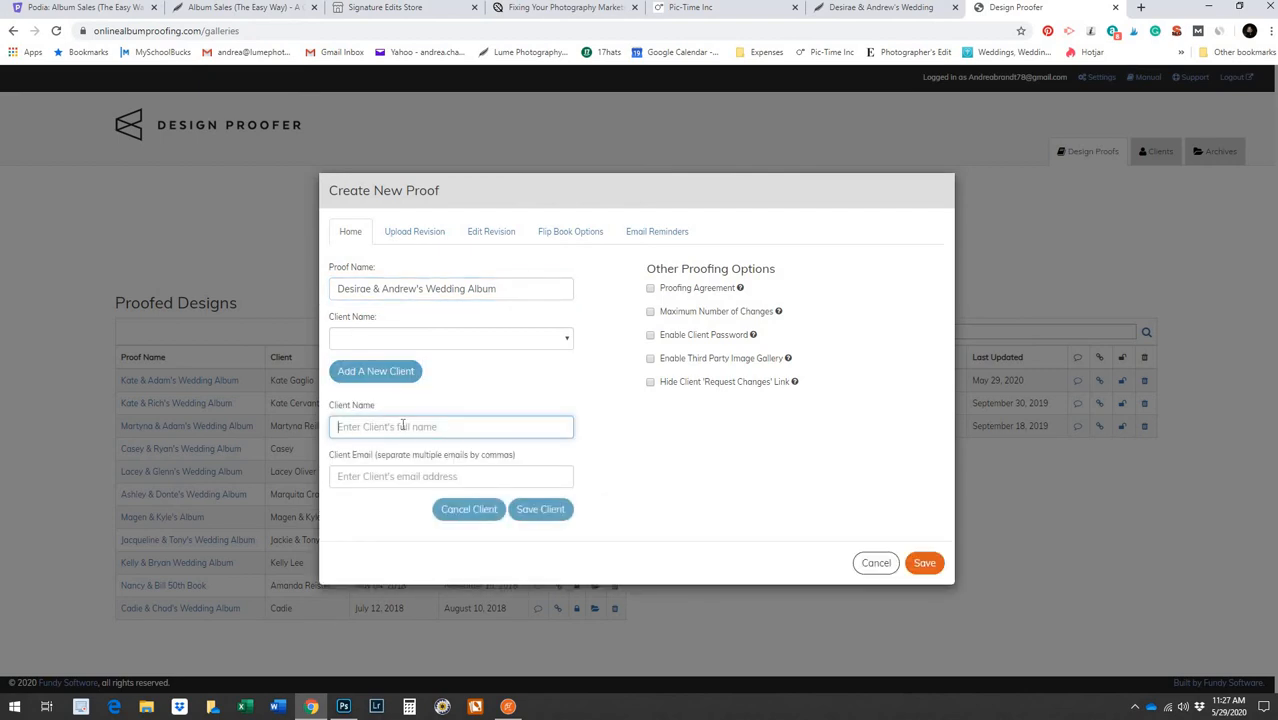
type("Desirae")
left_click(390, 479)
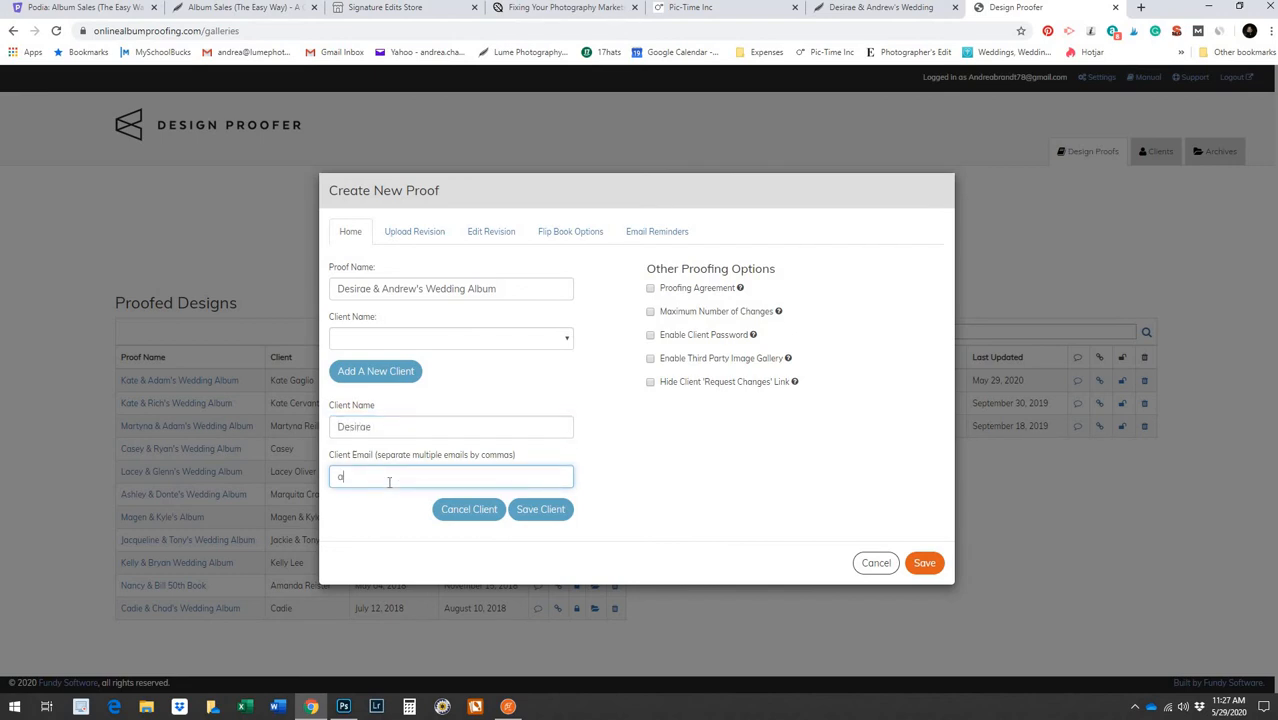
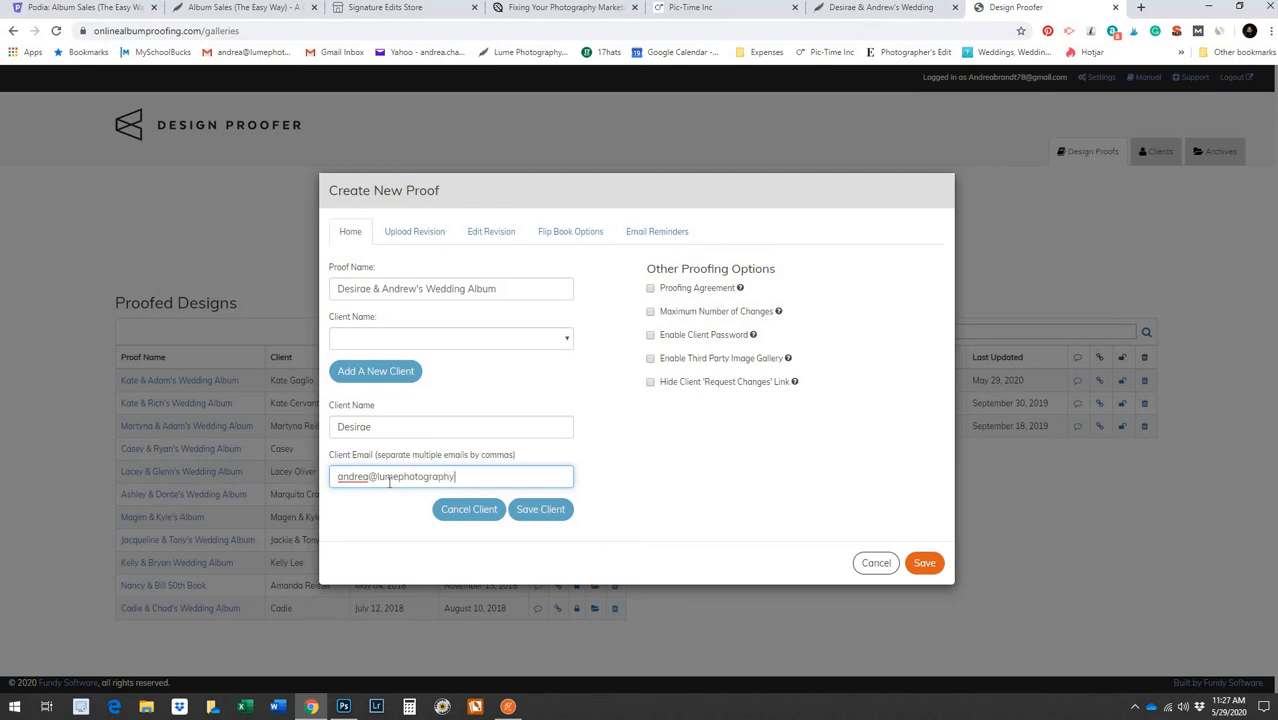
left_click(529, 522)
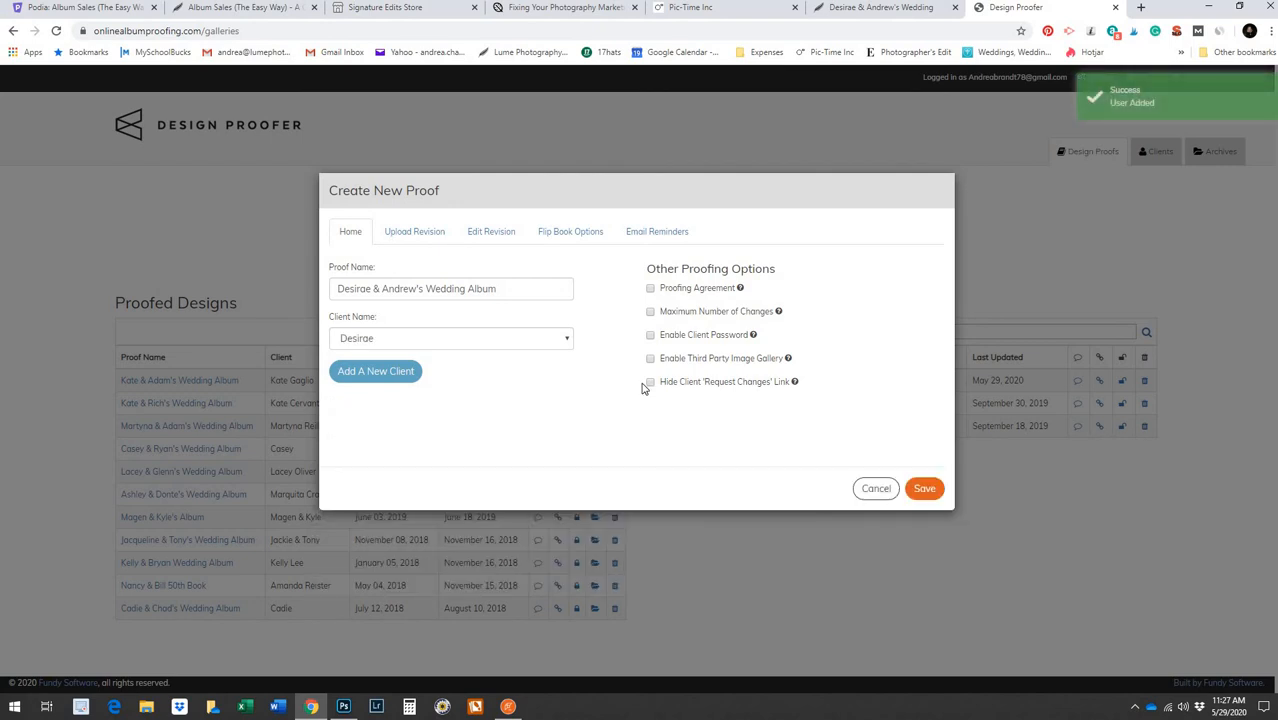
left_click(650, 289)
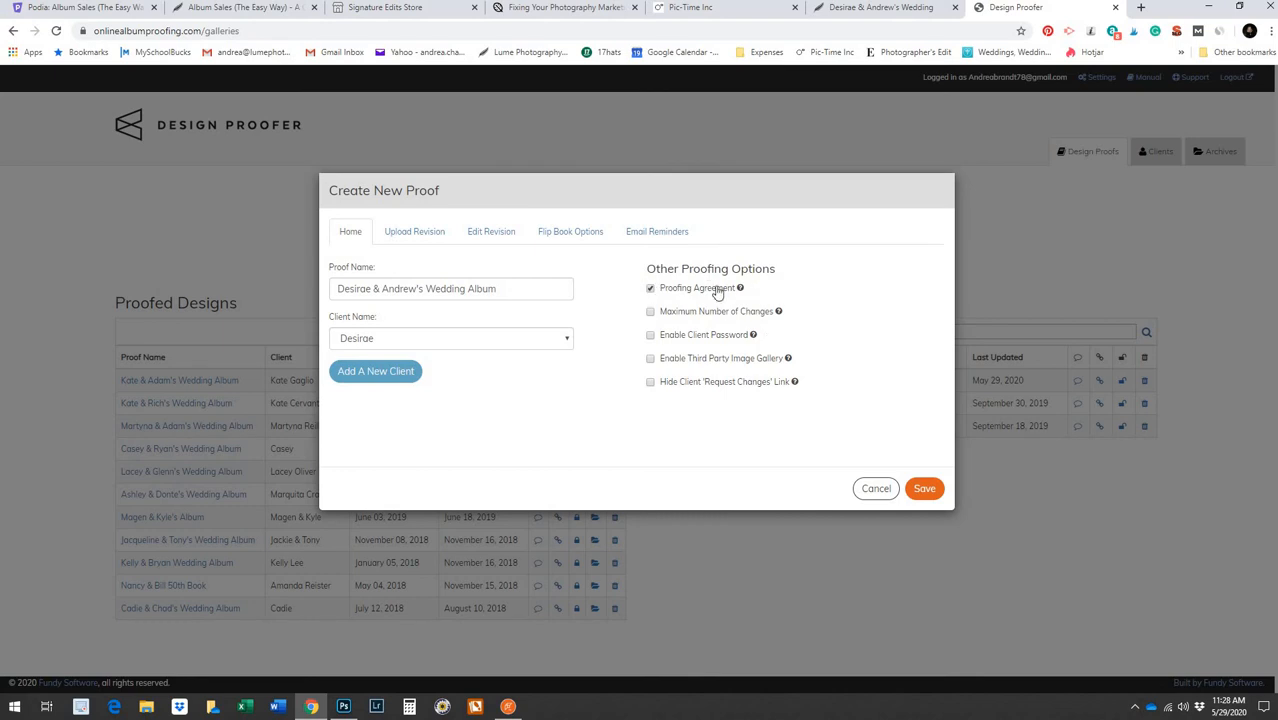
left_click(650, 288)
Turn Proofing Agreement back on and enable Third Party Image Gallery
left_click(650, 288)
left_click(650, 360)
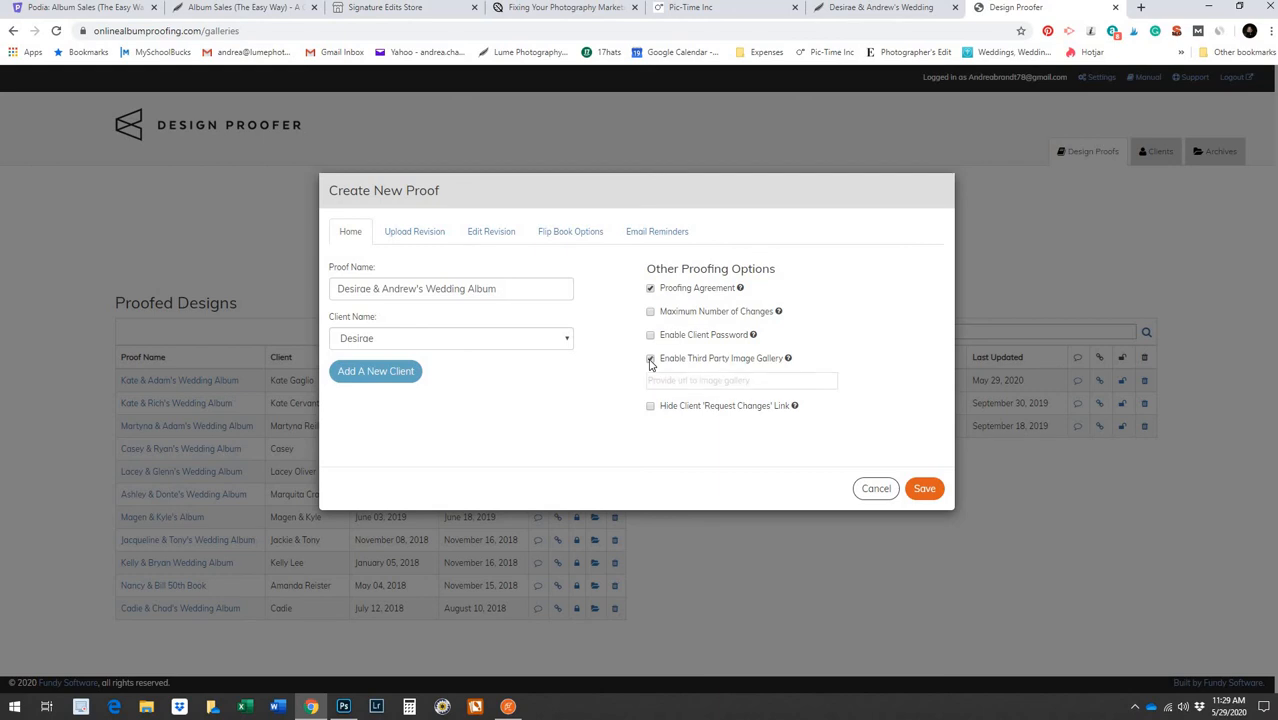
Copy the couple's Pic-Time gallery web address and return to the proof's gallery URL field
left_click(866, 8)
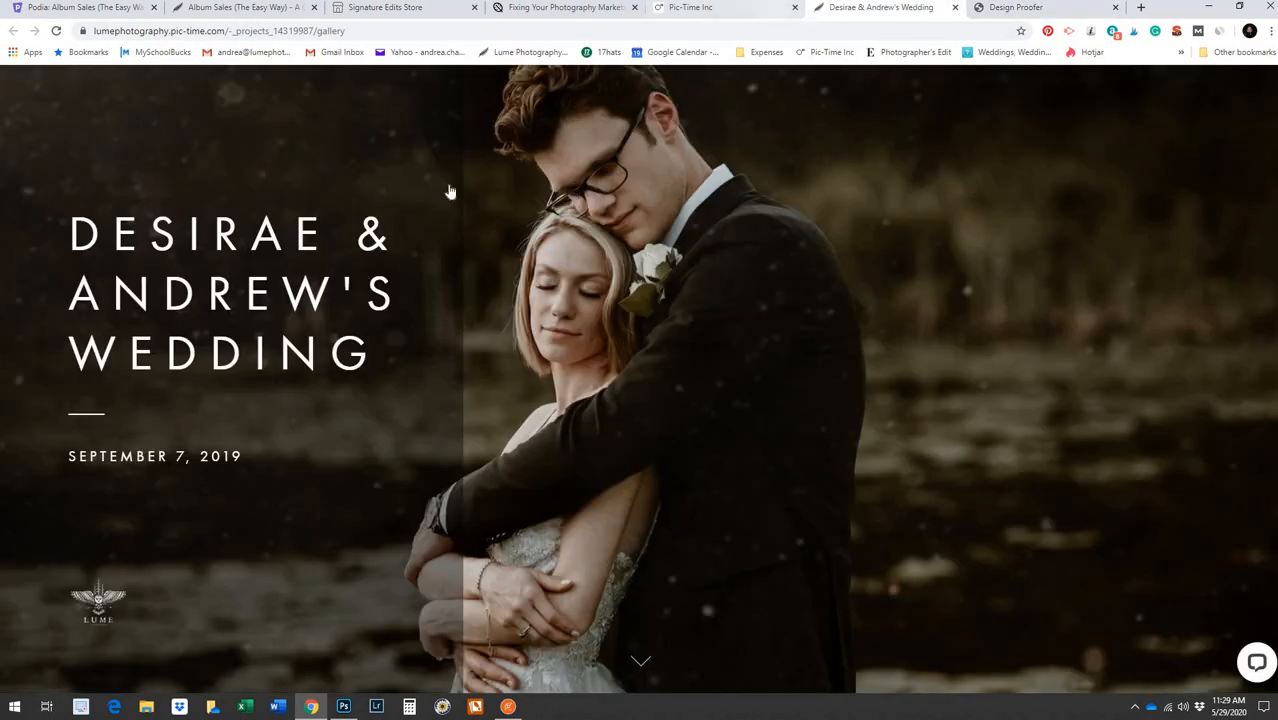
scroll(532, 438, "down", 10)
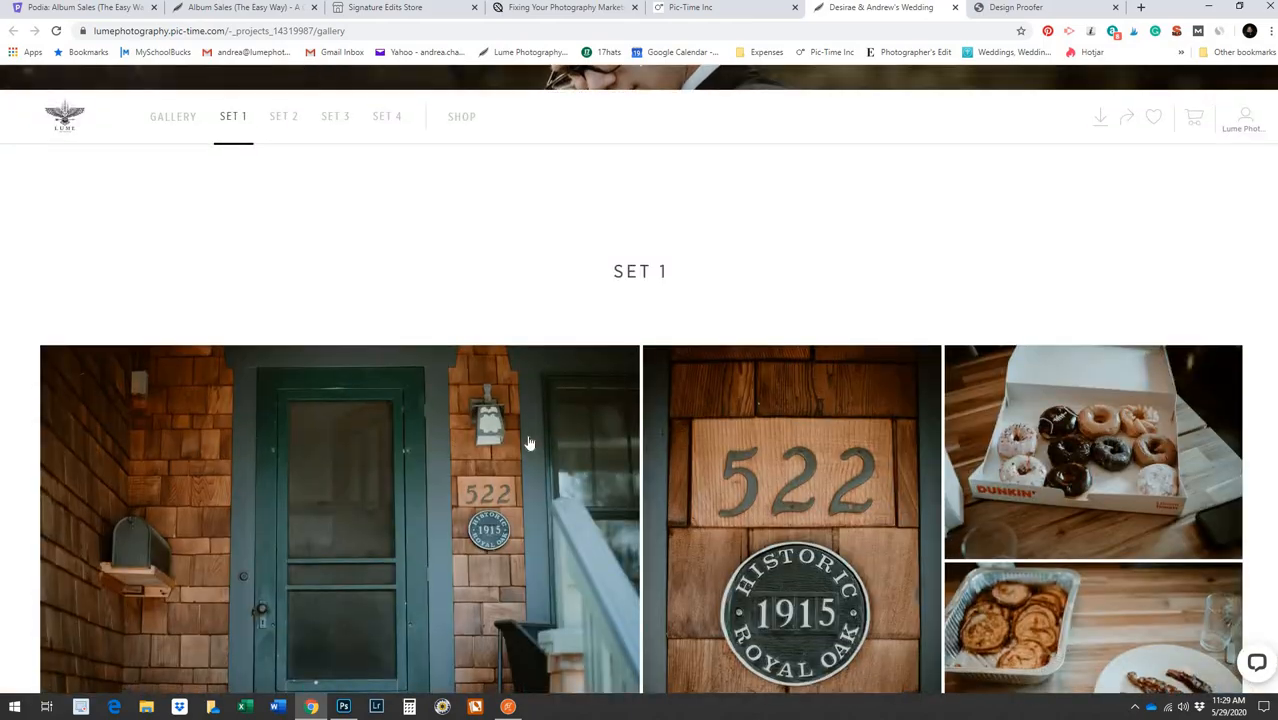
scroll(538, 462, "down", 5)
scroll(630, 505, "down", 20)
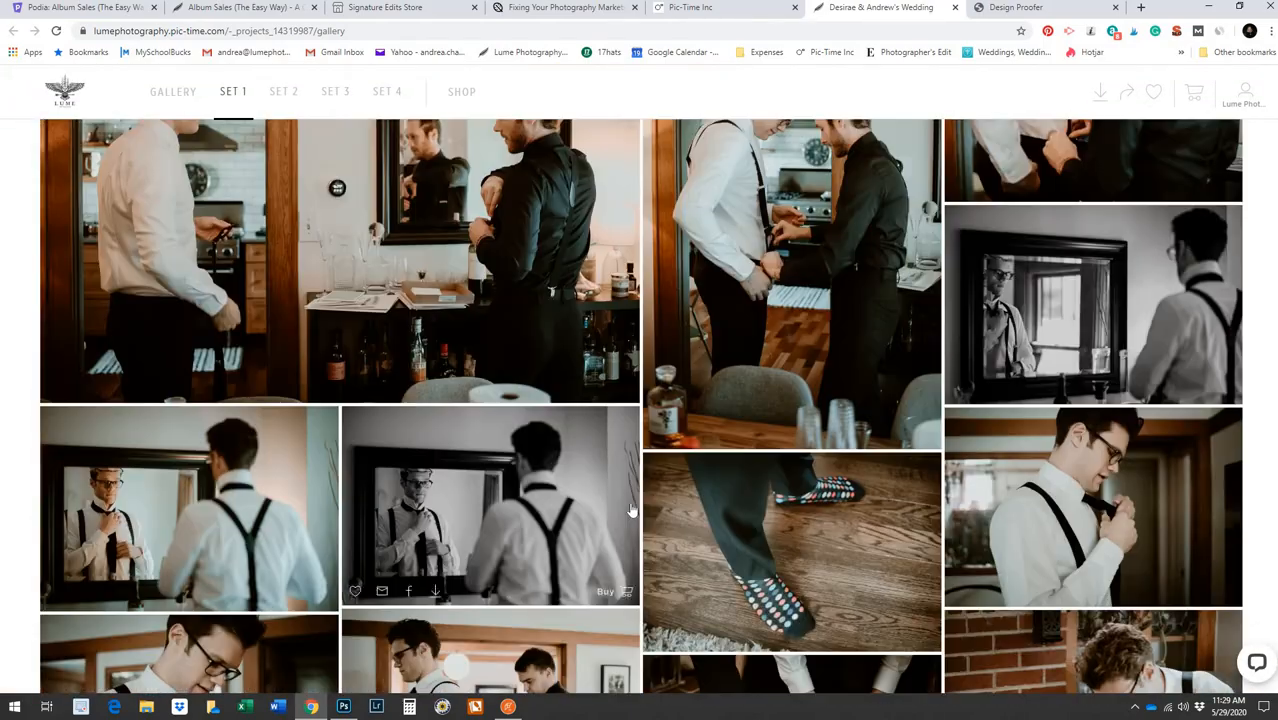
scroll(1221, 295, "down", 3)
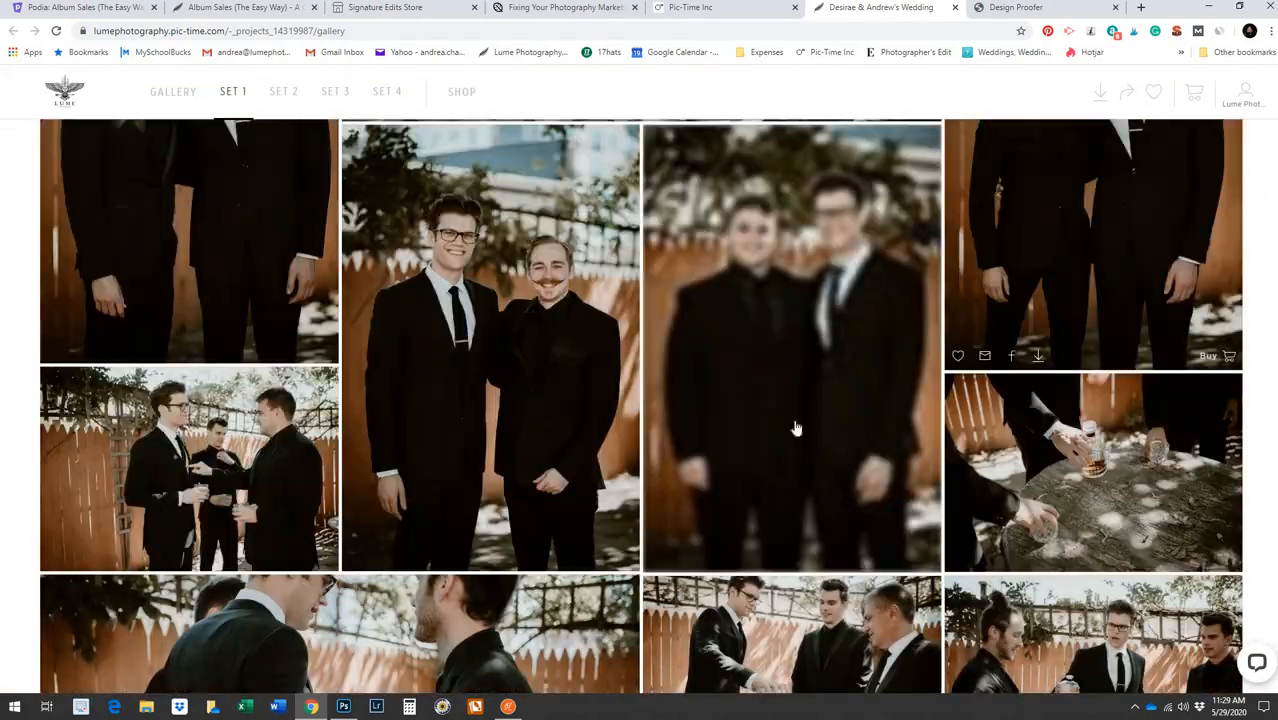
scroll(134, 123, "up", 2)
left_click(190, 40)
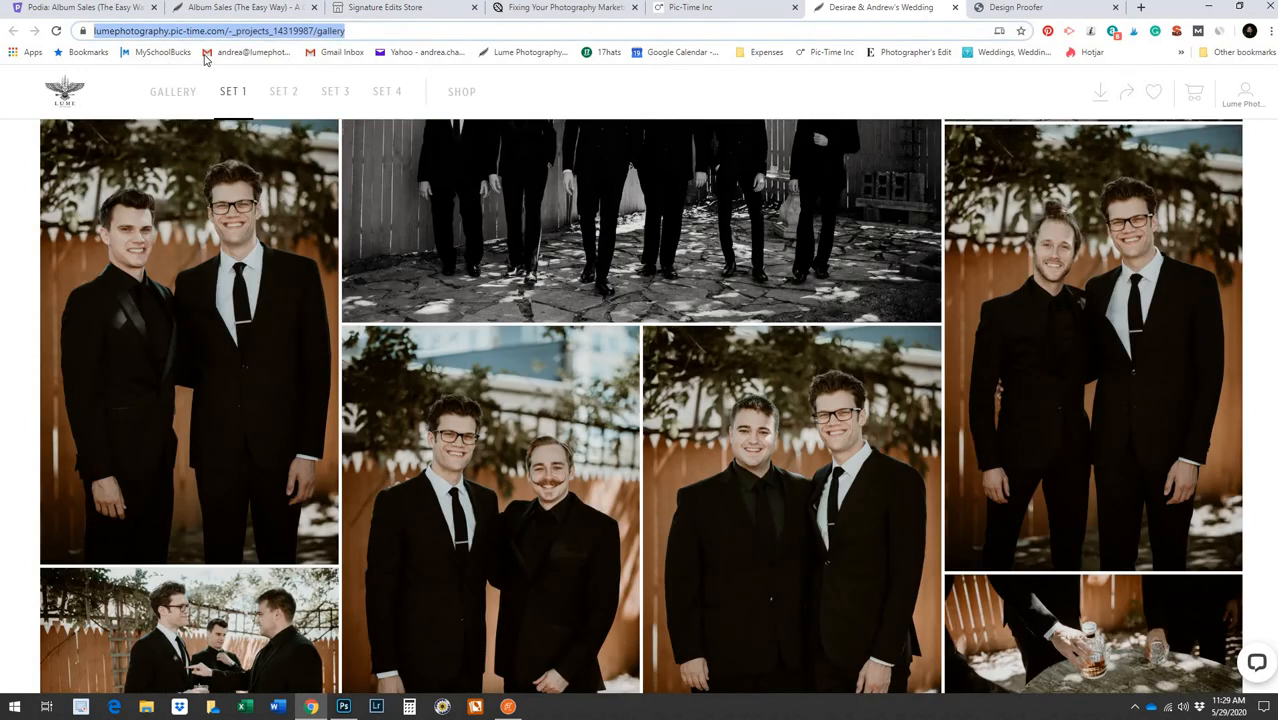
right_click(190, 38)
left_click(334, 128)
left_click(1015, 10)
right_click(691, 382)
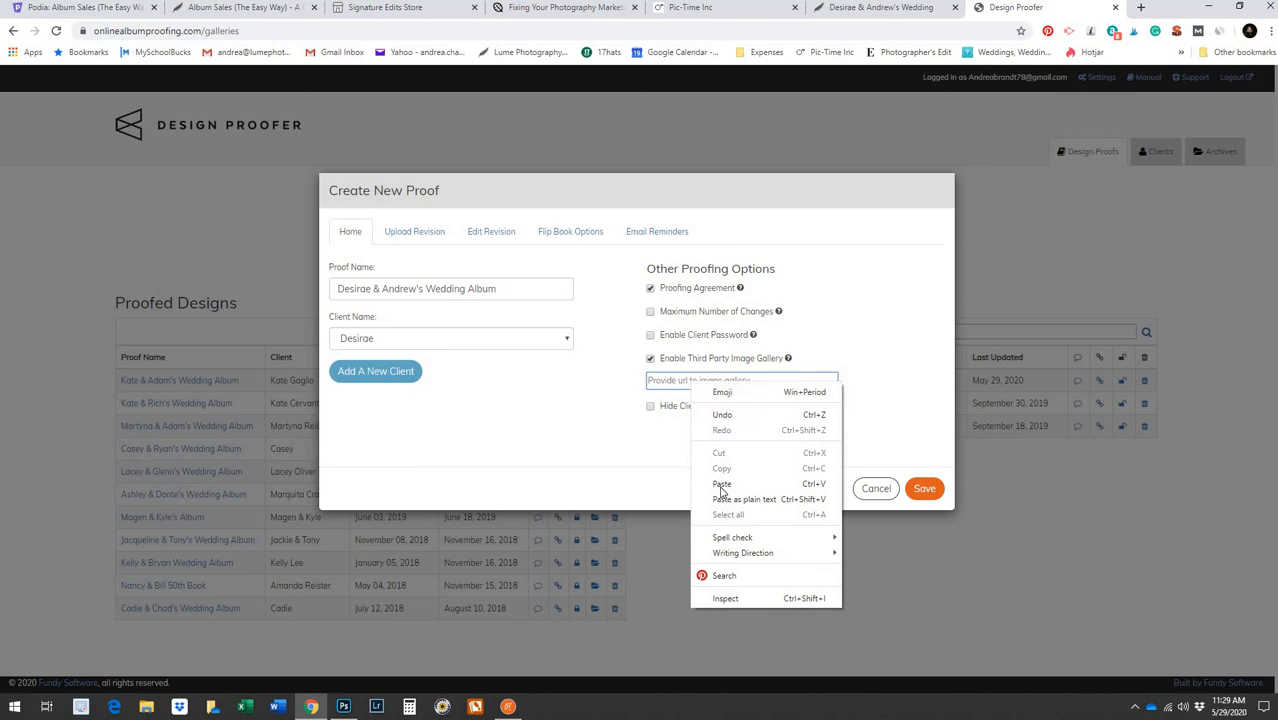
Paste the Pic-Time gallery address into the proof and save the settings
left_click(720, 484)
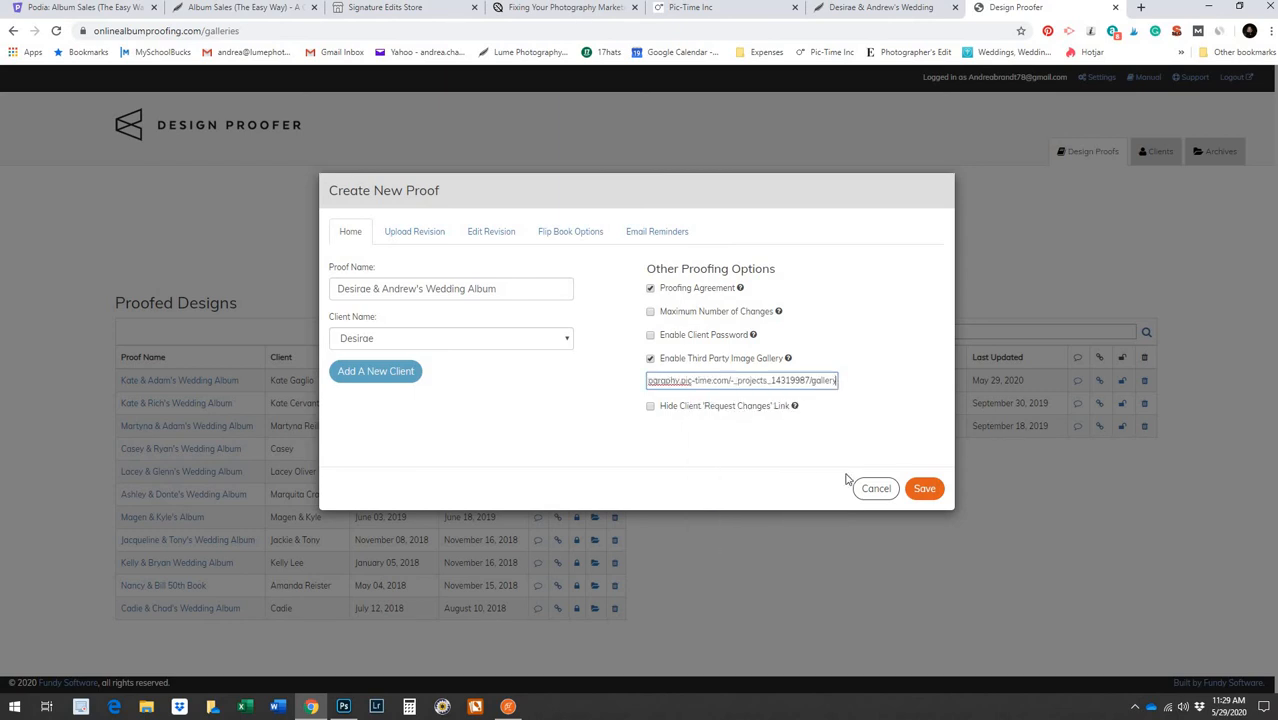
left_click(925, 492)
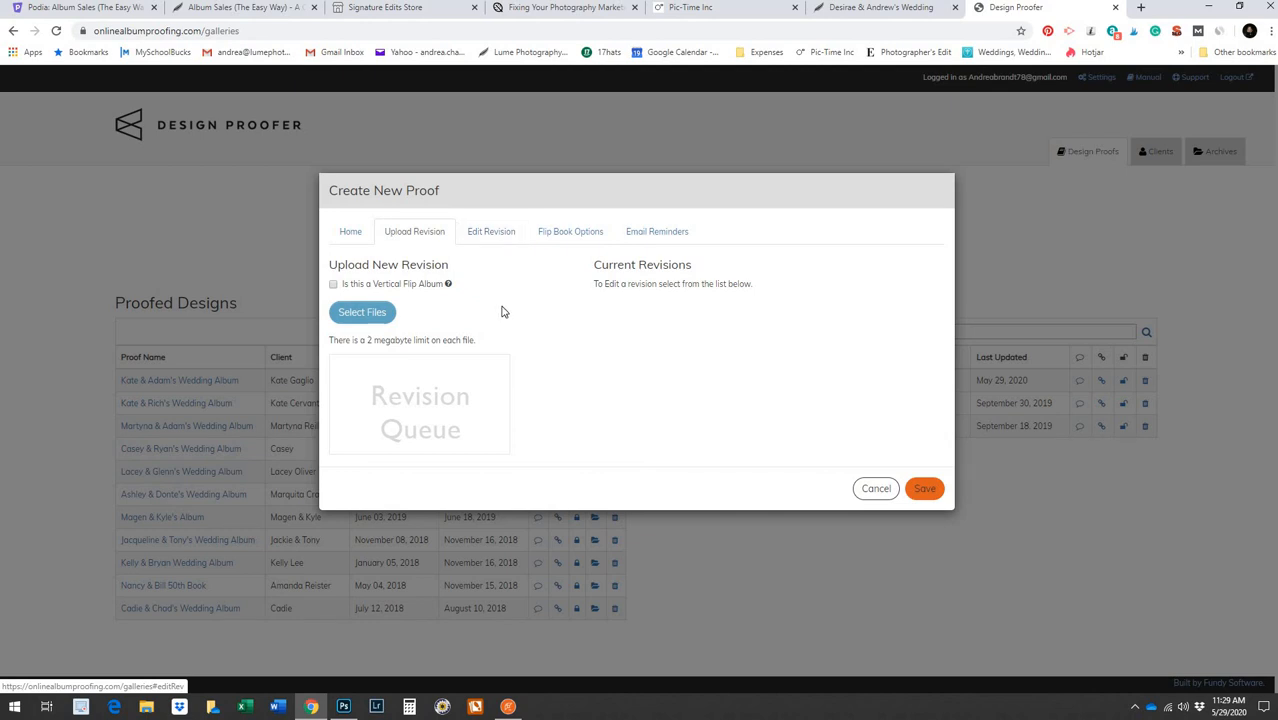
Upload all 17 spread files from 2019-Client-Files > wedding folder > Album > Proof 1
left_click(375, 318)
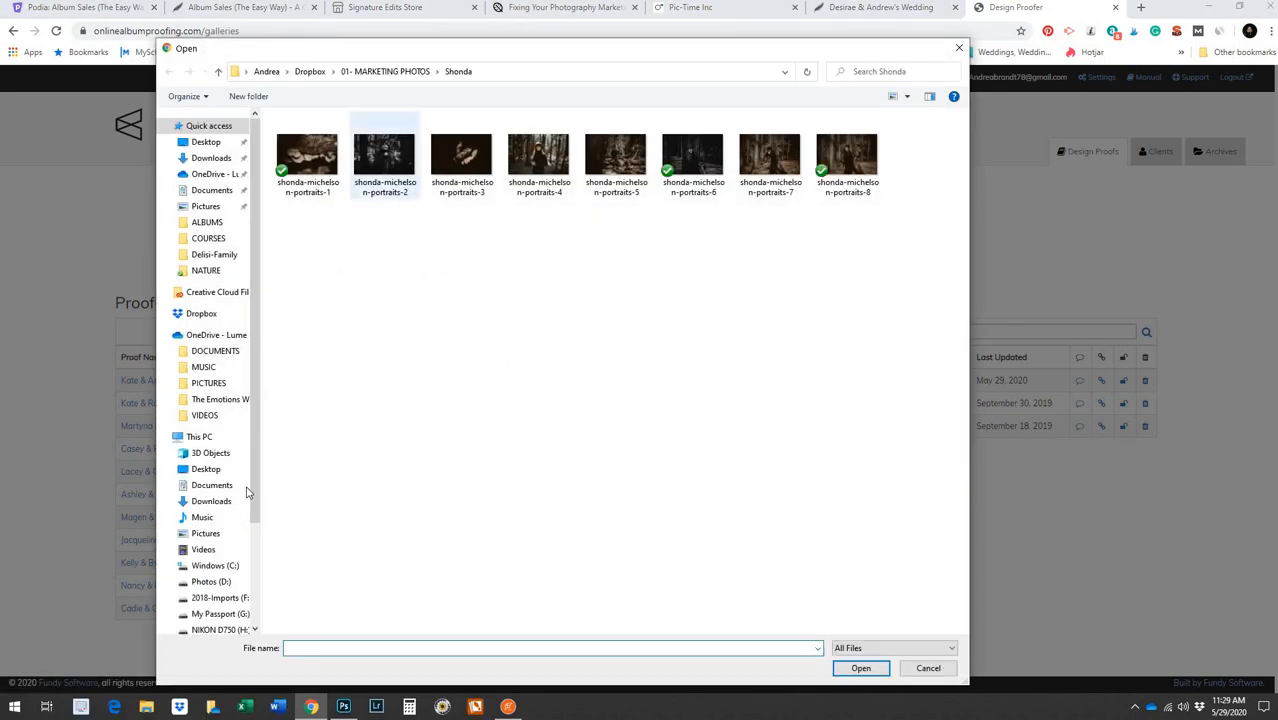
scroll(243, 522, "down", 2)
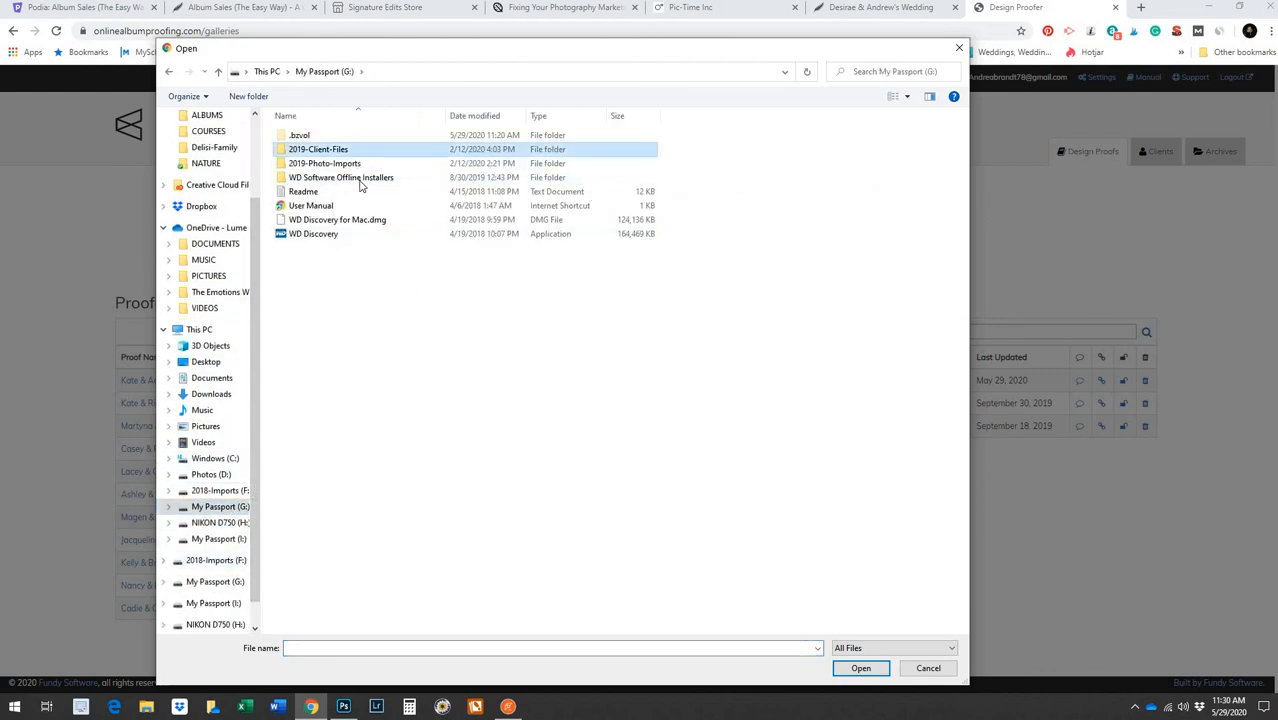
double_click(345, 150)
double_click(360, 388)
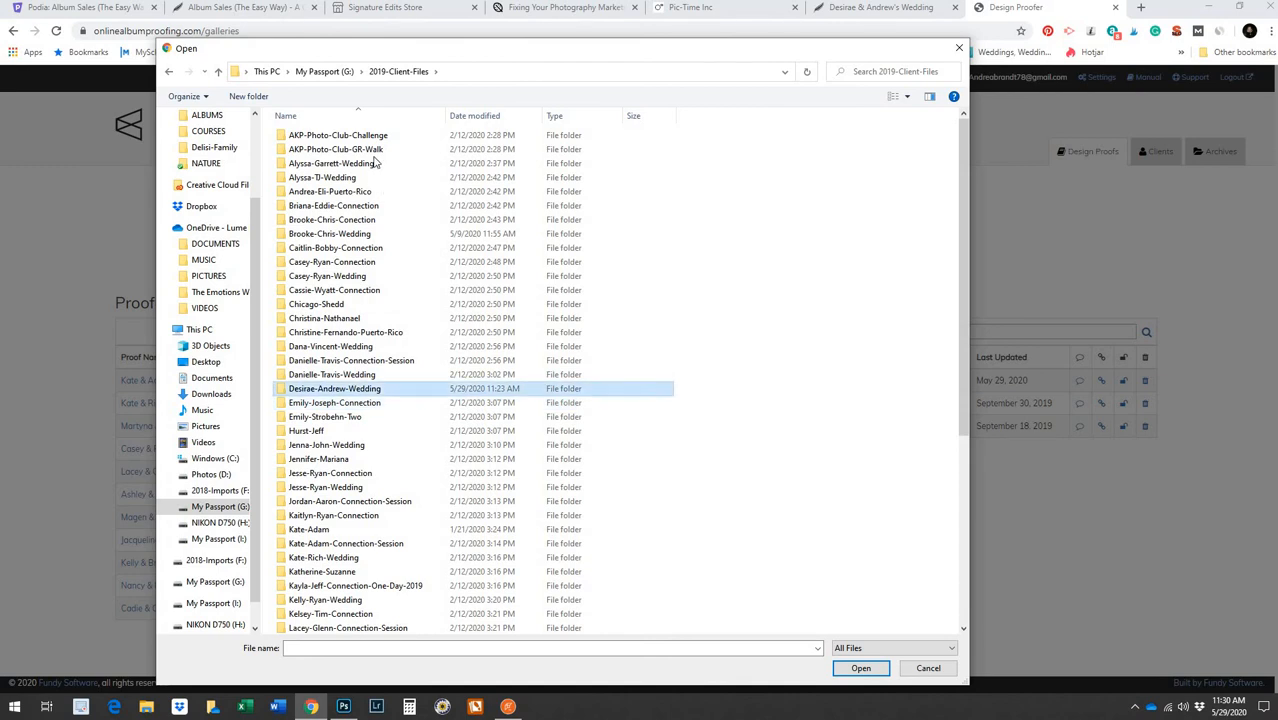
double_click(366, 135)
double_click(359, 140)
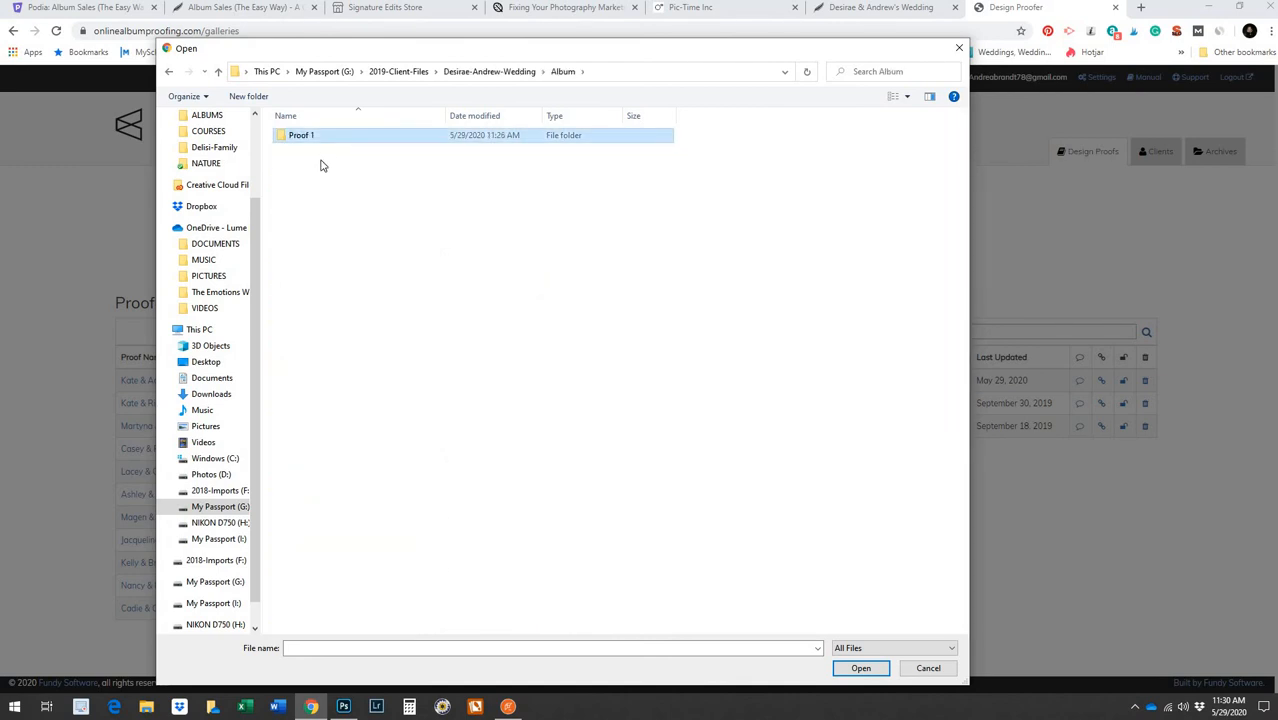
left_click(852, 224, "shift")
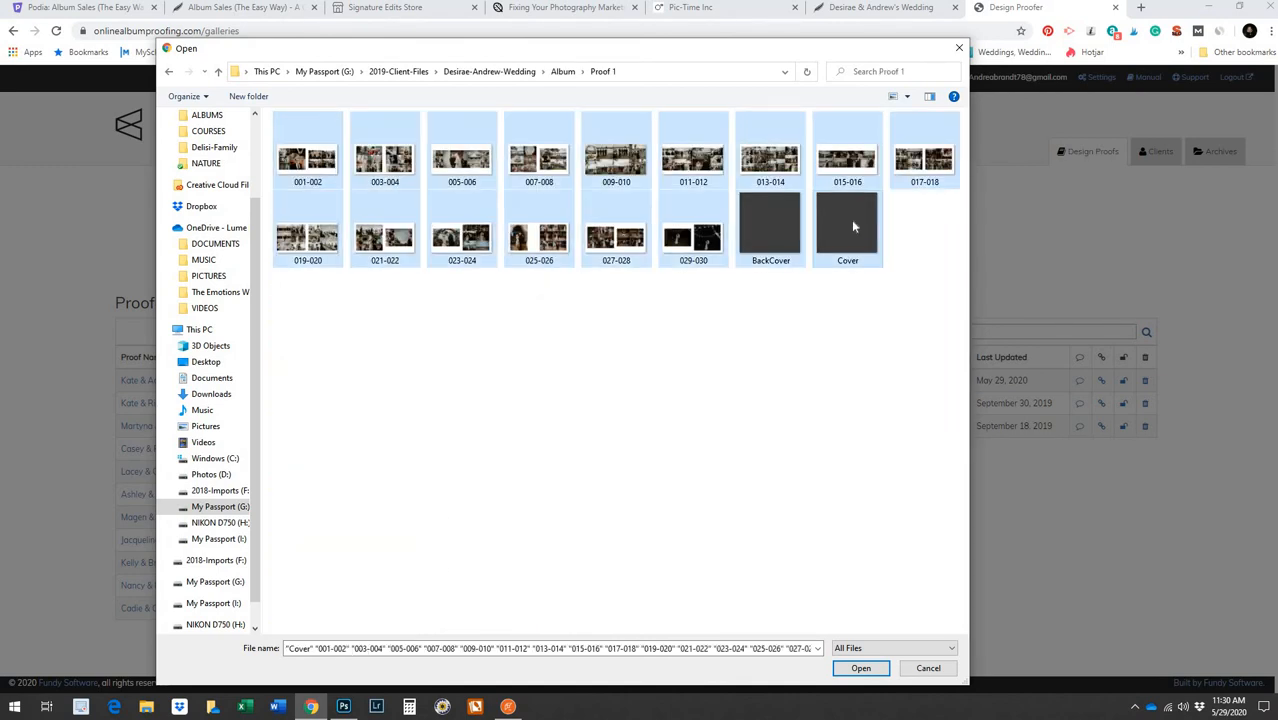
left_click(864, 670)
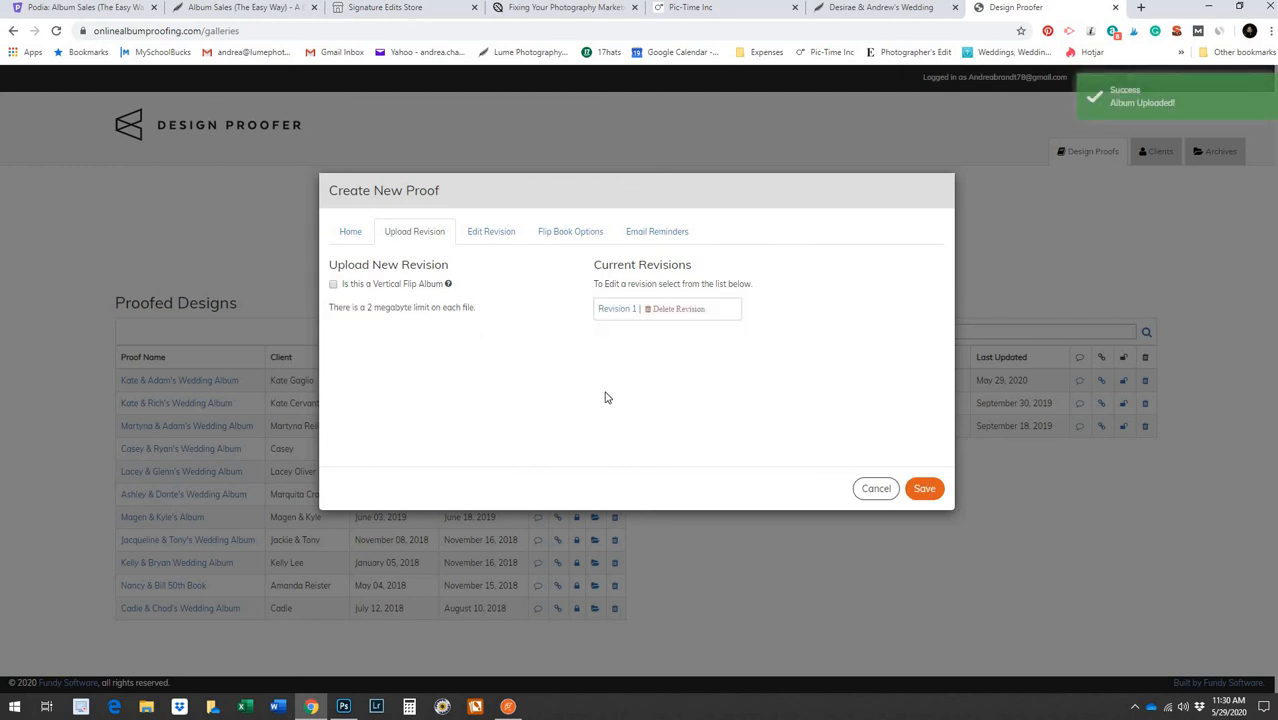
Save the uploaded album spreads as Revision 1
left_click(924, 488)
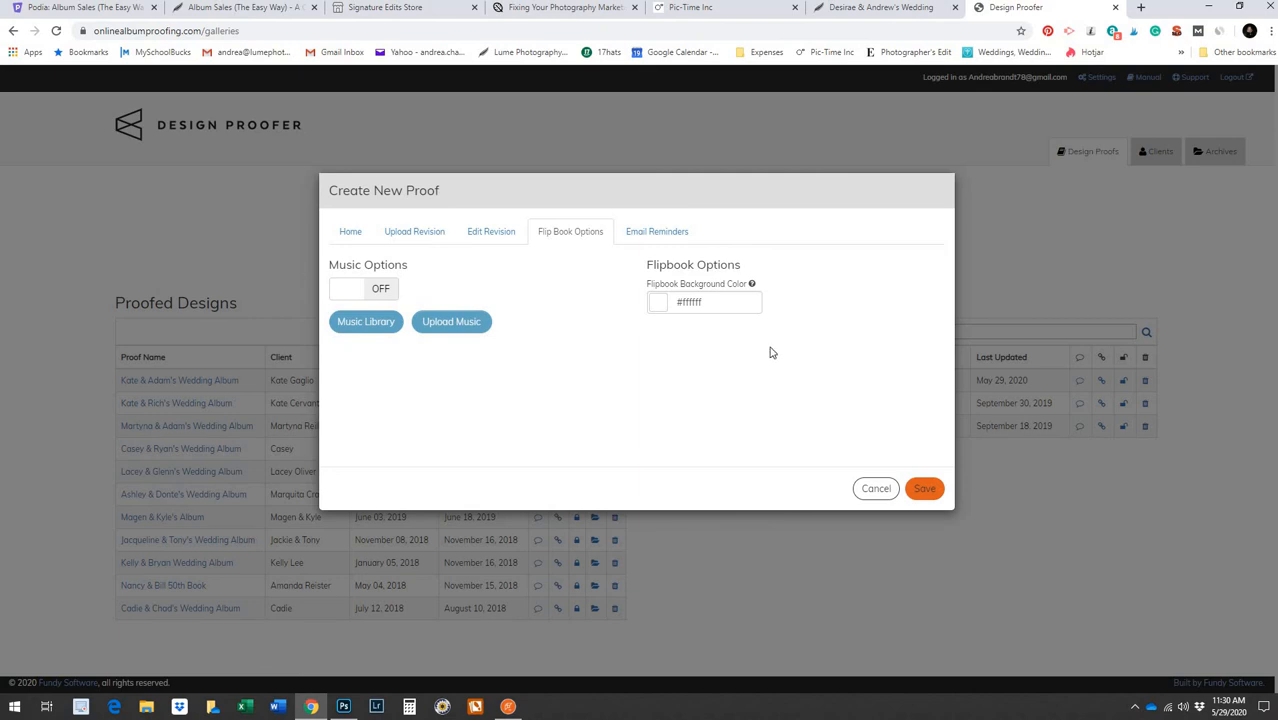
Leave email reminders off and save the proof so it joins the In Progress list
left_click(928, 491)
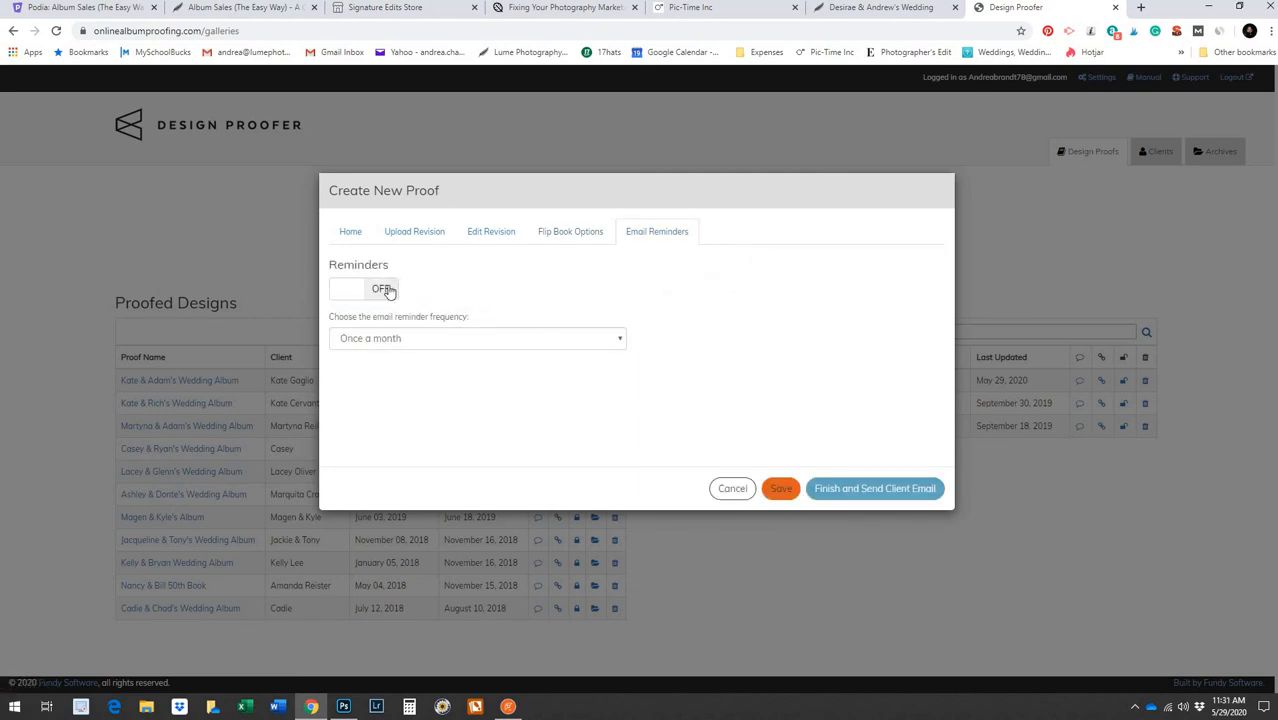
left_click(776, 489)
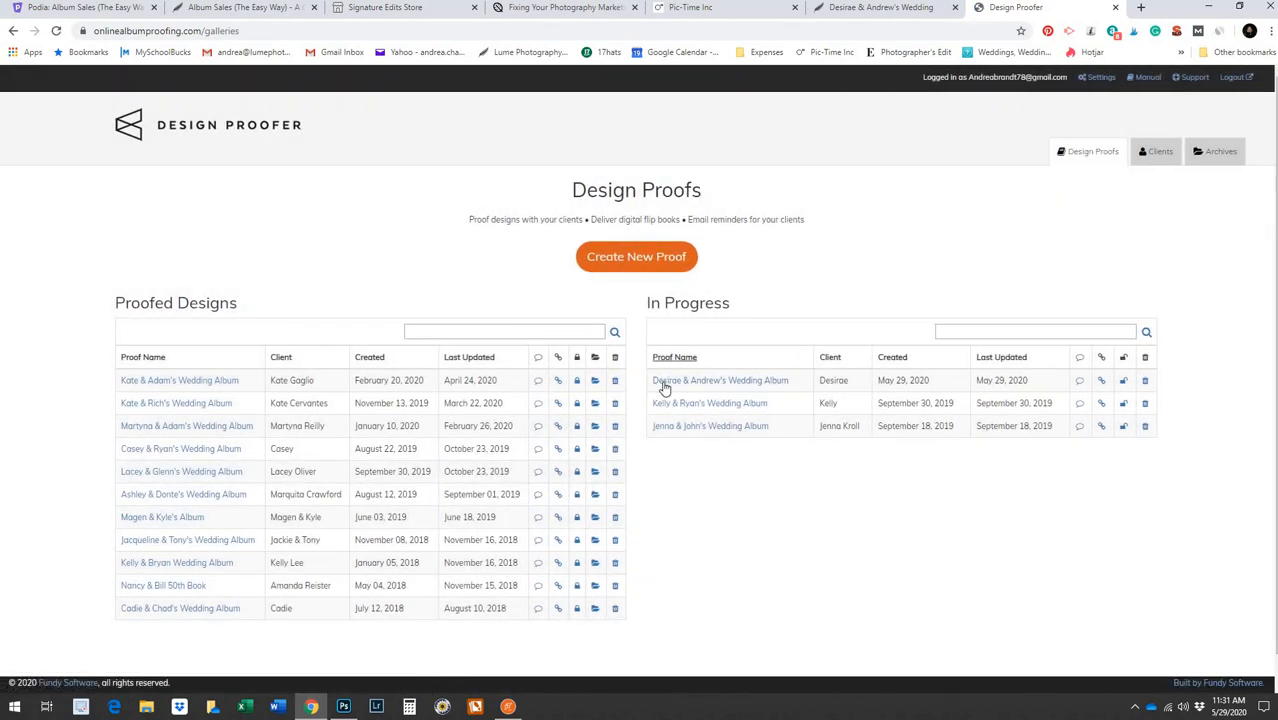
Open the new proof's client share link in a new browser tab
left_click(1100, 380)
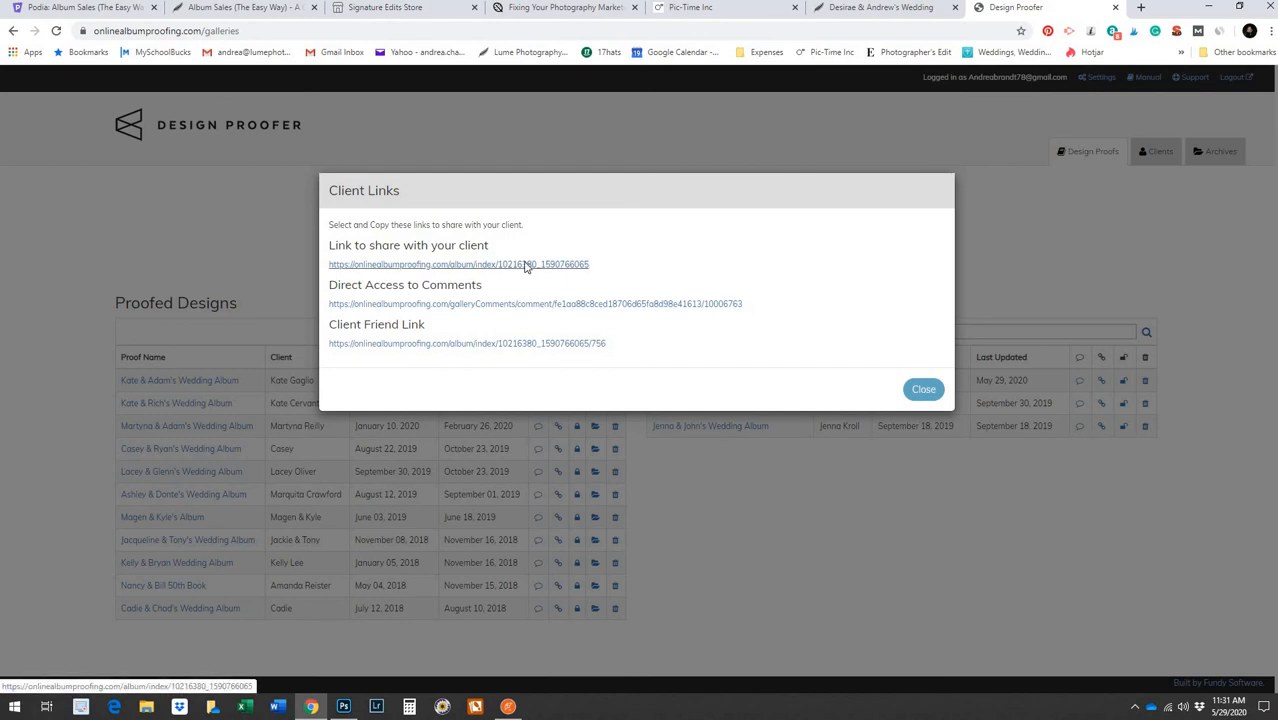
right_click(525, 265)
left_click(538, 272)
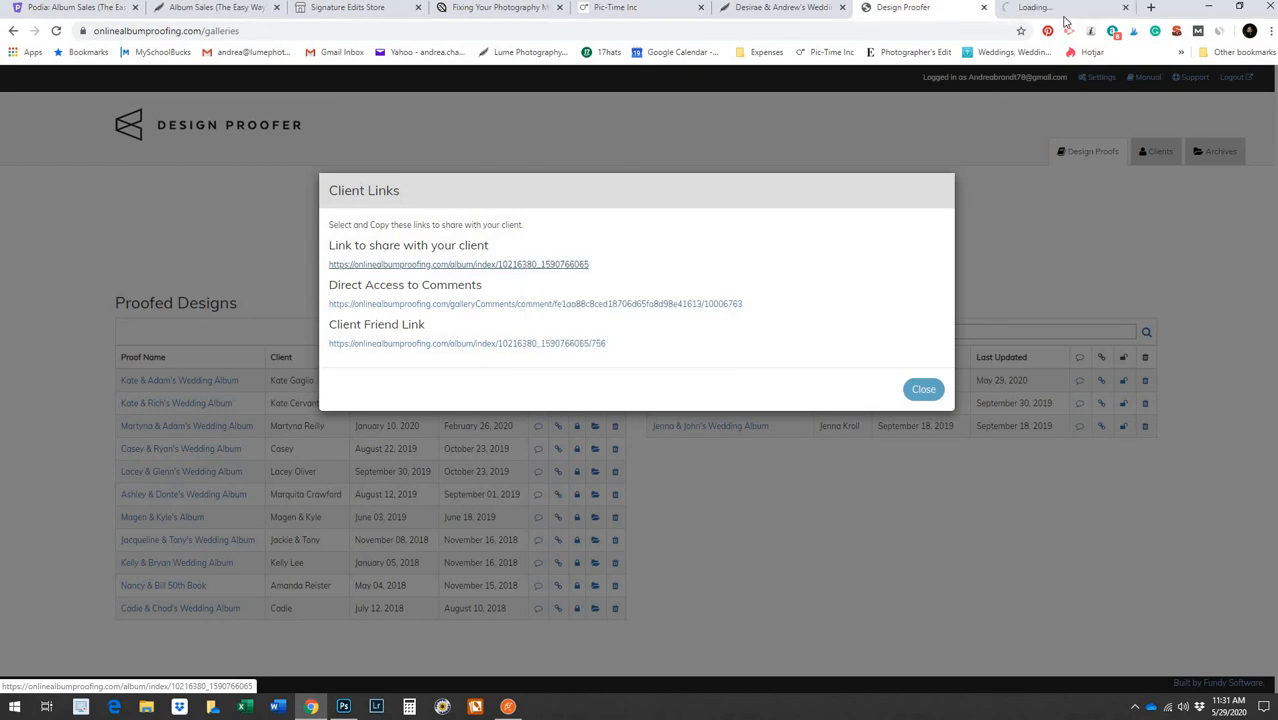
left_click(1065, 12)
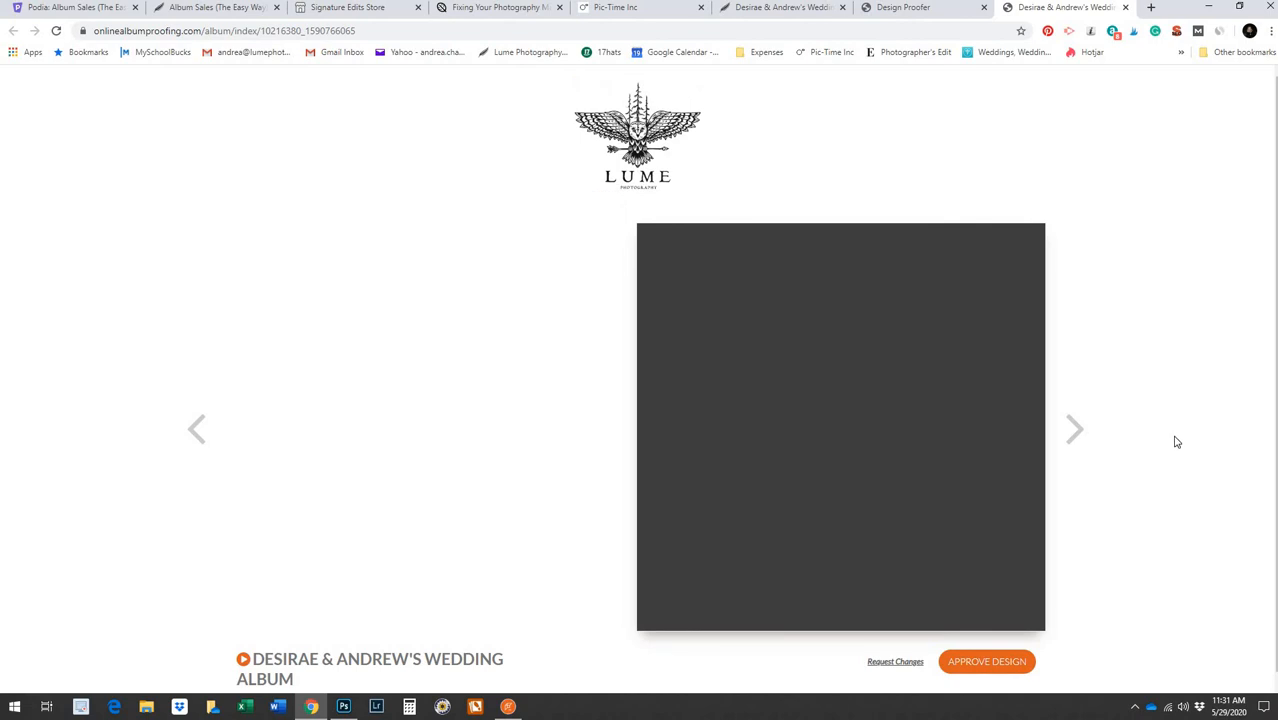
Flip from the cover through the first several album spreads, then open Request Changes
scroll(1177, 441, "down", 1)
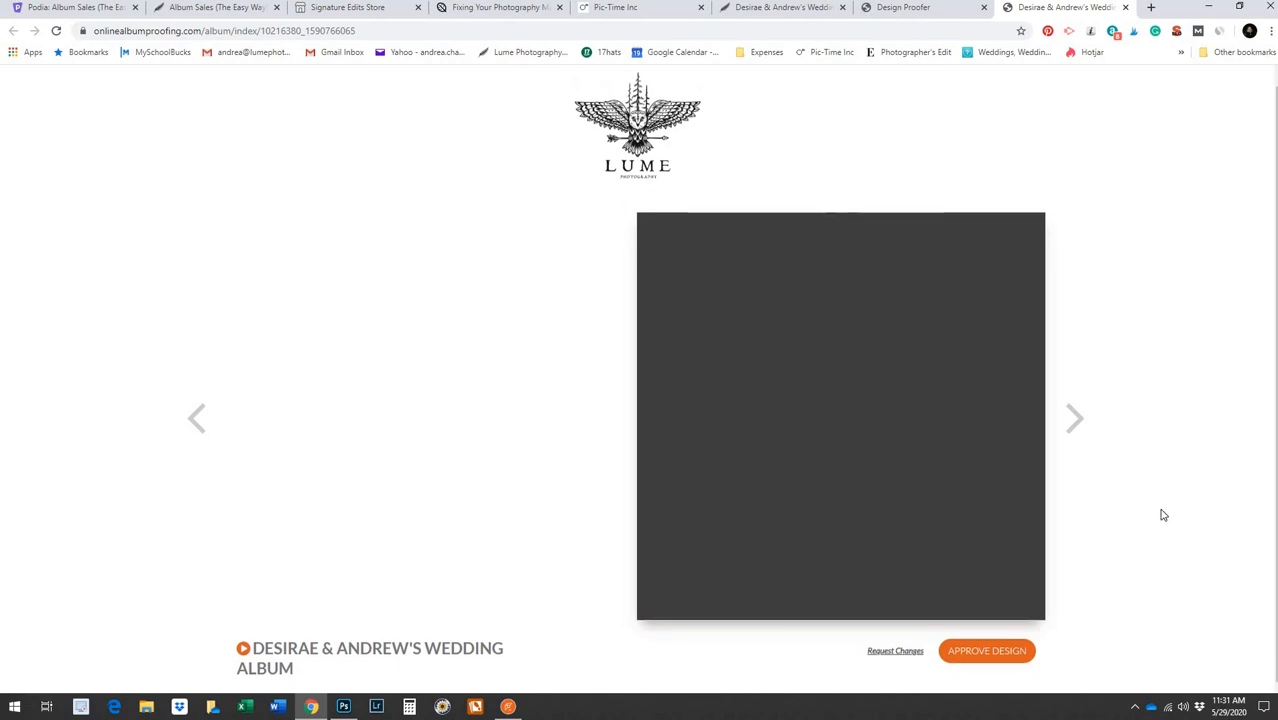
left_click(1075, 420)
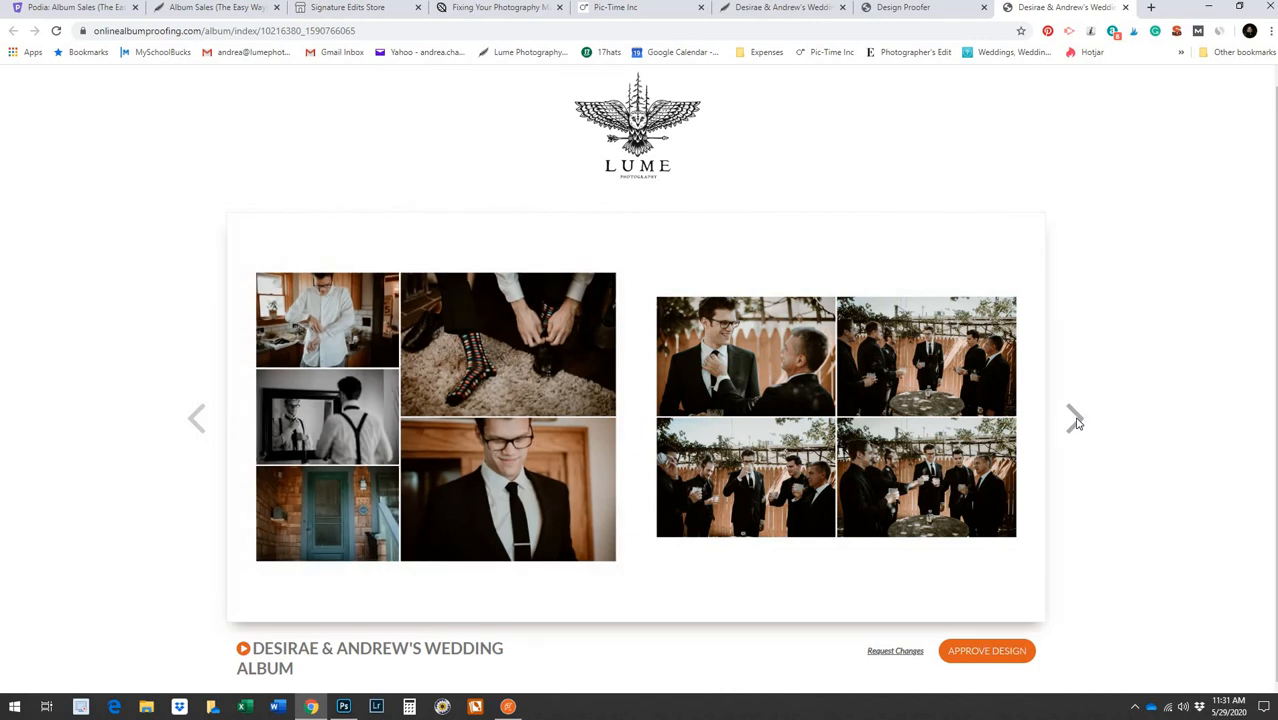
left_click(1075, 420)
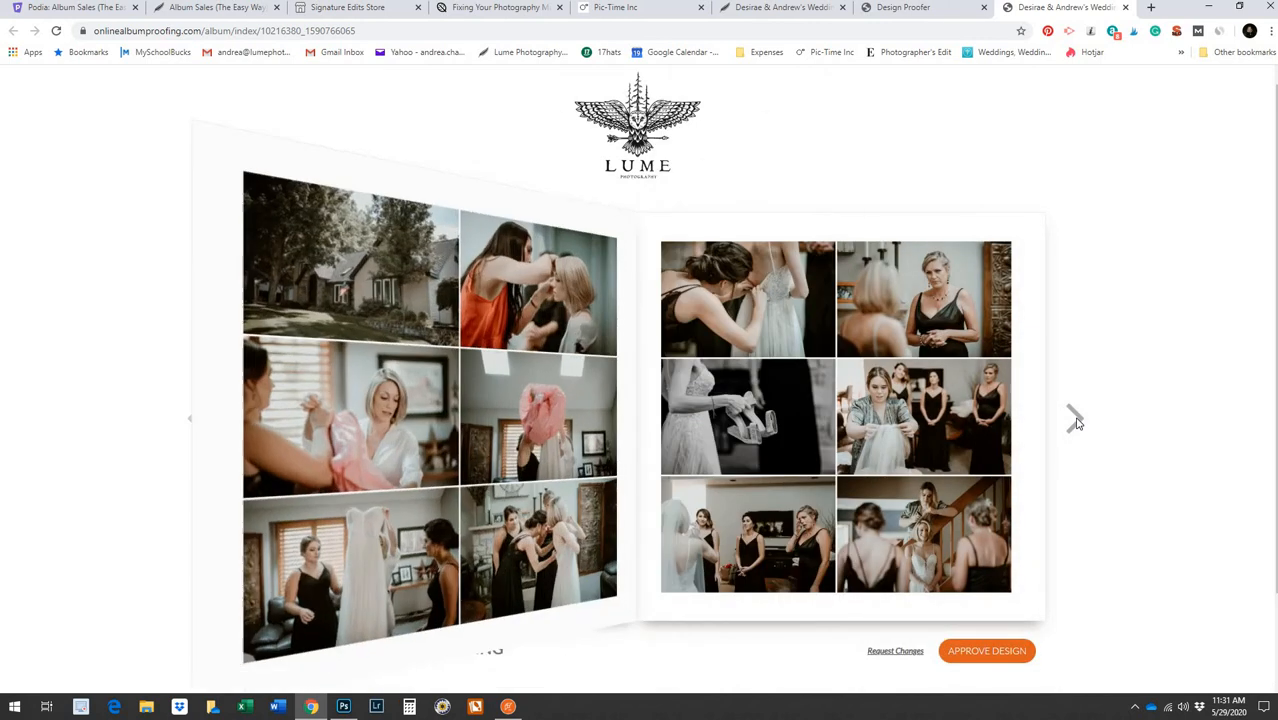
left_click(1075, 420)
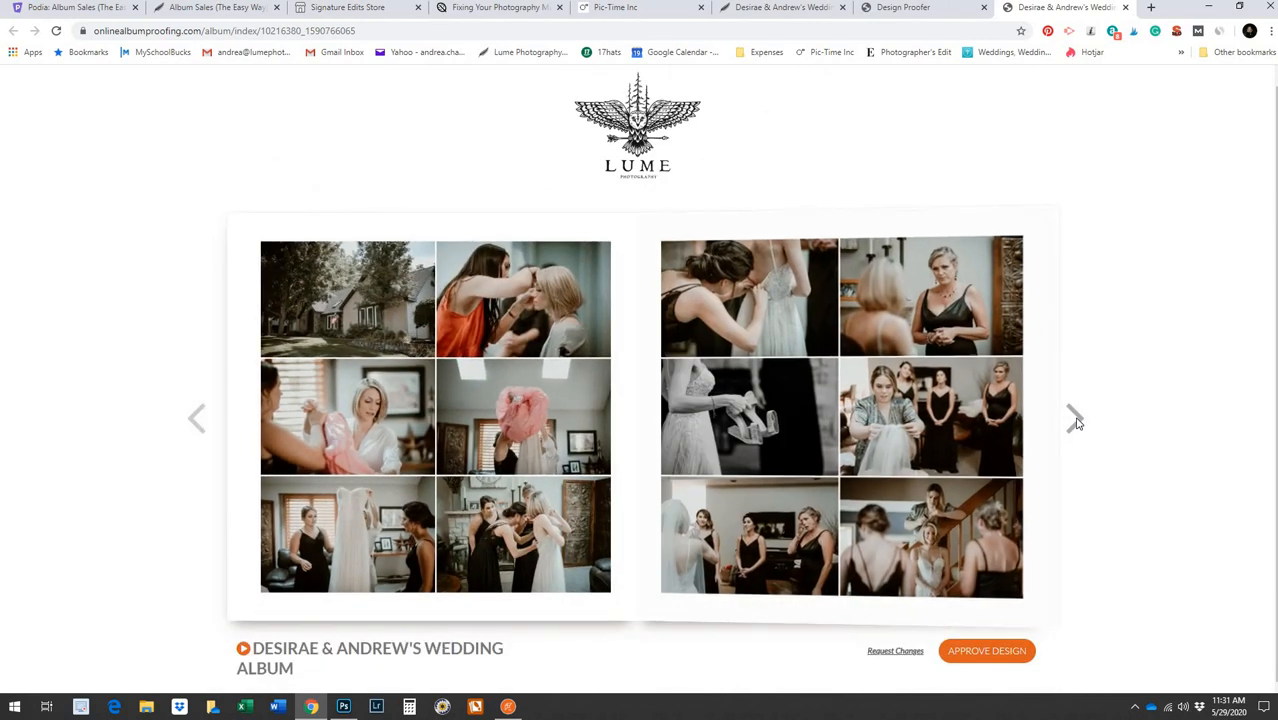
left_click(1075, 420)
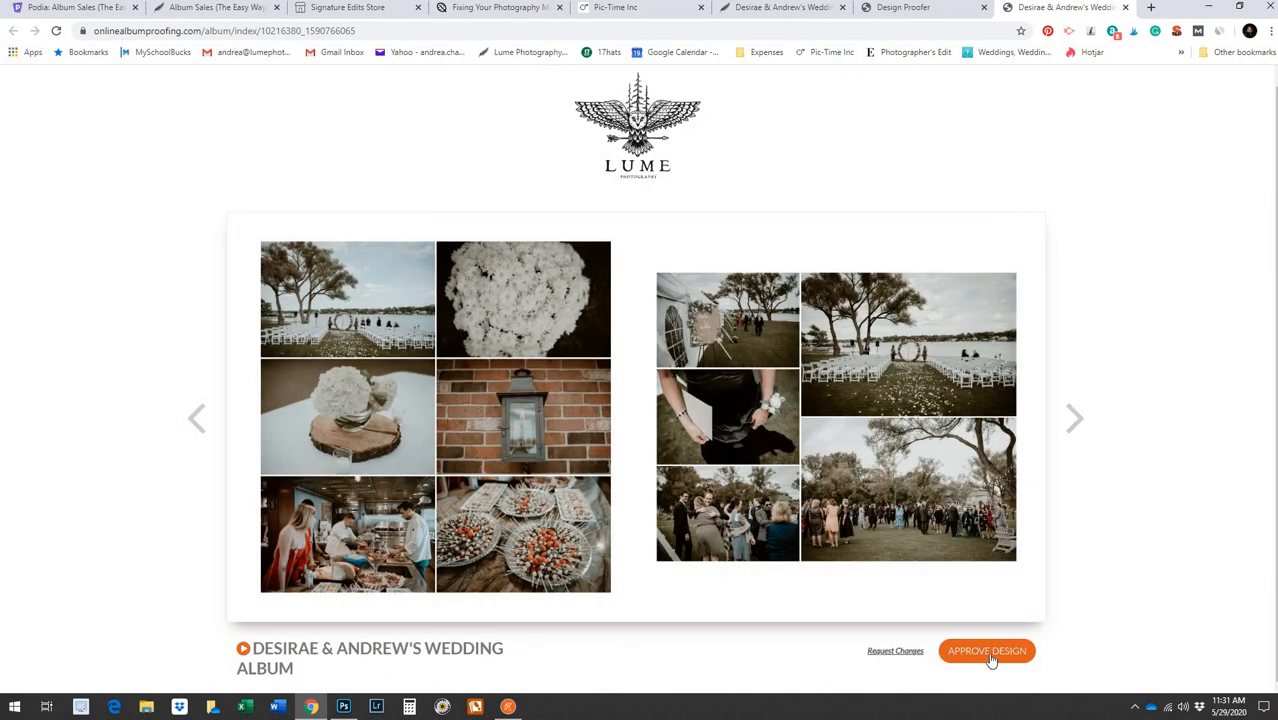
left_click(1075, 420)
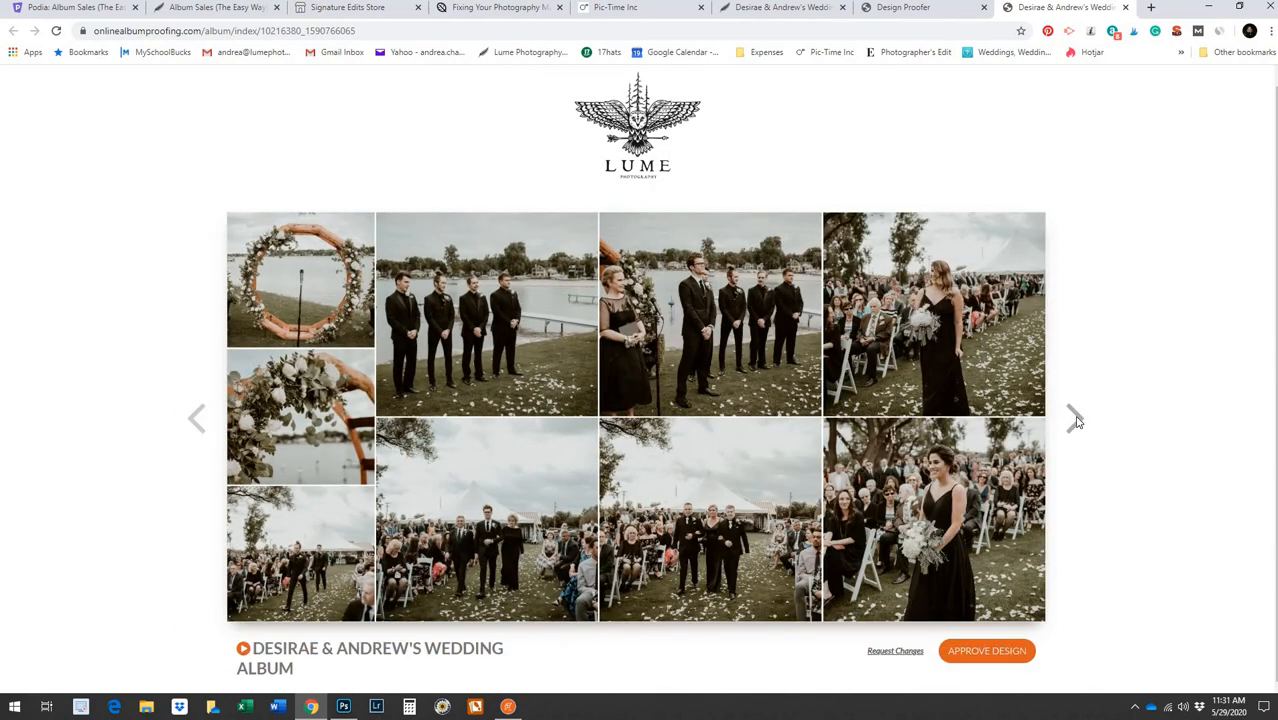
left_click(1075, 420)
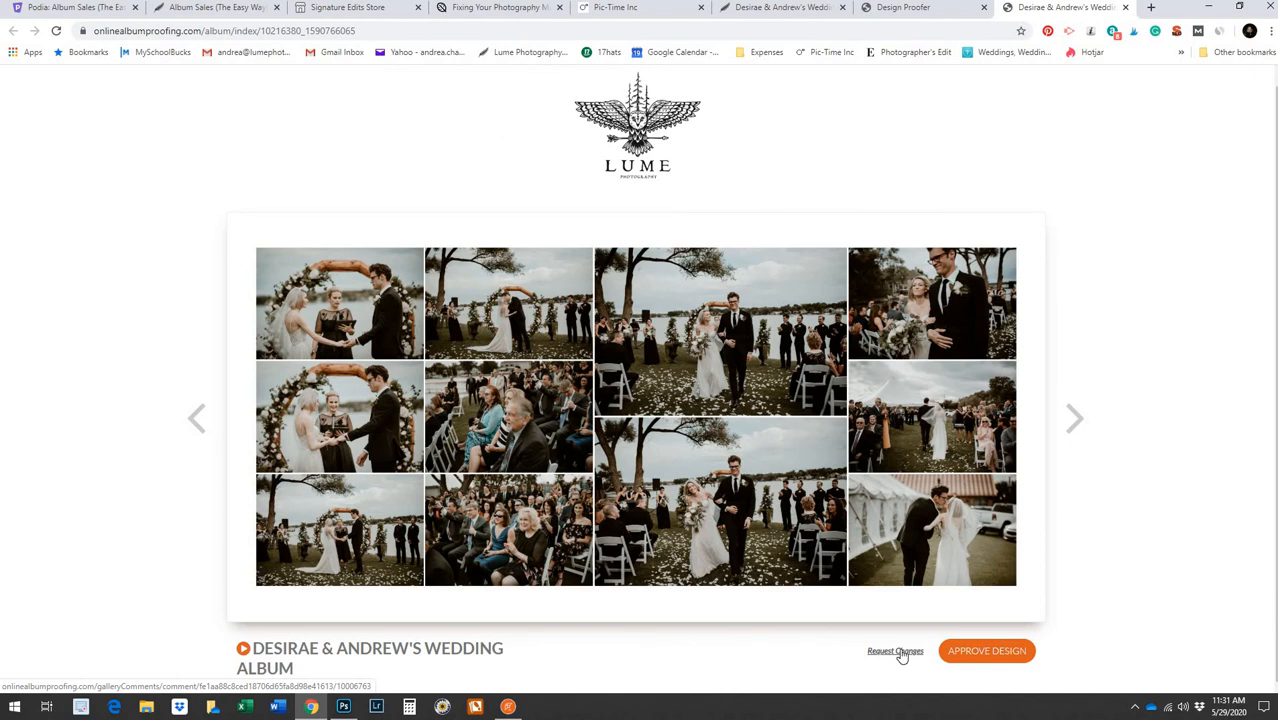
left_click(896, 651)
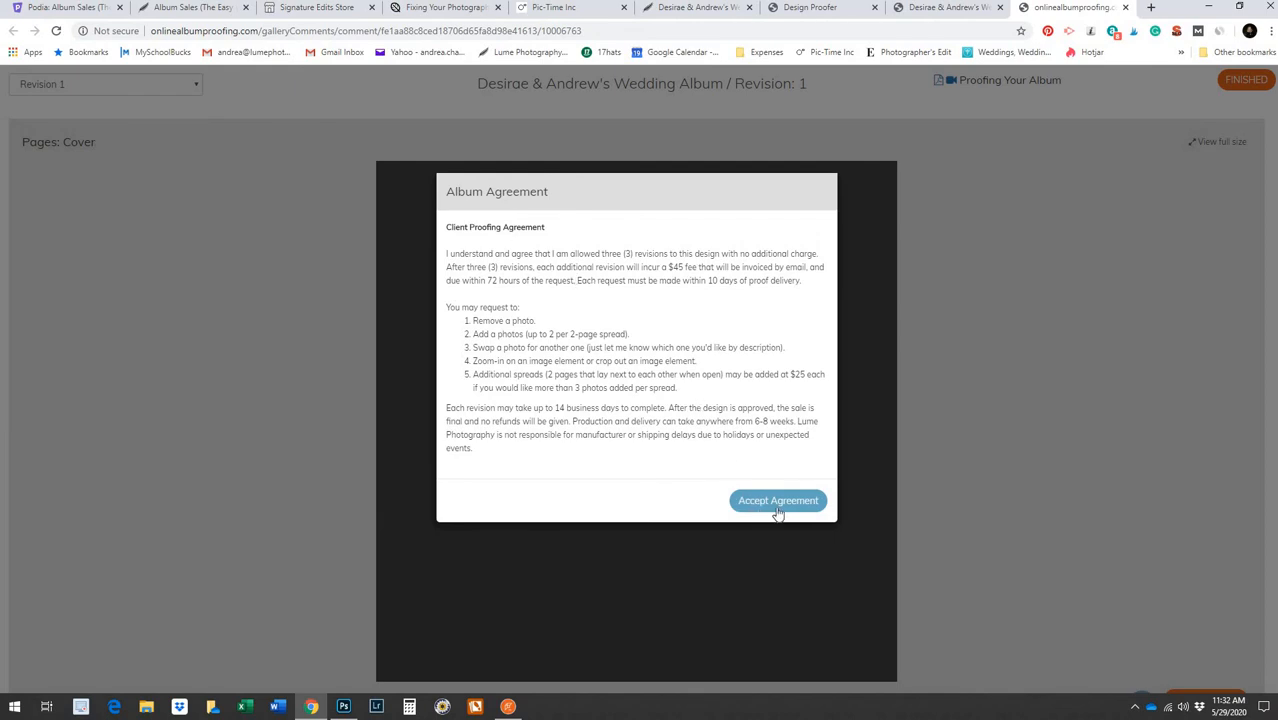
Accept the proofing agreement and pin a comment on the group photo of pages 001-002
left_click(778, 502)
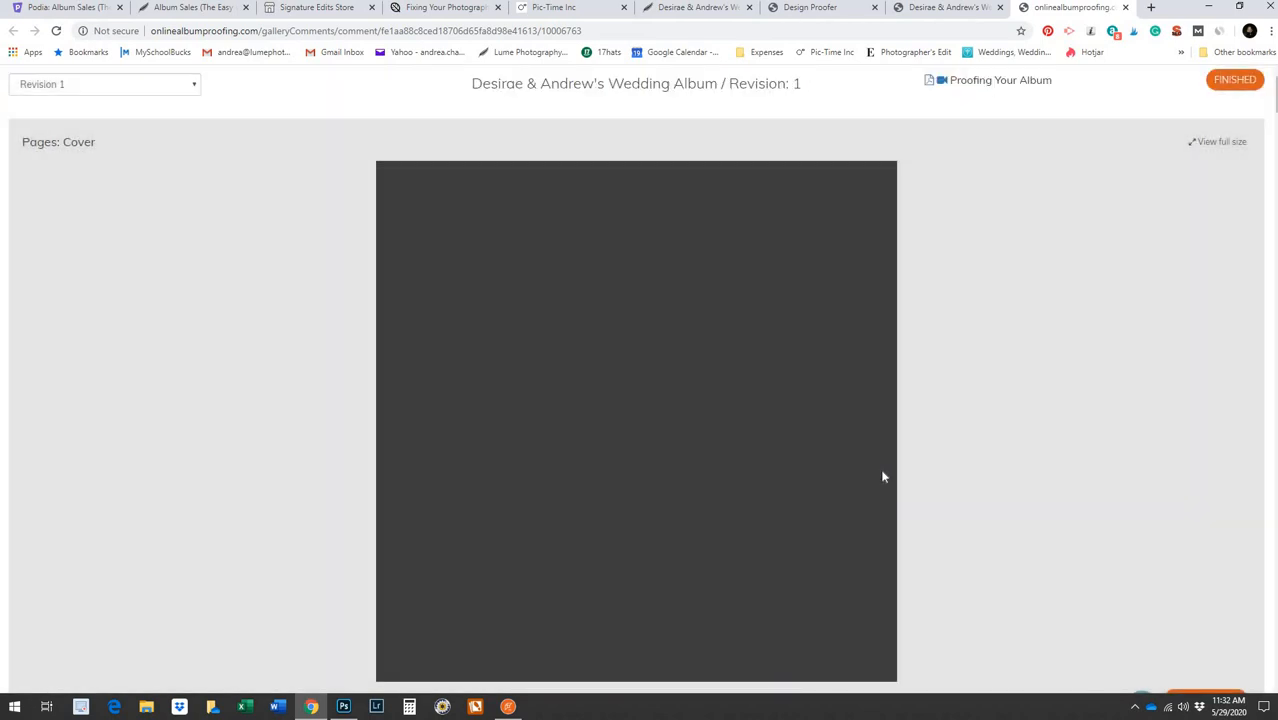
scroll(883, 477, "down", 7)
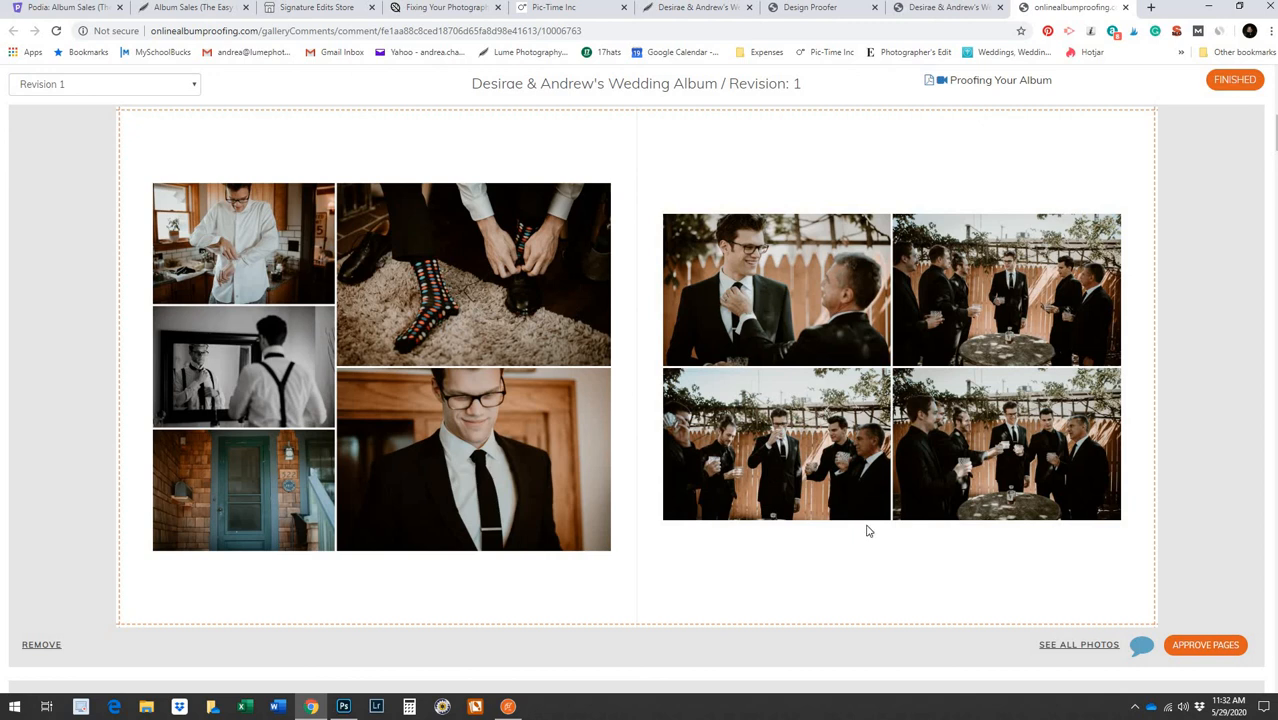
left_click(647, 377)
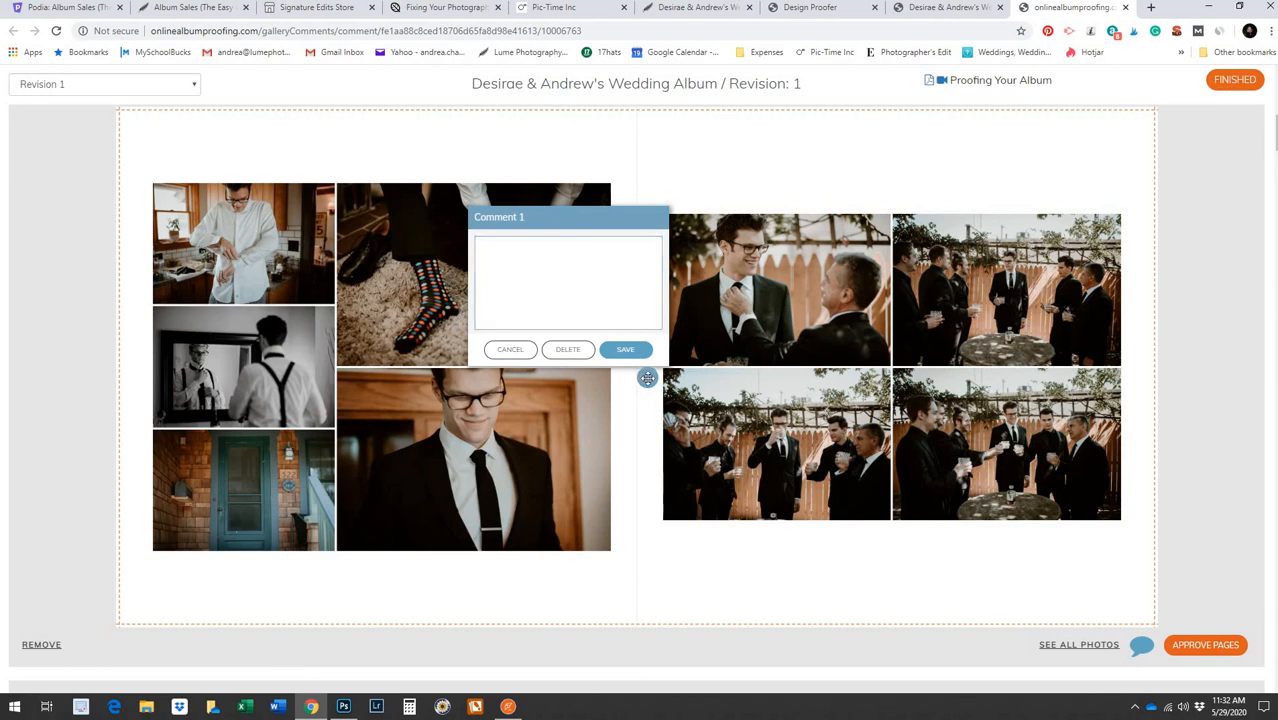
left_click_drag(647, 378, 765, 446)
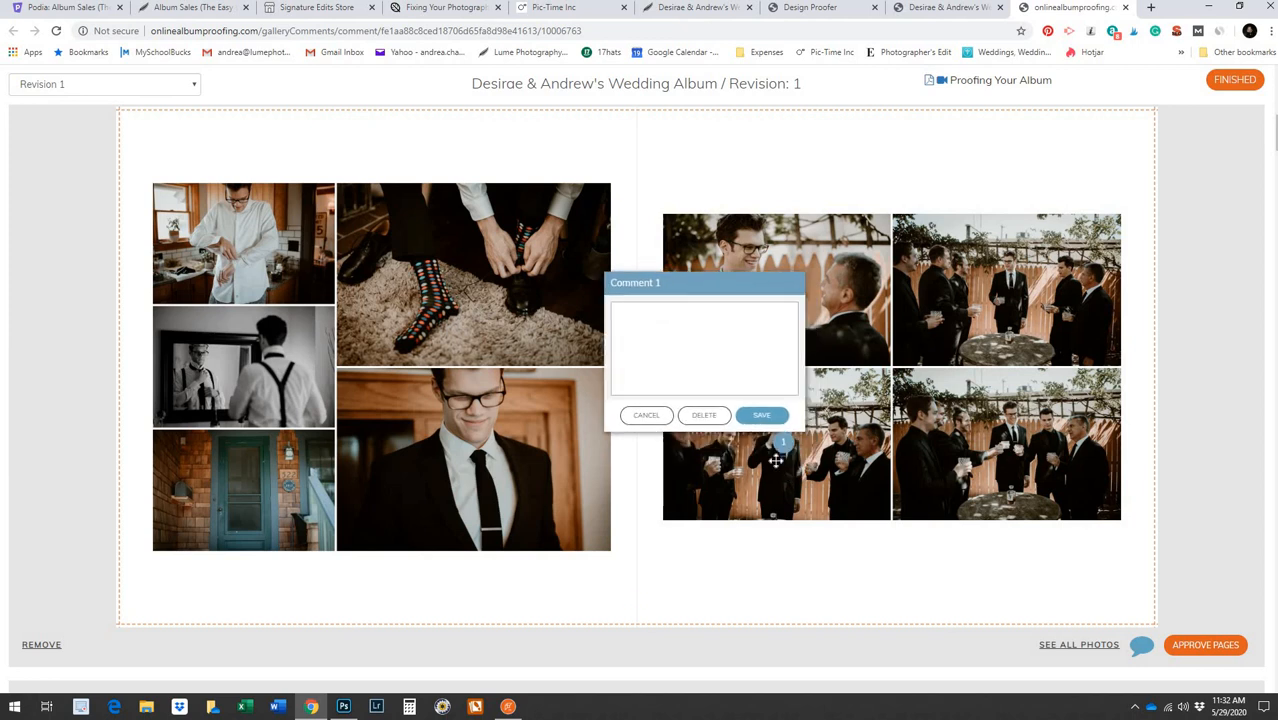
Save the comment 'Remove this photo.' and switch back to the Fundy album
left_click(658, 361)
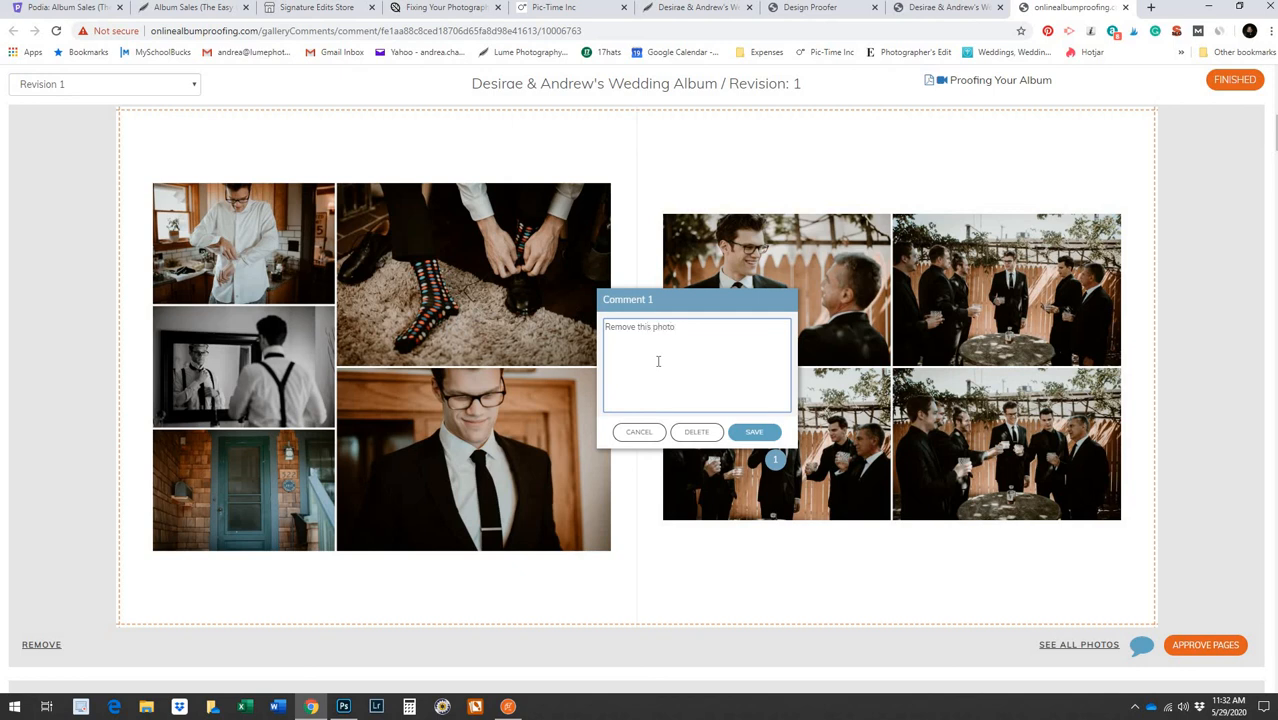
left_click(754, 432)
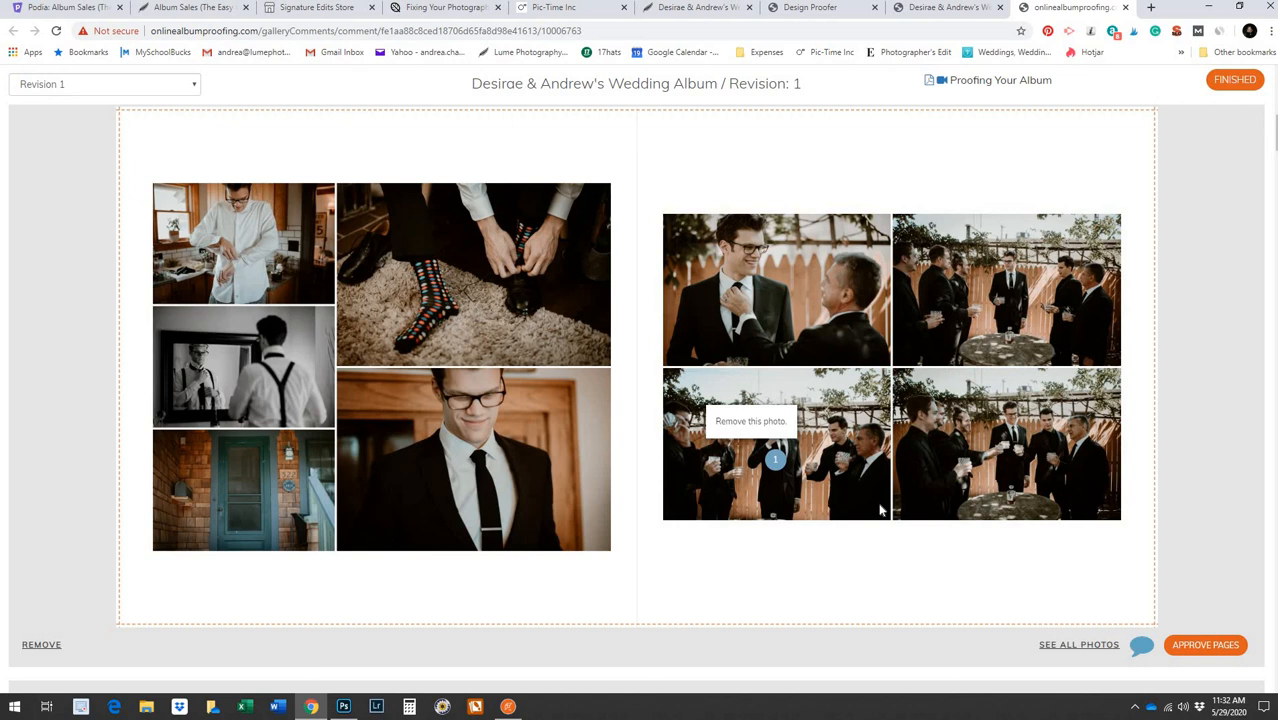
scroll(880, 510, "down", 2)
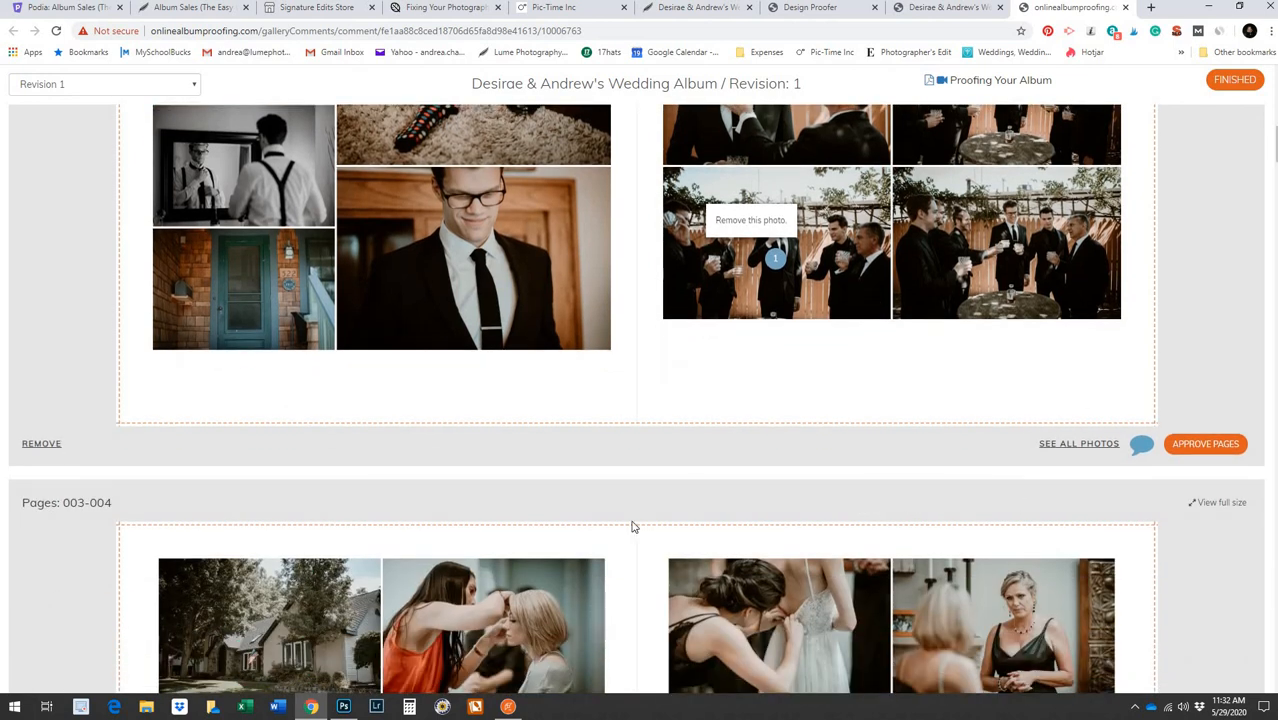
left_click(508, 706)
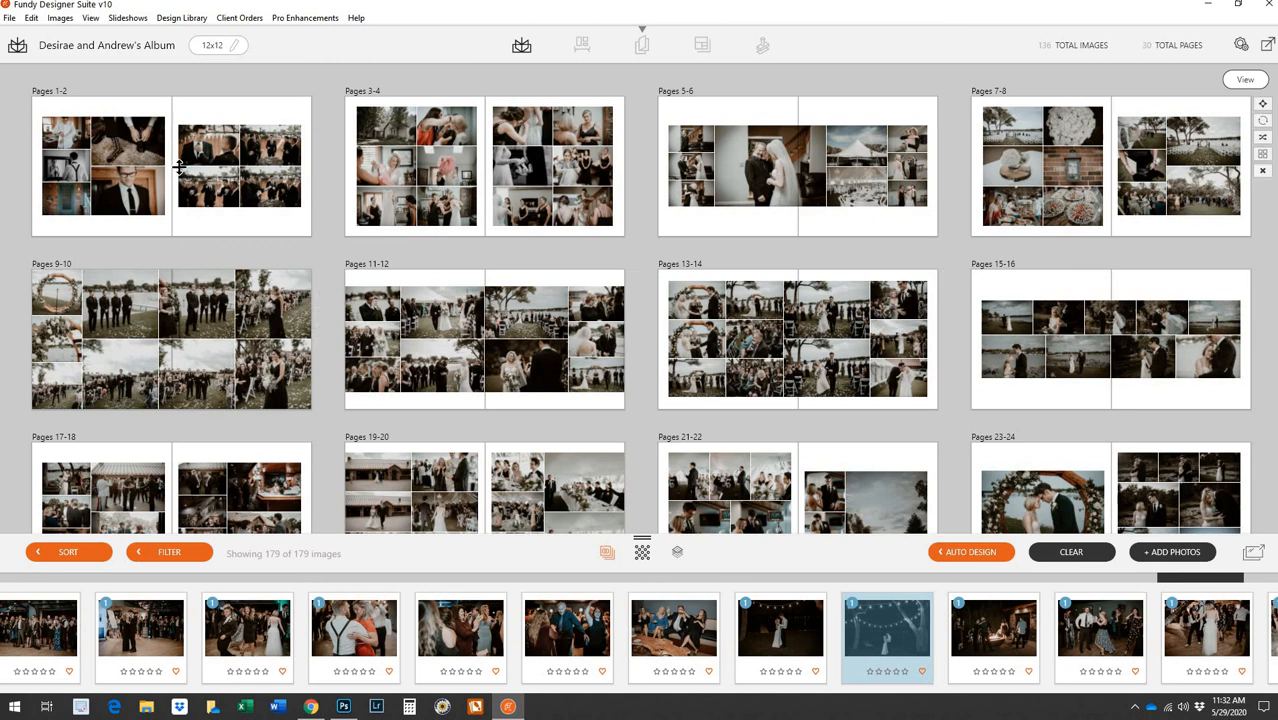
Remove the group photo from the Pages 1-2 spread, then return to the proofing page
double_click(210, 200)
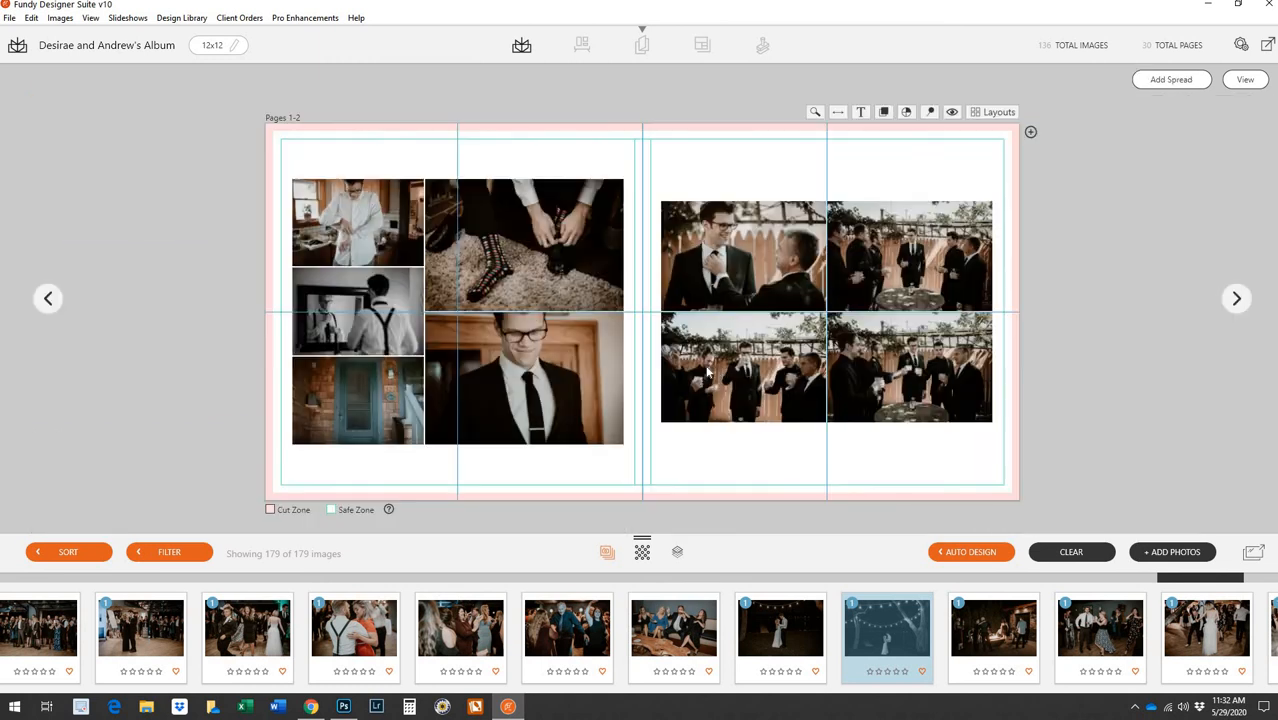
right_click(738, 382)
left_click(742, 376)
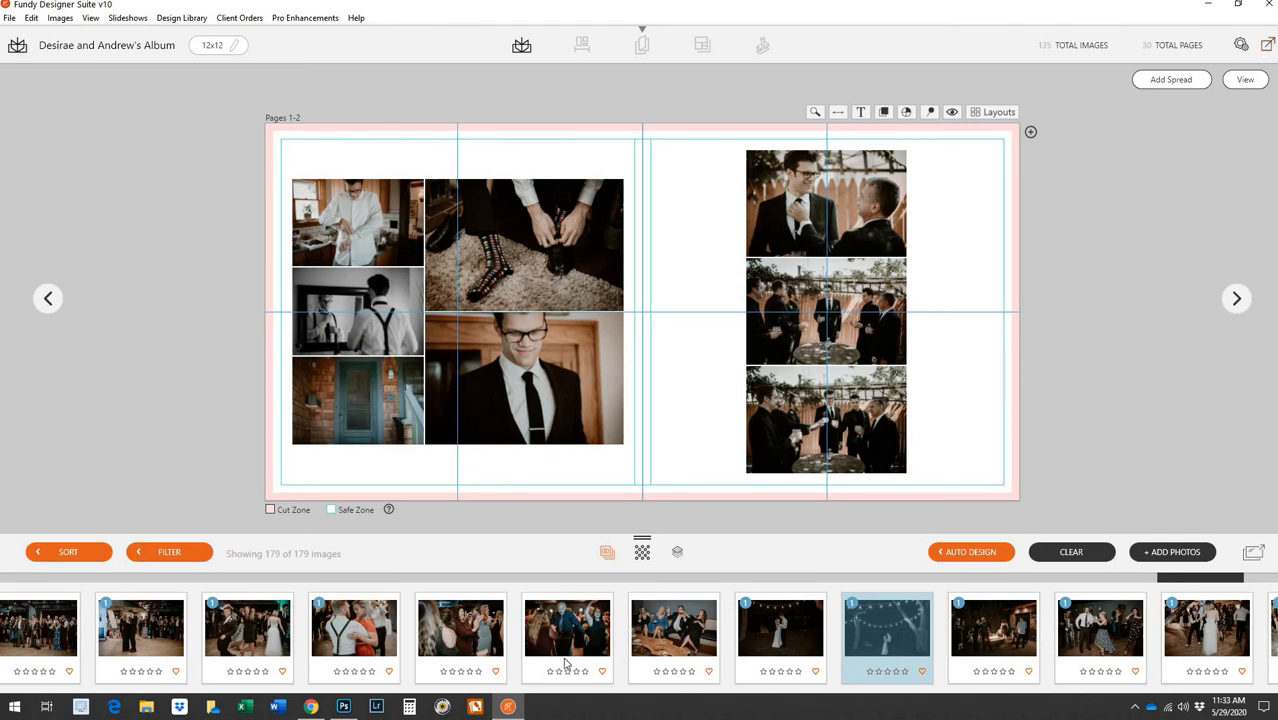
left_click(510, 707)
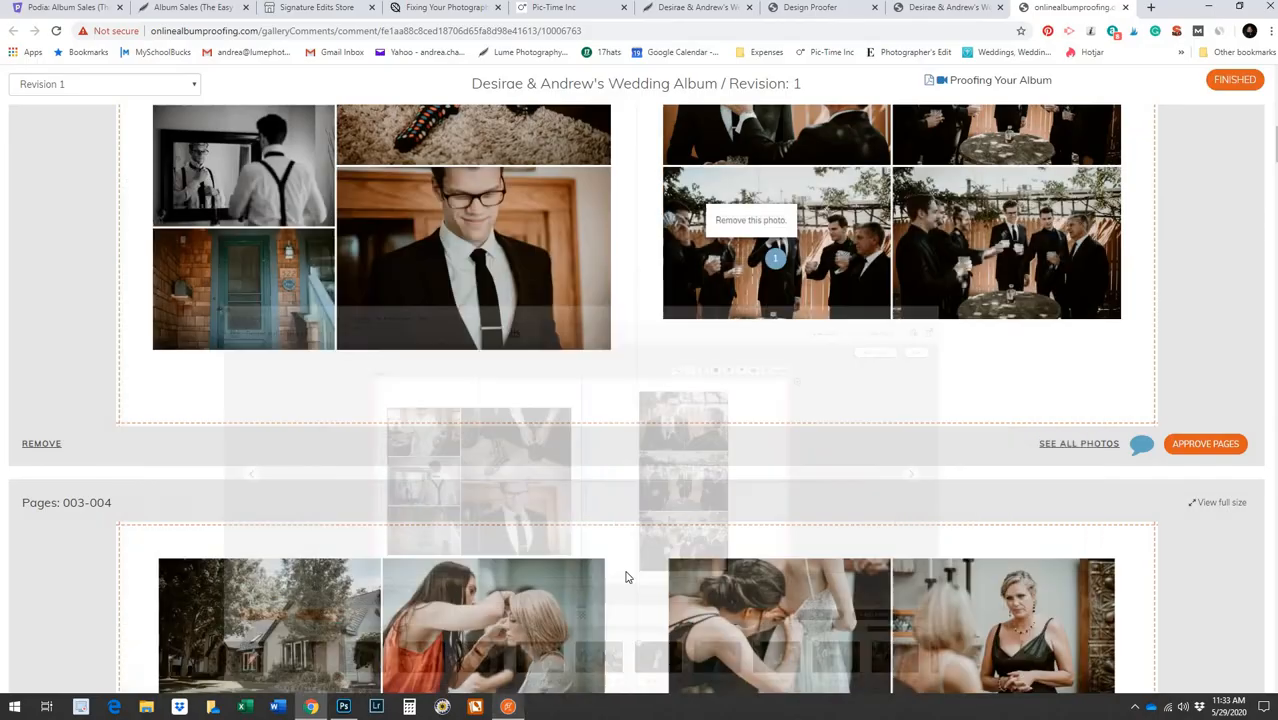
scroll(1008, 340, "down", 3)
scroll(1004, 354, "up", 6)
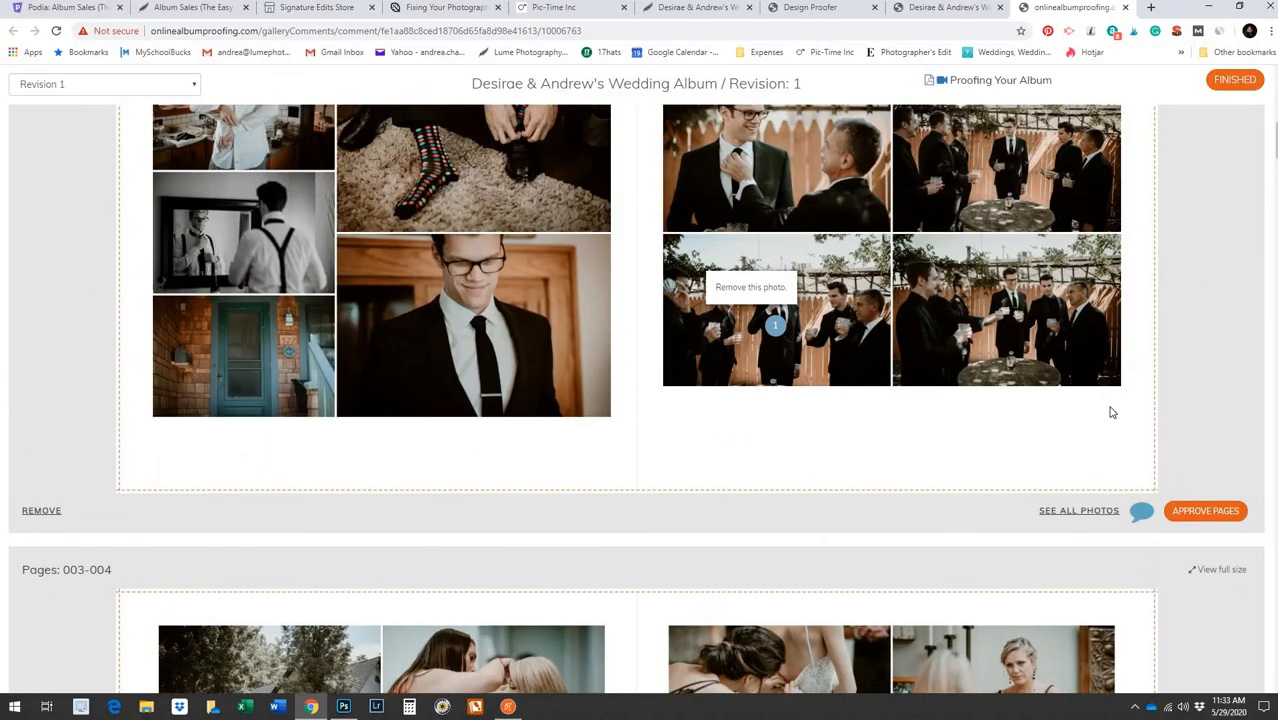
scroll(1196, 509, "down", 3)
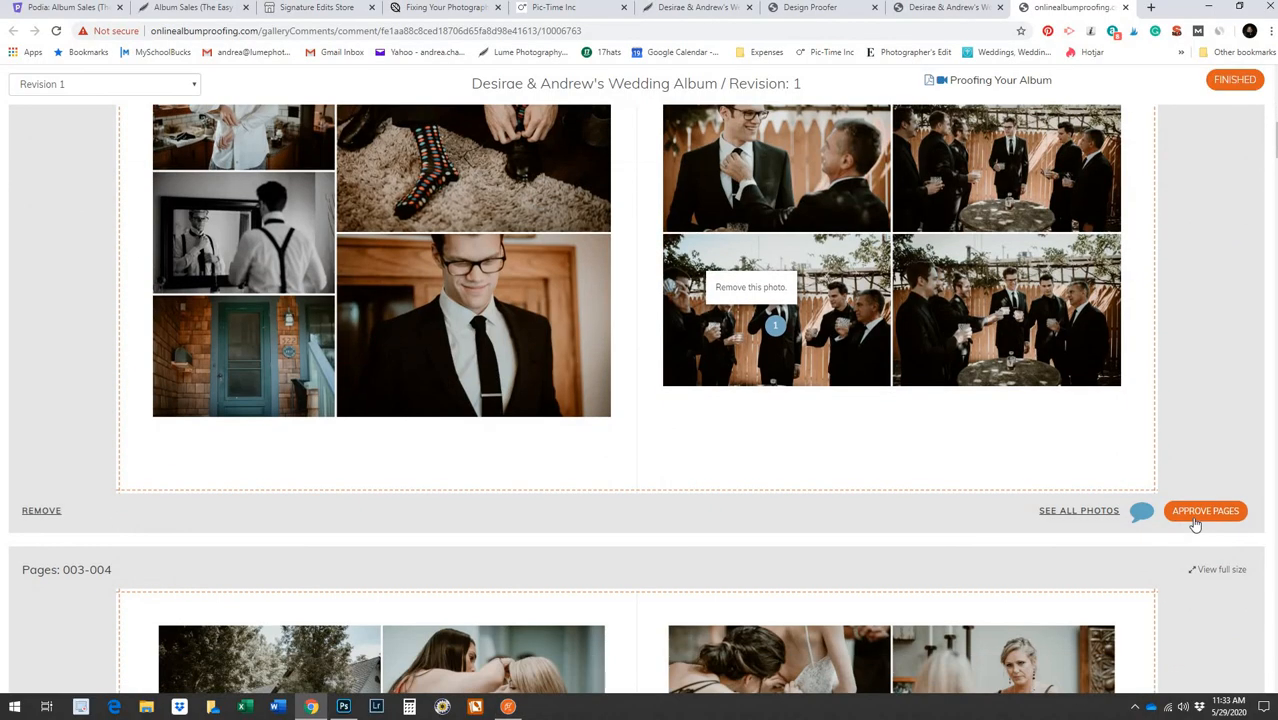
left_click(1079, 511)
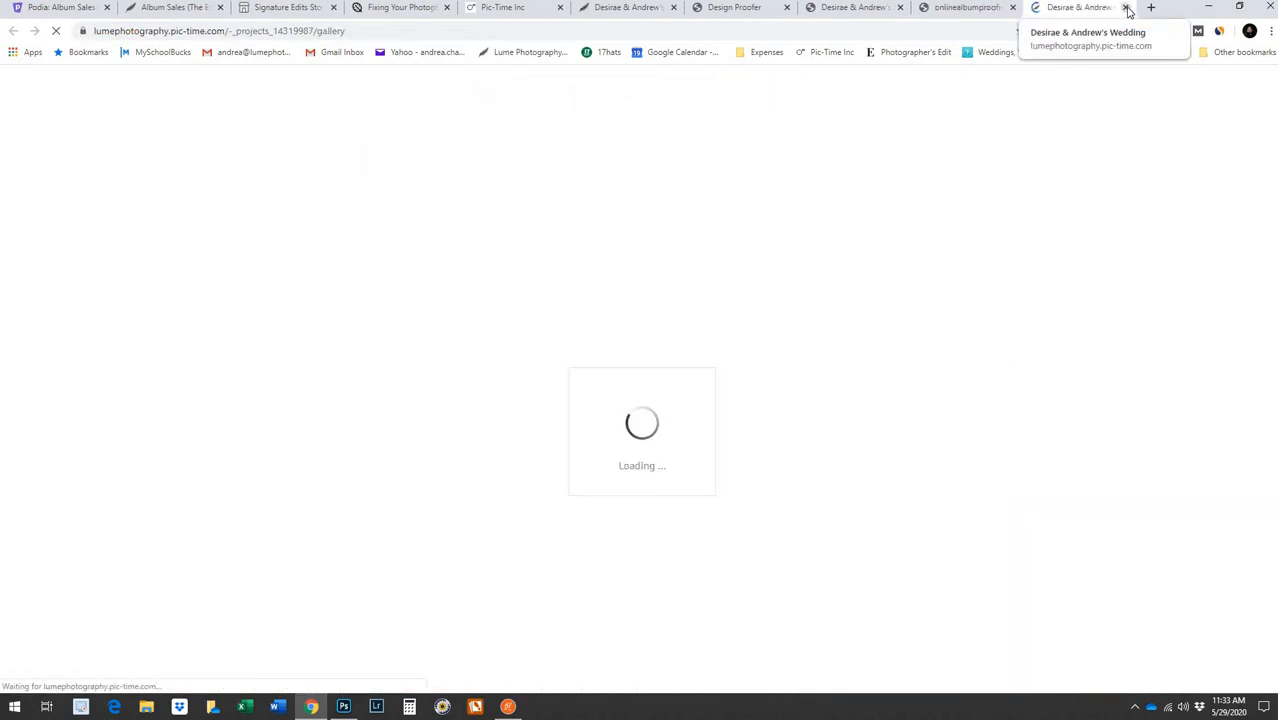
scroll(981, 262, "down", 3)
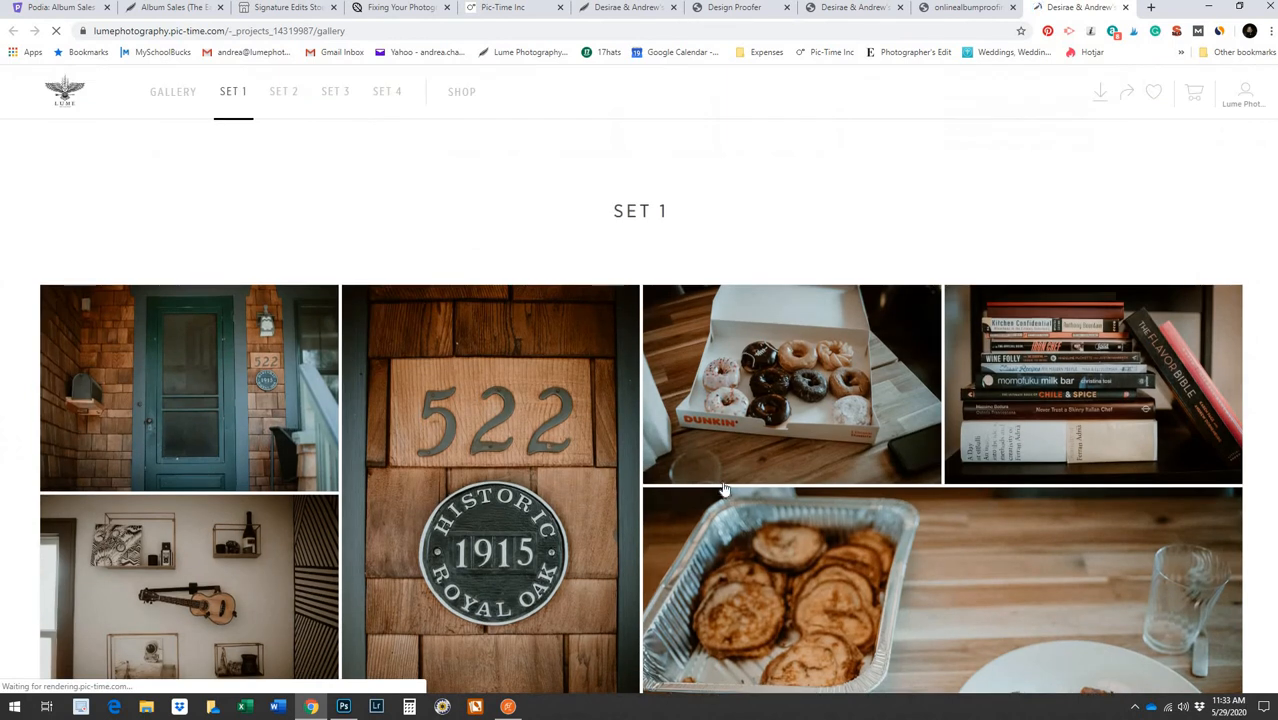
scroll(1064, 131, "up", 3)
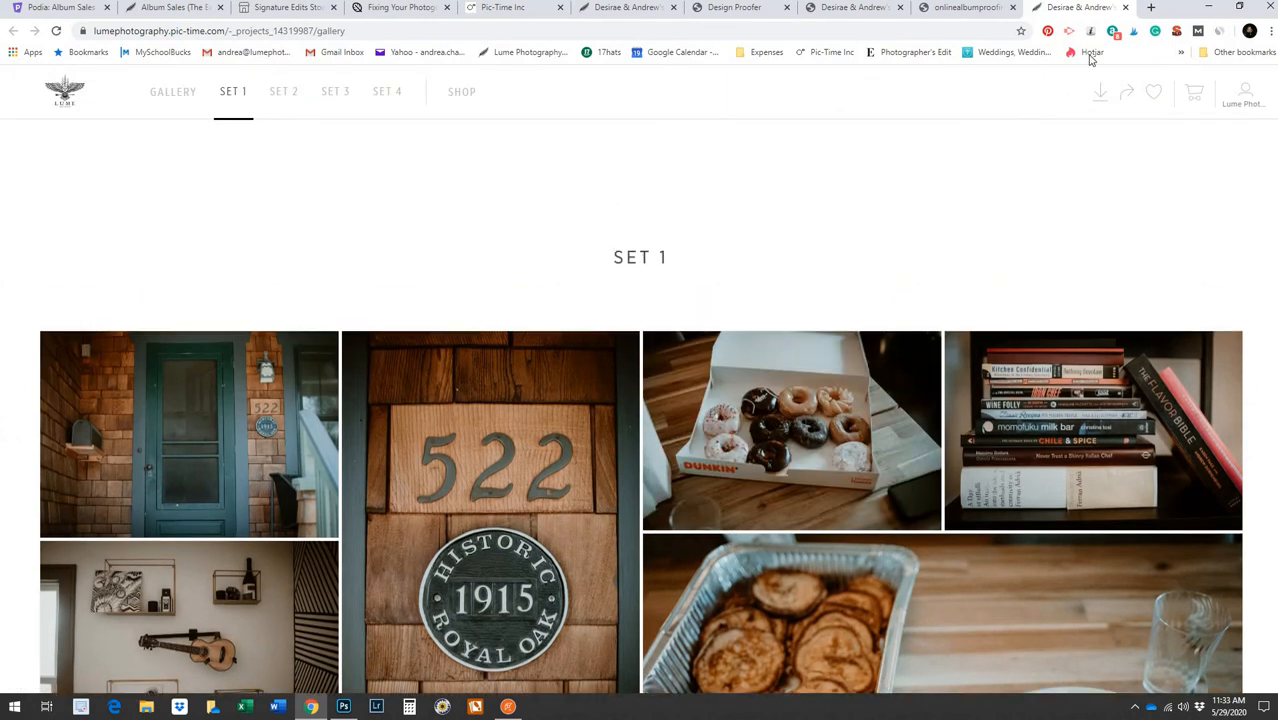
left_click(1125, 8)
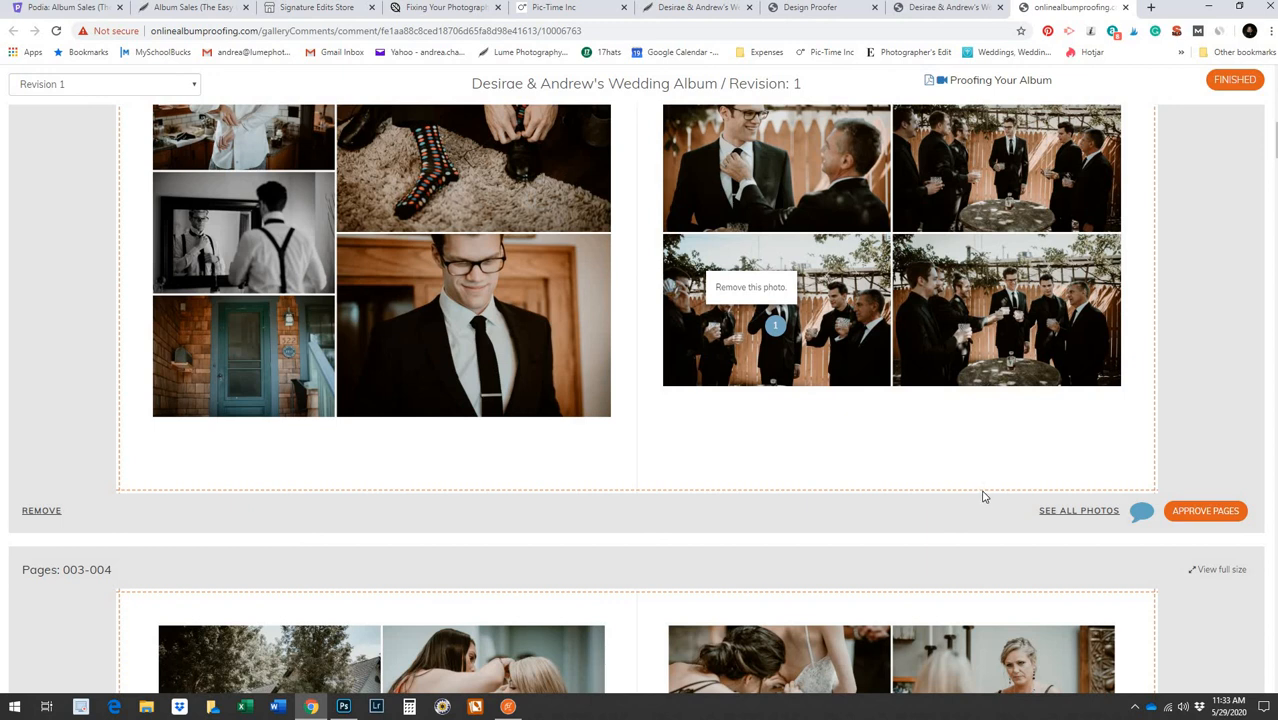
scroll(982, 496, "up", 5)
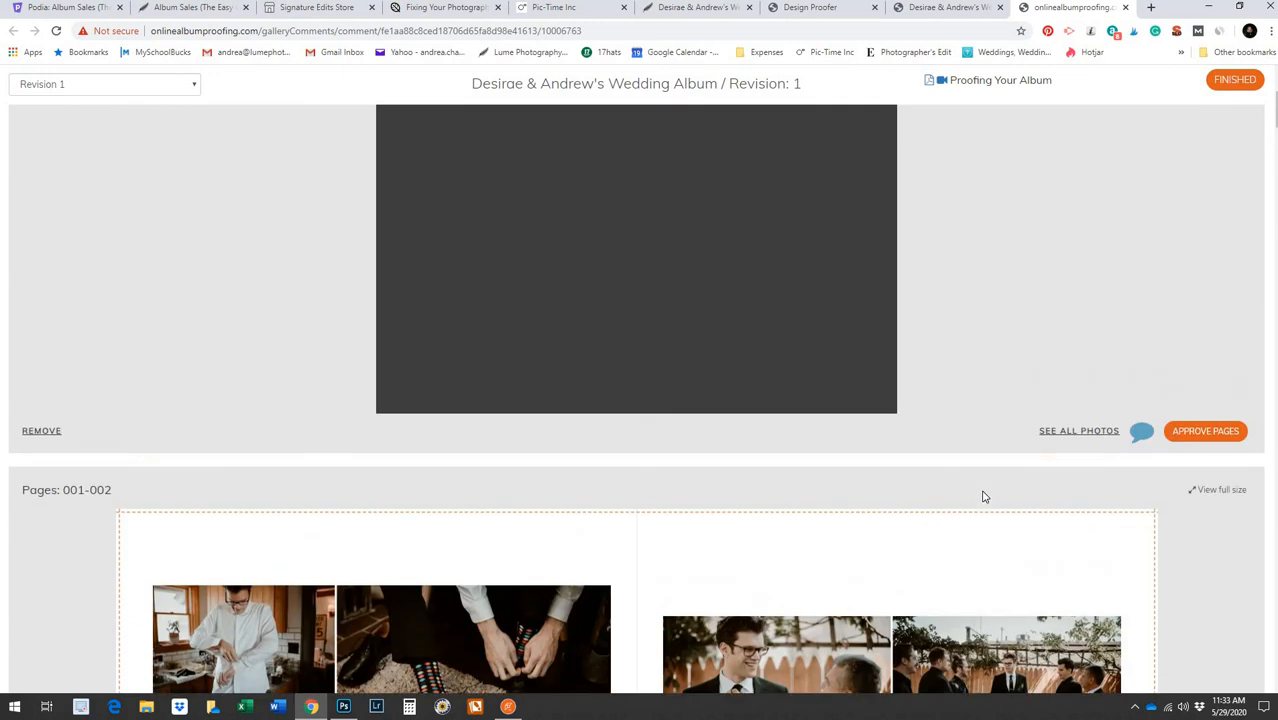
scroll(982, 496, "up", 4)
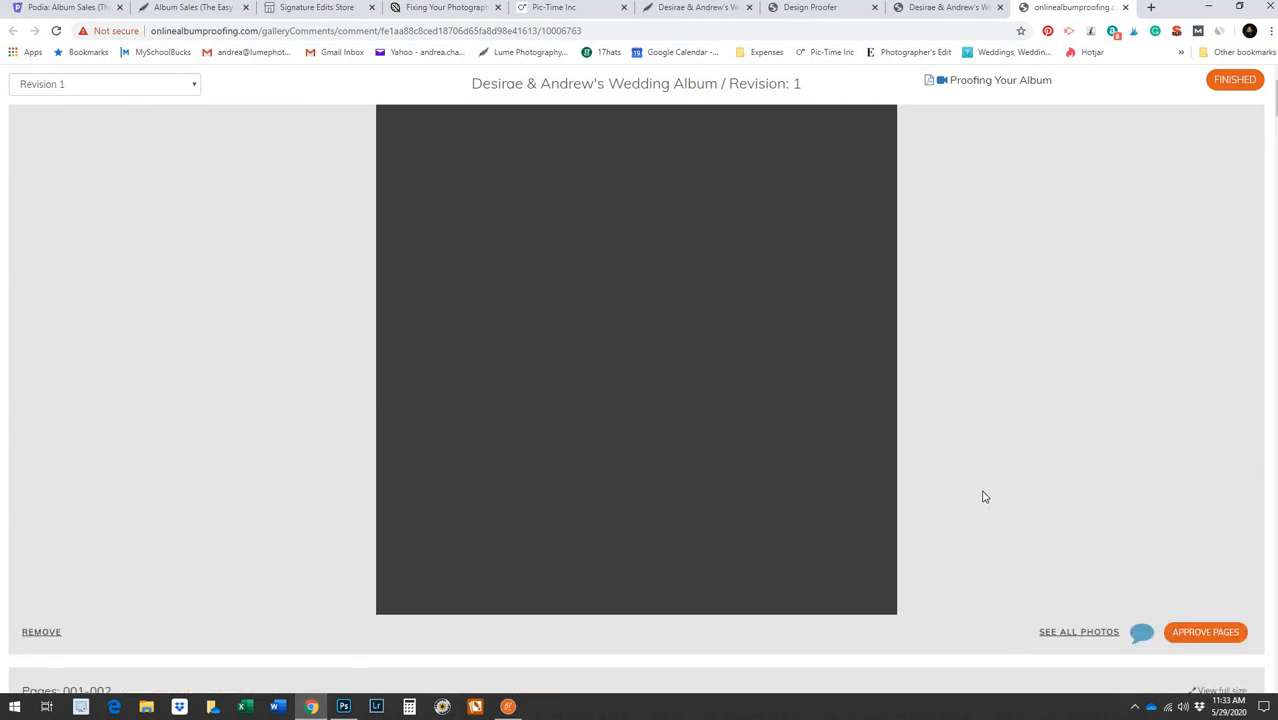
Close the onlinealbumproofing comment page and dismiss the 'tool is already running' notice
left_click(1126, 8)
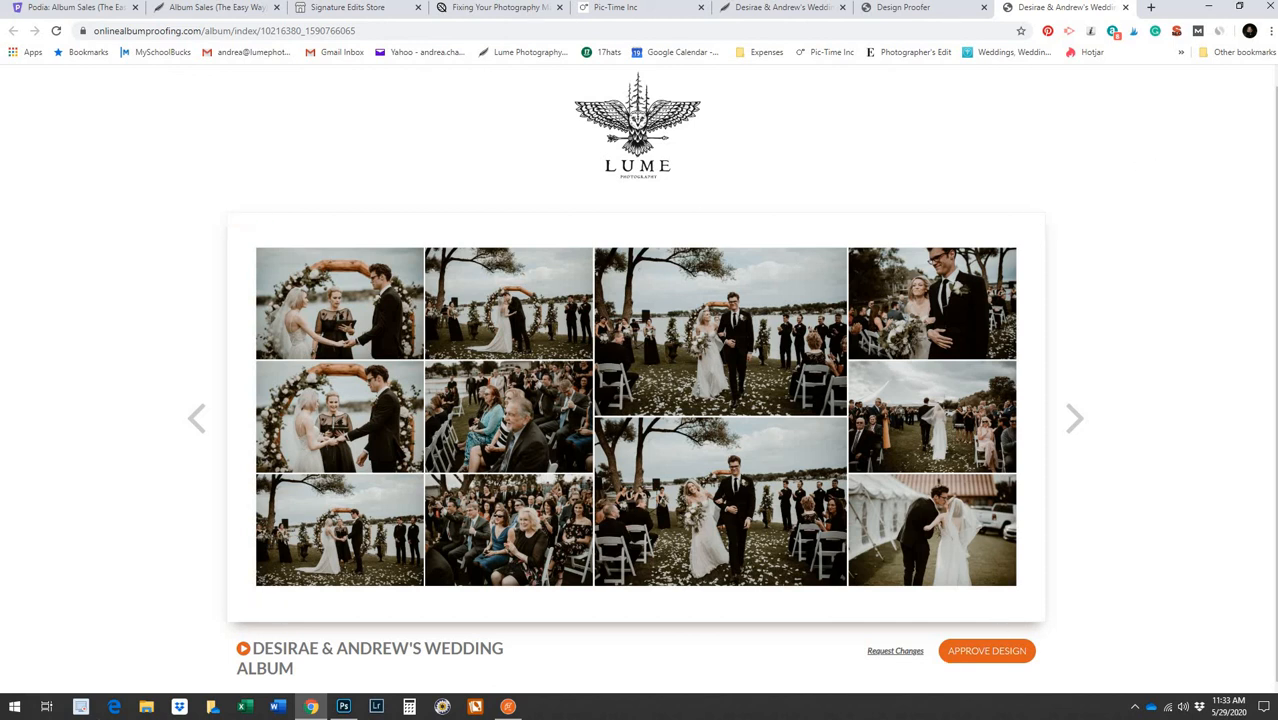
left_click(81, 708)
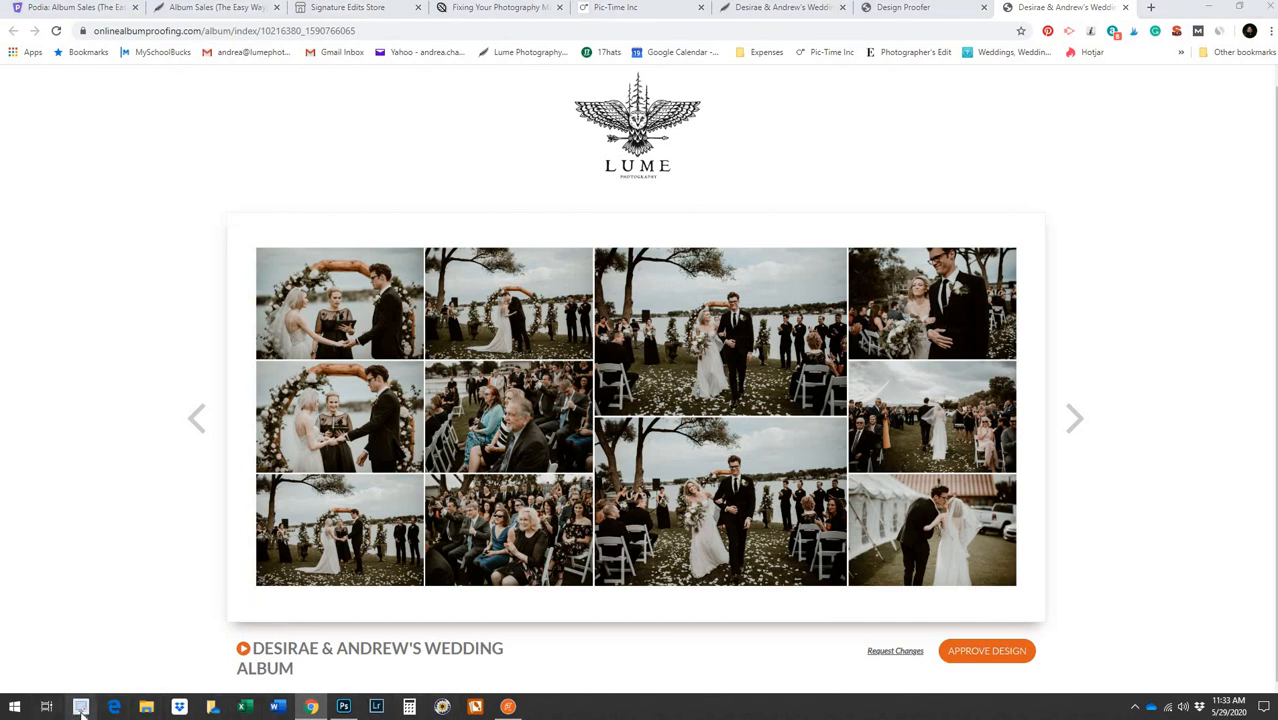
left_click(683, 393)
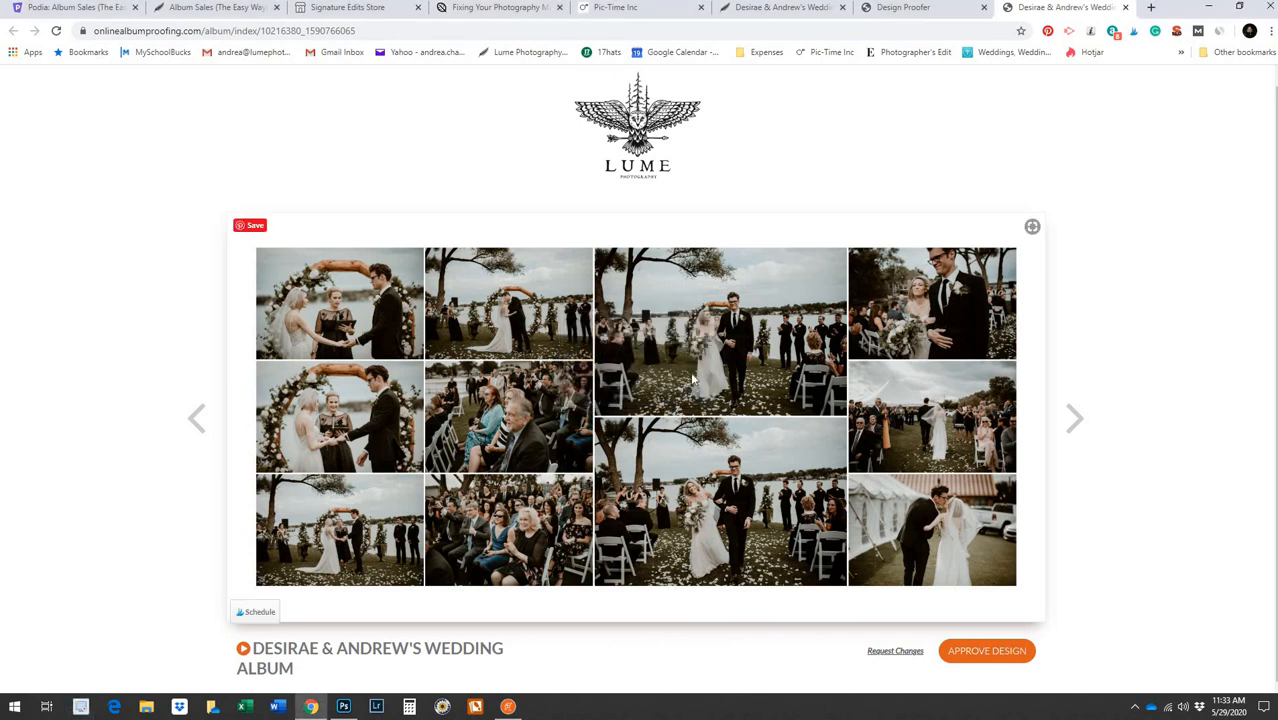